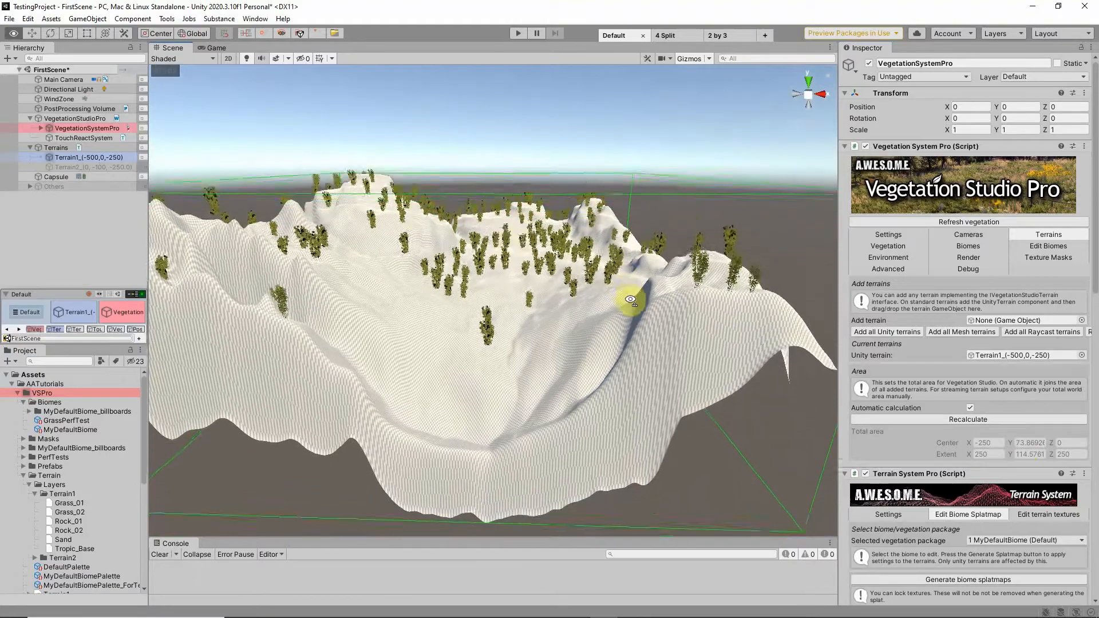
Step: Set the vegetation system's sea level to 100
key("q")
left_click(902, 234)
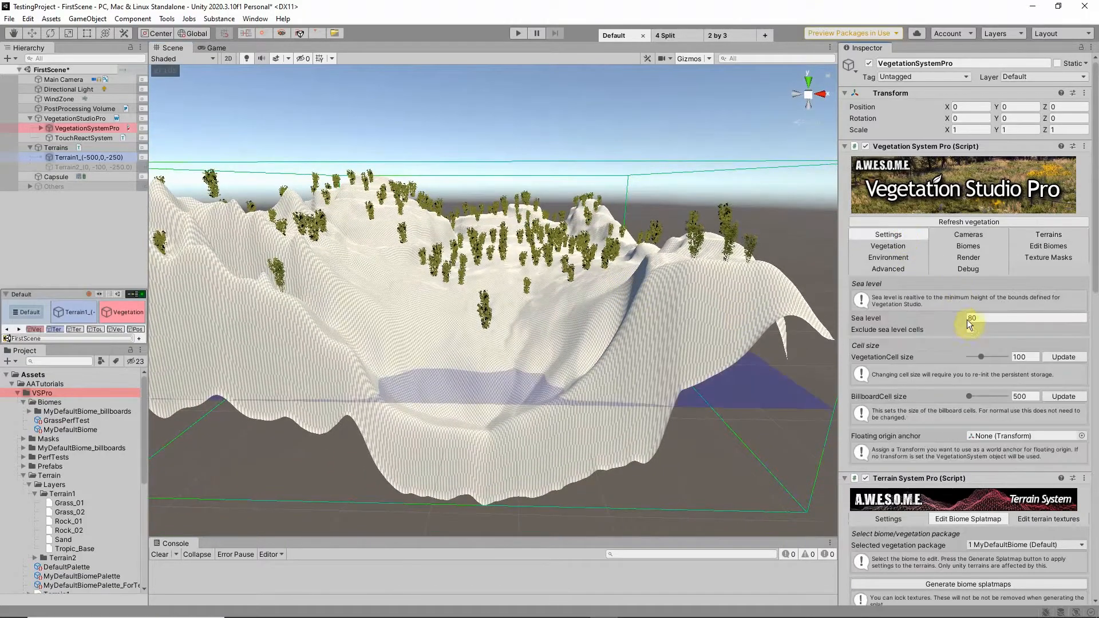
left_click(950, 316)
type("90")
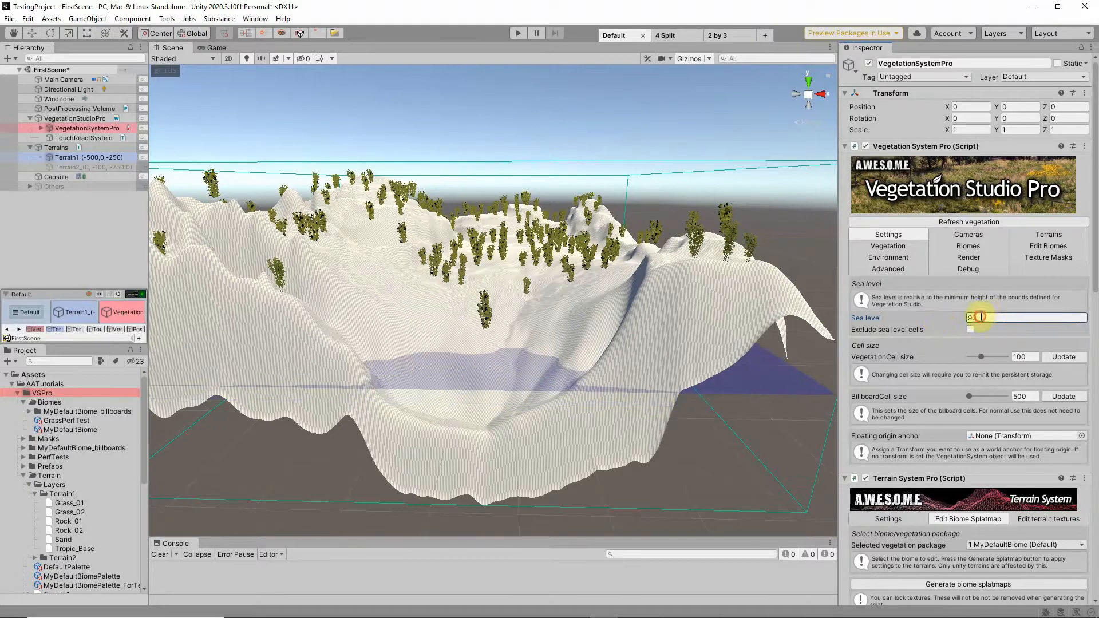
key("ctrl+a")
type("100")
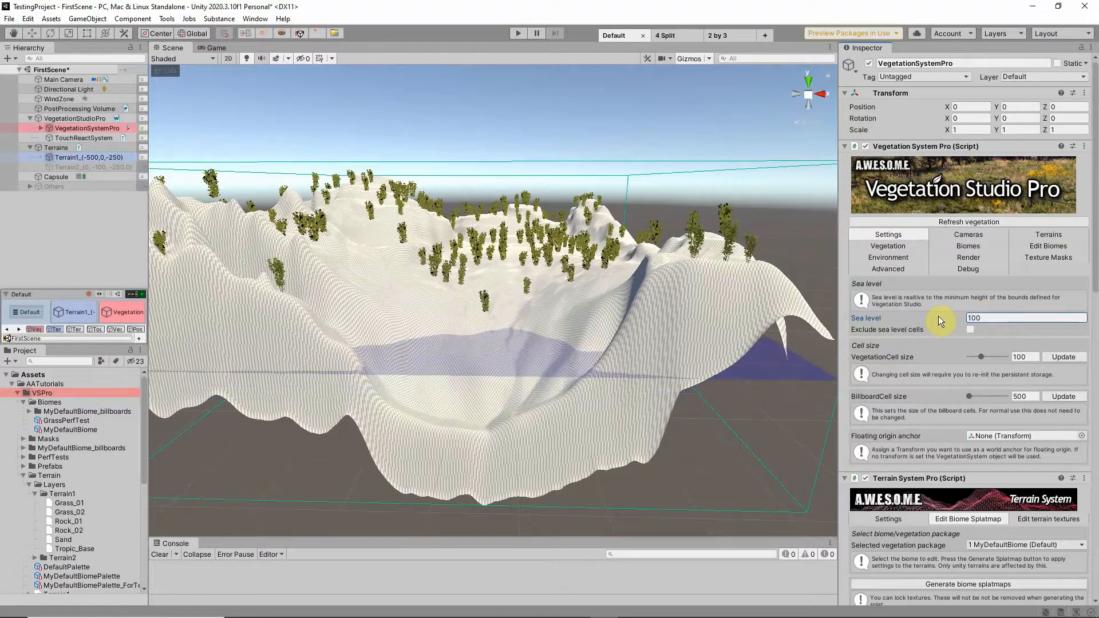
Step: Apply the textures of the MyDefaultBiome vegetation package to the terrain and check its second and third texture layers
left_click(1049, 235)
scroll(939, 294, "down", 5)
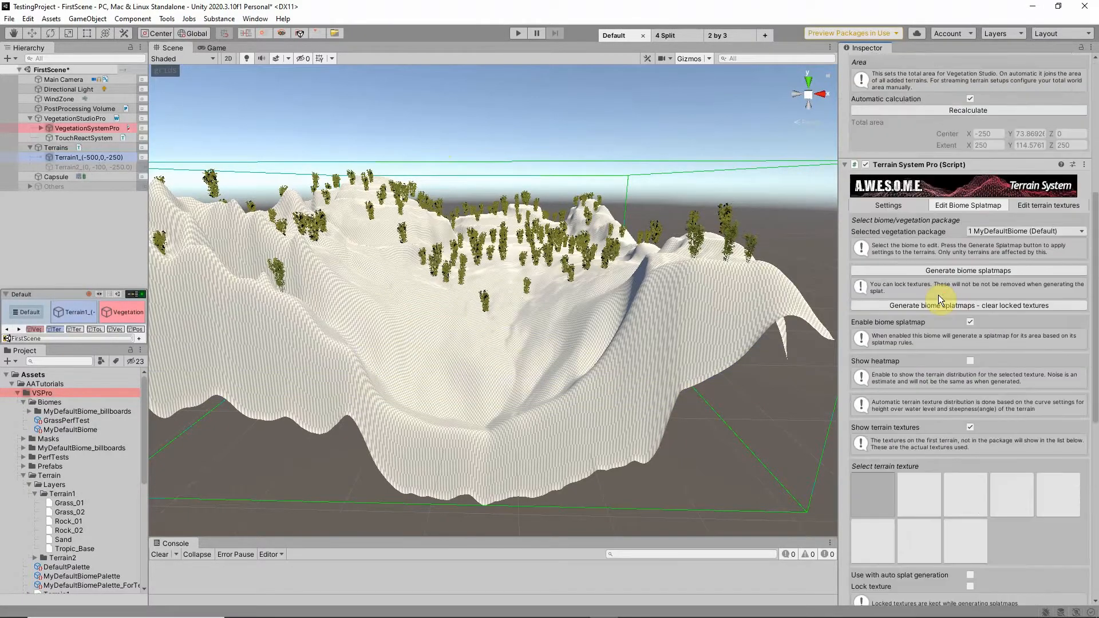
left_click(1037, 207)
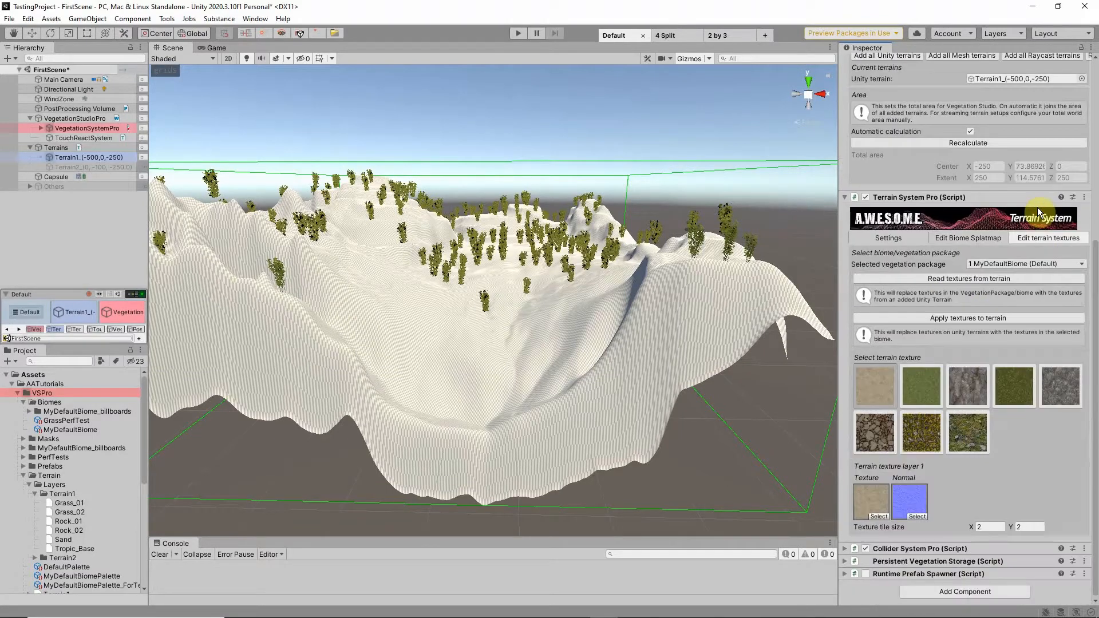
left_click(939, 280)
left_click(1019, 317)
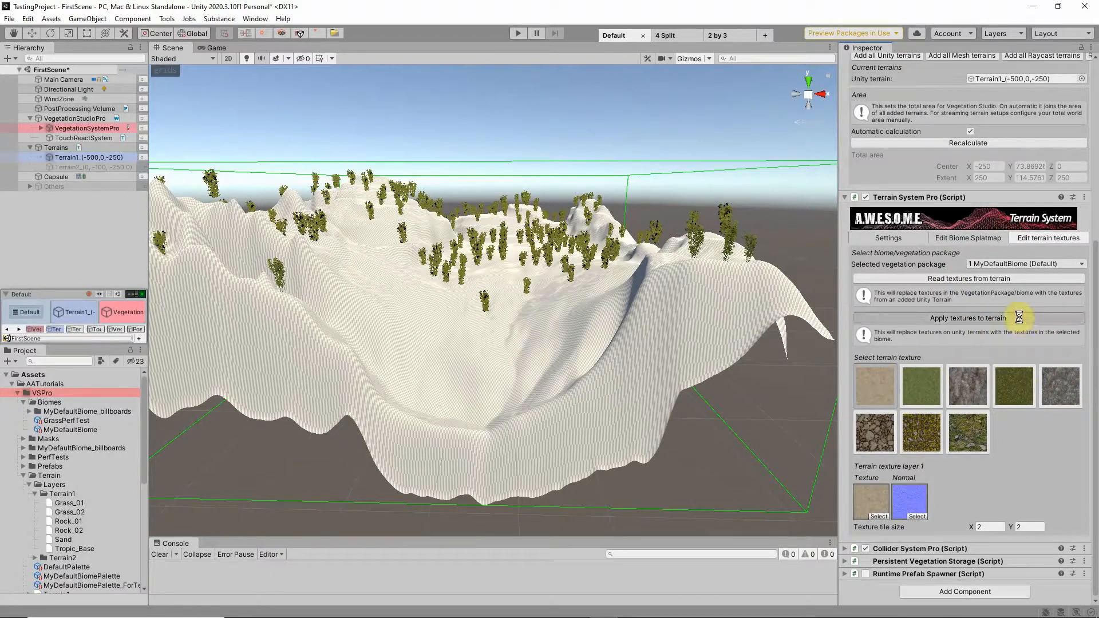
left_click(918, 390)
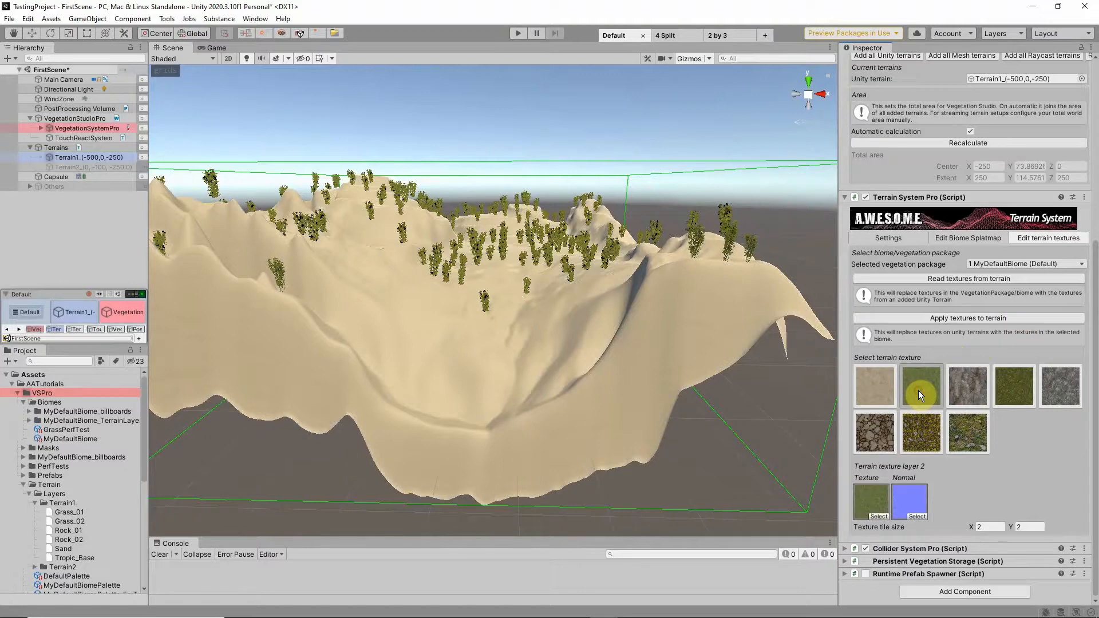
left_click(961, 389)
Step: Examine the layer palette of Terrain1 and locate its first terrain layer among the project assets
left_click(74, 159)
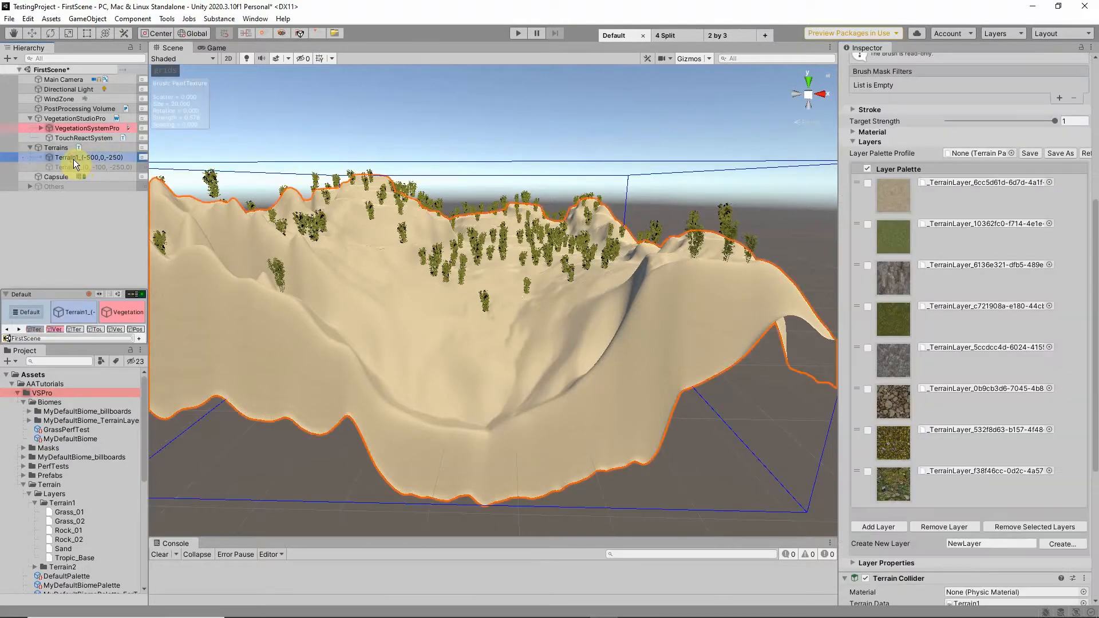
left_click(962, 201)
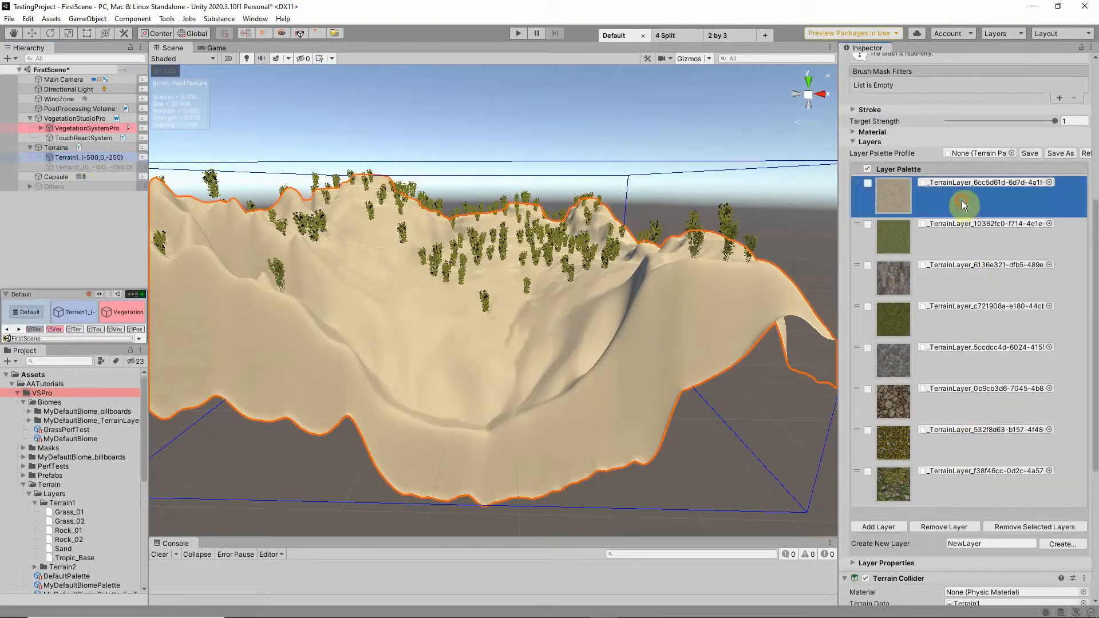
left_click(955, 181)
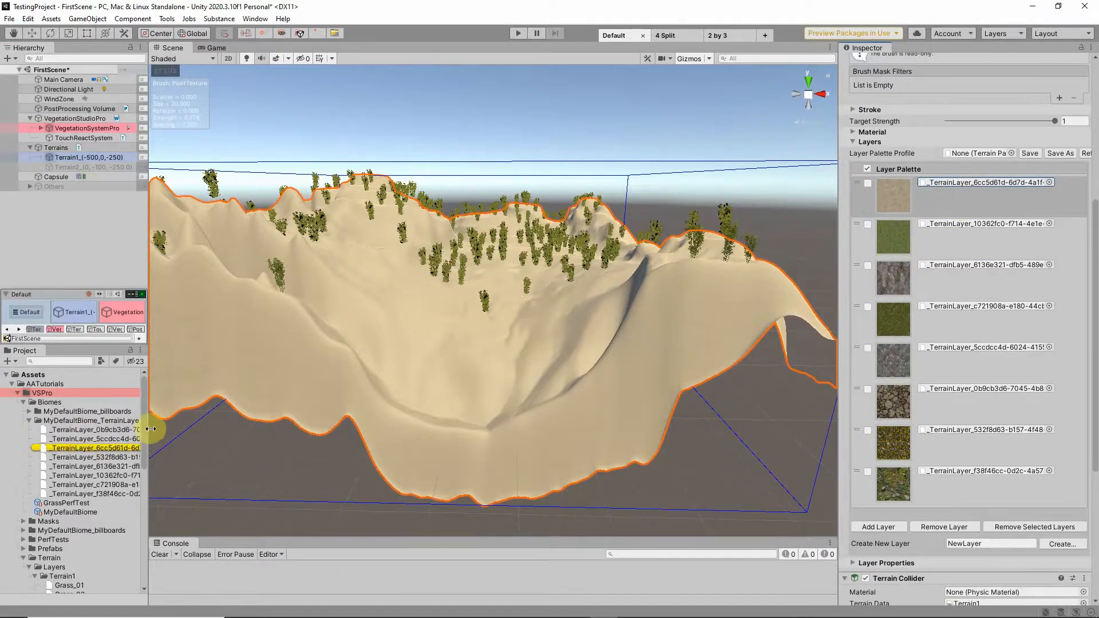
left_click_drag(150, 424, 212, 434)
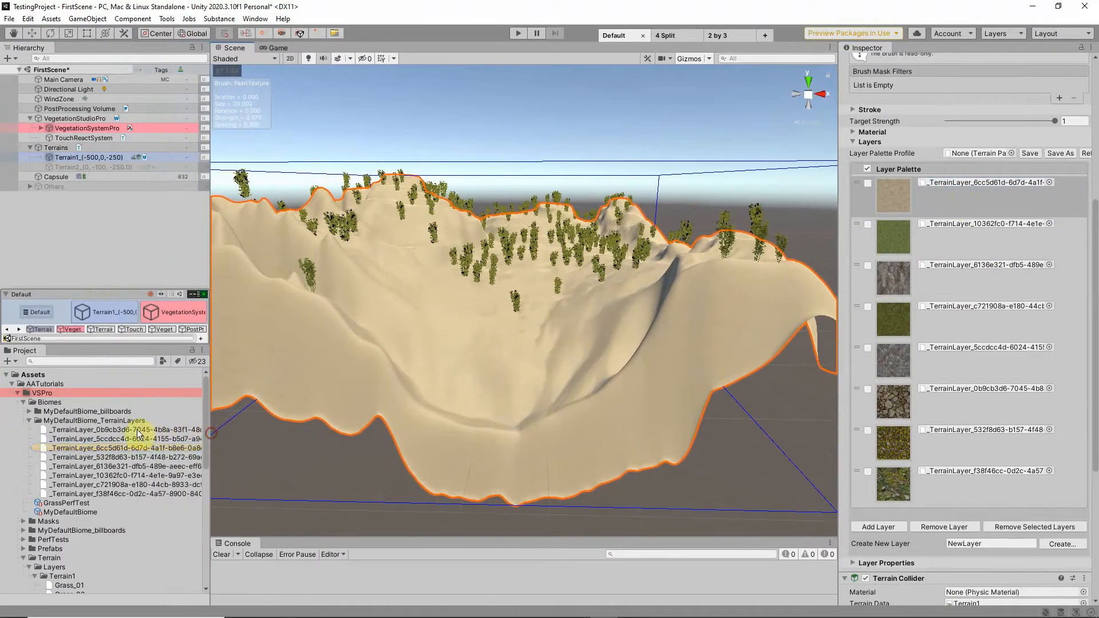
Step: Delete the MyDefaultBiome_TerrainLayers folder from the project's Biomes folder
left_click(122, 421)
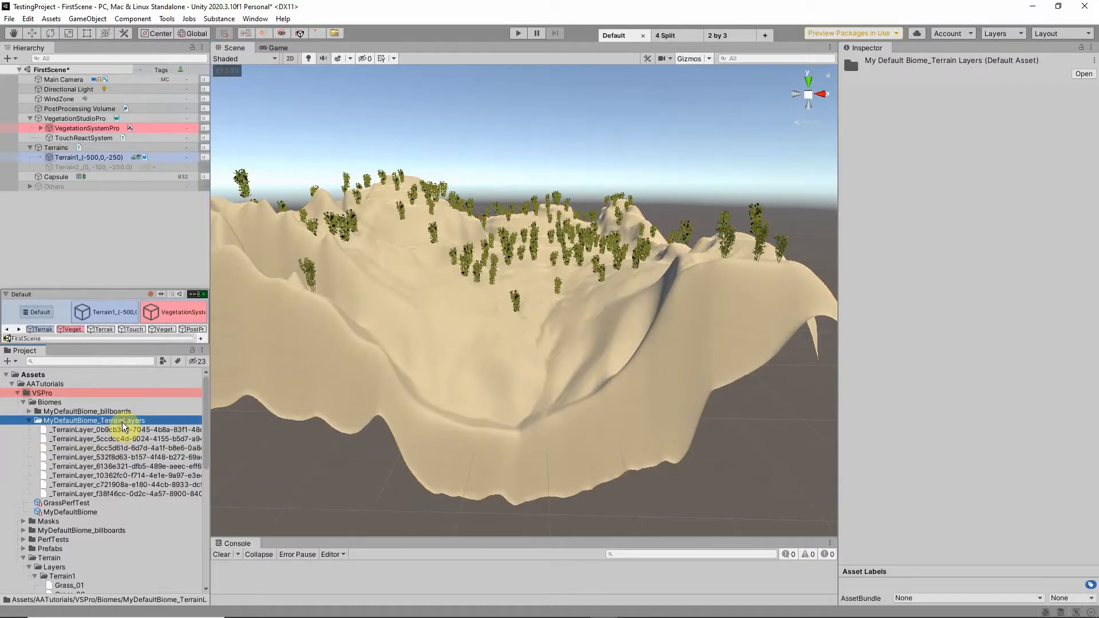
key("Delete")
key("Return")
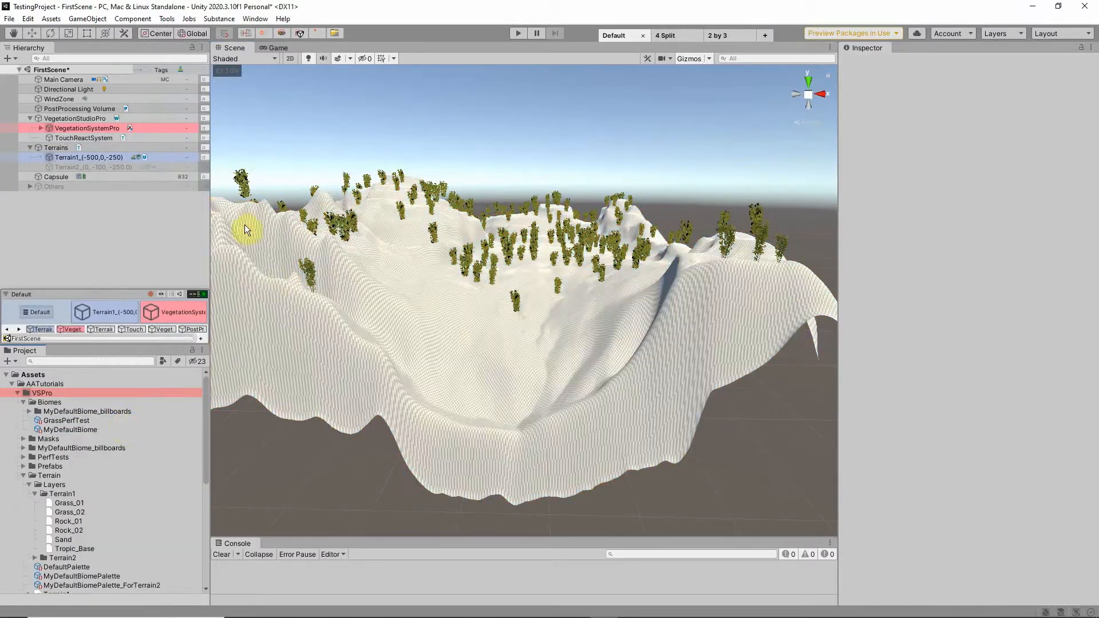
Step: Create a new terrain layer named Grass_01 on Terrain1, using a ground grass texture from the project
left_click(80, 158)
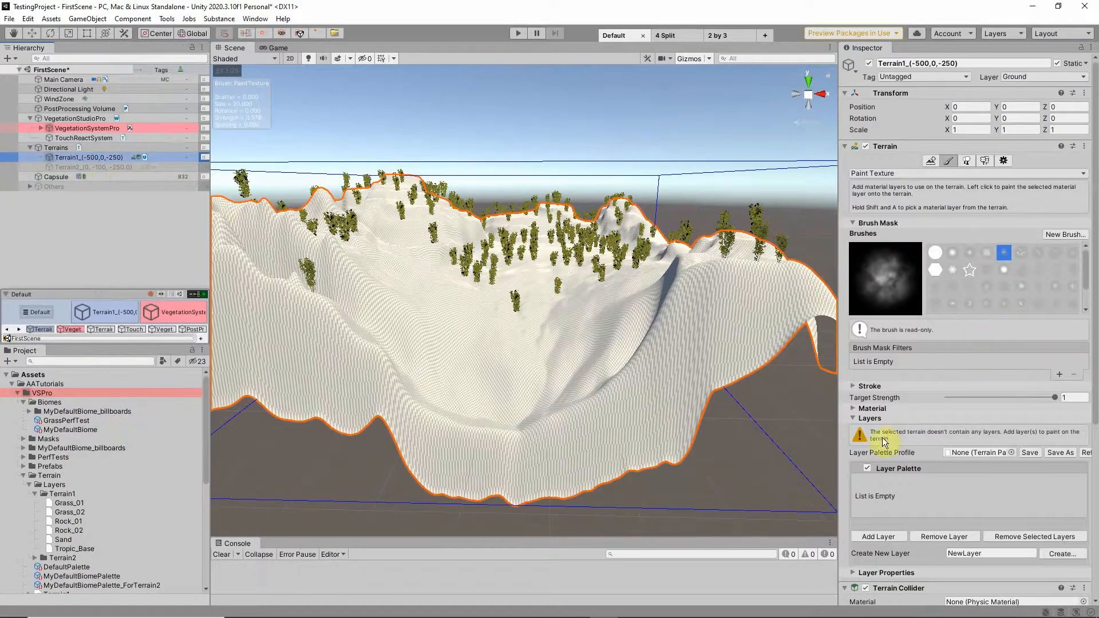
scroll(881, 429, "down", 3)
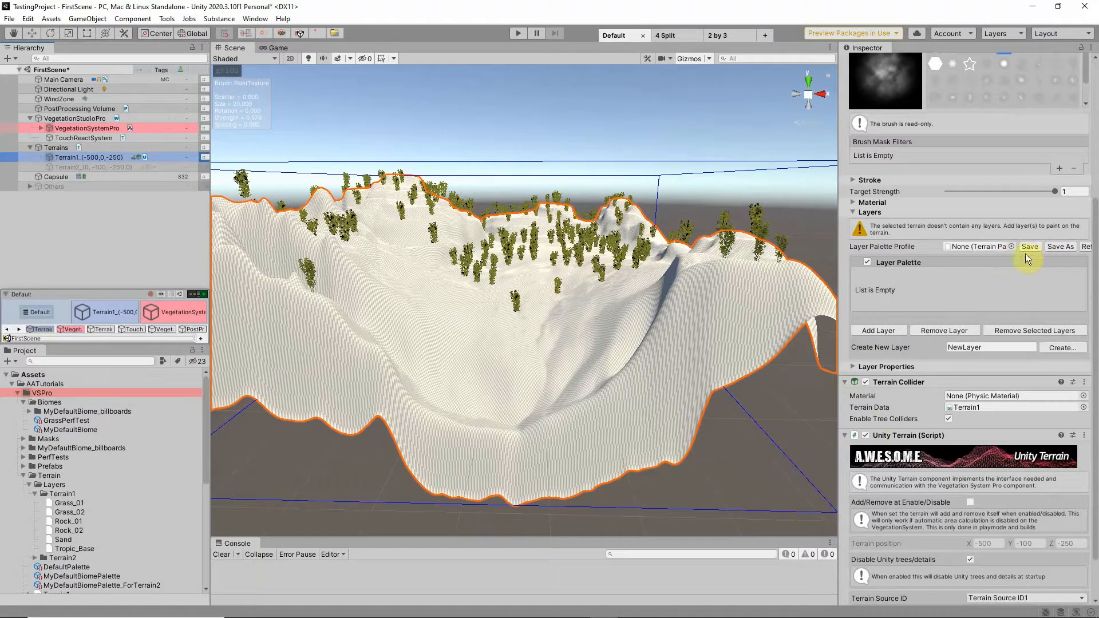
left_click(986, 350)
key("ctrl+a")
key("BackSpace")
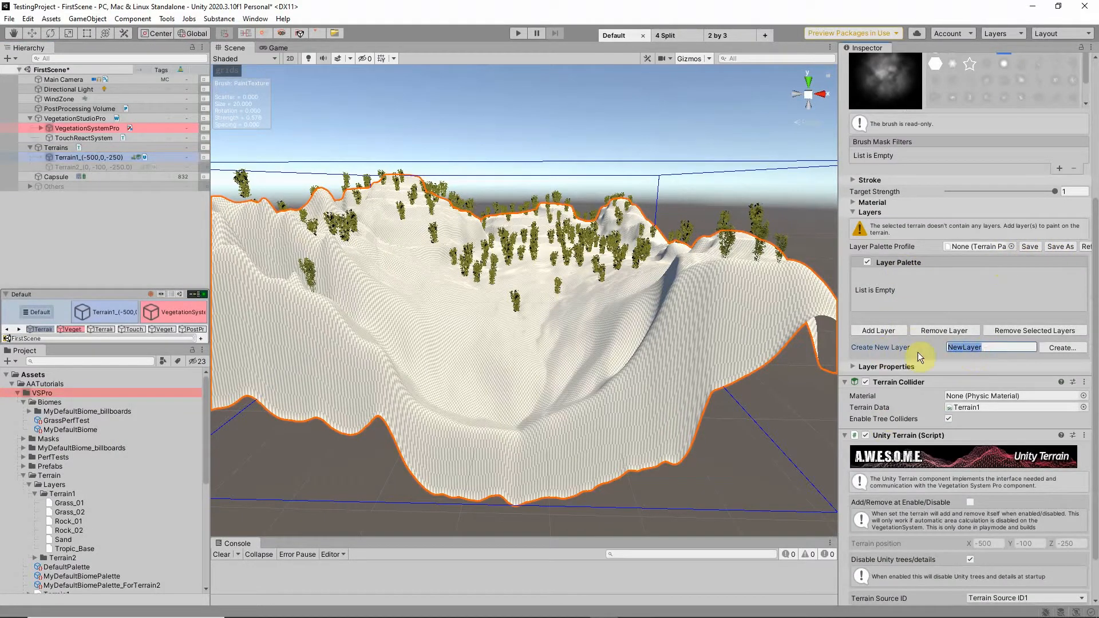
type("Grass_01")
left_click(1063, 347)
type("Grass")
left_click(756, 456)
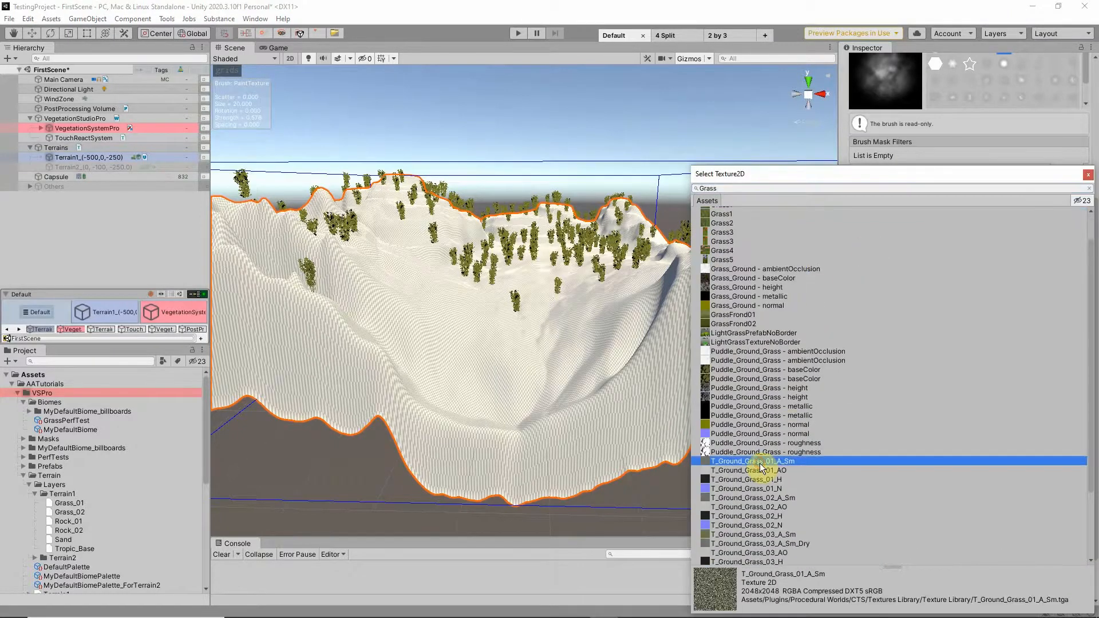
scroll(753, 446, "down", 3)
double_click(752, 445)
Step: Assign the T_Ground_Grass_03_N texture as the normal map of the new Grass_01 terrain layer
left_click(946, 254)
scroll(947, 253, "down", 2)
left_click(41, 589)
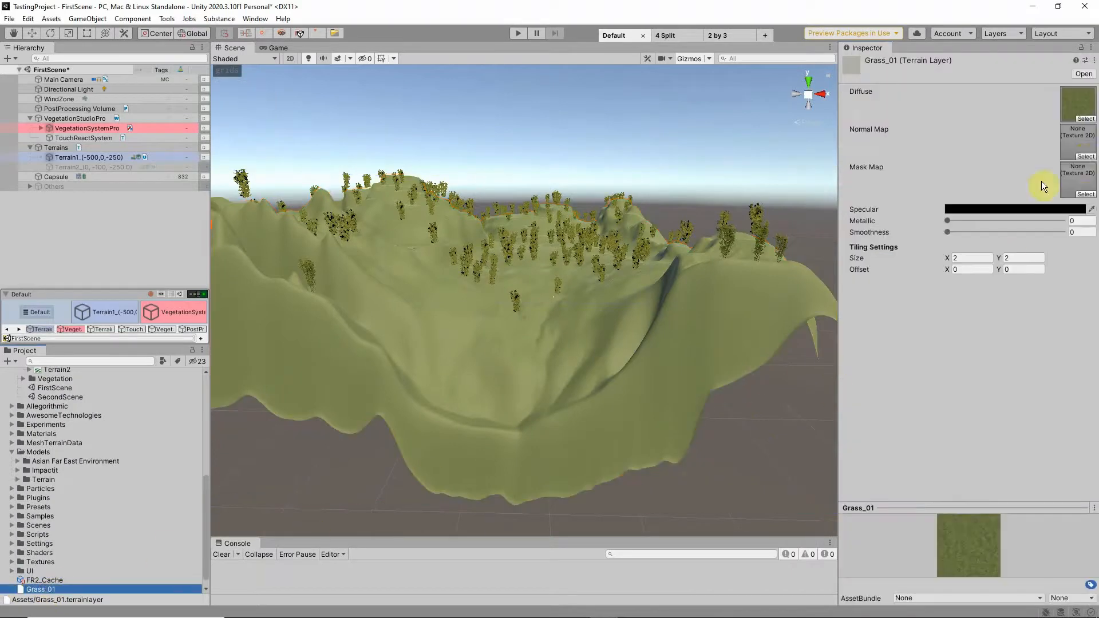
left_click(1086, 156)
type("Grass")
scroll(901, 228, "down", 2)
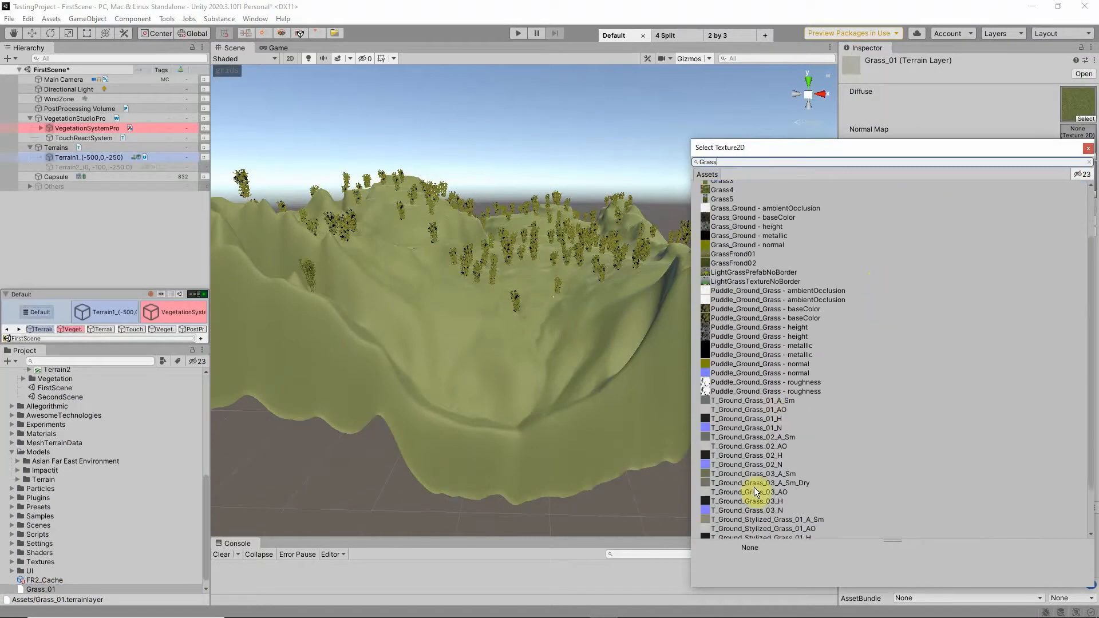
double_click(738, 510)
scroll(531, 300, "up", 2)
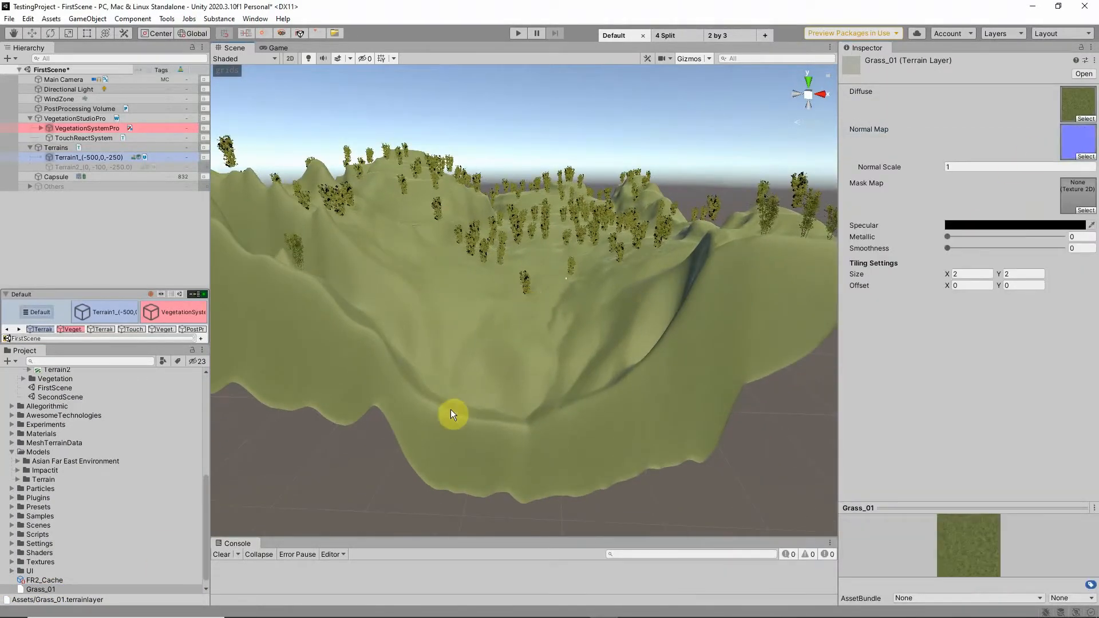
Step: Load MyDefaultBiomePalette as the layer palette profile of Terrain1
left_click(71, 157)
scroll(937, 362, "down", 5)
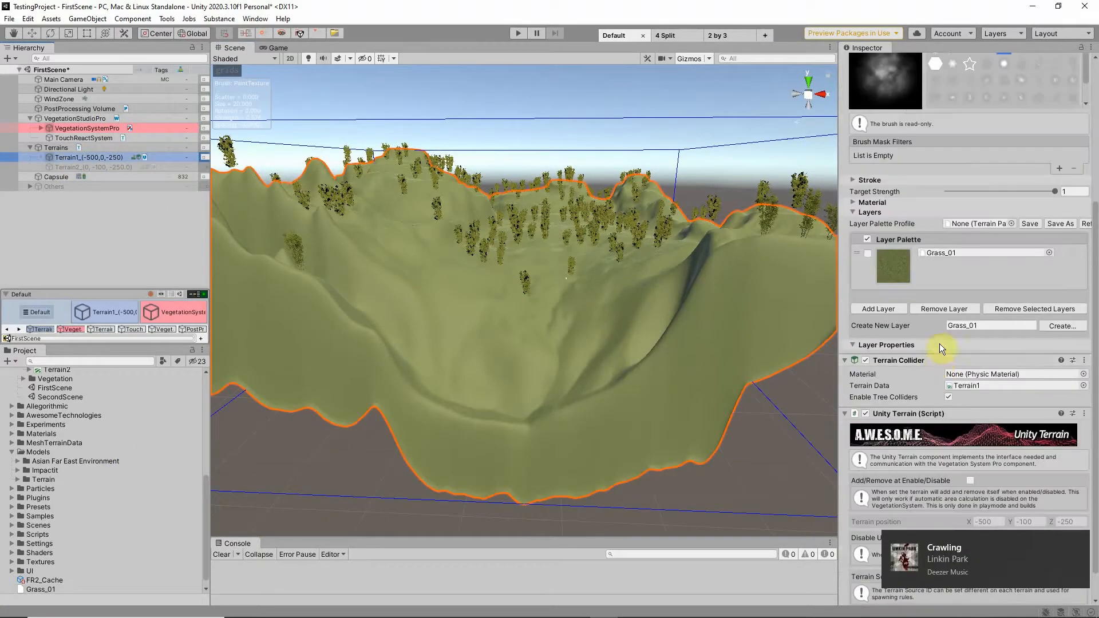
left_click(1060, 224)
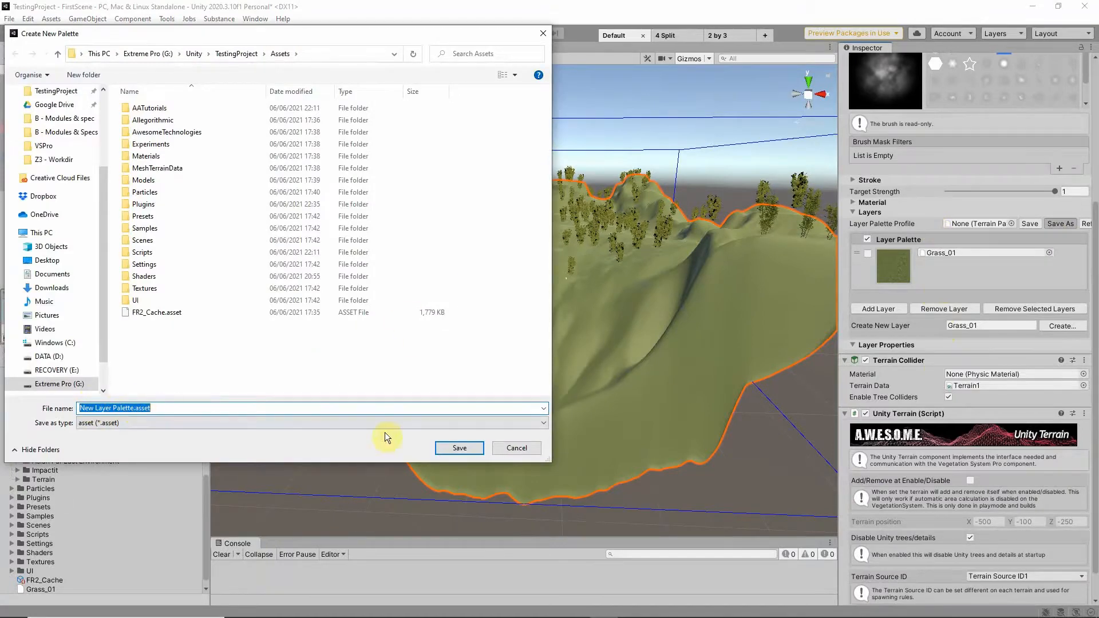
left_click(517, 447)
scroll(81, 450, "up", 6)
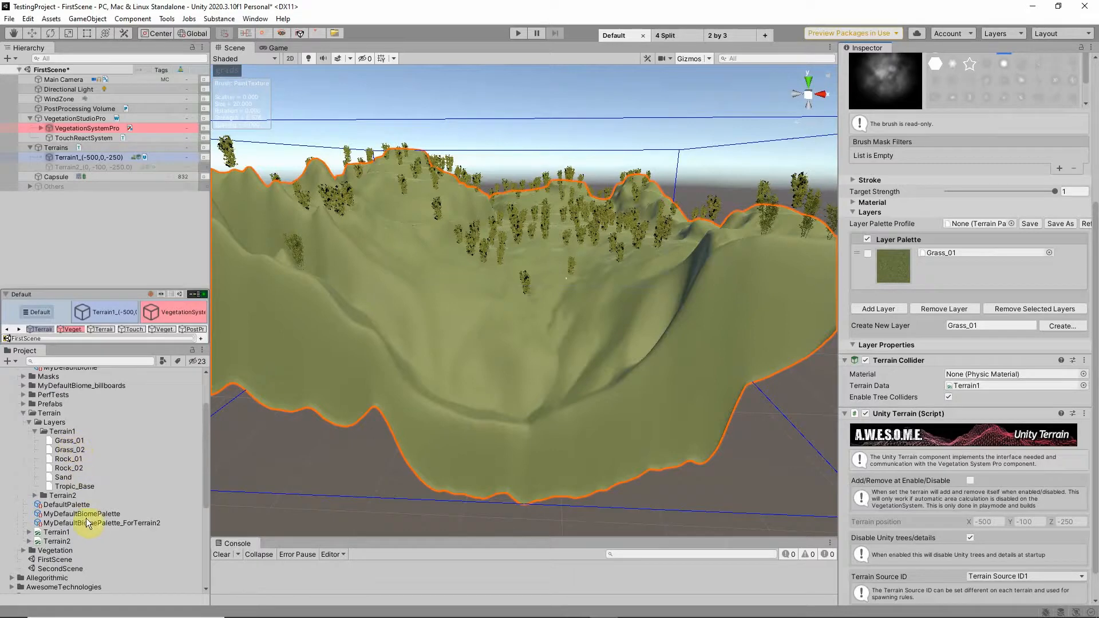
left_click_drag(83, 513, 973, 225)
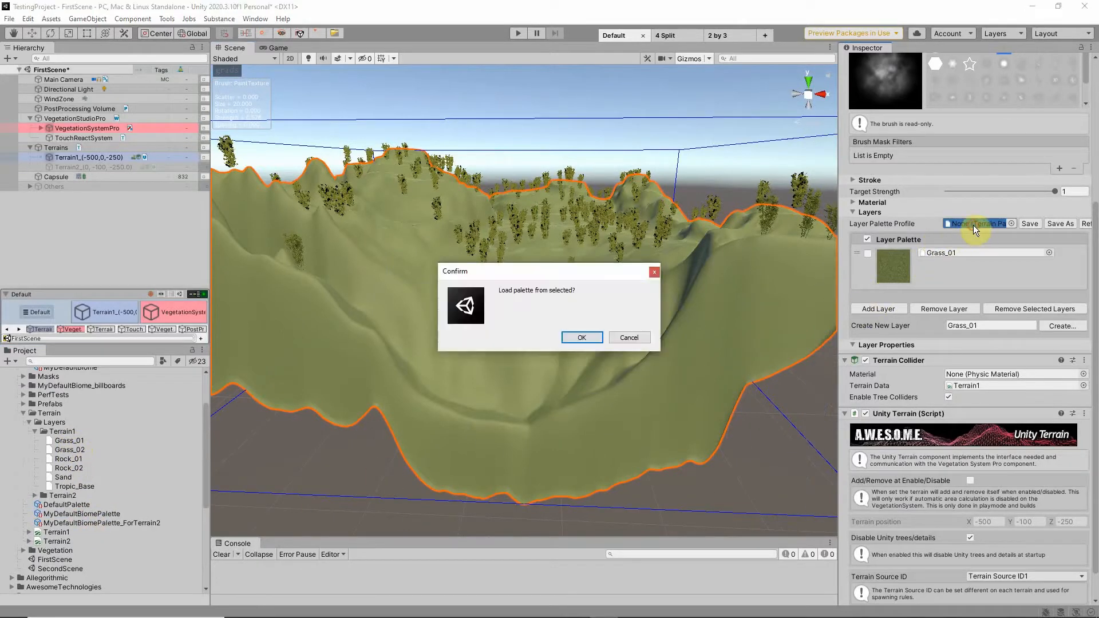
left_click(575, 338)
Step: Review the palette's Sand, Grass_01, Rock_01, Grass_02 and Rock_02 layers and inspect the terrain surface up close
left_click(943, 276)
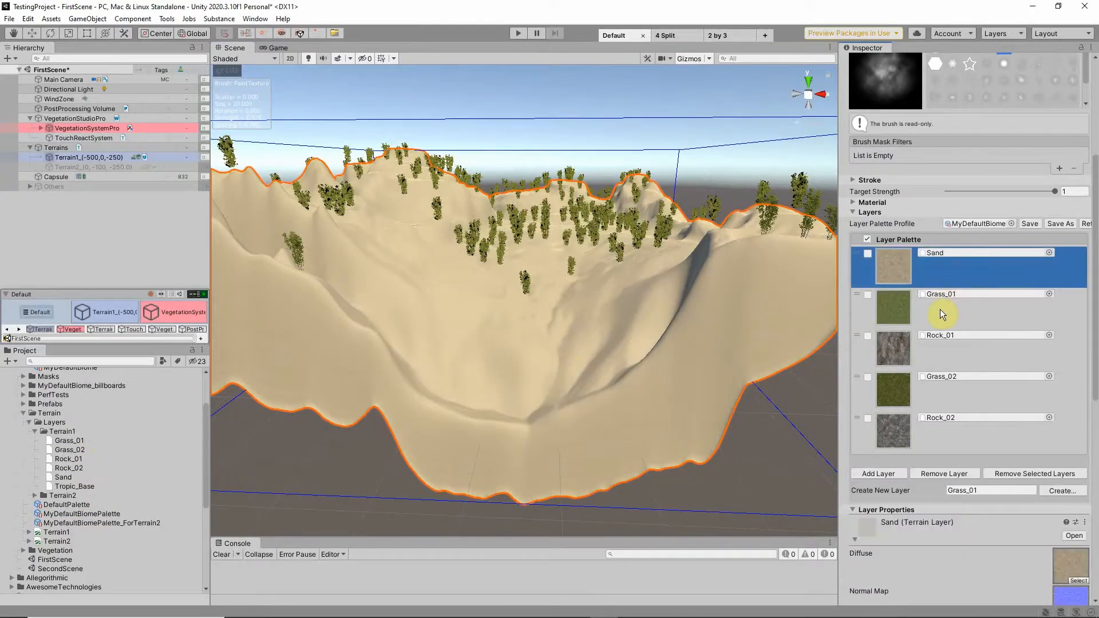
left_click(940, 311)
left_click(943, 356)
left_click(940, 395)
left_click(940, 433)
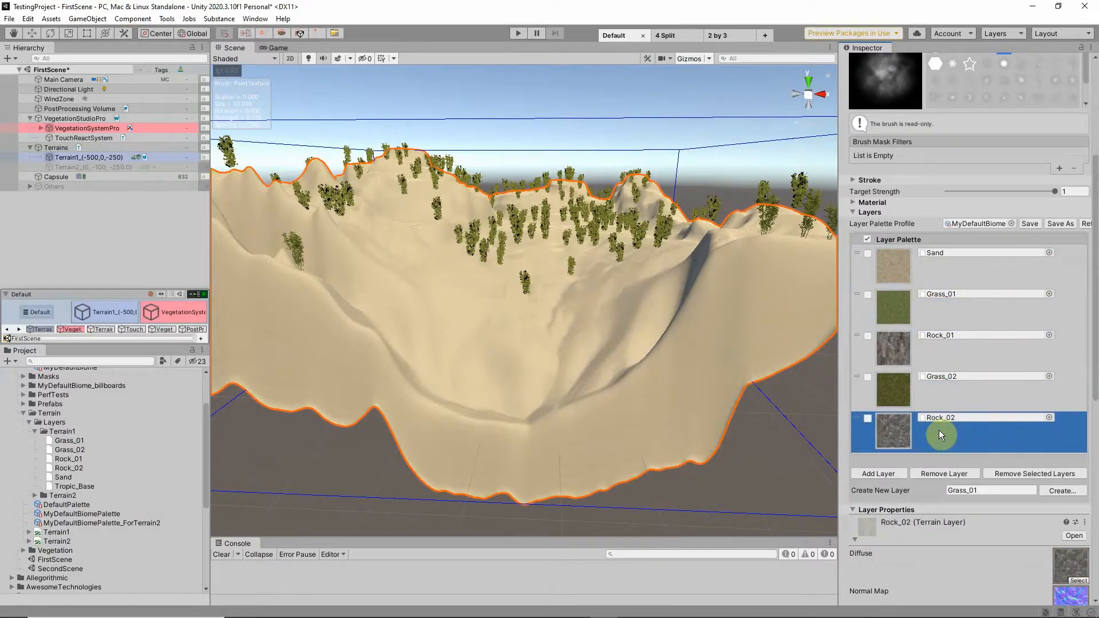
key("w")
right_click_drag(501, 300, 504, 299)
left_click(933, 277)
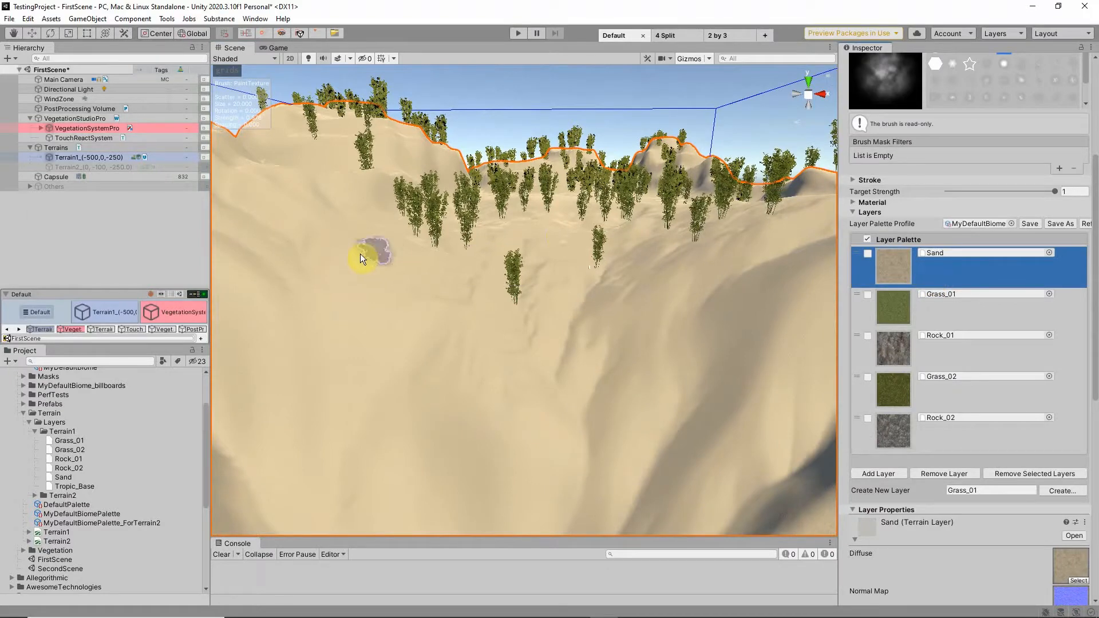
Step: Read the terrain's textures into the MyDefaultBiome vegetation package of VegetationSystemPro
left_click(105, 129)
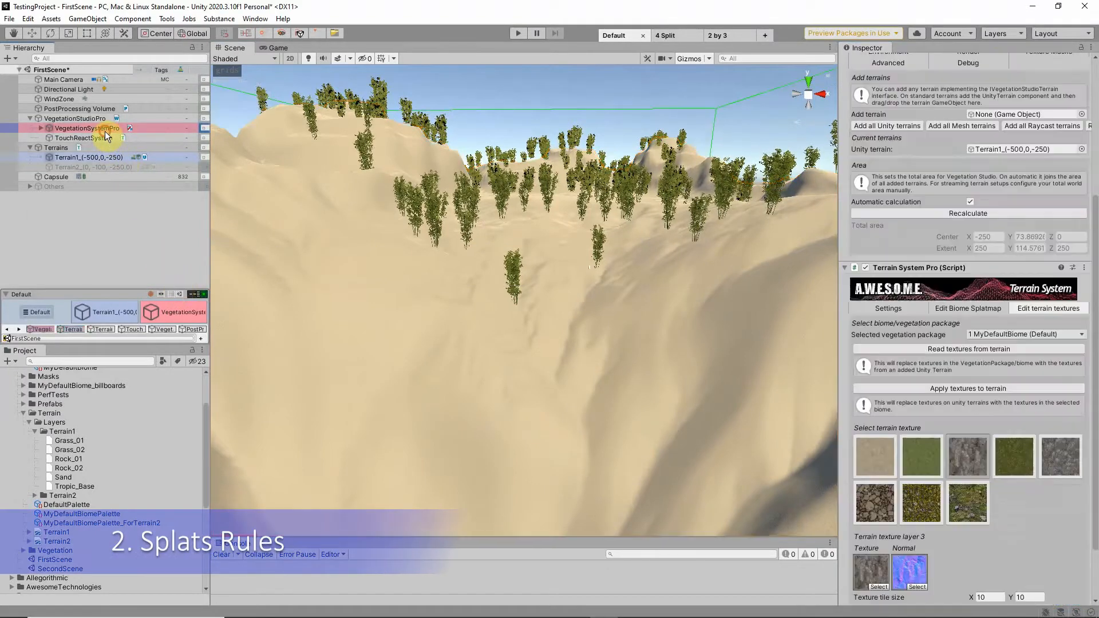
scroll(922, 292, "down", 3)
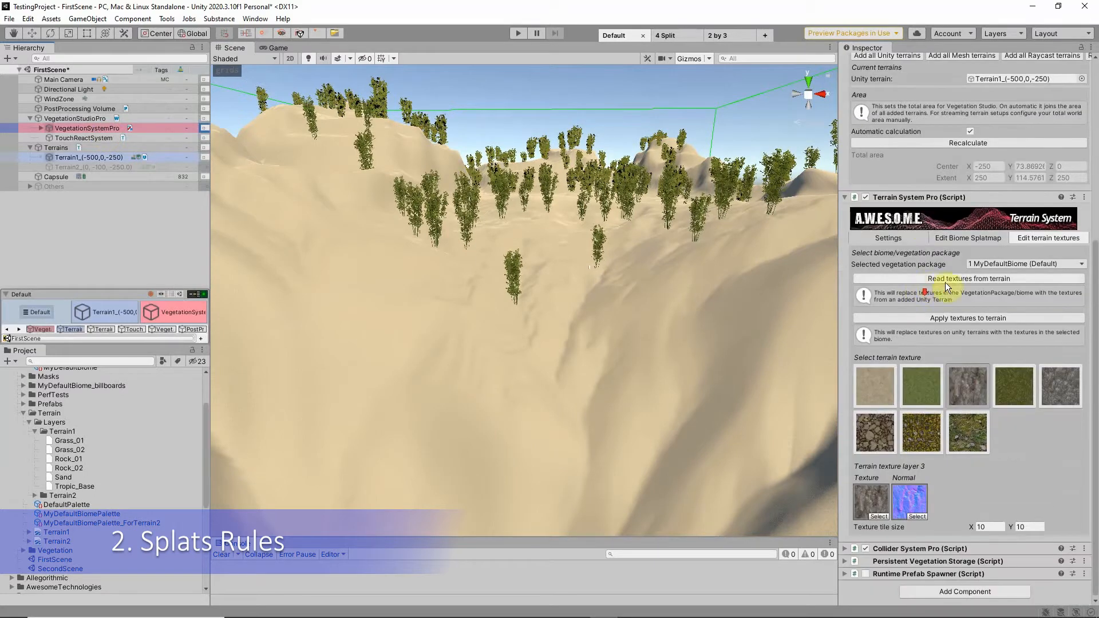
left_click(955, 278)
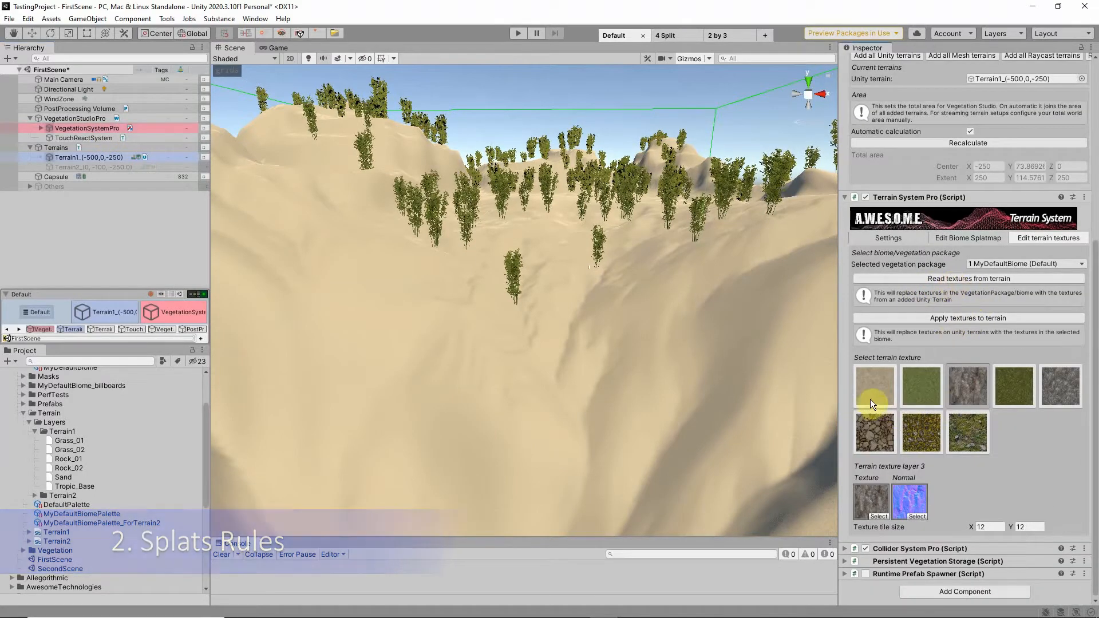
Step: Open the biome splatmap settings for MyDefaultBiome and review the height and steepness rules of the sand, light grass and brown rock textures
left_click(981, 238)
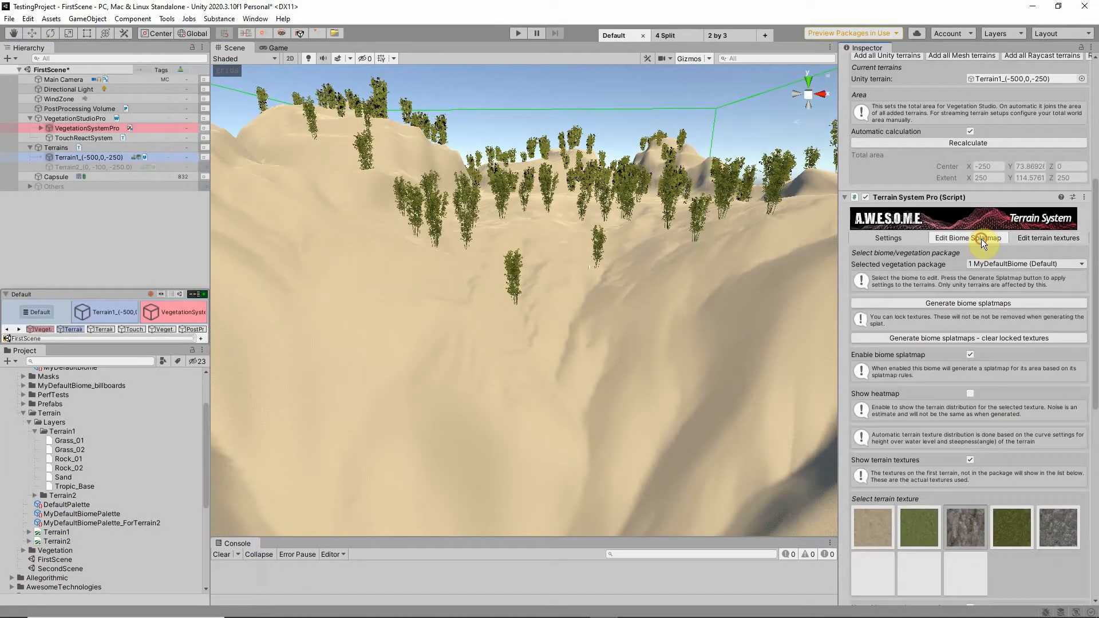
left_click(948, 303)
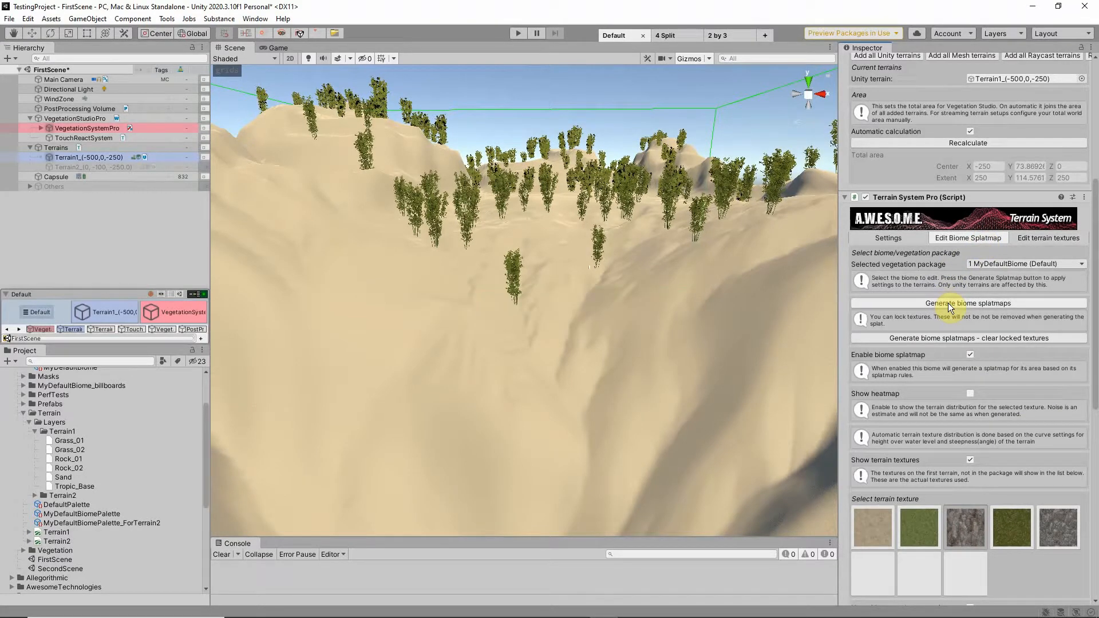
scroll(948, 292, "down", 4)
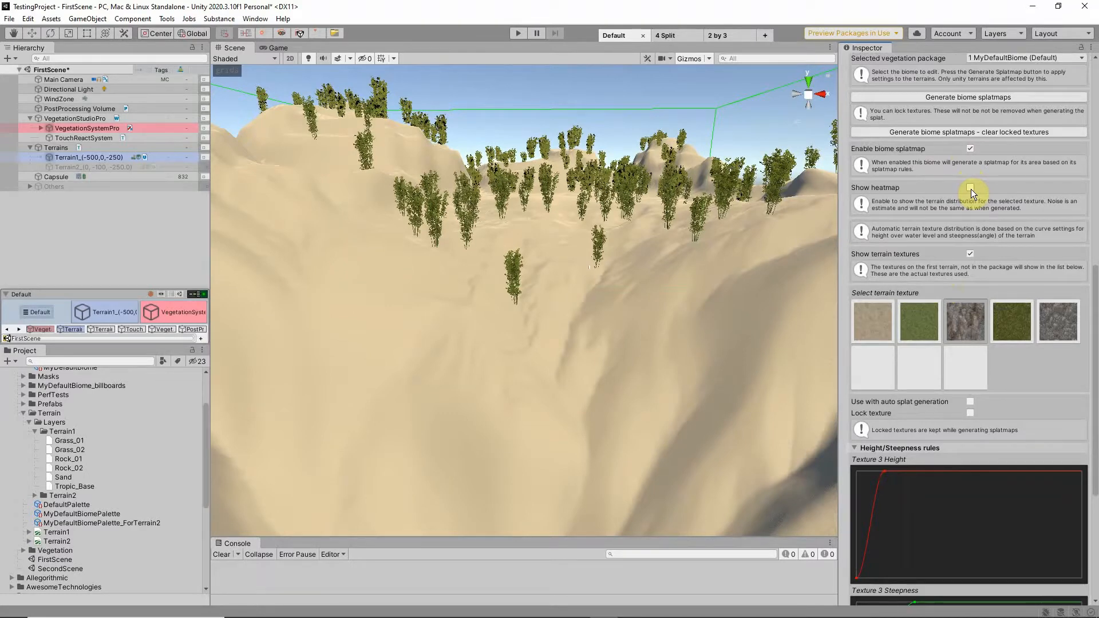
left_click(884, 320)
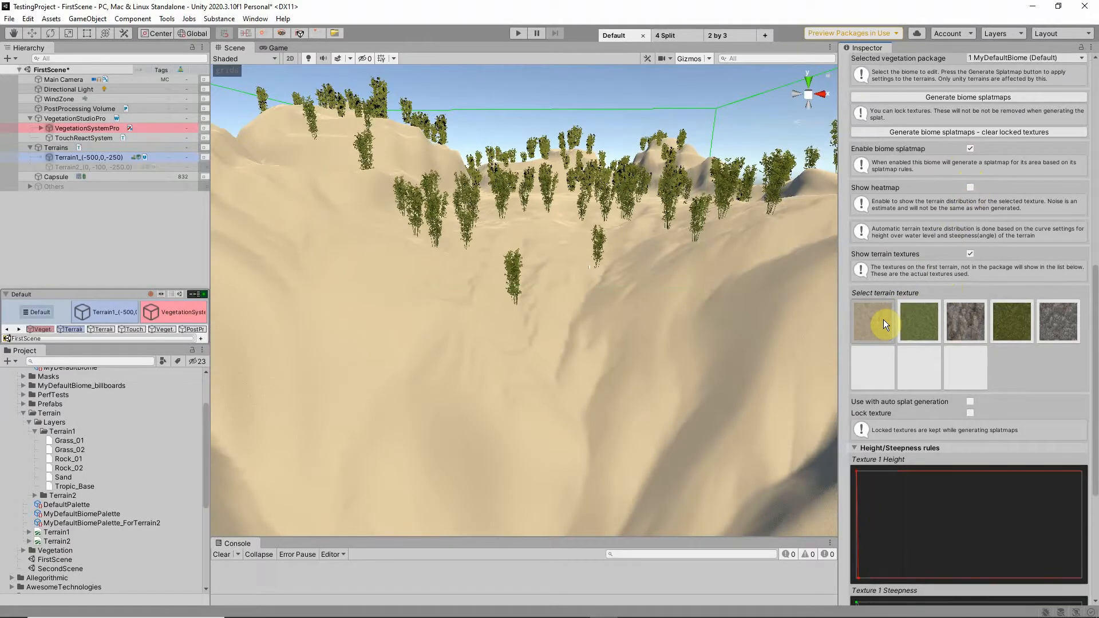
scroll(884, 320, "down", 6)
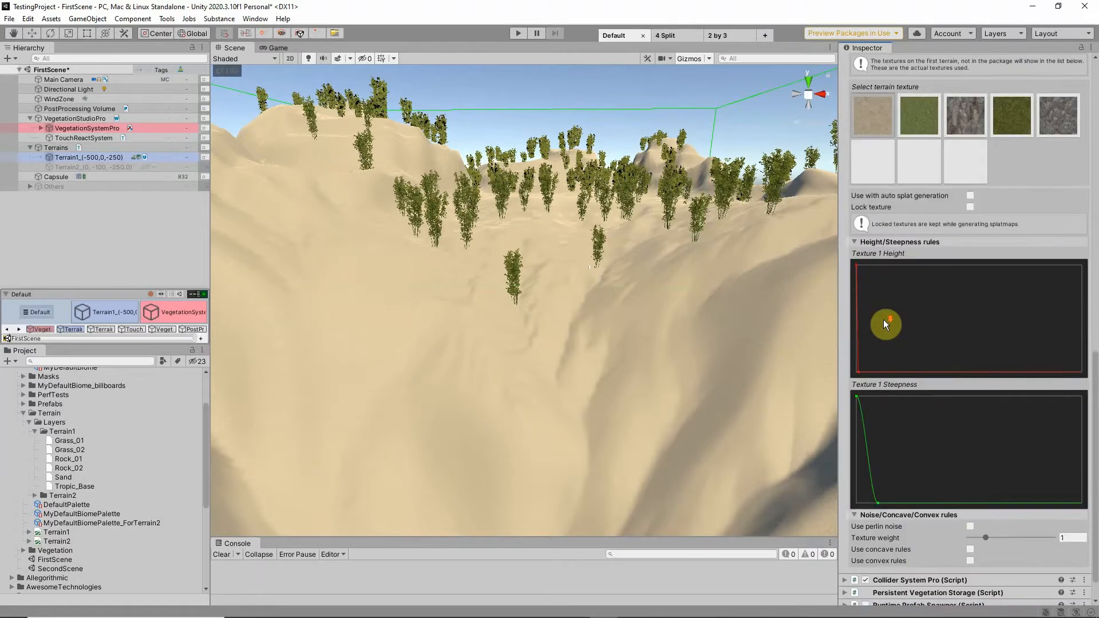
left_click(931, 122)
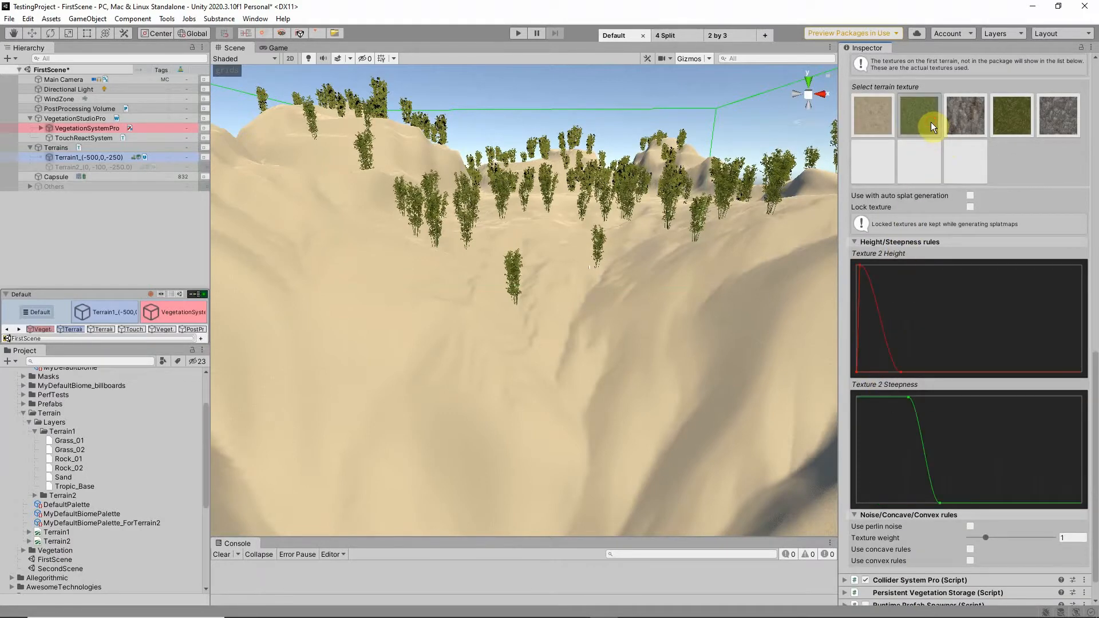
left_click(966, 126)
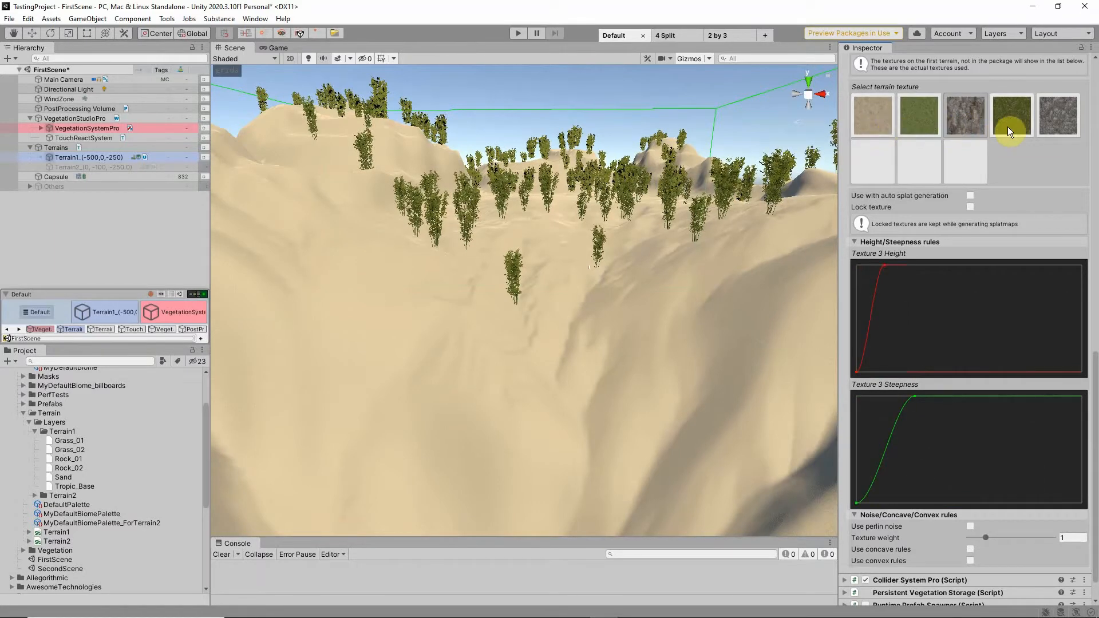
Step: Enable automatic splat generation for the sand, light grass and brown rock textures
left_click(888, 128)
left_click(972, 196)
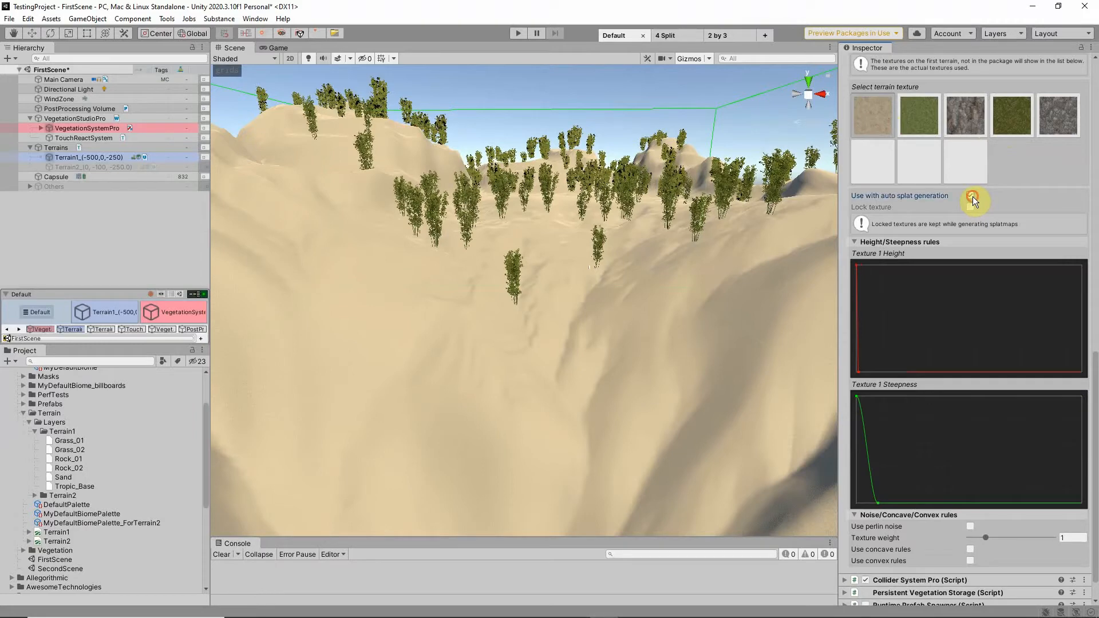
left_click(927, 126)
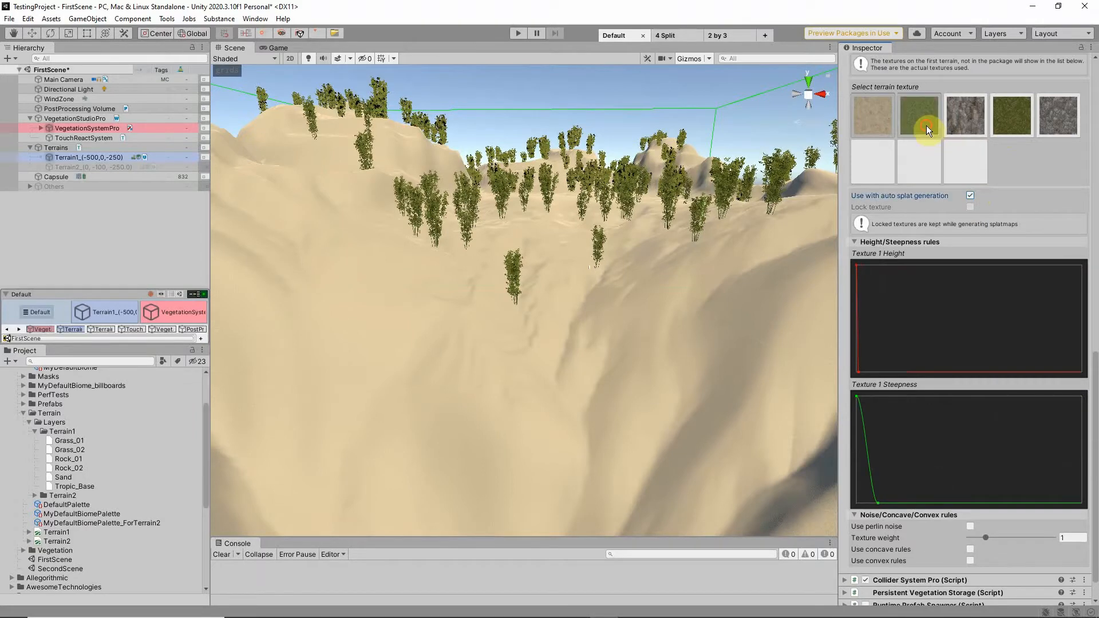
left_click(966, 121)
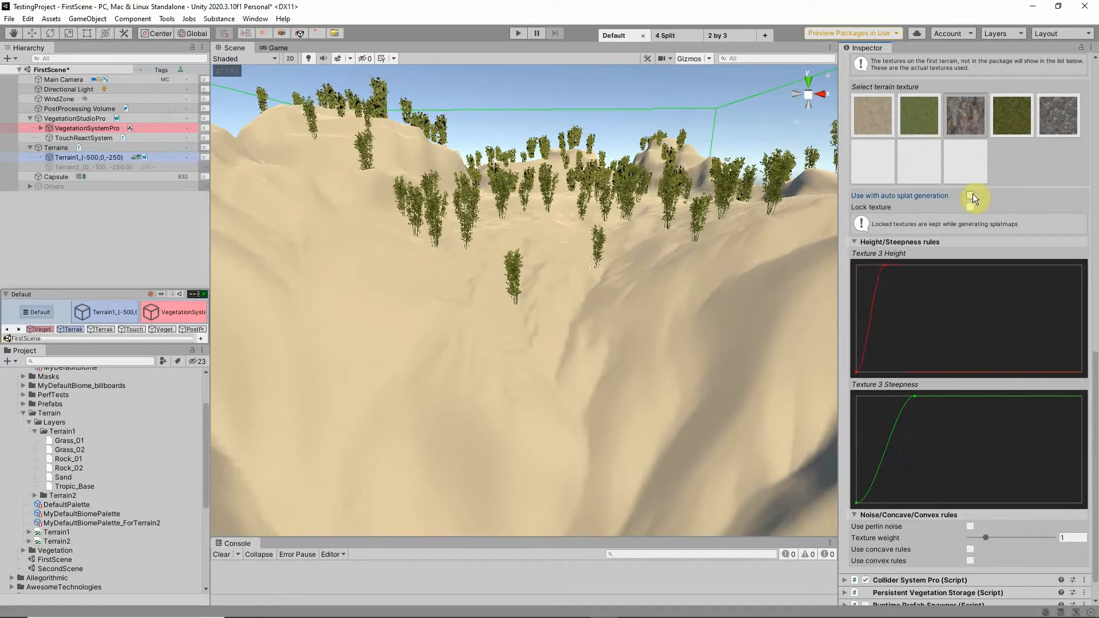
Step: Adjust the sand texture's height rule so its density falls to 0% at about 8.5 m above sea level
left_click(886, 127)
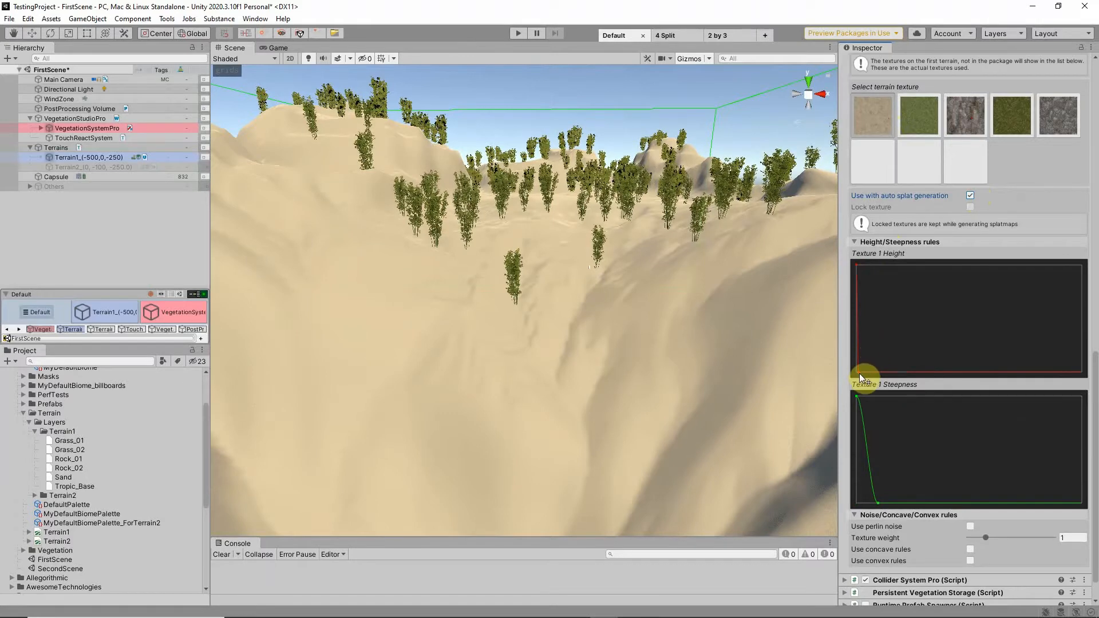
mouse_move(861, 377)
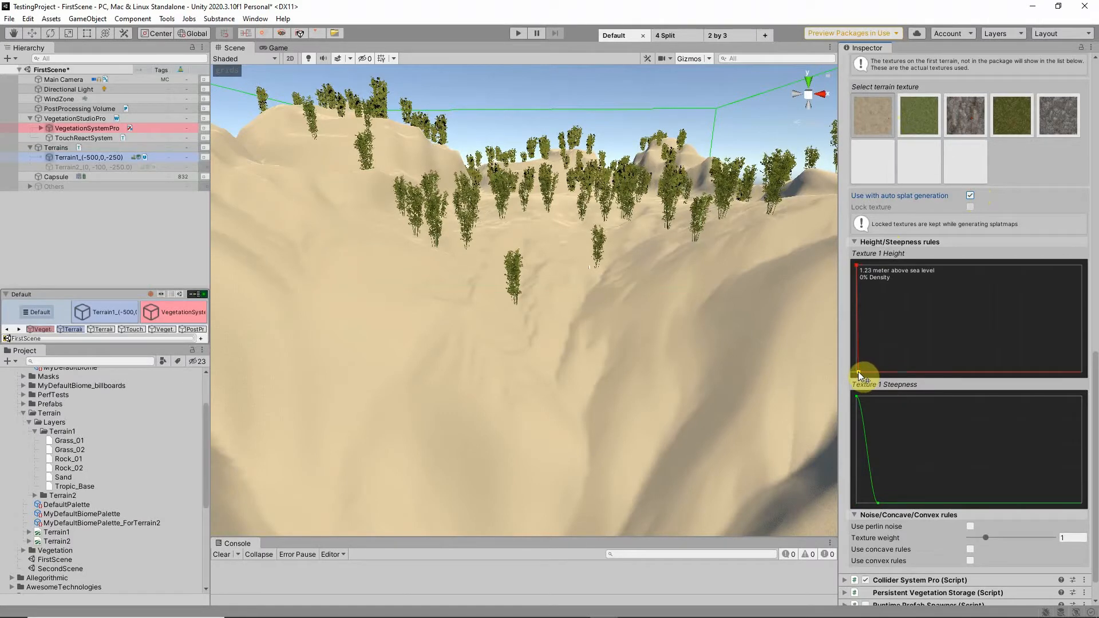
left_click_drag(861, 377, 872, 379)
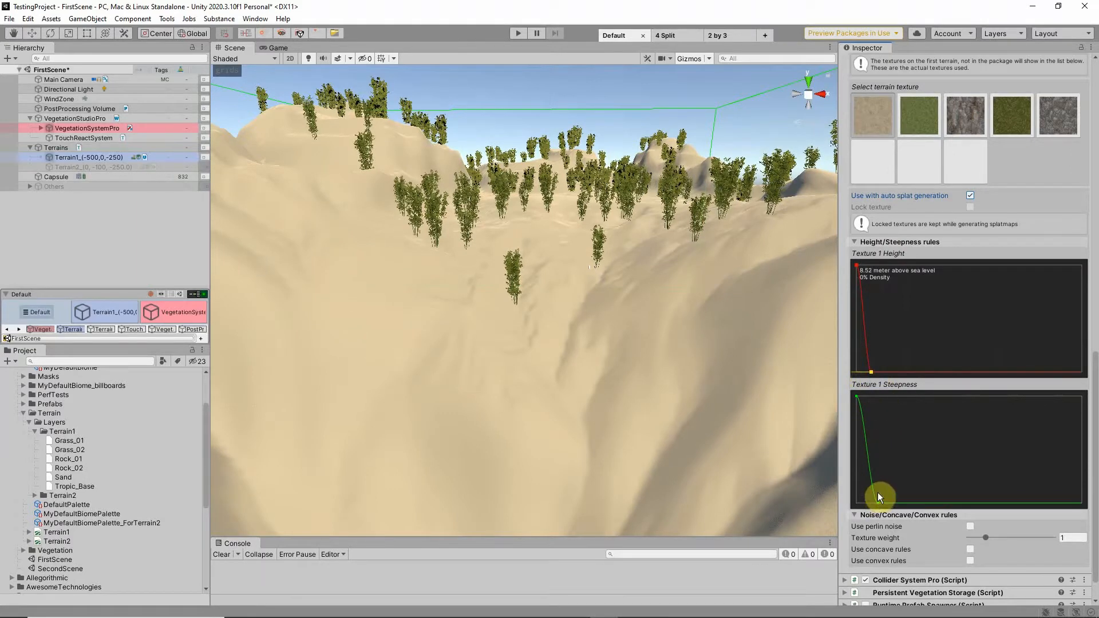
Step: Make the light grass reach full density at about 17.4 m above sea level and fade out on slopes steeper than about 13.7 degrees
left_click(914, 122)
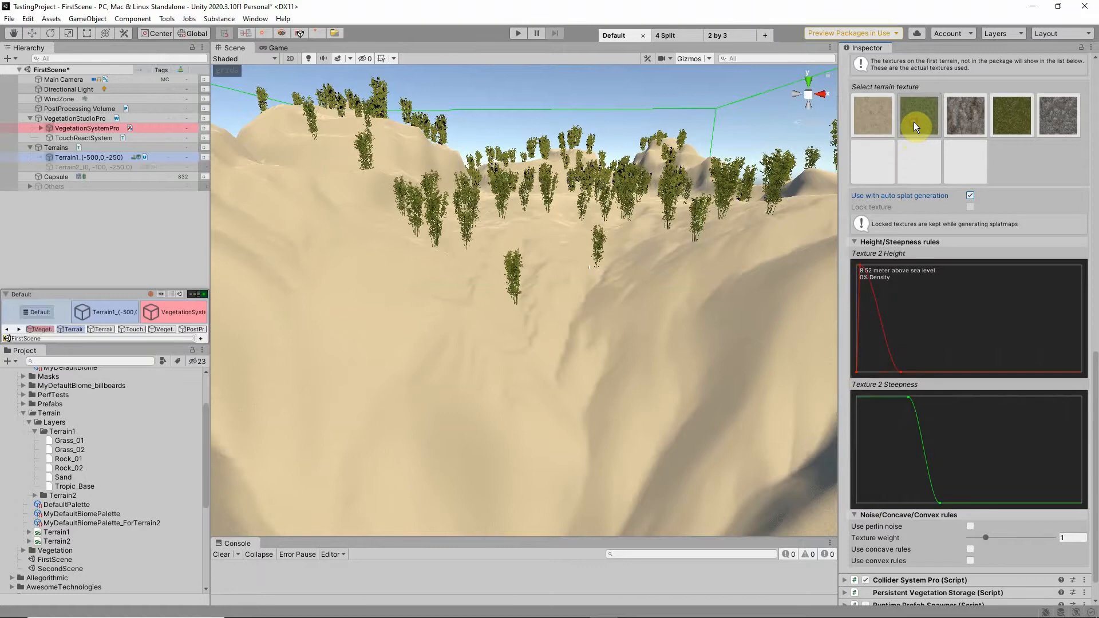
right_click(860, 265)
left_click(891, 275)
left_click_drag(902, 372, 887, 265)
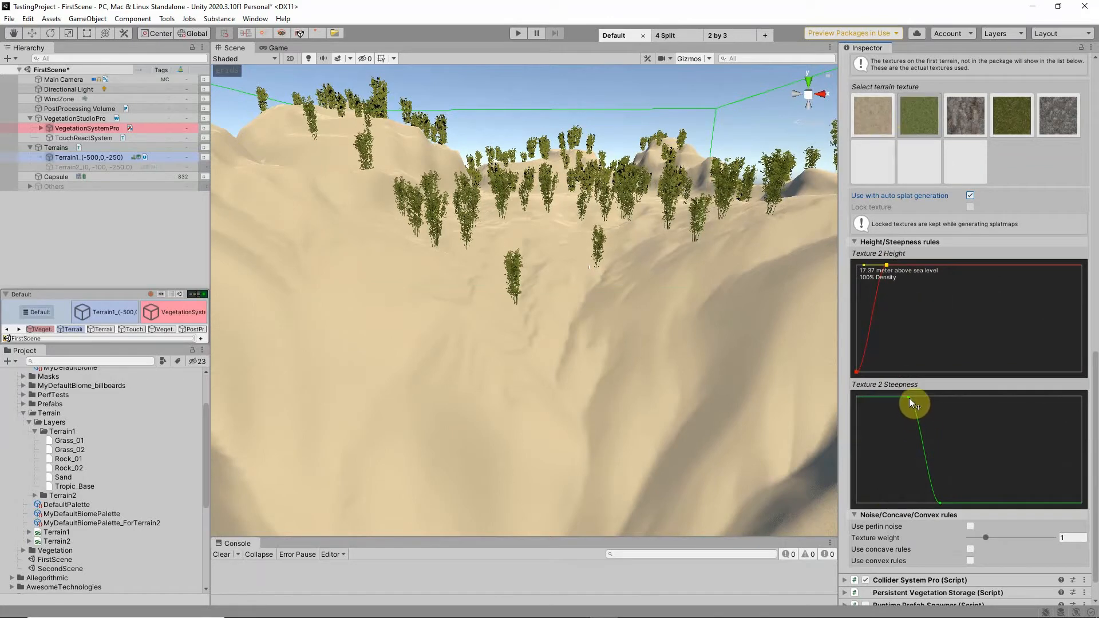
left_click_drag(941, 503, 954, 500)
left_click_drag(909, 398, 891, 395)
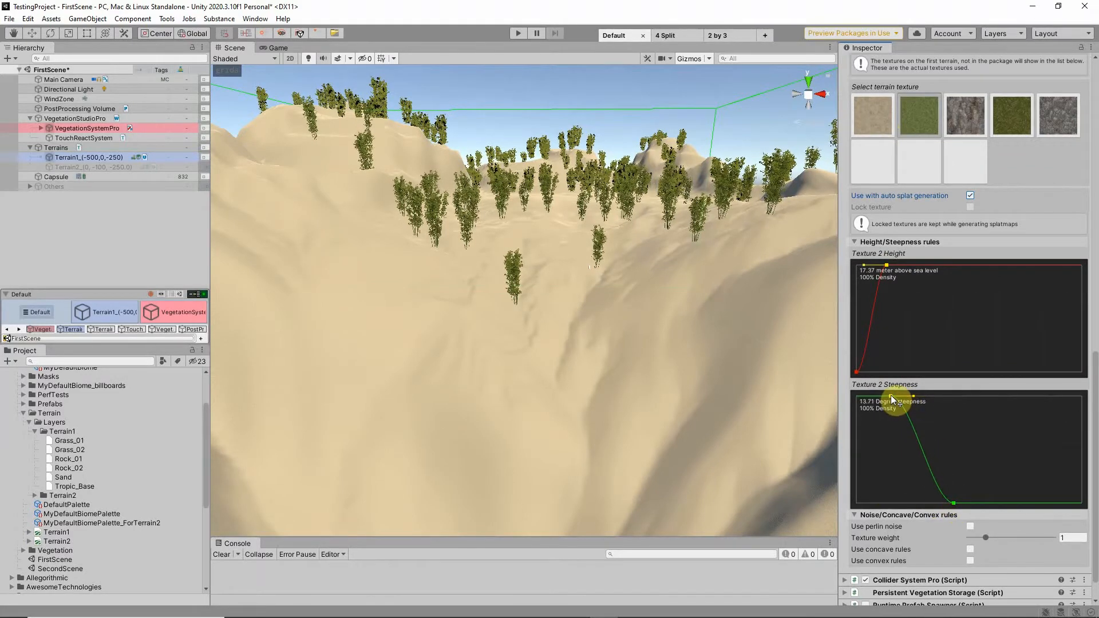
Step: Show the brown rock texture's heatmap and shift its steepness rule so density starts rising from 0% at about 16 degrees
left_click(960, 123)
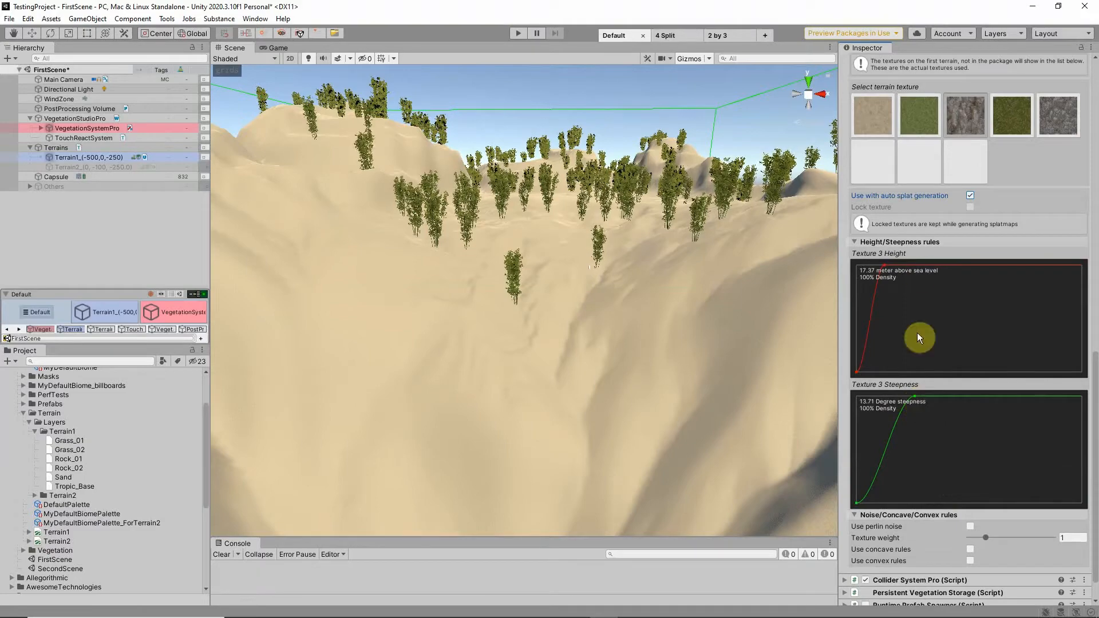
scroll(927, 184, "up", 6)
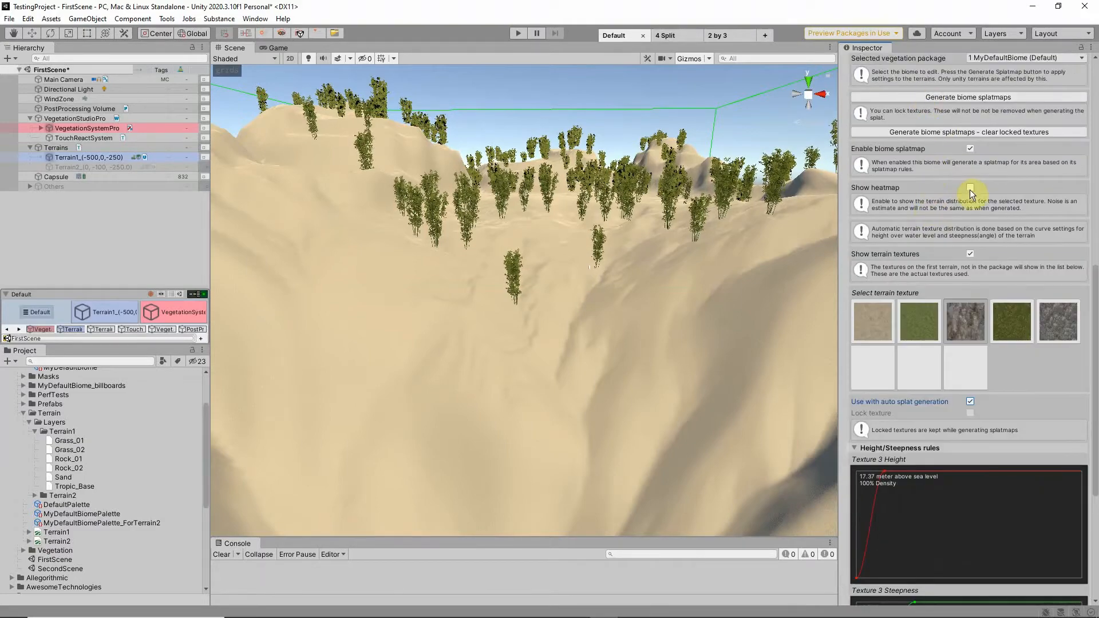
left_click(970, 188)
right_click_drag(613, 202, 497, 221)
scroll(967, 328, "down", 3)
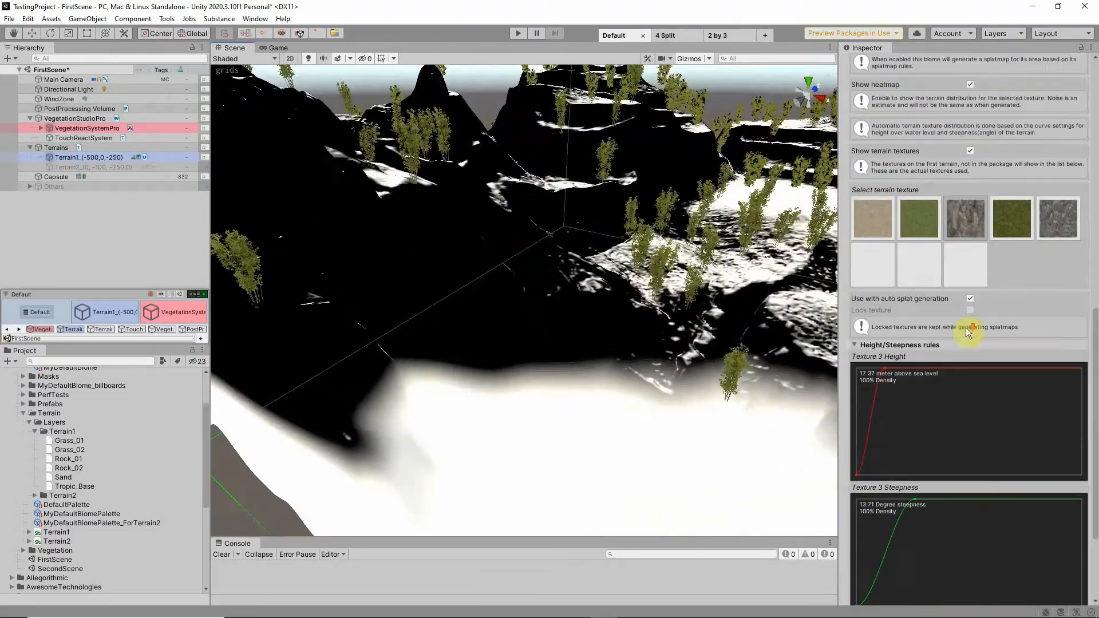
scroll(938, 247, "down", 3)
left_click_drag(915, 396, 957, 397)
left_click_drag(857, 504, 888, 510)
Step: Extend the light grass texture's full density to about 23.5 degrees of steepness and generate the biome splatmaps
left_click(919, 114)
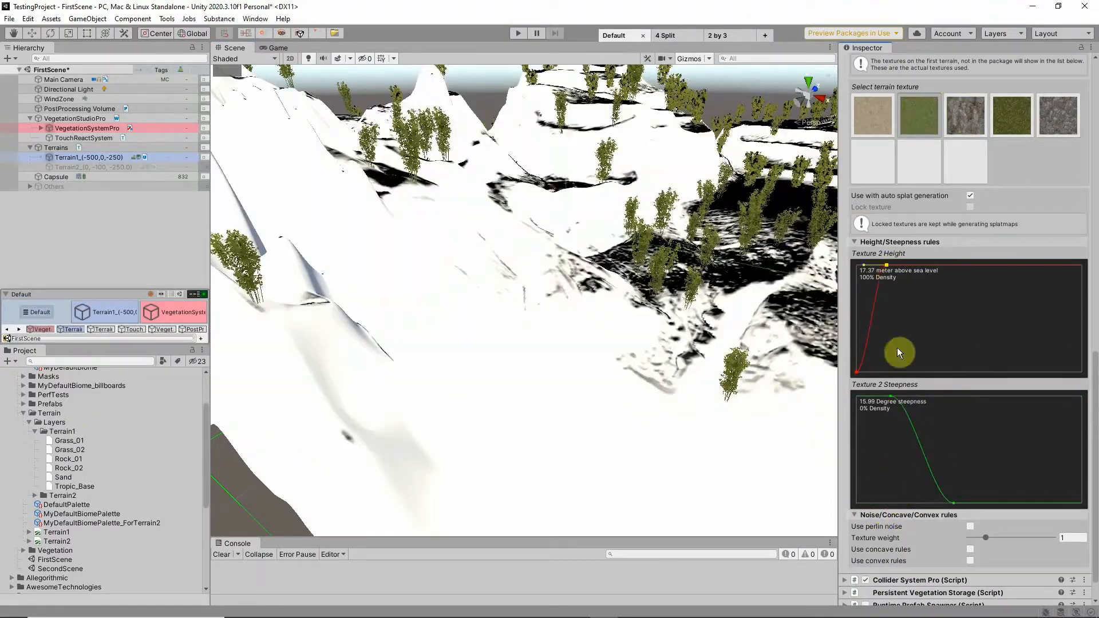
left_click(872, 118)
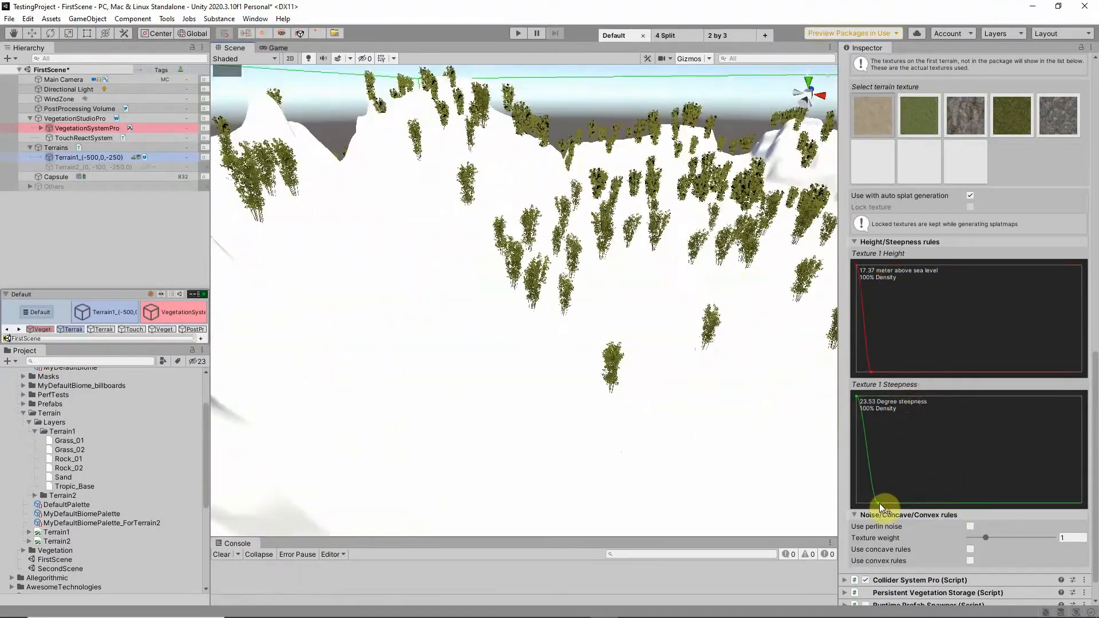
scroll(936, 108, "up", 4)
left_click(939, 98)
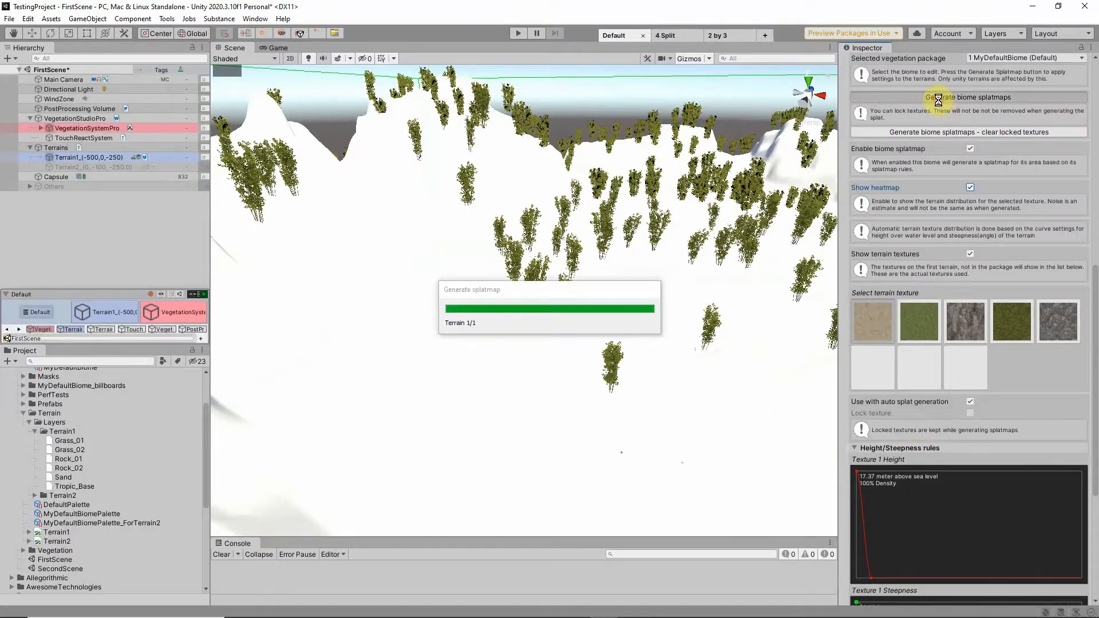
Step: Refine the light grass texture's steepness rule against its heatmap coverage and turn the heatmap off
right_click_drag(757, 184, 642, 201)
left_click(927, 321)
scroll(929, 281, "down", 5)
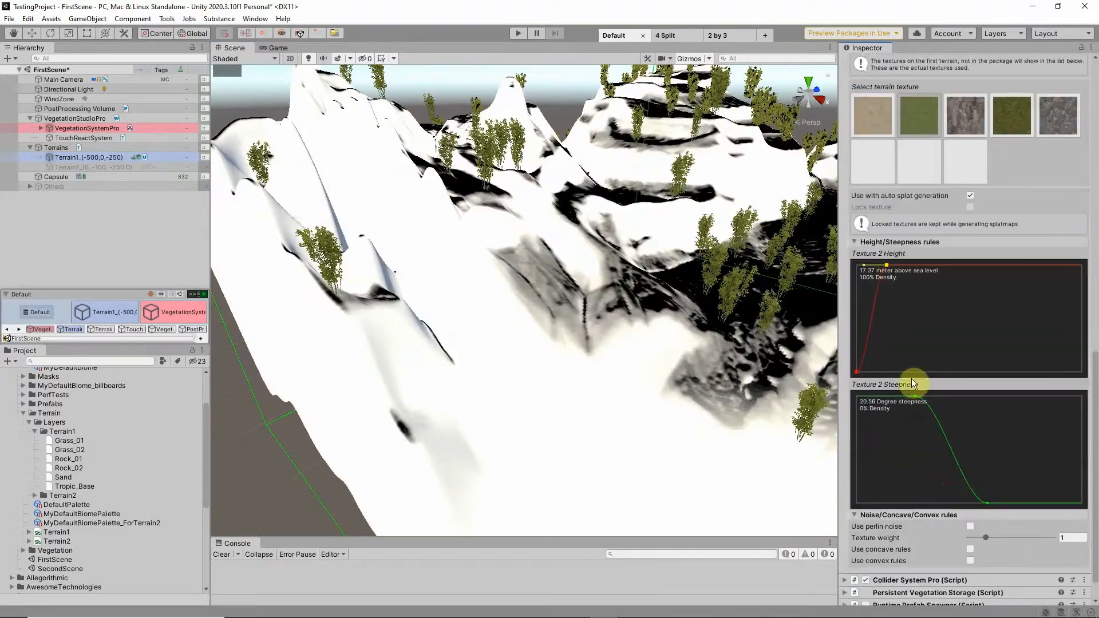
mouse_move(916, 396)
left_mouse_down()
mouse_move(989, 393)
mouse_move(937, 396)
left_mouse_up()
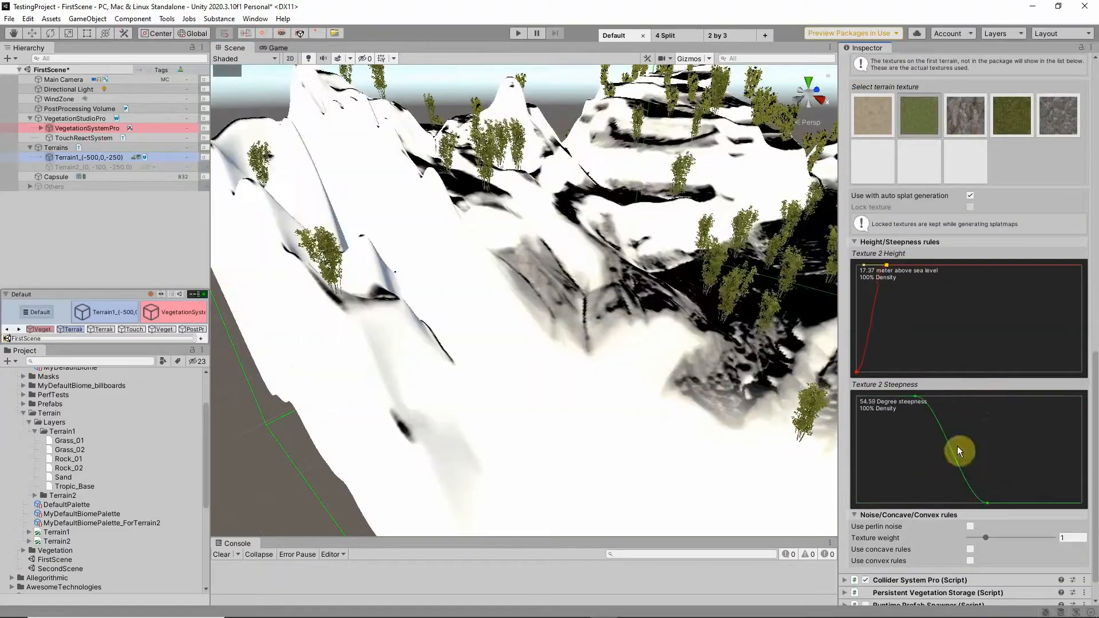
scroll(982, 216, "up", 10)
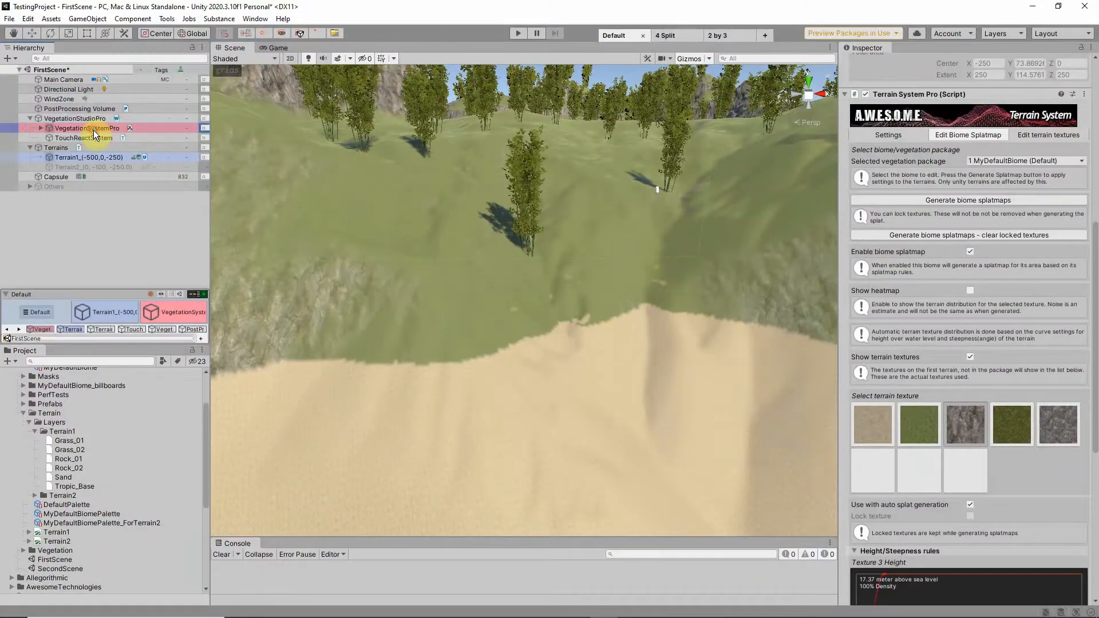
Step: Open the sea level settings of VegetationSystemPro and check the sea plane against the shoreline of the terrain
scroll(923, 135, "up", 3)
scroll(923, 135, "up", 5)
left_click(895, 235)
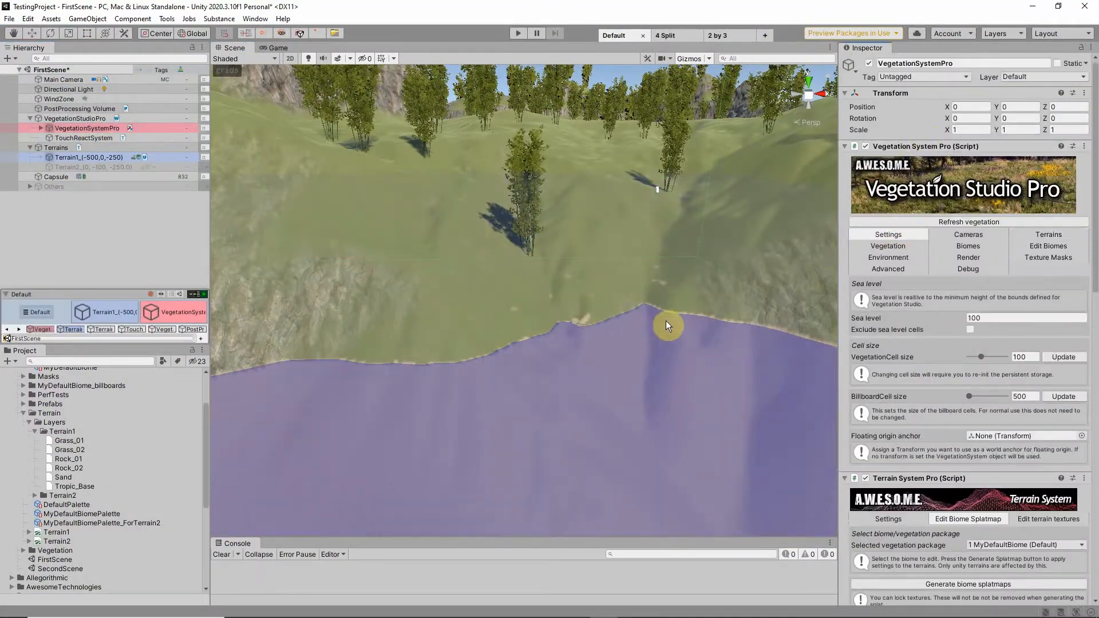
scroll(611, 344, "down", 10)
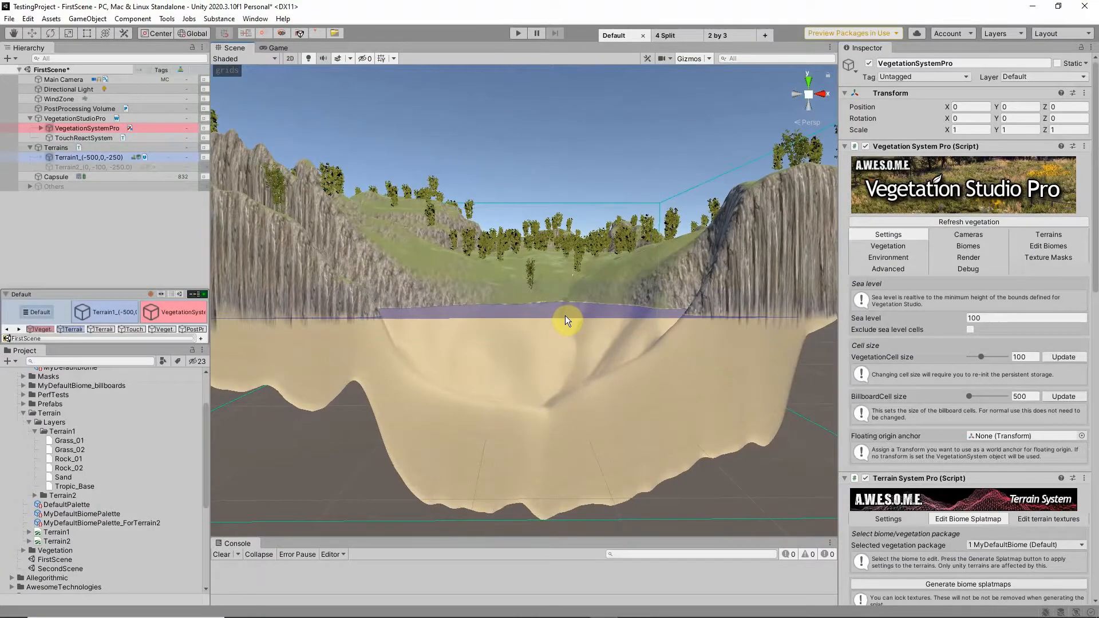
Step: Disable automatic area calculation and set the total area's Y extent to 120 and Y center to 70
left_click(1047, 236)
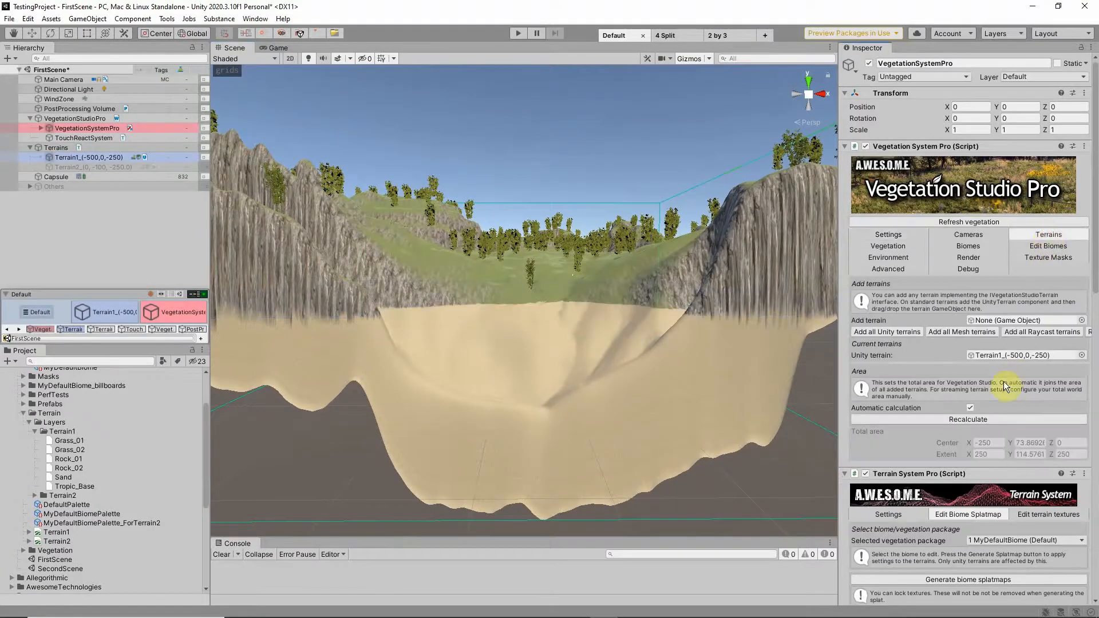
left_click(971, 407)
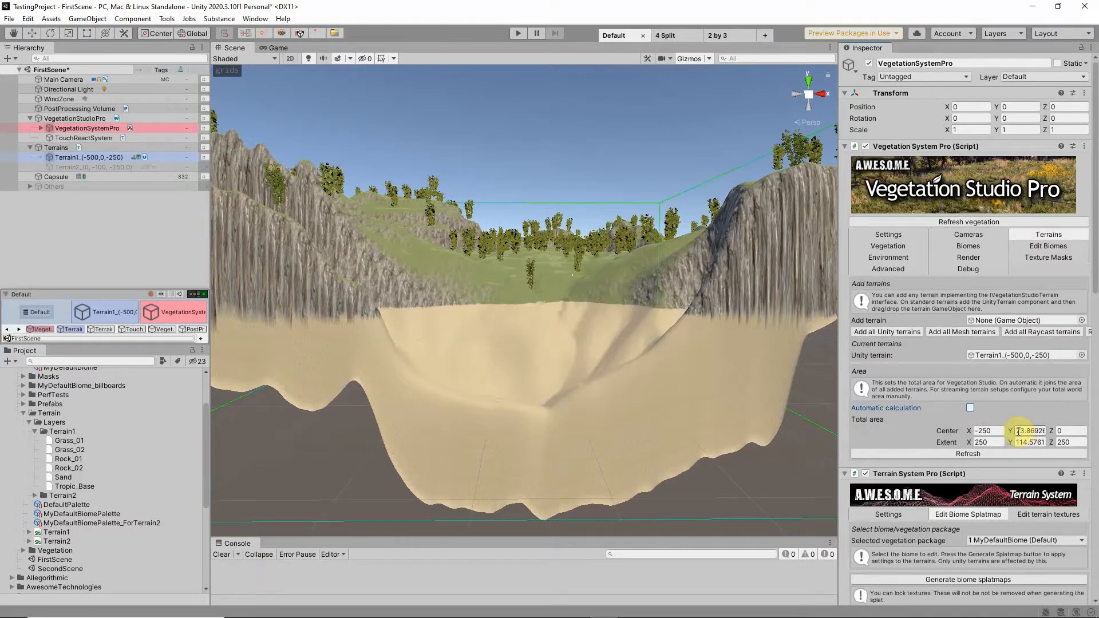
left_click(1030, 442)
type("120")
scroll(582, 378, "down", 3)
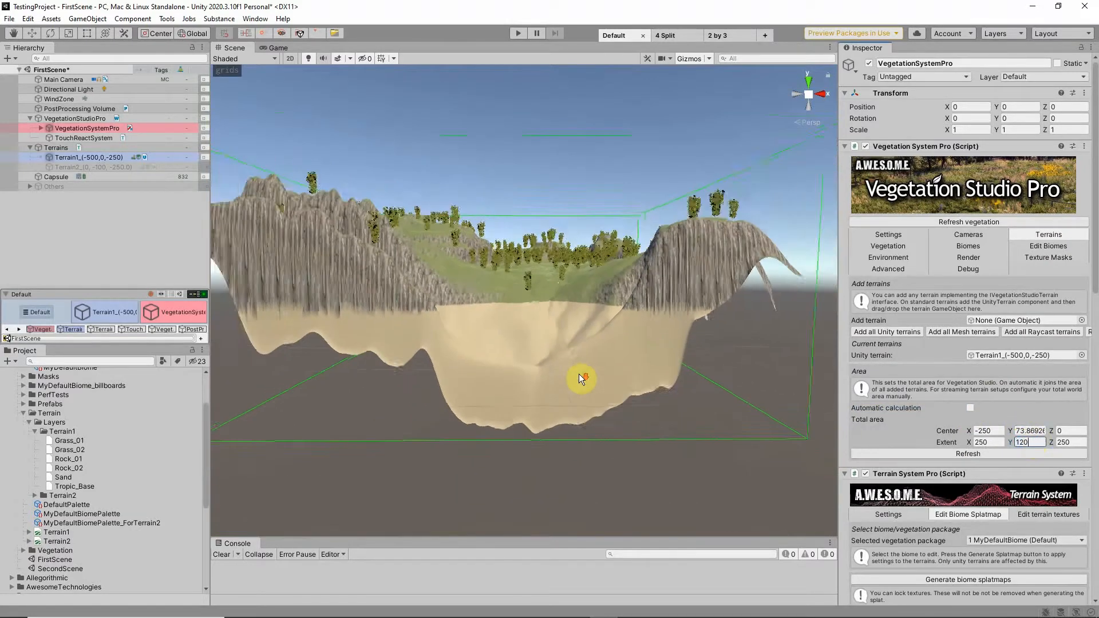
scroll(582, 378, "up", 3)
left_click(1029, 431)
type("70")
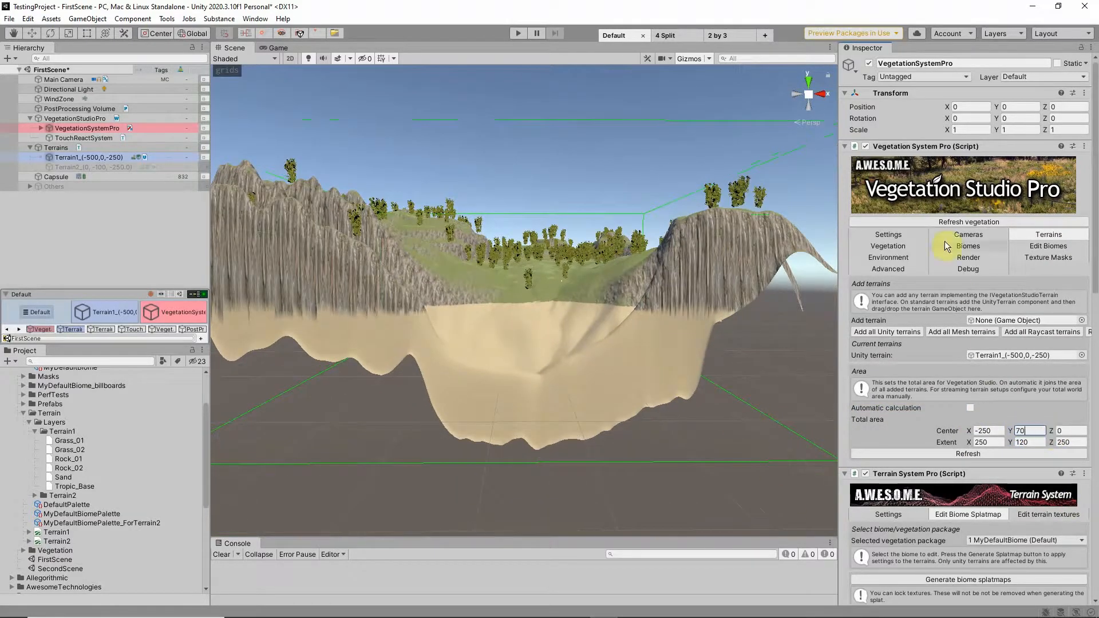
Step: Display the sea level plane again and regenerate the biome splatmaps for MyDefaultBiome
left_click(890, 236)
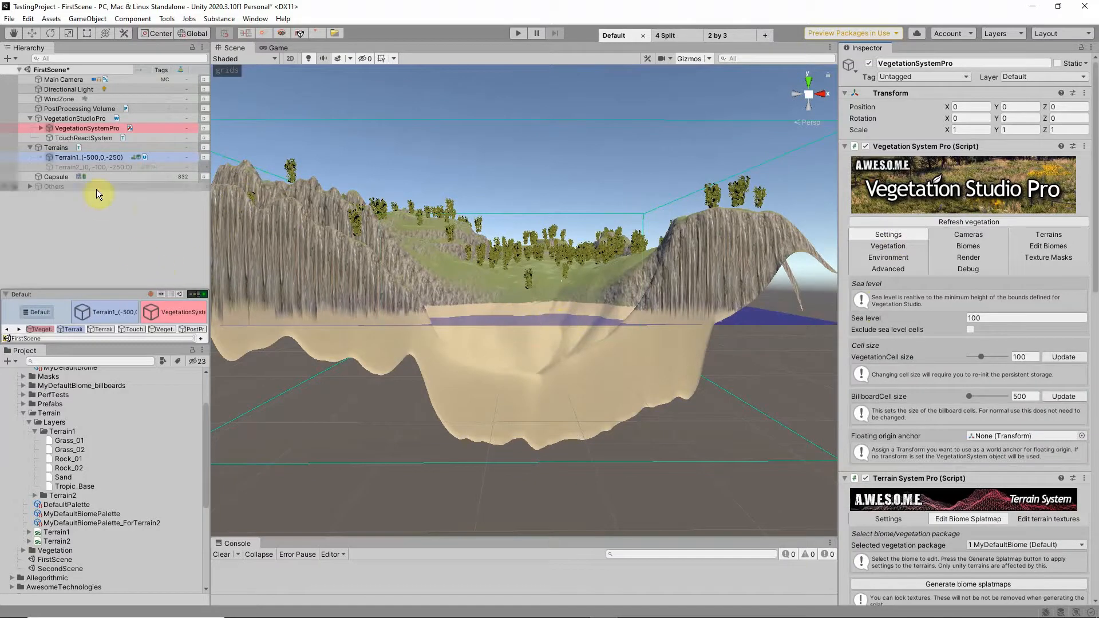
scroll(920, 225, "down", 9)
scroll(922, 225, "up", 2)
left_click(955, 172)
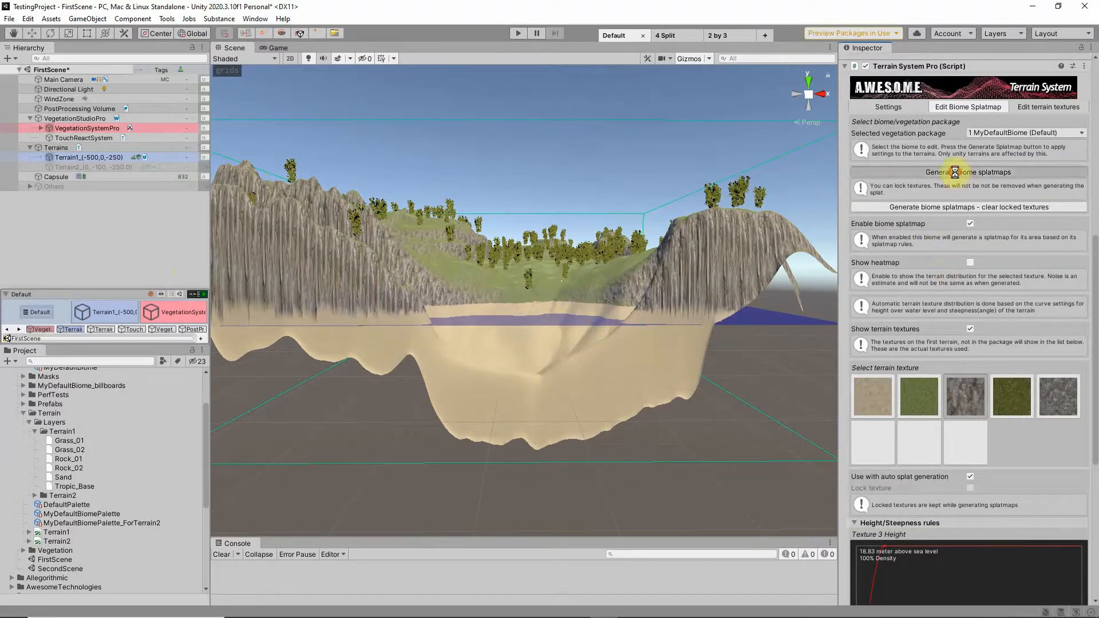
Step: Select the sand texture and examine its height rule curve, including the key where the density falls off
scroll(926, 270, "down", 3)
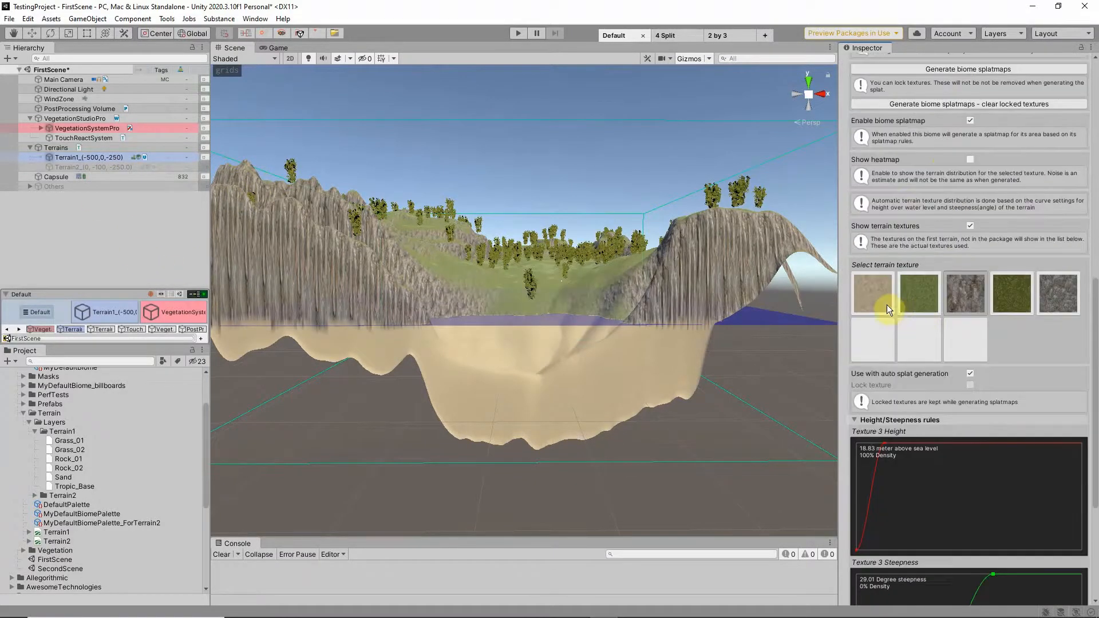
left_click(885, 304)
scroll(917, 318, "down", 4)
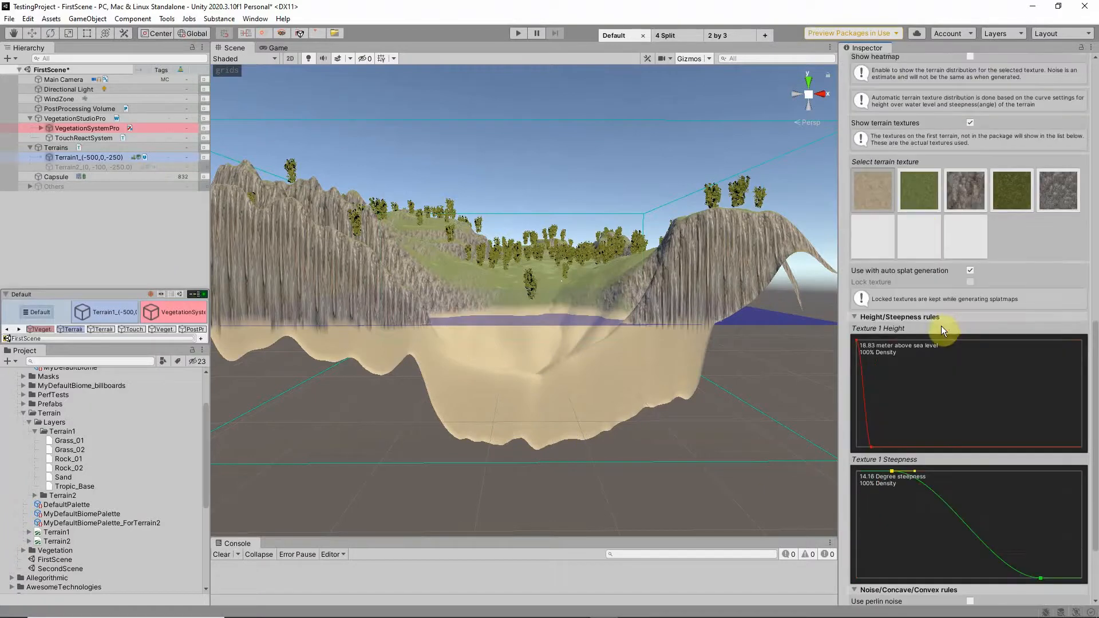
left_click(872, 447)
Step: Set the Y extent of the total vegetation area in the terrain settings of VegetationSystemPro to 200
scroll(1072, 246, "up", 15)
left_click(1066, 235)
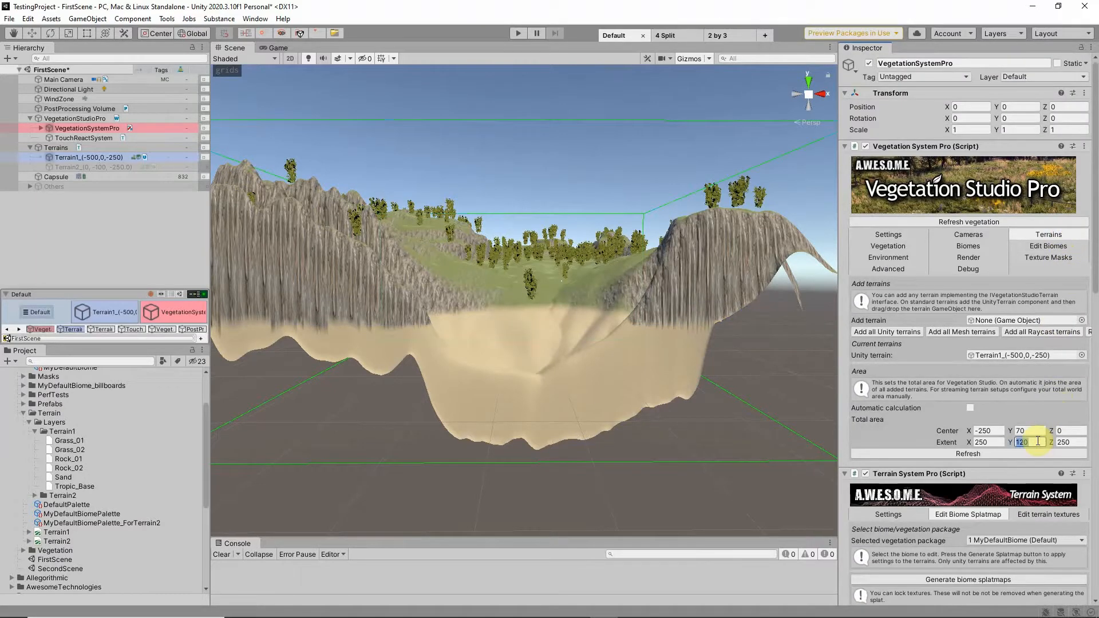
key("Return")
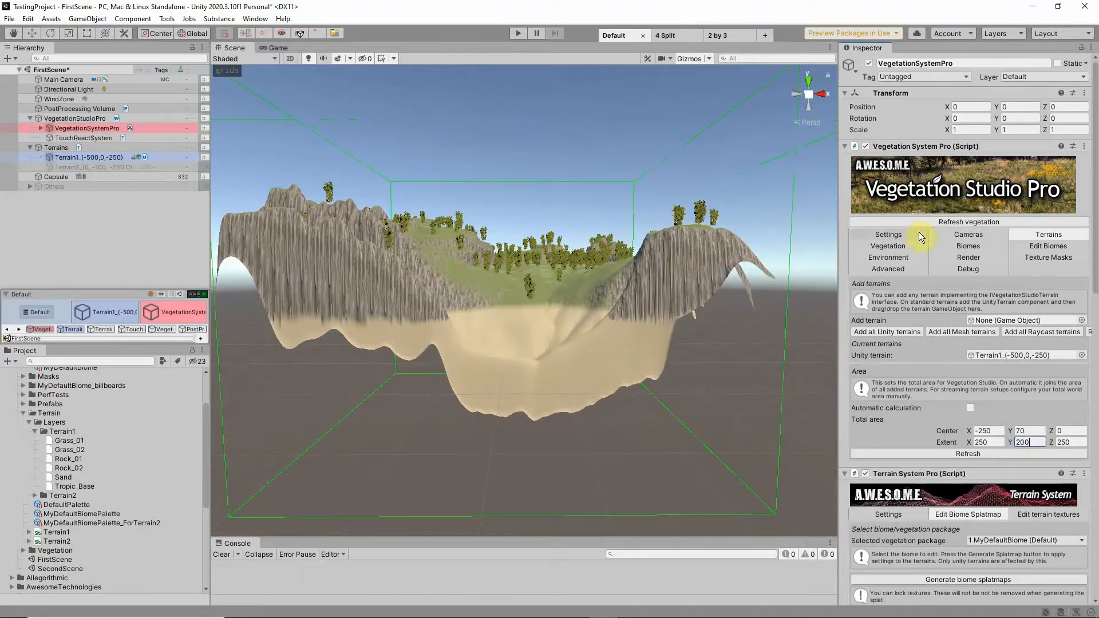
Step: Set the sea level of VegetationSystemPro to 180 to realign the sea plane with the shoreline
left_click(916, 235)
left_click(996, 318)
type("150")
left_click_drag(986, 320, 937, 319)
type("200180")
Step: Regenerate the biome splatmaps for MyDefaultBiome and review the sand texture's height and steepness rules
scroll(994, 270, "down", 10)
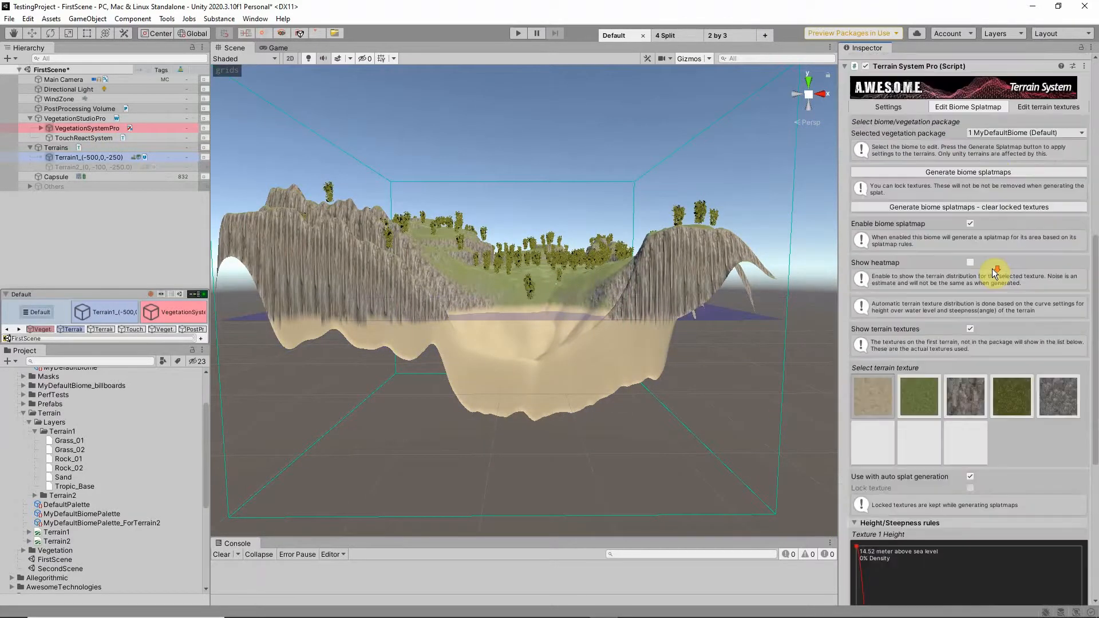
left_click(955, 172)
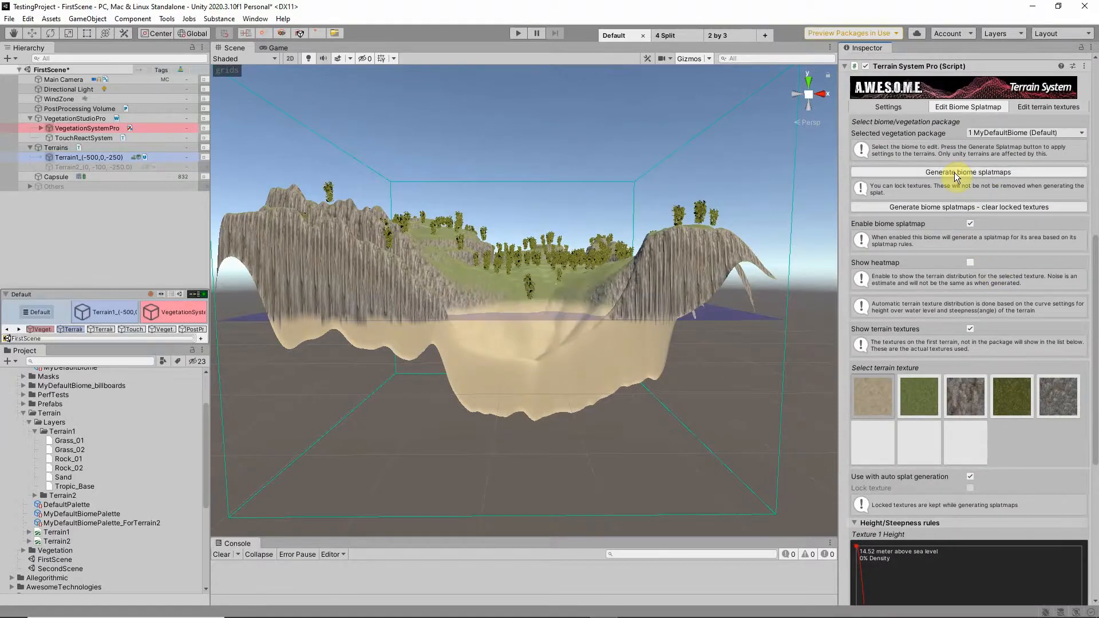
scroll(953, 266, "down", 6)
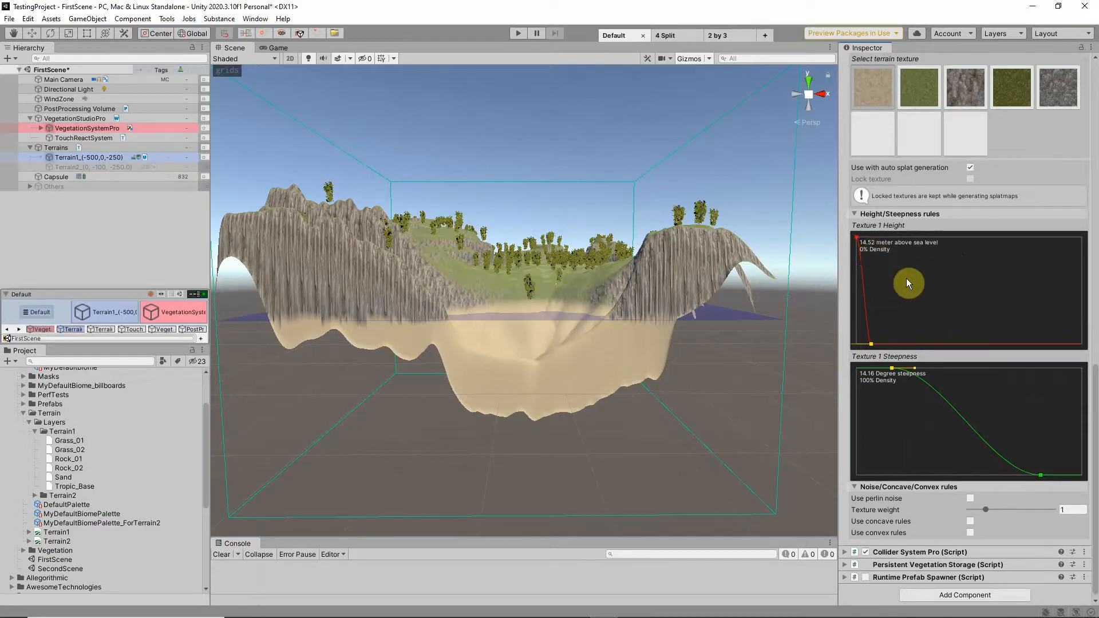
scroll(913, 280, "up", 8)
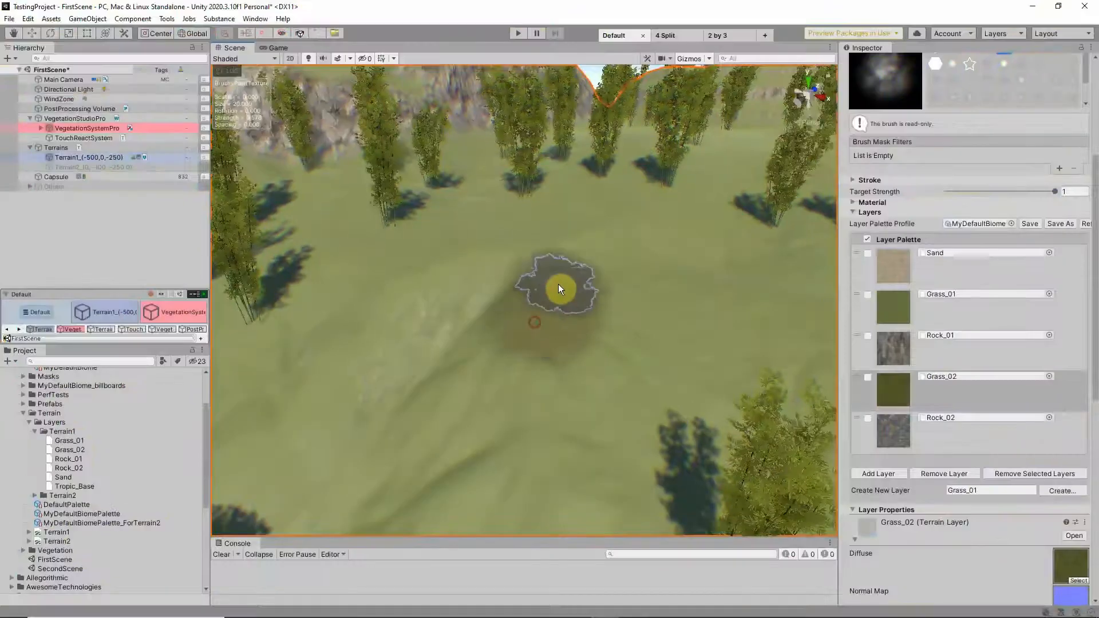
Step: Paint a patch of Grass_02 by hand on the grassy ground of Terrain1 and regenerate the biome splatmaps
mouse_move(559, 284)
left_mouse_down()
mouse_move(773, 293)
mouse_move(658, 175)
mouse_move(540, 233)
mouse_move(663, 211)
mouse_move(638, 226)
left_mouse_up()
left_click(160, 330)
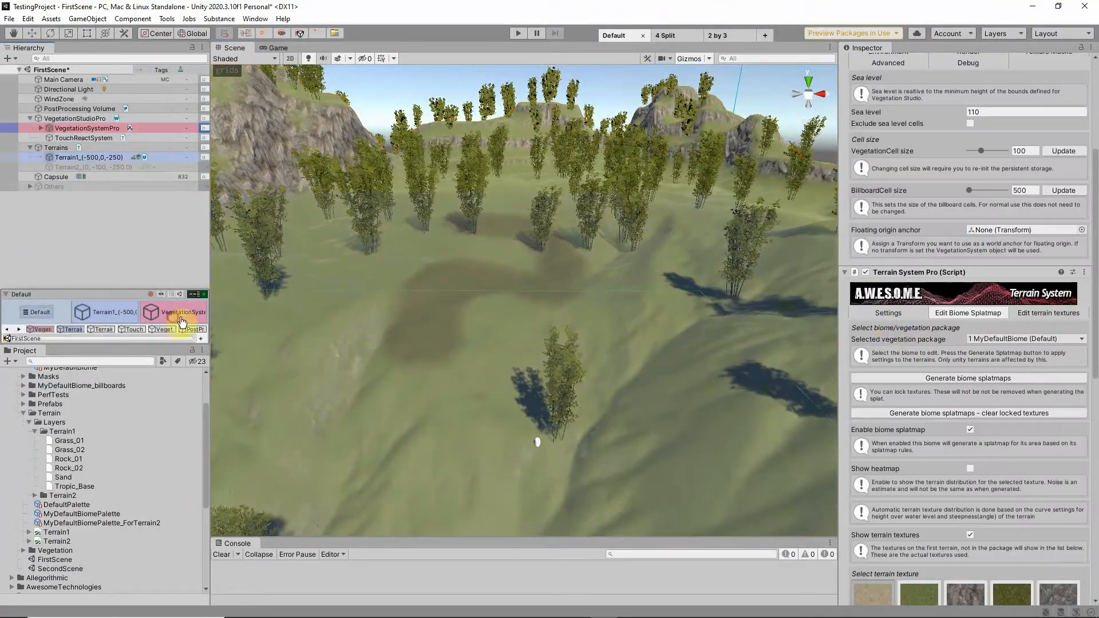
left_click(922, 379)
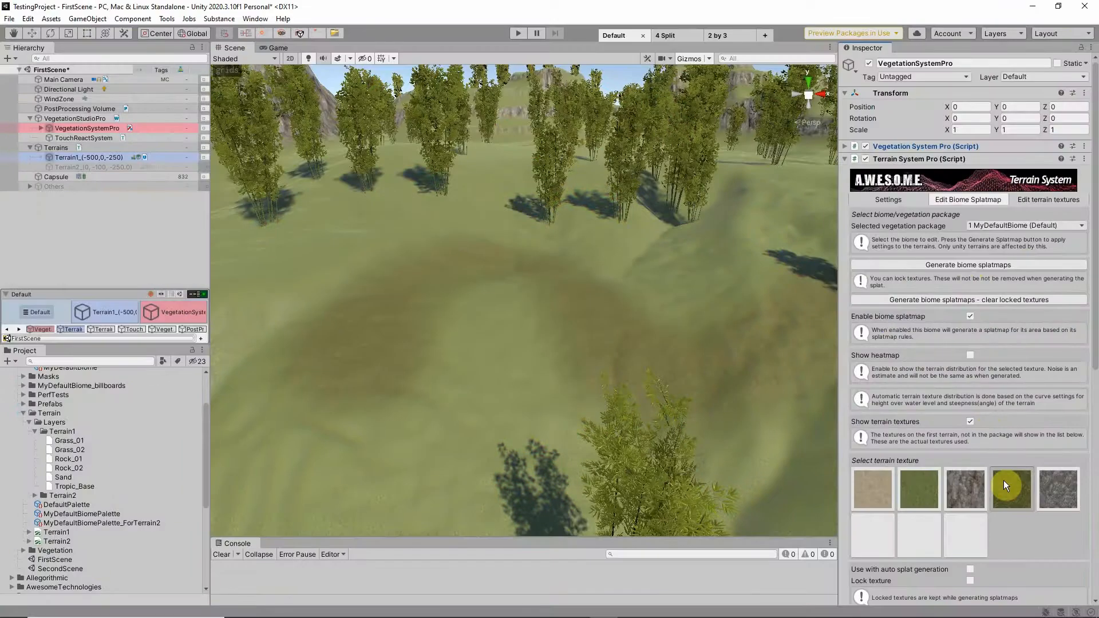
Step: Lock the dark grass texture (texture 4) so its hand-painted areas are kept during splatmap generation
scroll(1004, 483, "down", 5)
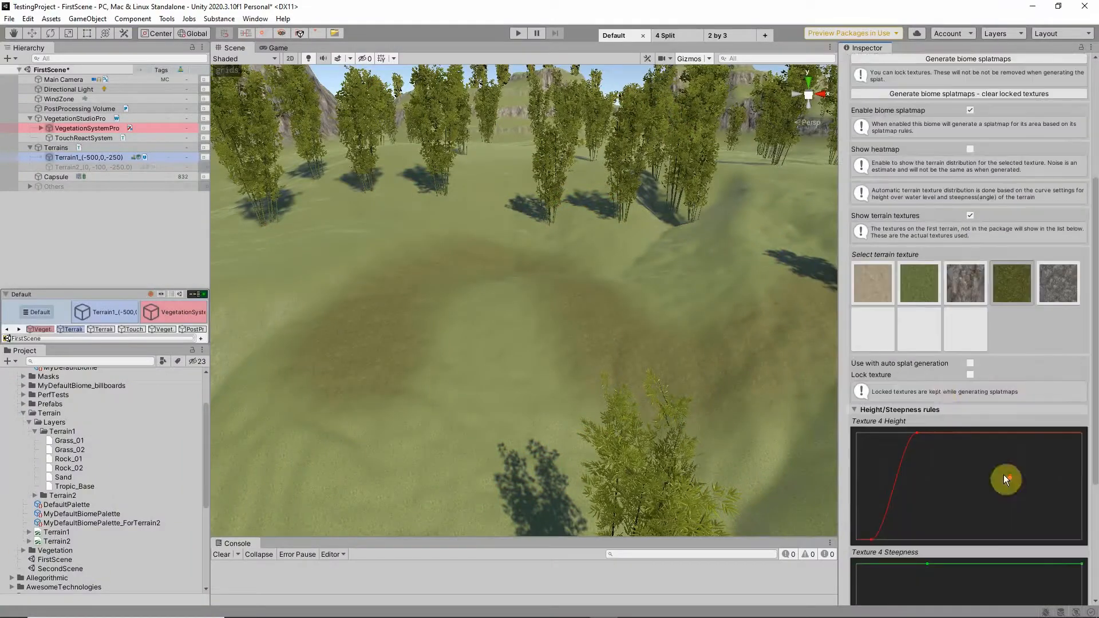
left_click(970, 375)
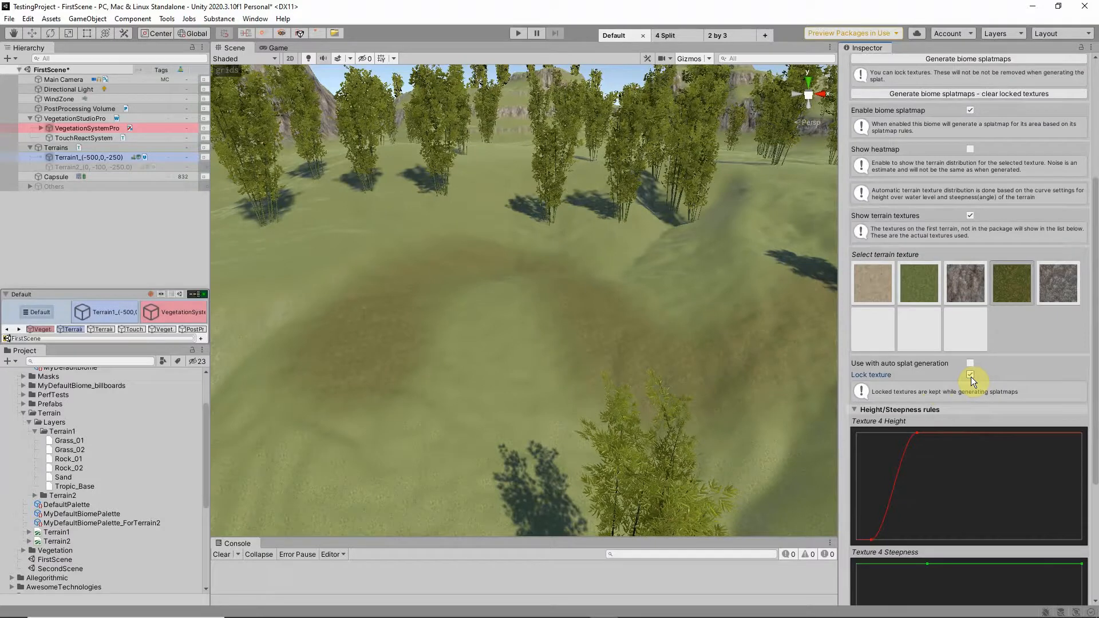
scroll(984, 229, "up", 3)
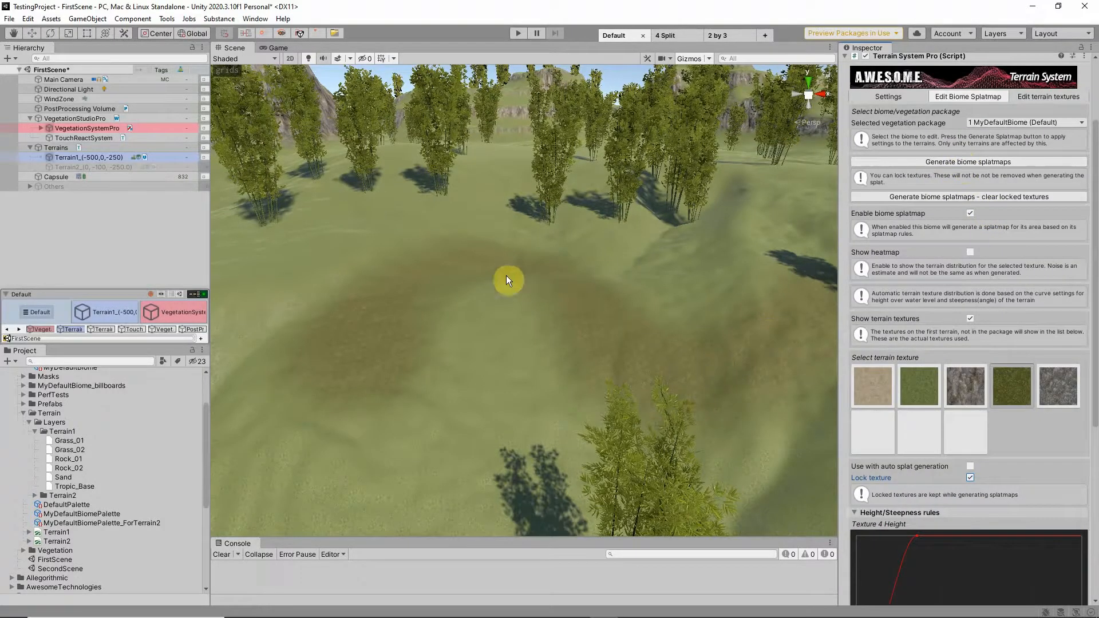
scroll(989, 328, "down", 3)
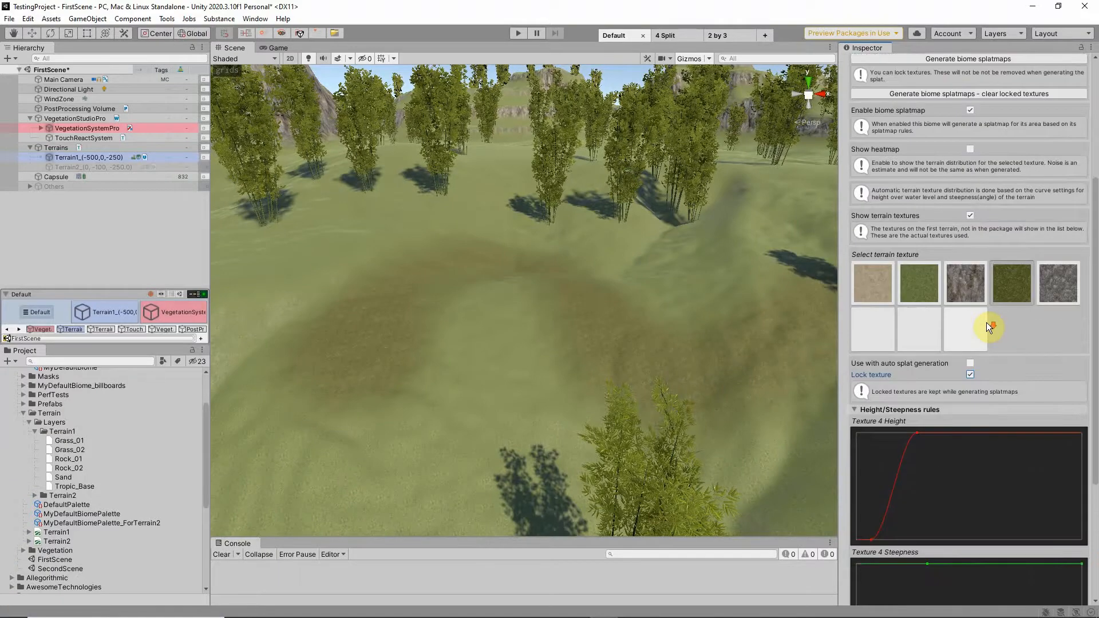
Step: Unlock the dark grass texture and regenerate the biome splatmaps to clear the hand-painted patch
left_click(970, 376)
scroll(1004, 364, "up", 3)
left_click(977, 164)
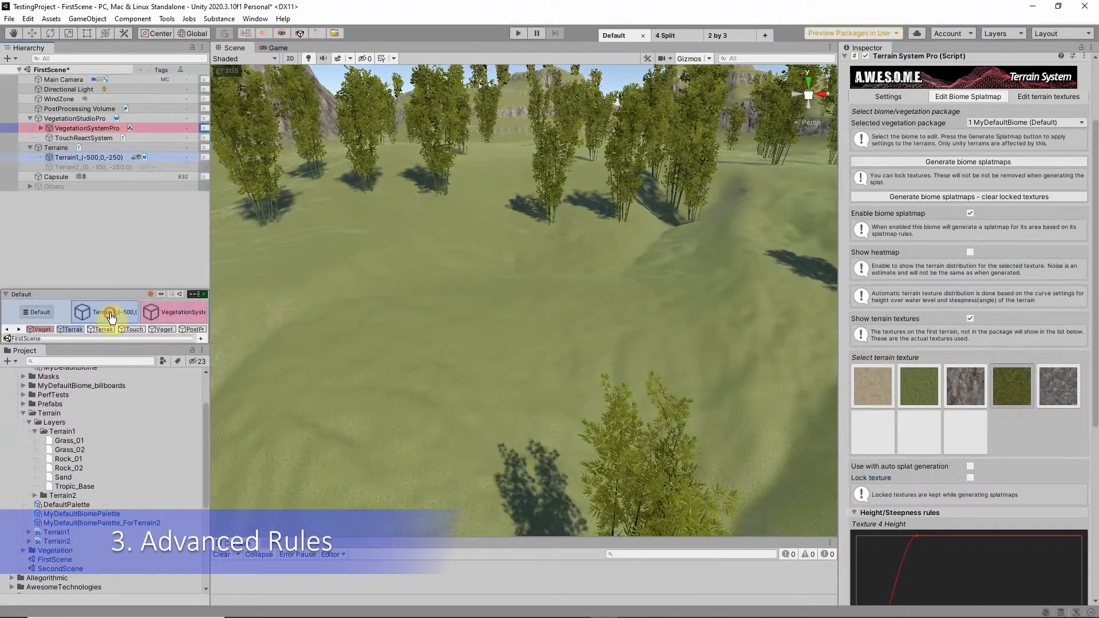
Step: Paint Grass_02 by hand along the hollows of Terrain1 to sketch where the darker grass belongs
left_click(109, 312)
mouse_move(412, 264)
left_mouse_down("alt")
mouse_move(420, 297)
mouse_move(444, 312)
left_mouse_up("alt")
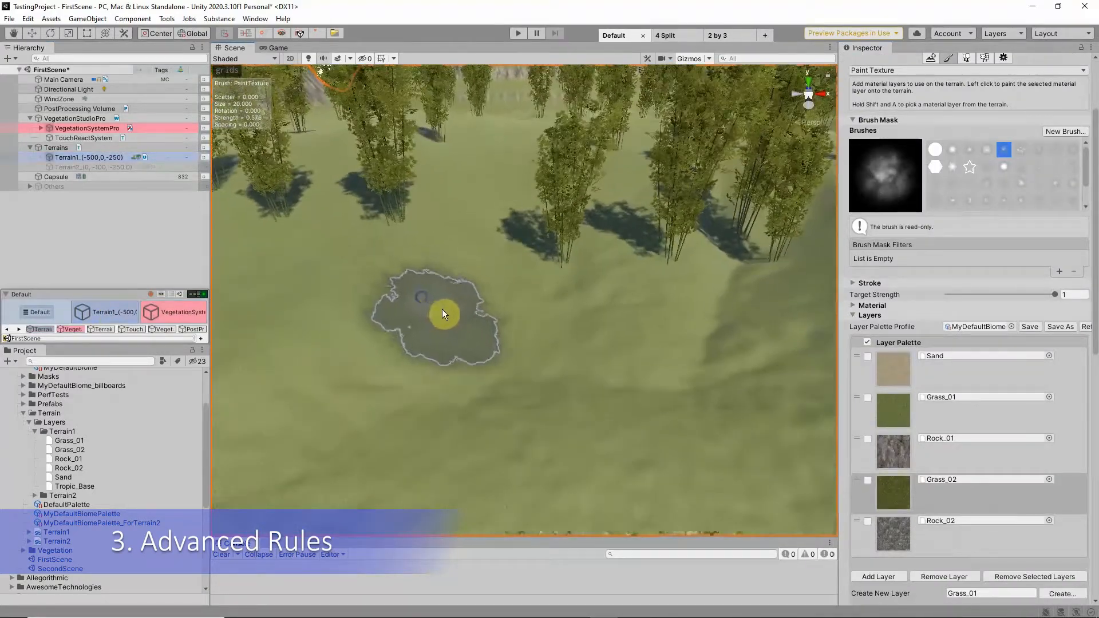
mouse_move(510, 231)
left_mouse_down()
mouse_move(500, 370)
mouse_move(671, 388)
mouse_move(710, 252)
left_mouse_up()
left_click_drag(636, 303, 434, 319, "alt")
left_click_drag(319, 393, 689, 282, "alt")
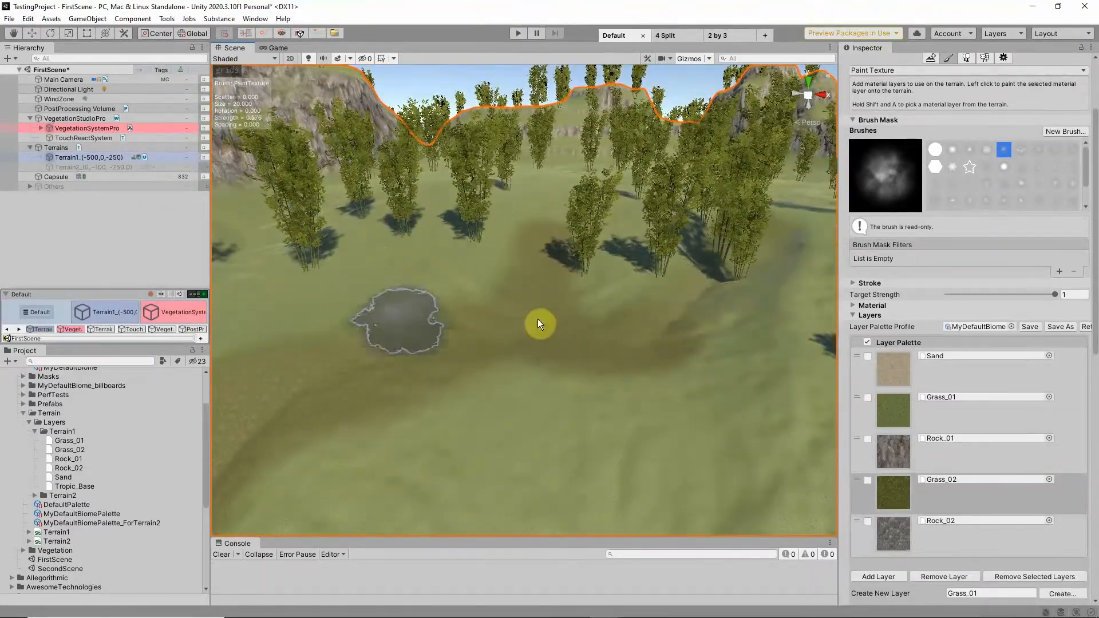
Step: Return to VegetationSystemPro's biome splatmap rules and enable automatic splat generation for the dark grass texture
left_click(175, 312)
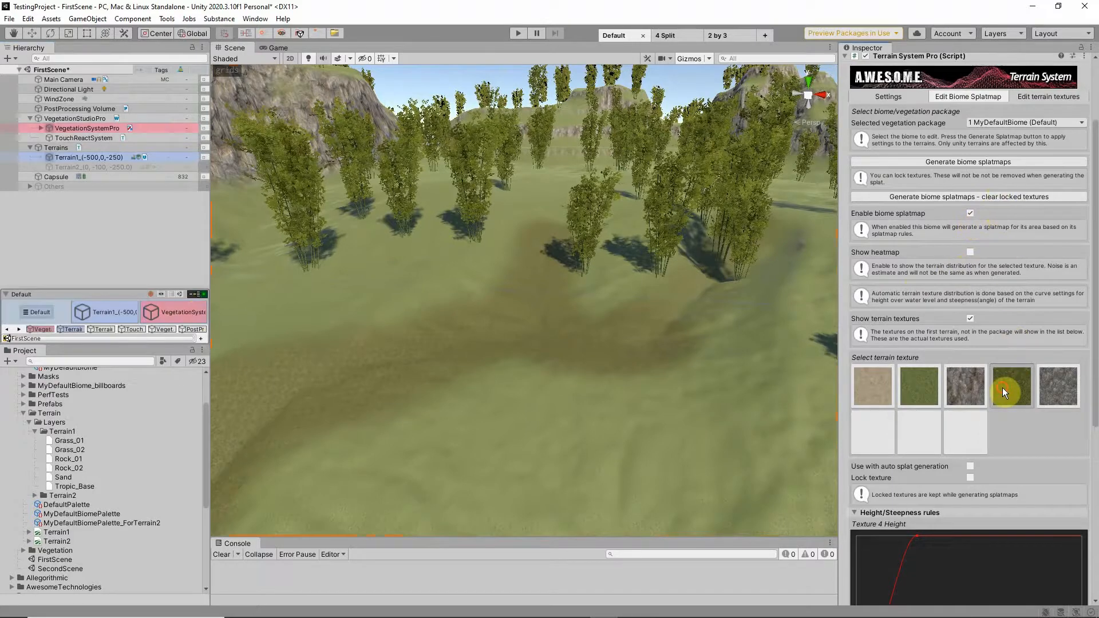
scroll(1008, 383, "down", 3)
left_click(972, 365)
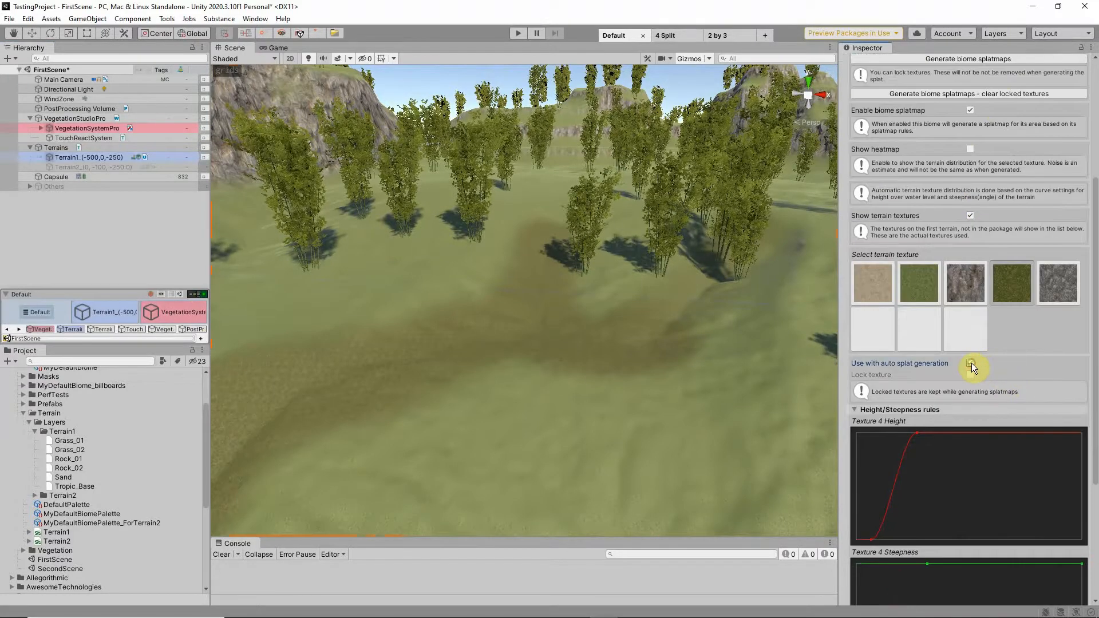
Step: Copy the light grass texture's height curve onto the height rule of the dark grass texture
left_click(918, 298)
right_click(946, 450)
left_click(994, 490)
left_click(1012, 284)
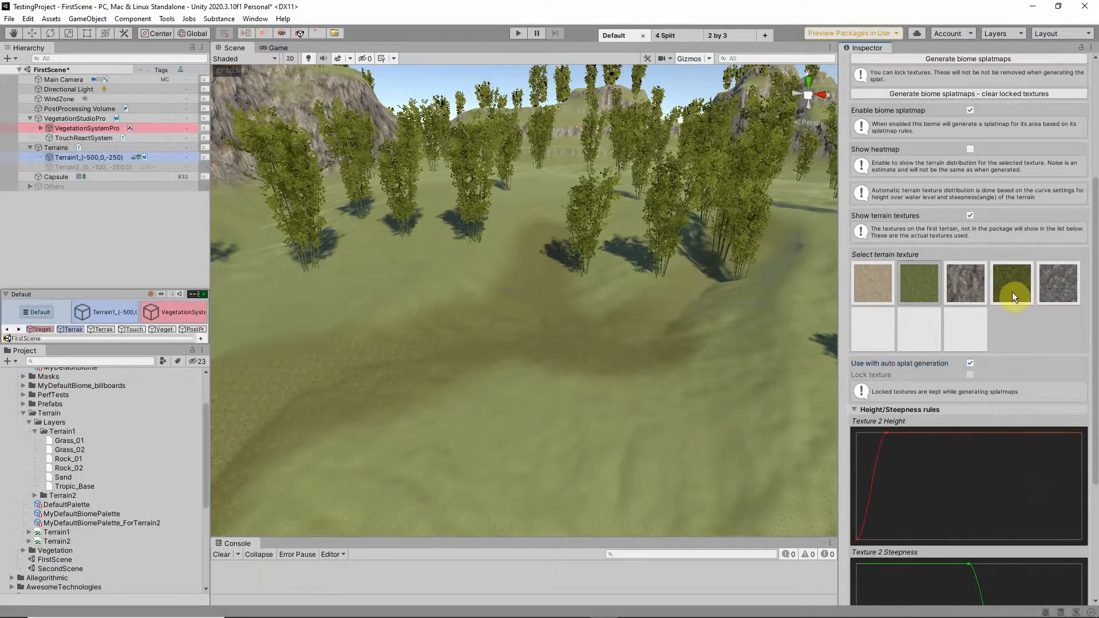
right_click(954, 474)
left_click(995, 519)
Step: Copy the light grass texture's steepness curve onto the steepness rule of the dark grass texture
left_click(922, 288)
scroll(945, 411, "down", 3)
right_click(925, 498)
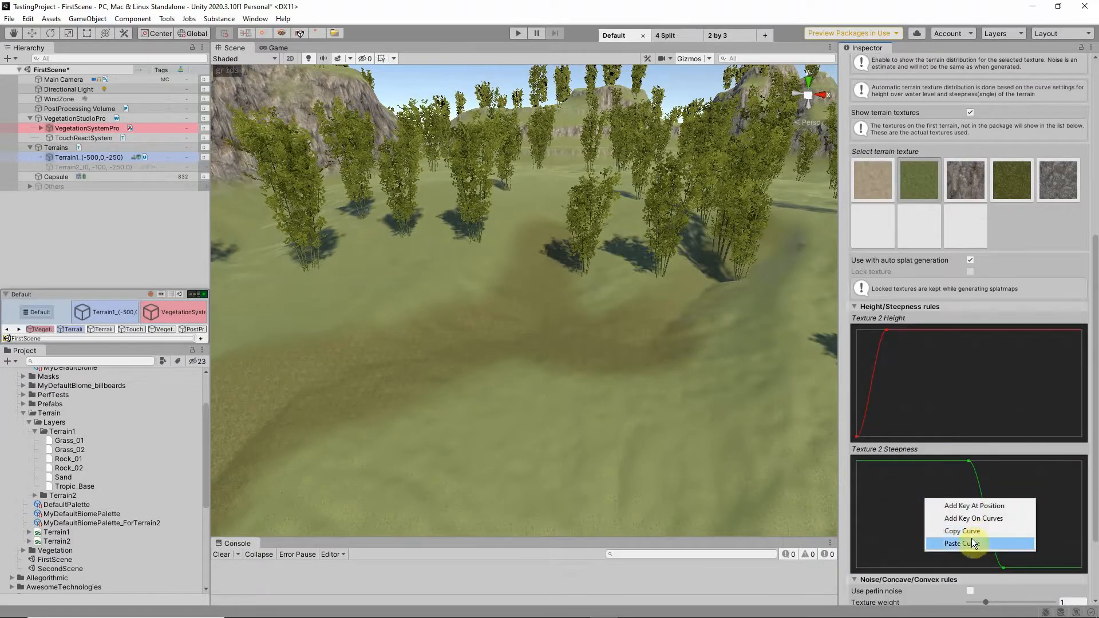
left_click(970, 532)
left_click(1013, 183)
right_click(938, 540)
left_click(967, 568)
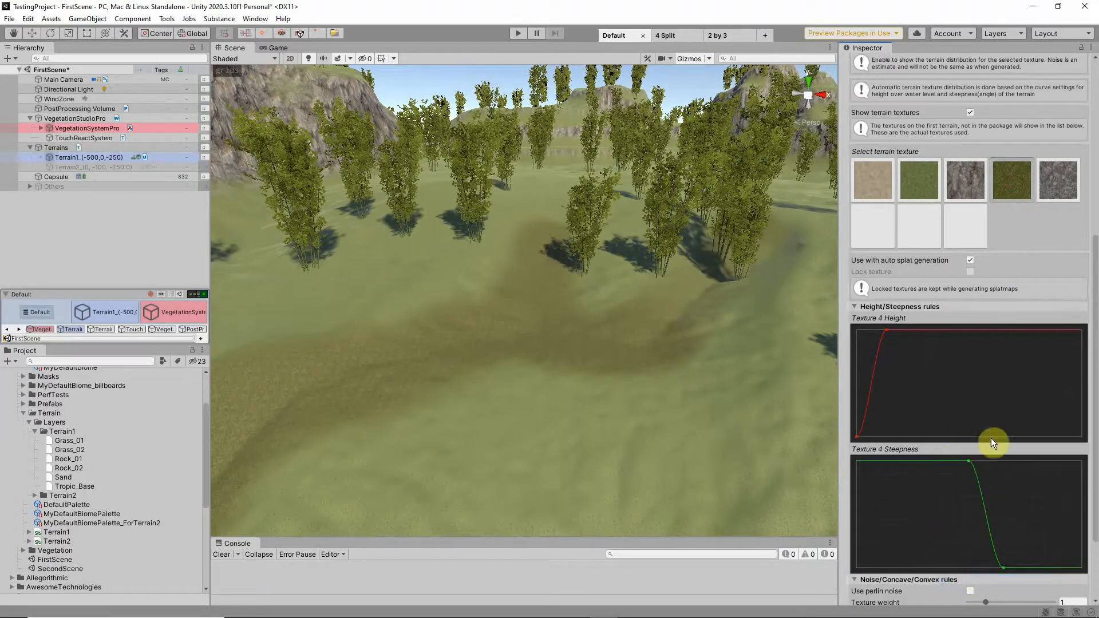
Step: Set the texture weight of the dark grass texture to 5
scroll(988, 395, "down", 3)
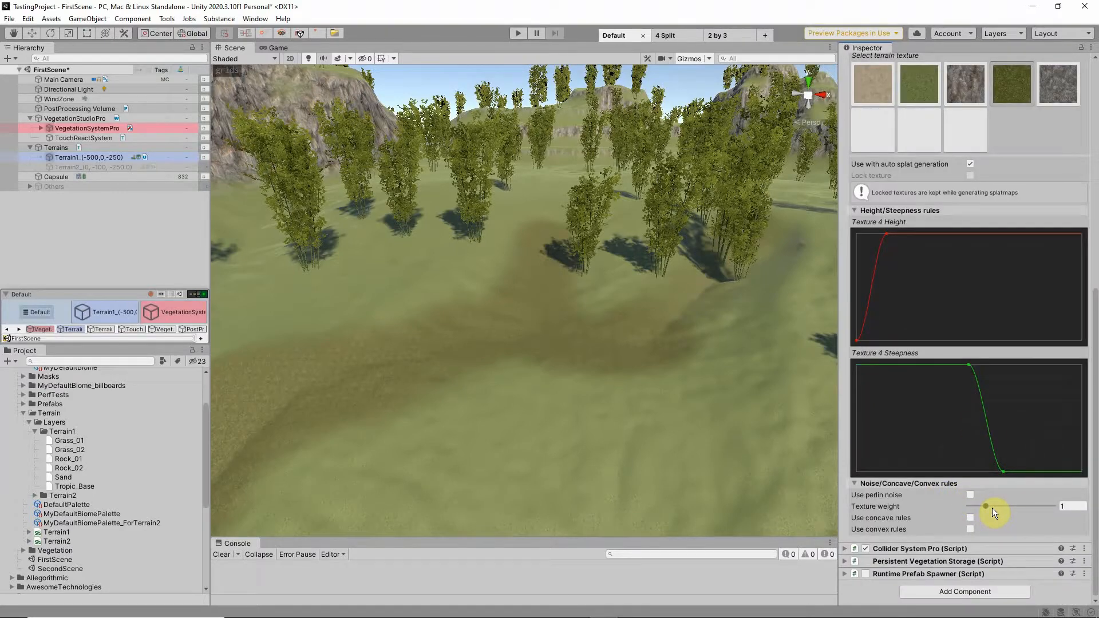
left_click(1069, 506)
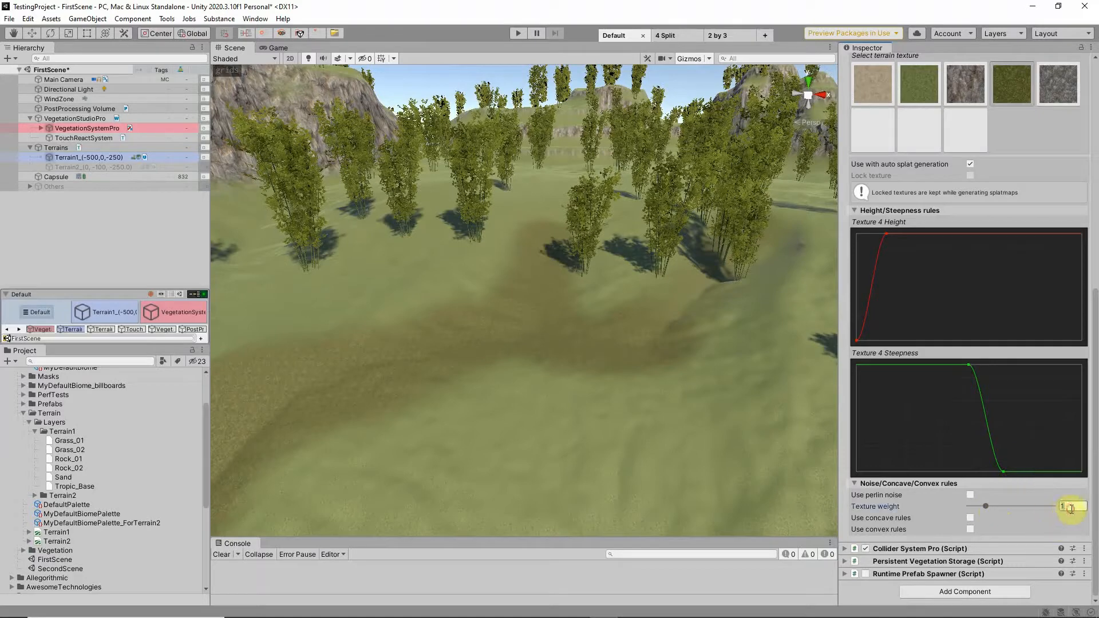
type("5")
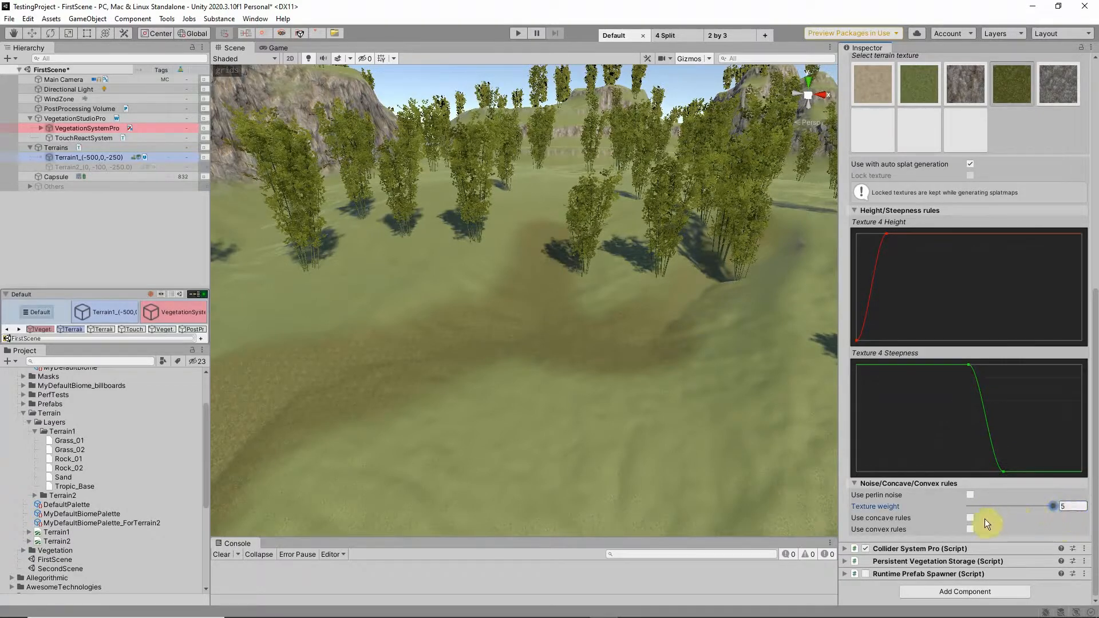
Step: Enable concave rules for the dark grass texture, keeping the Blended blend mode and average samples on
left_click(970, 518)
scroll(1000, 519, "down", 3)
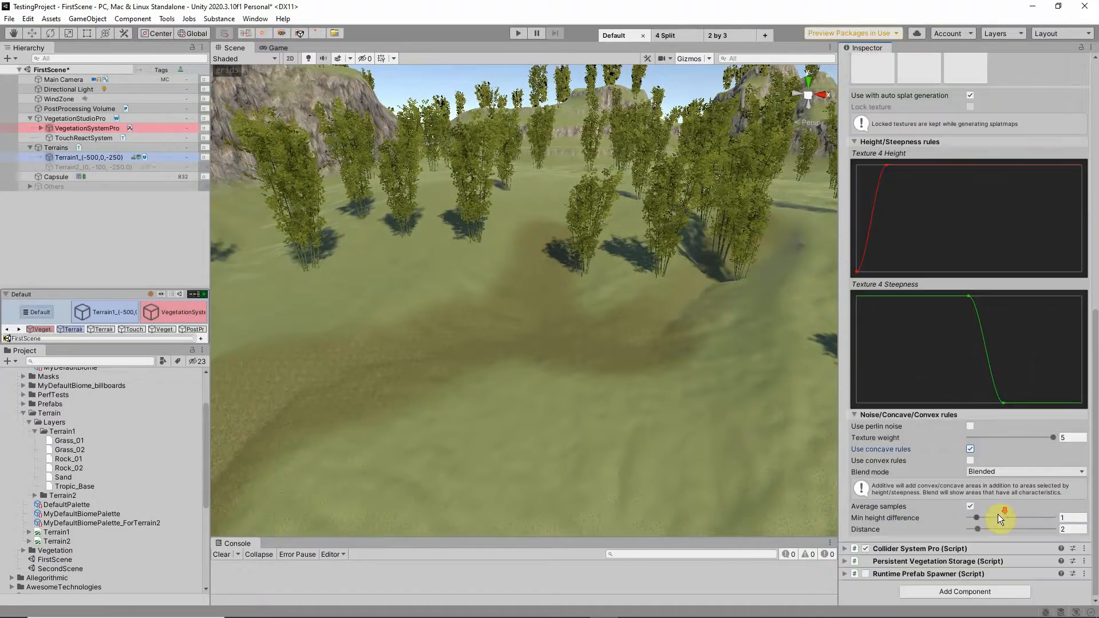
left_click(985, 472)
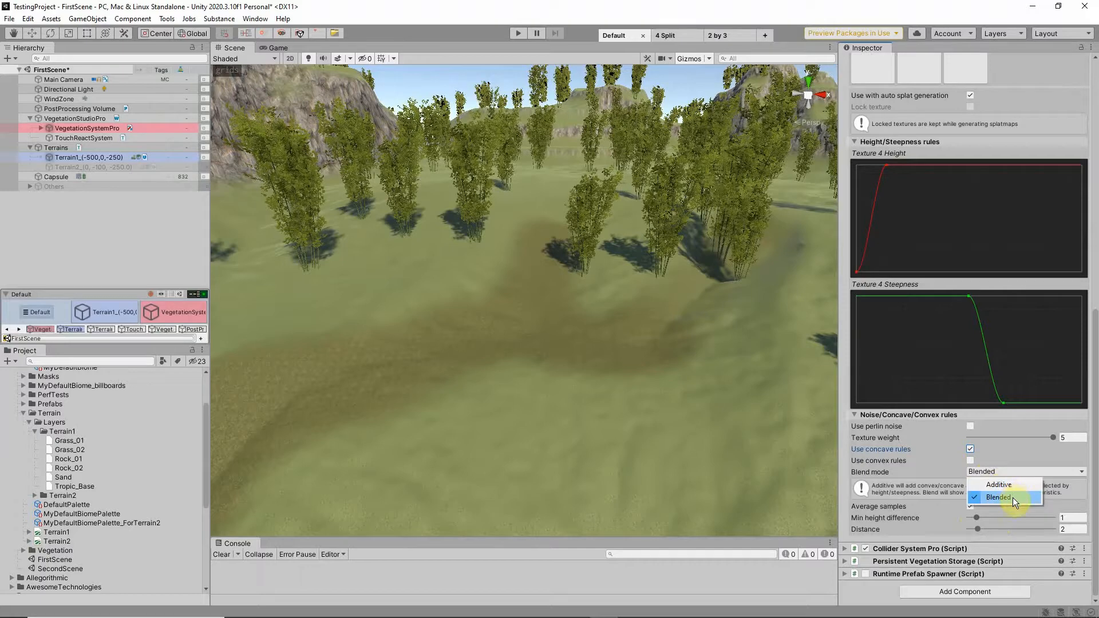
left_click(1062, 493)
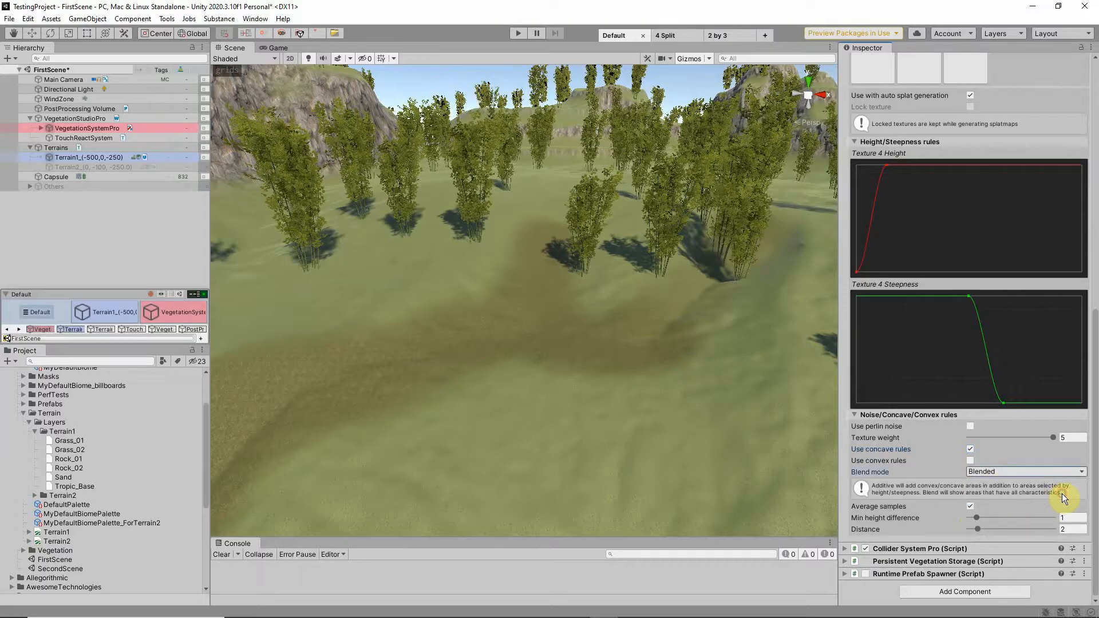
left_click(970, 507)
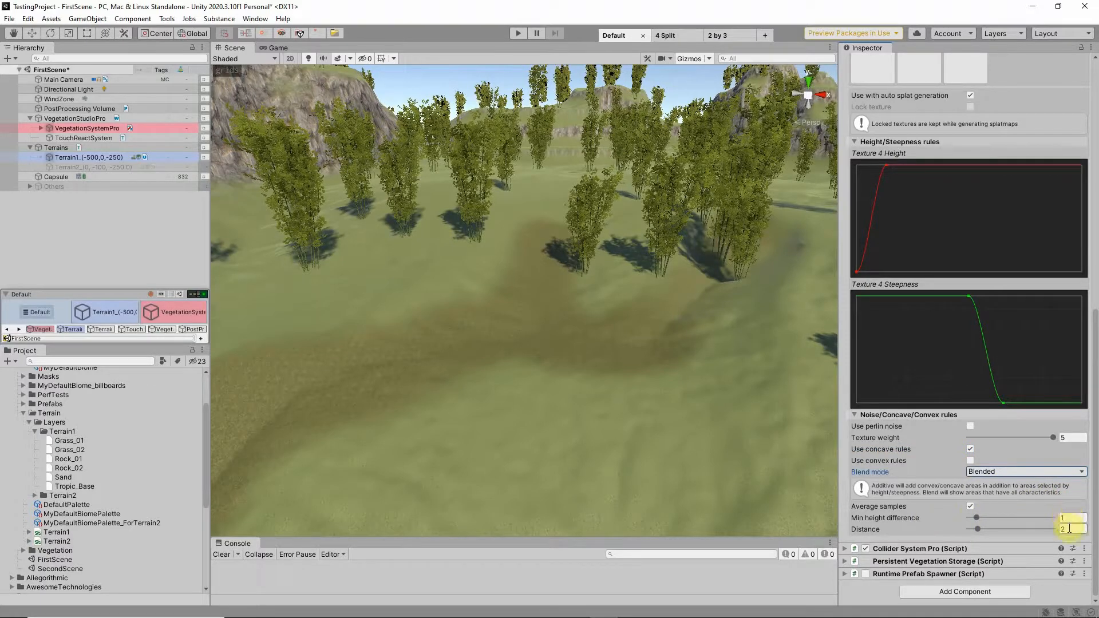
Step: Regenerate the biome splatmaps and set the distance of the dark grass texture's concave rule to 5
scroll(977, 246, "up", 10)
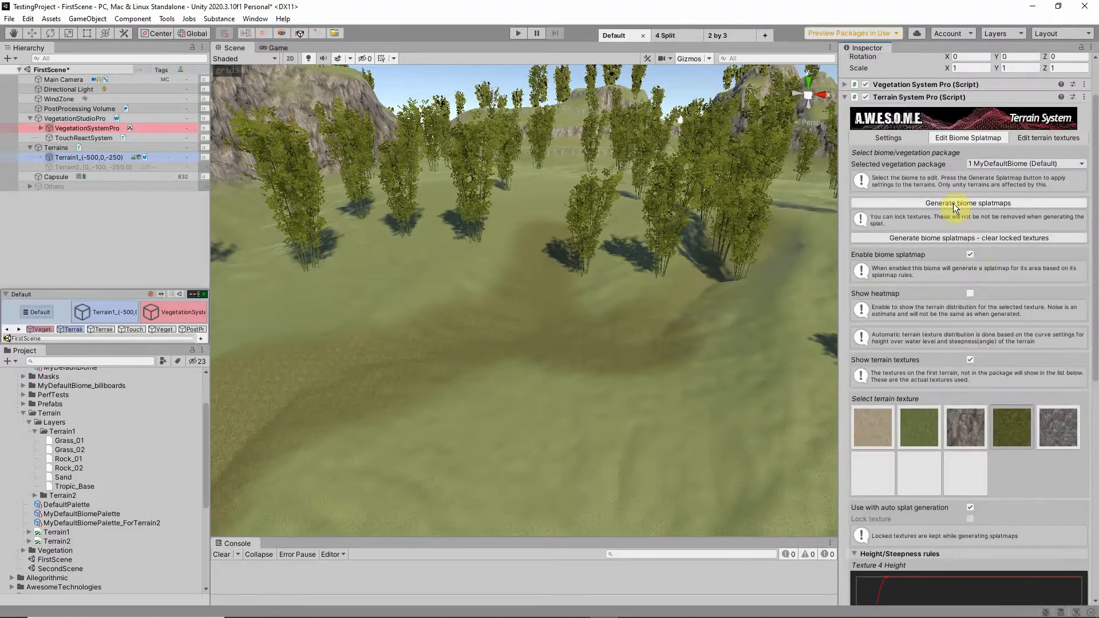
left_click(955, 207)
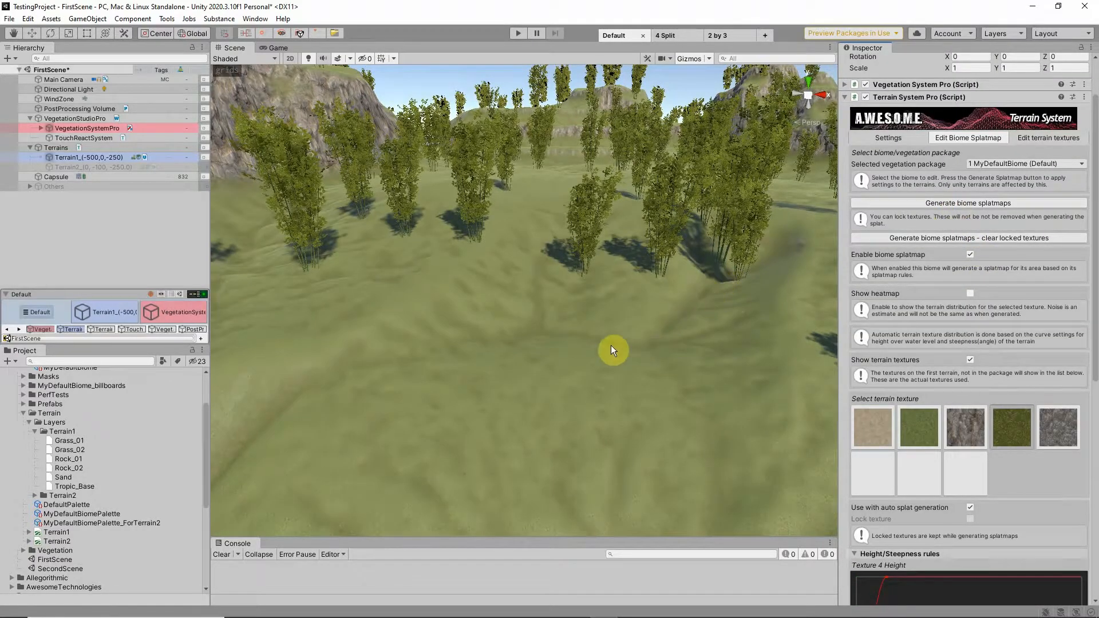
scroll(997, 378, "down", 10)
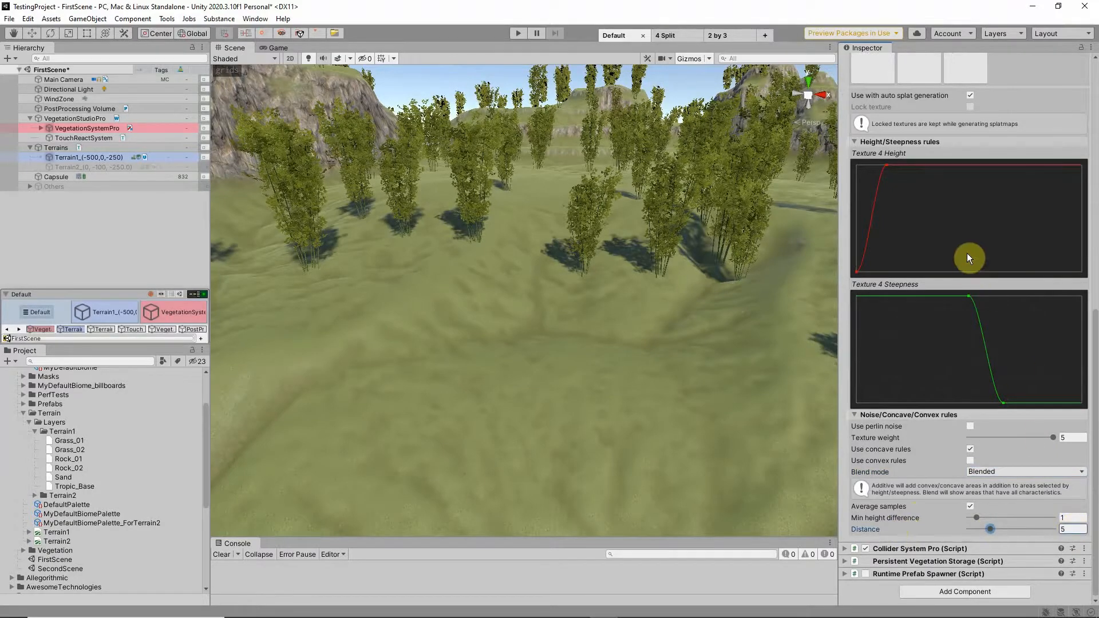
scroll(971, 256, "up", 10)
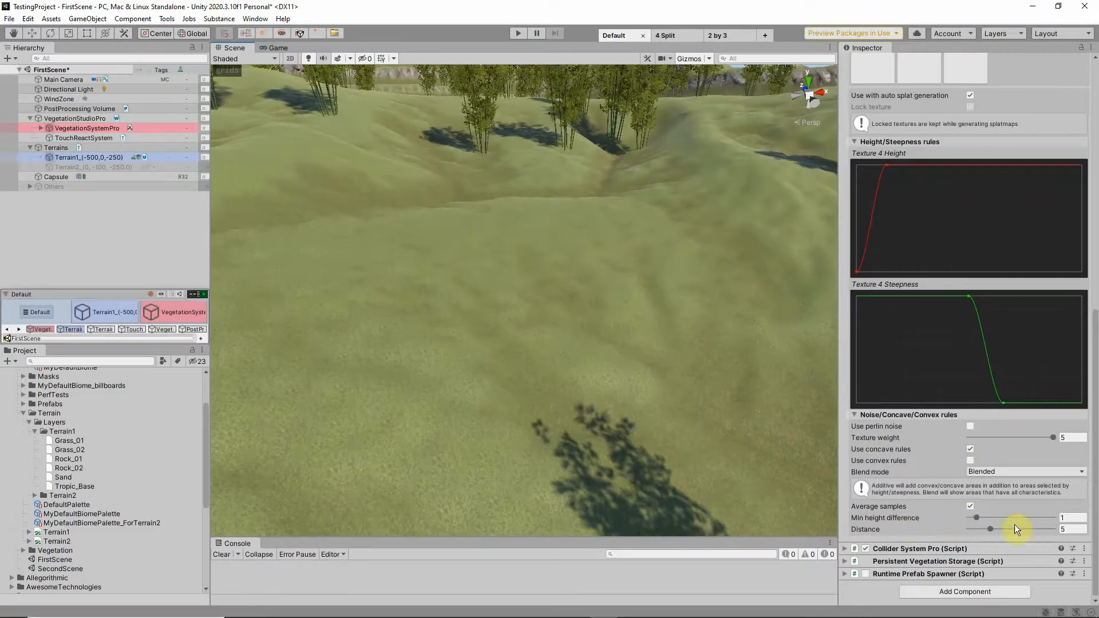
Step: Set the minimum height difference of the dark grass texture's concave rule to 3
left_click(1065, 517)
type("3")
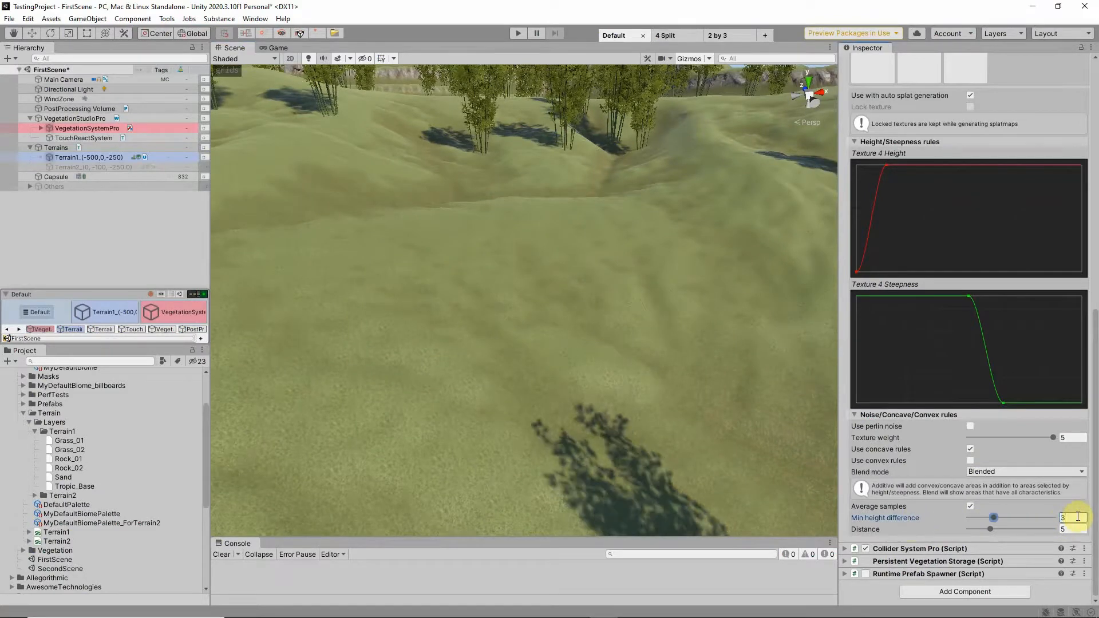
scroll(1060, 493, "up", 5)
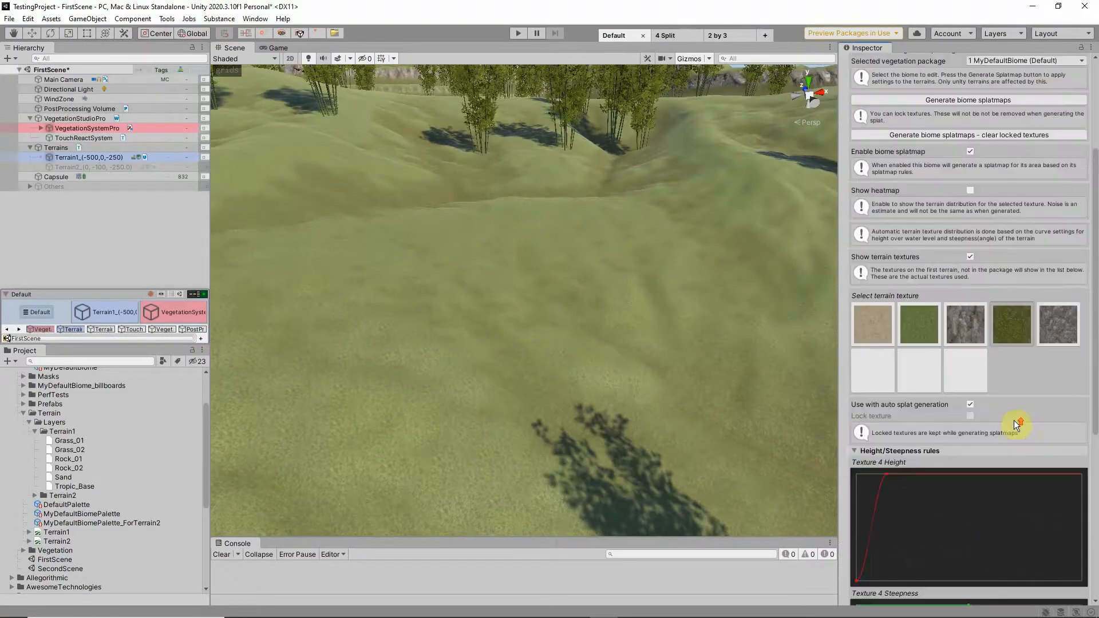
Step: Regenerate the biome splatmaps and inspect the dark grass distribution in the terrain's hollows
left_click(970, 102)
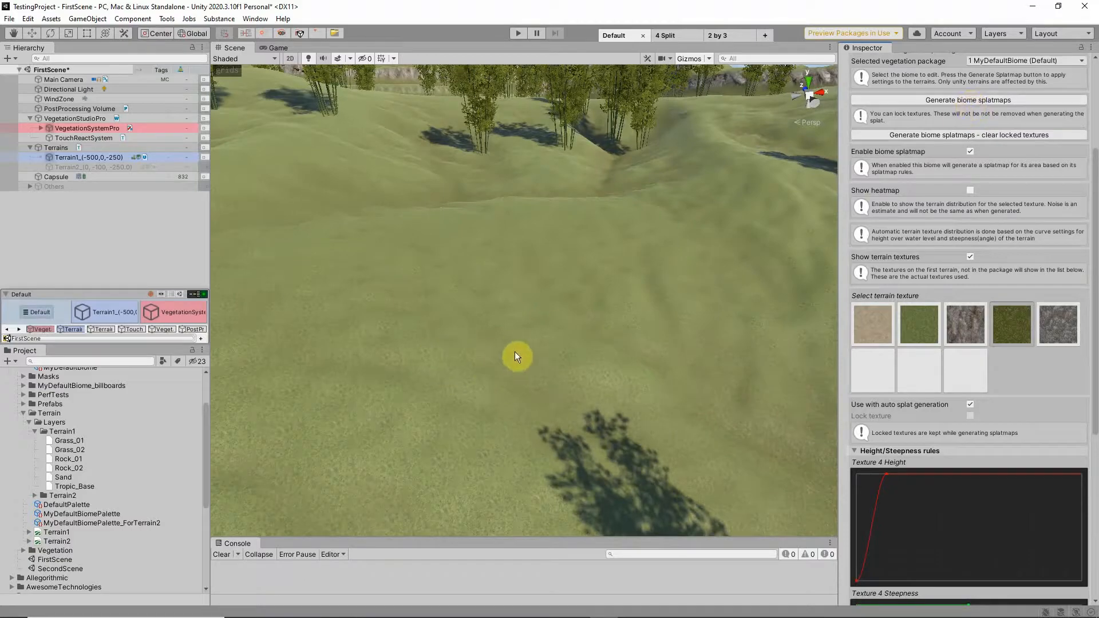
key("w")
right_click_drag(598, 281, 578, 308)
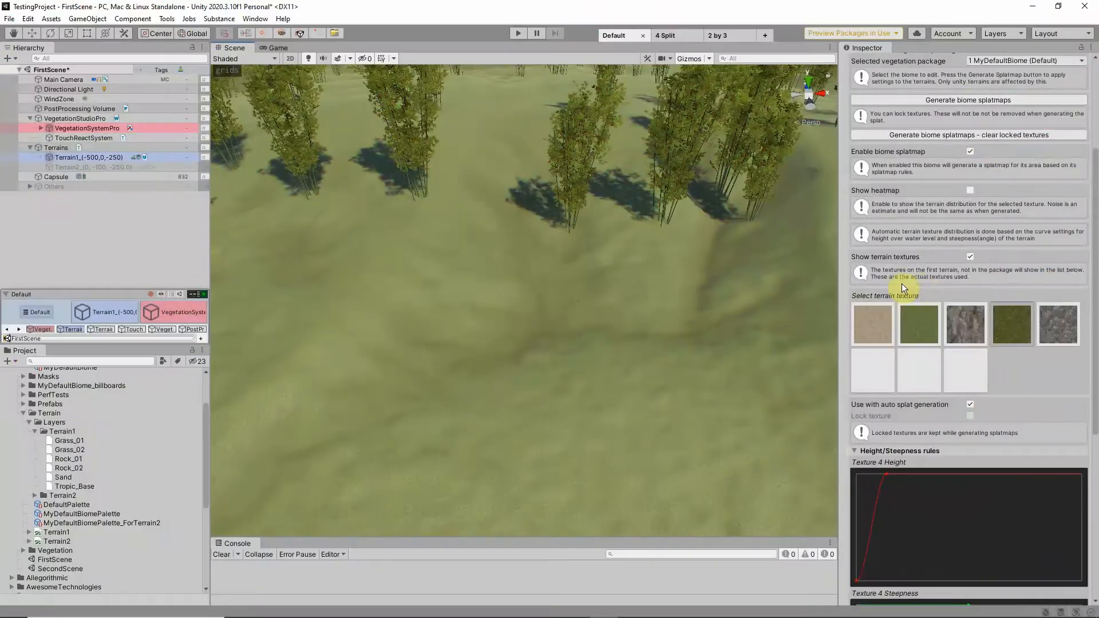
Step: Set the dark grass texture's minimum height difference to 1 and distance to 2, and regenerate the biome splatmaps
left_click(922, 285)
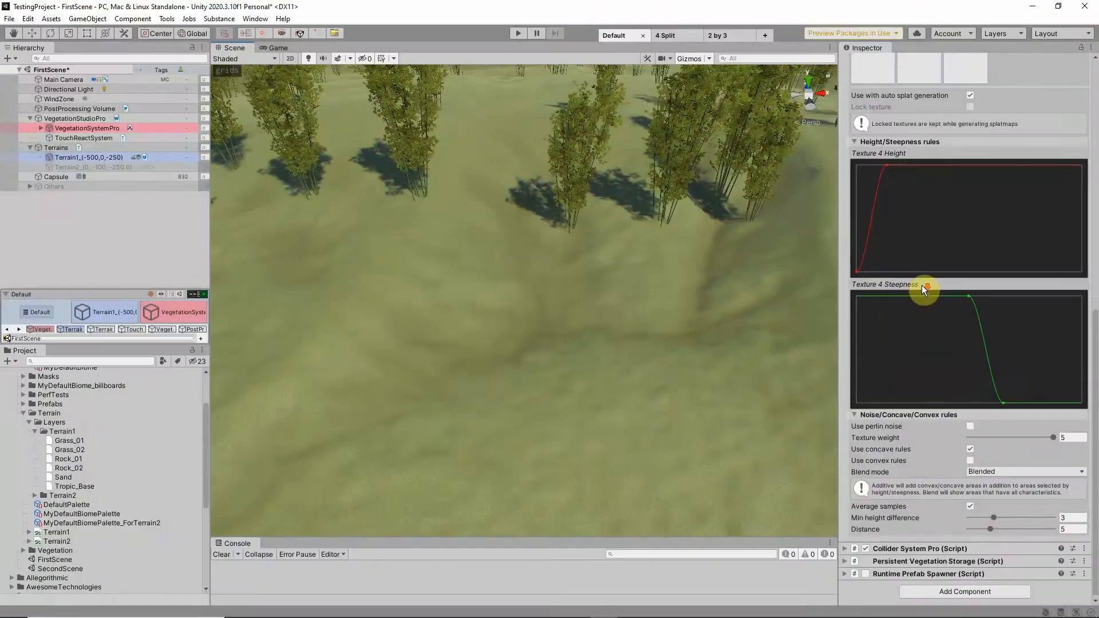
type("1")
left_click(1075, 530)
type("2")
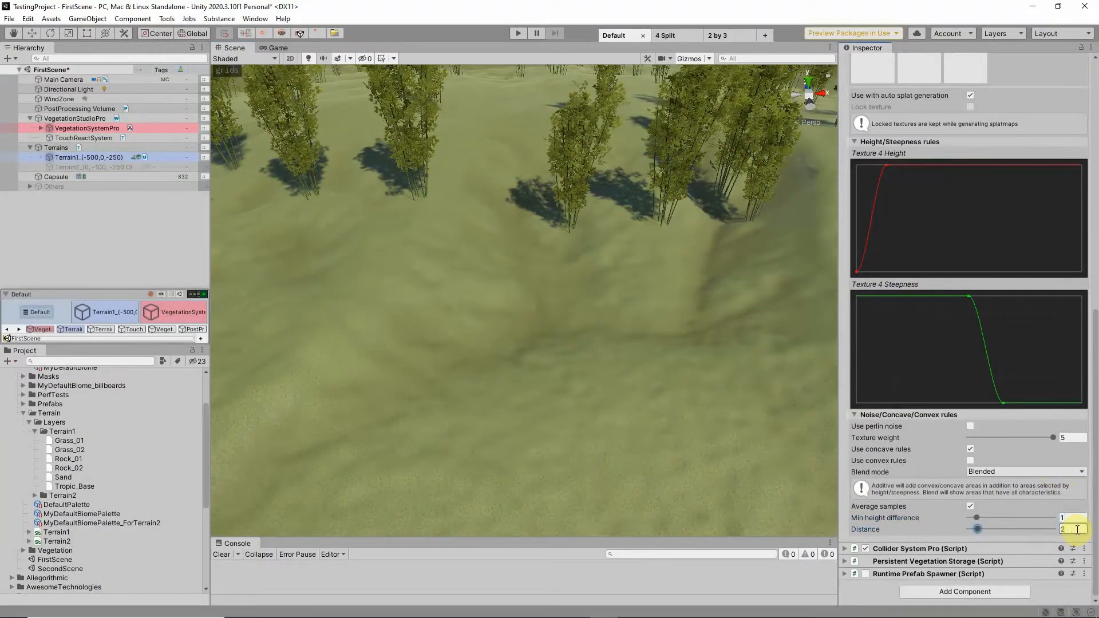
scroll(960, 499, "up", 10)
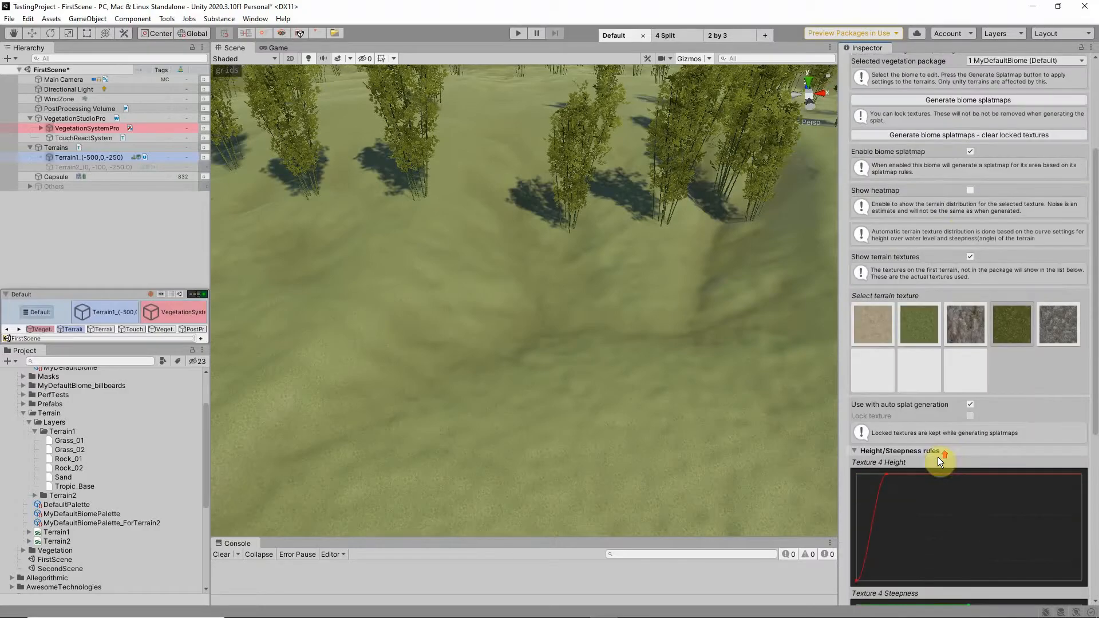
left_click(944, 99)
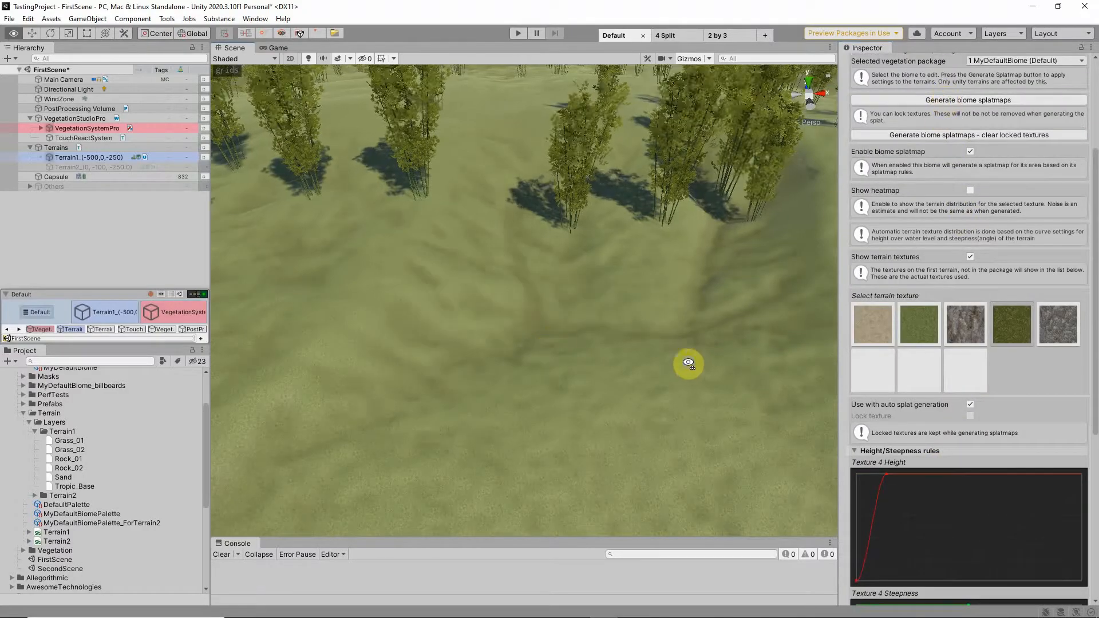
left_click_drag(687, 363, 486, 239, "alt")
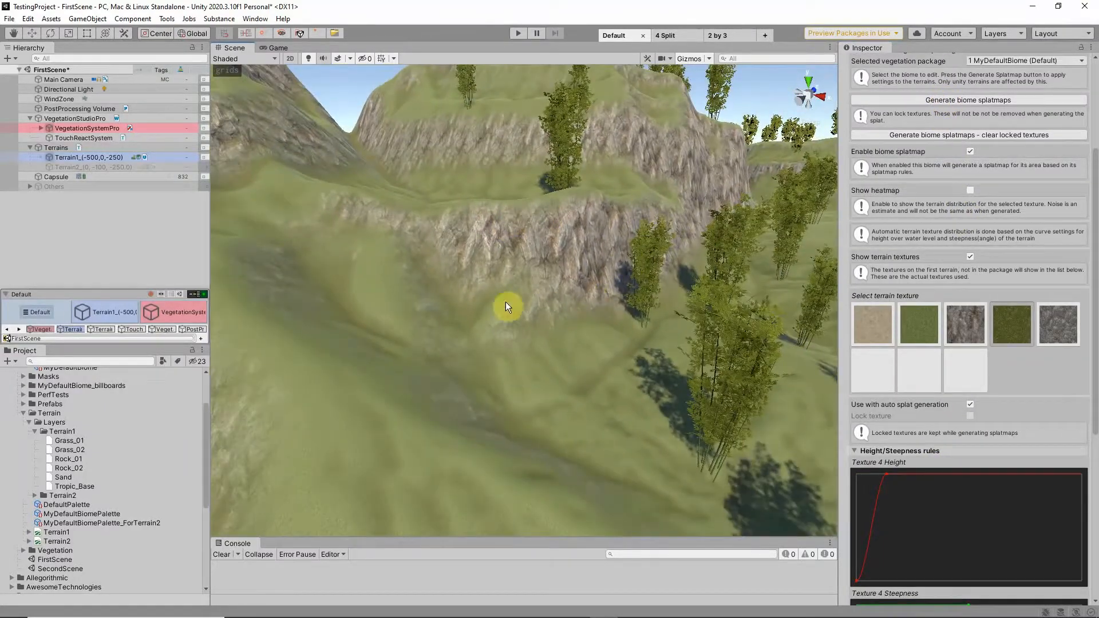
Step: Include the fifth terrain texture, the grey rock, in auto splat generation
left_click(1068, 336)
scroll(1034, 369, "down", 3)
left_click(971, 301)
scroll(1022, 297, "down", 4)
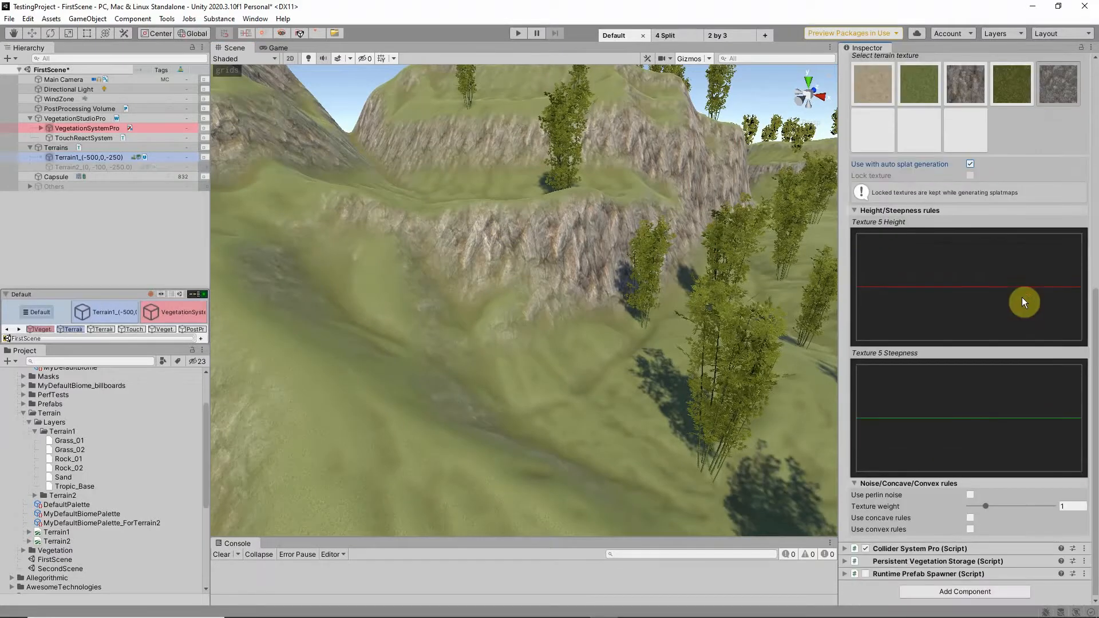
Step: Copy the height and steepness curves of the third texture, the brown rock, to the grey rock texture
left_click(973, 94)
right_click(971, 269)
right_click(979, 293)
left_click(1025, 326)
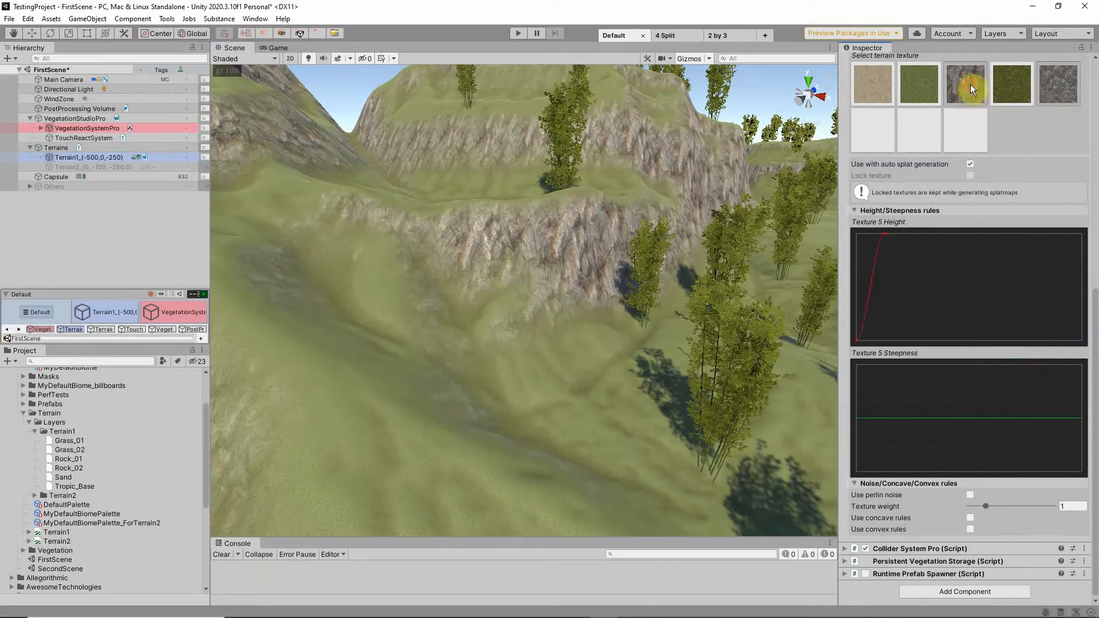
right_click(989, 406)
left_click(1038, 450)
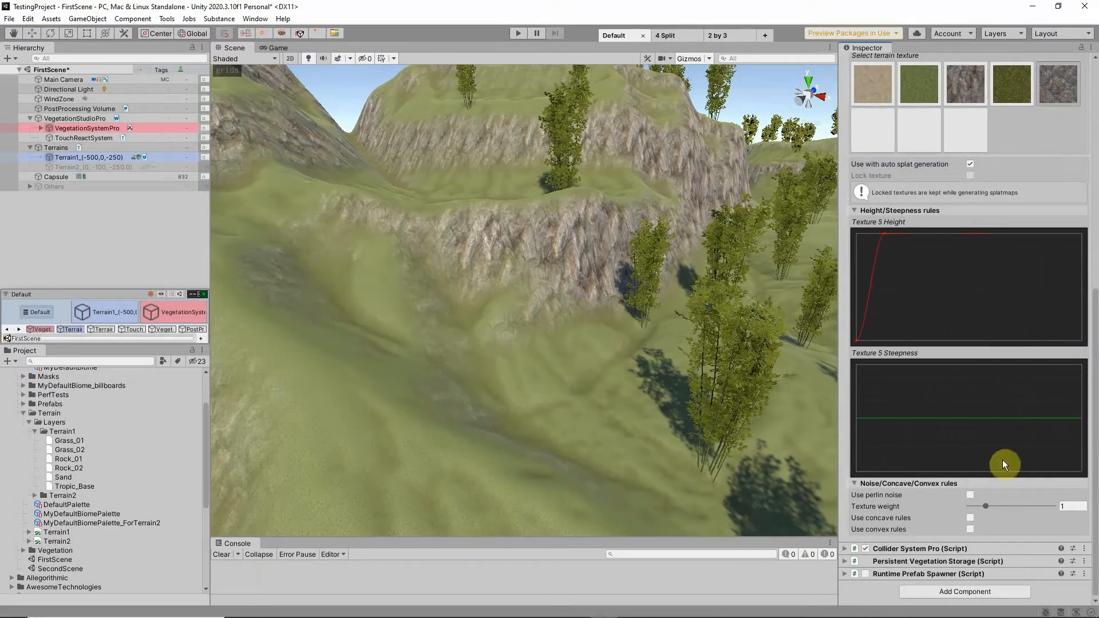
Step: Enable concave and convex rules for the grey rock texture and regenerate the biome splatmaps
left_click(971, 518)
left_click(971, 529)
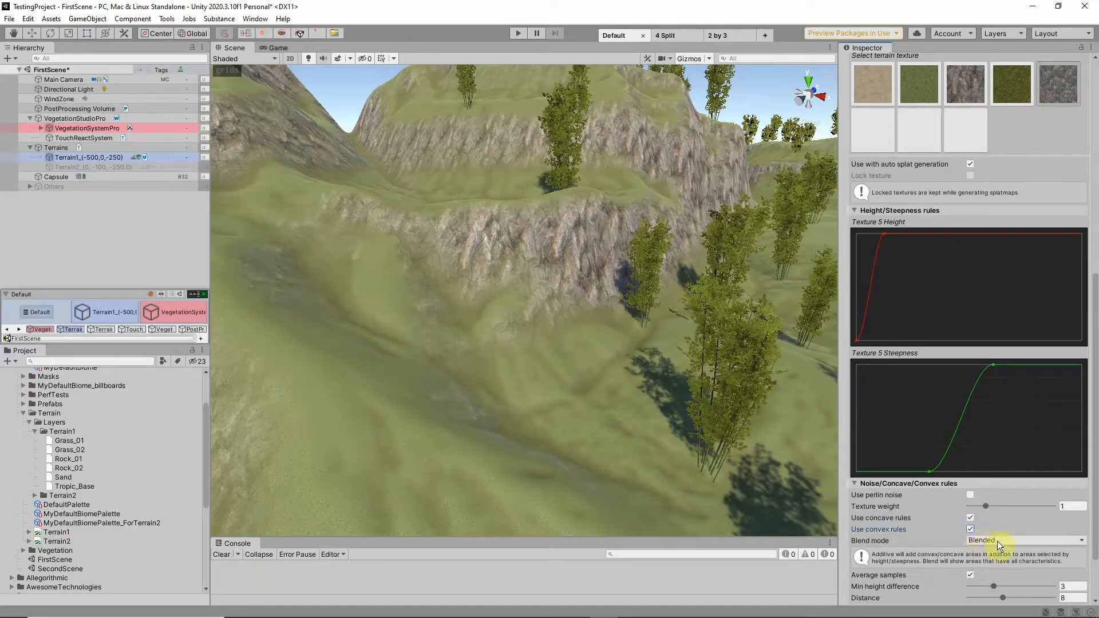
scroll(923, 514, "down", 3)
scroll(946, 362, "up", 15)
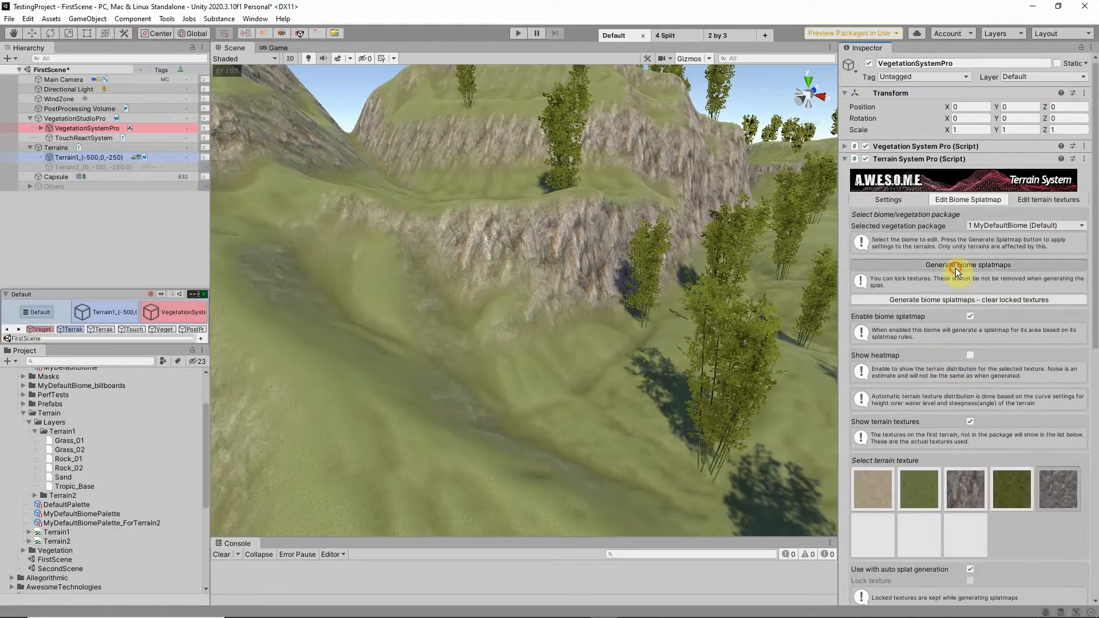
right_click_drag(658, 269, 562, 316)
right_click_drag(527, 374, 437, 319)
right_click_drag(372, 162, 516, 246)
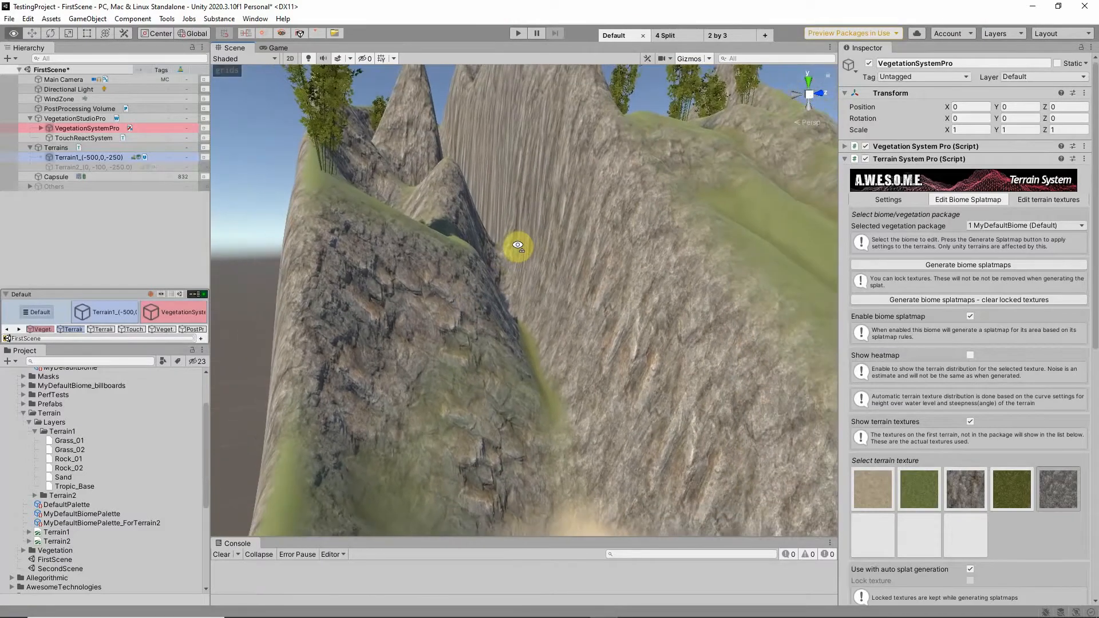
Step: Enable inverse Perlin noise for the grey rock texture, using the heatmap to preview its distribution
scroll(1021, 342, "down", 10)
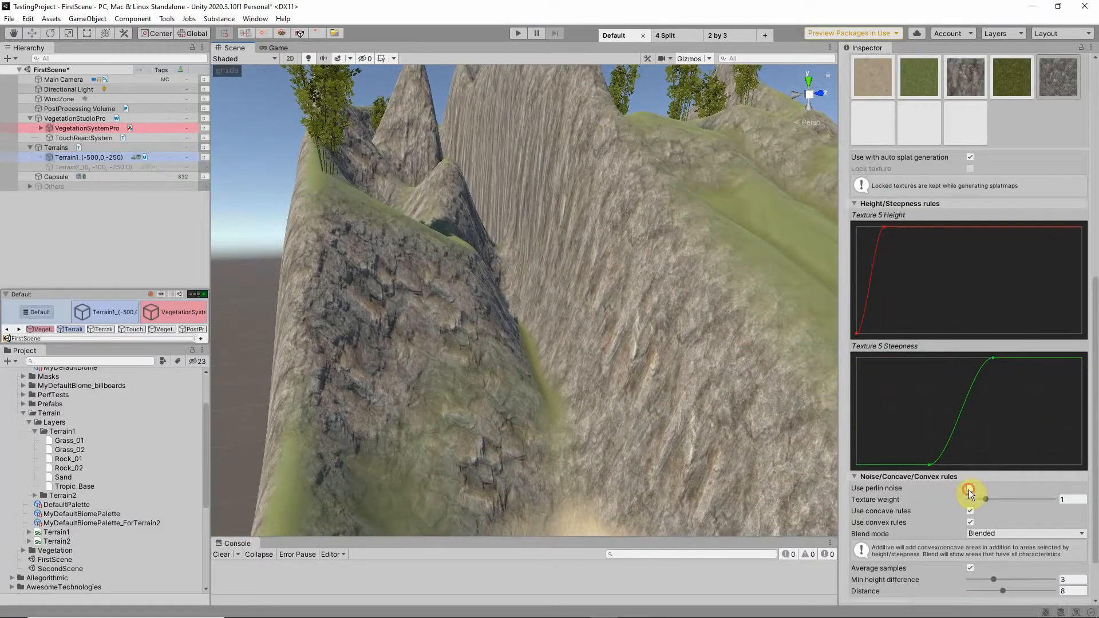
left_click(969, 489)
scroll(946, 479, "down", 3)
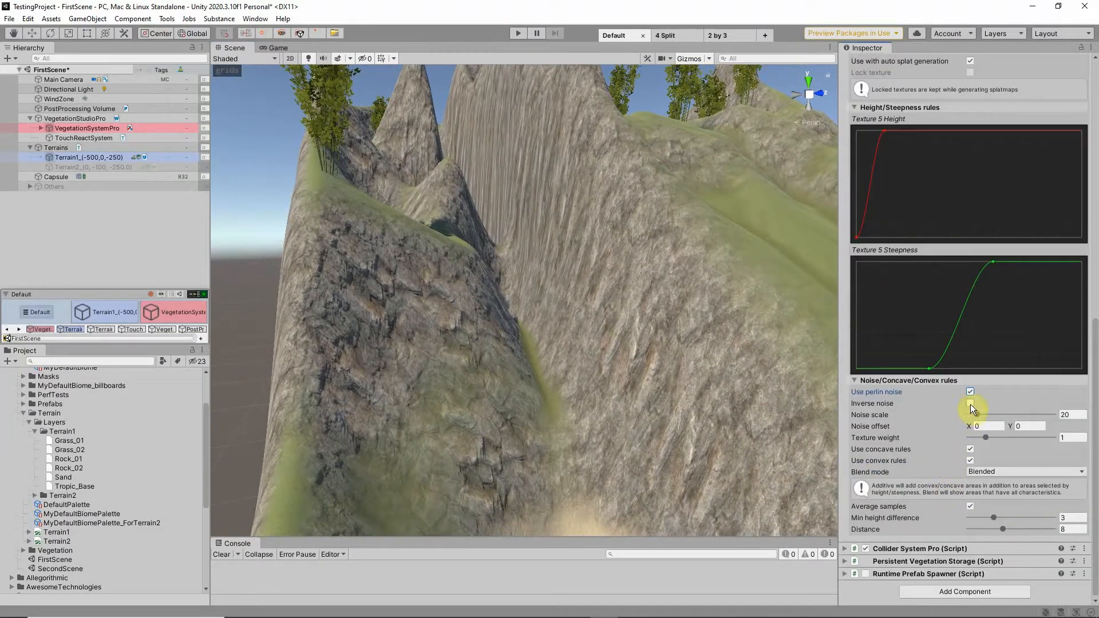
scroll(955, 263, "up", 10)
left_click(969, 155)
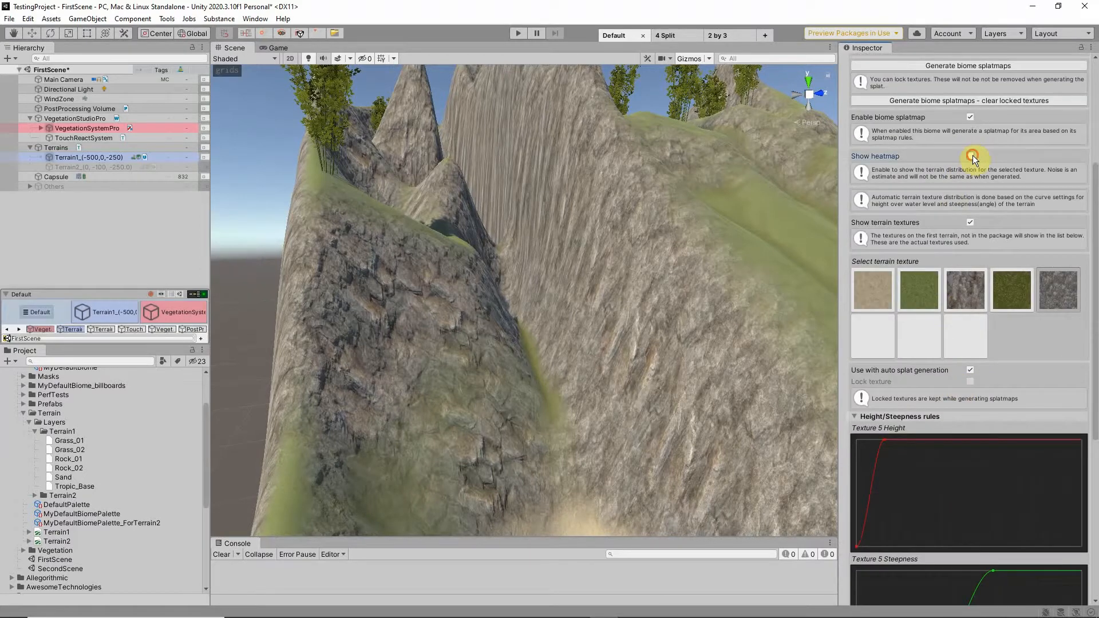
scroll(962, 286, "down", 10)
left_click(968, 406)
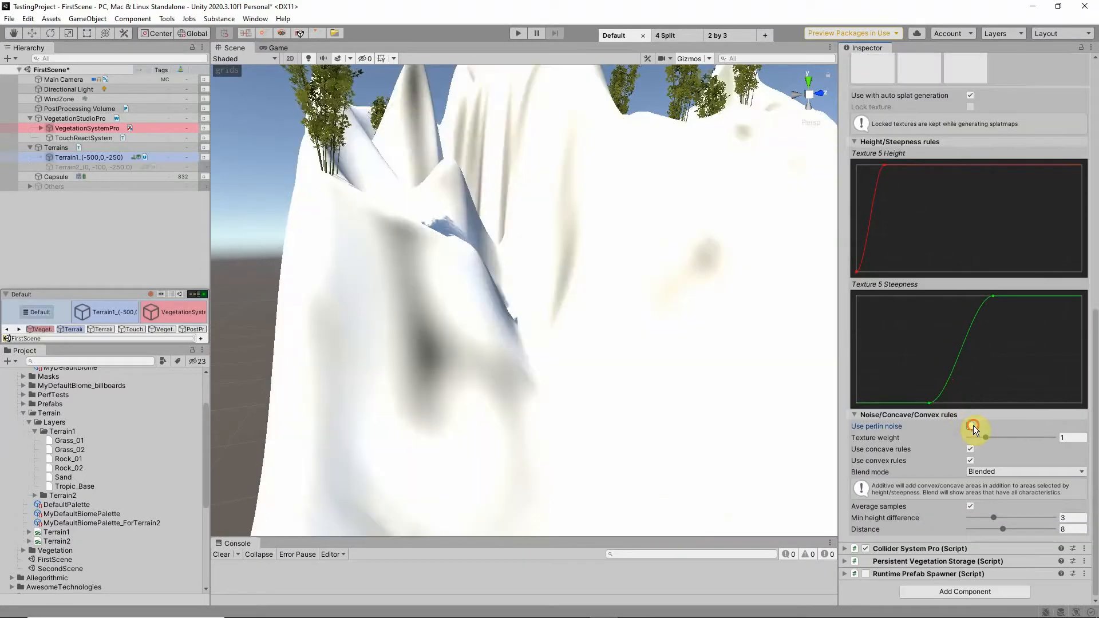
left_click(970, 426)
left_click(971, 438)
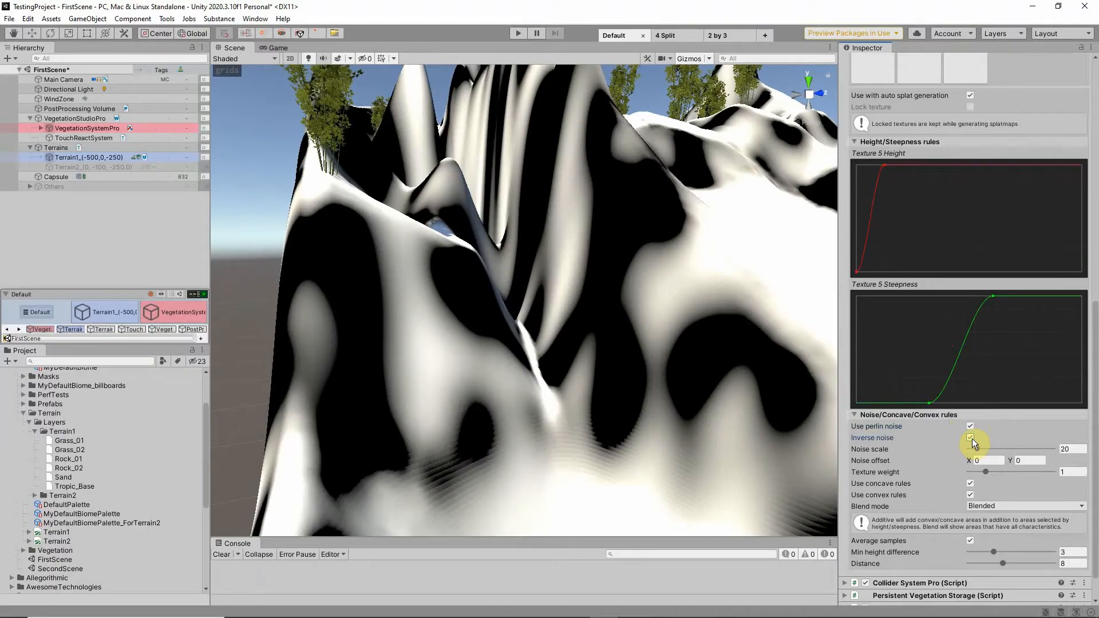
Step: Turn off the heatmap and regenerate the biome splatmaps to check the grey rock on the cliffs
scroll(968, 400, "up", 12)
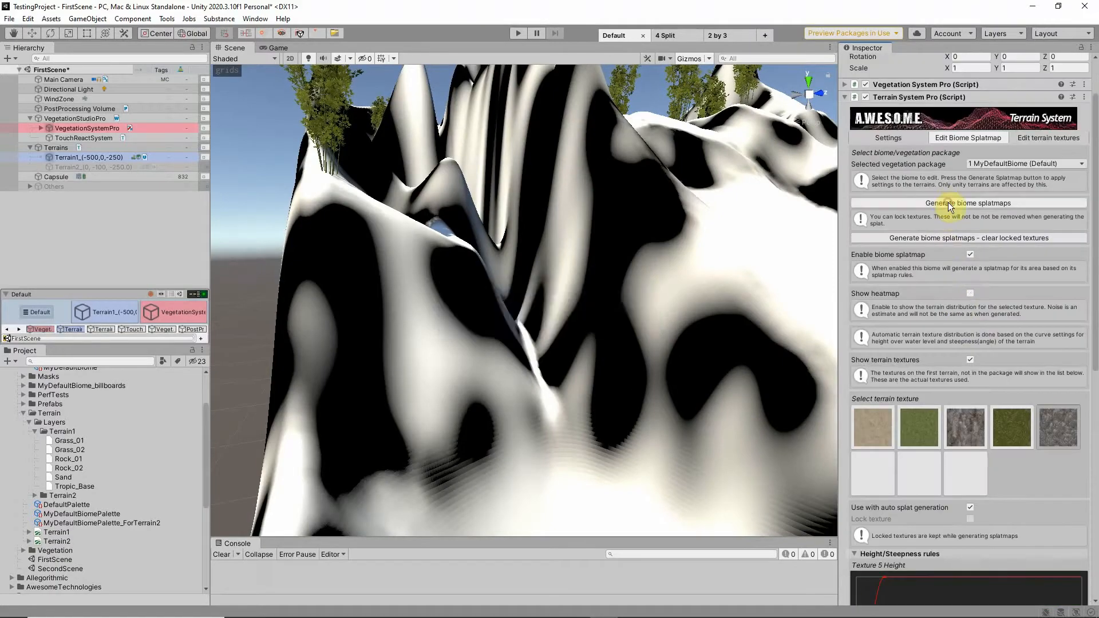
left_click(948, 201)
right_click_drag(528, 318, 871, 415)
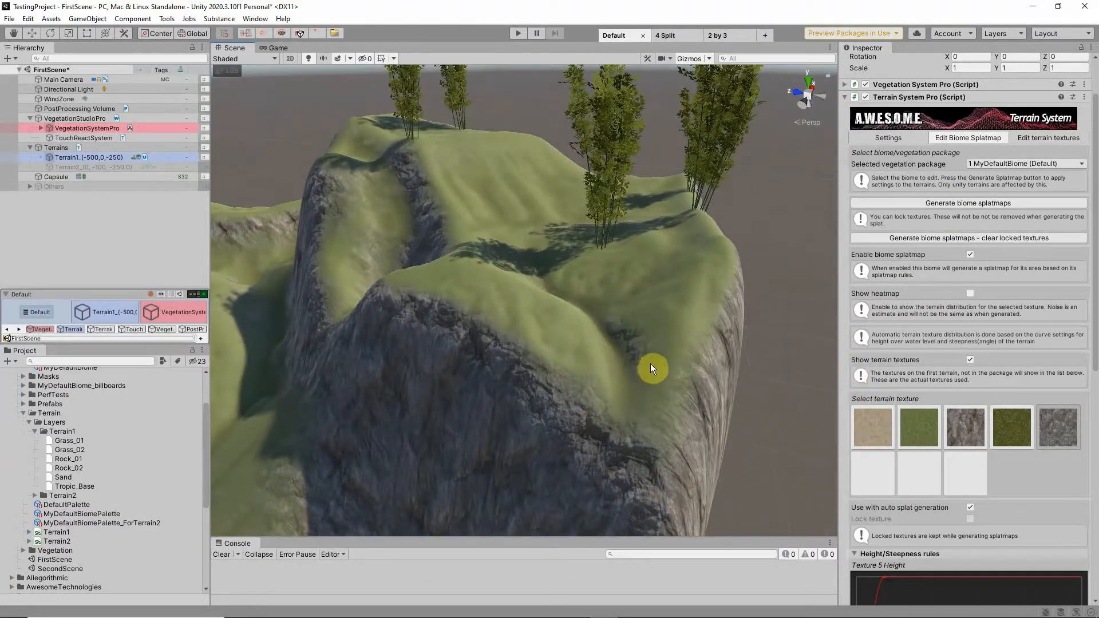
right_click_drag(522, 336, 329, 354)
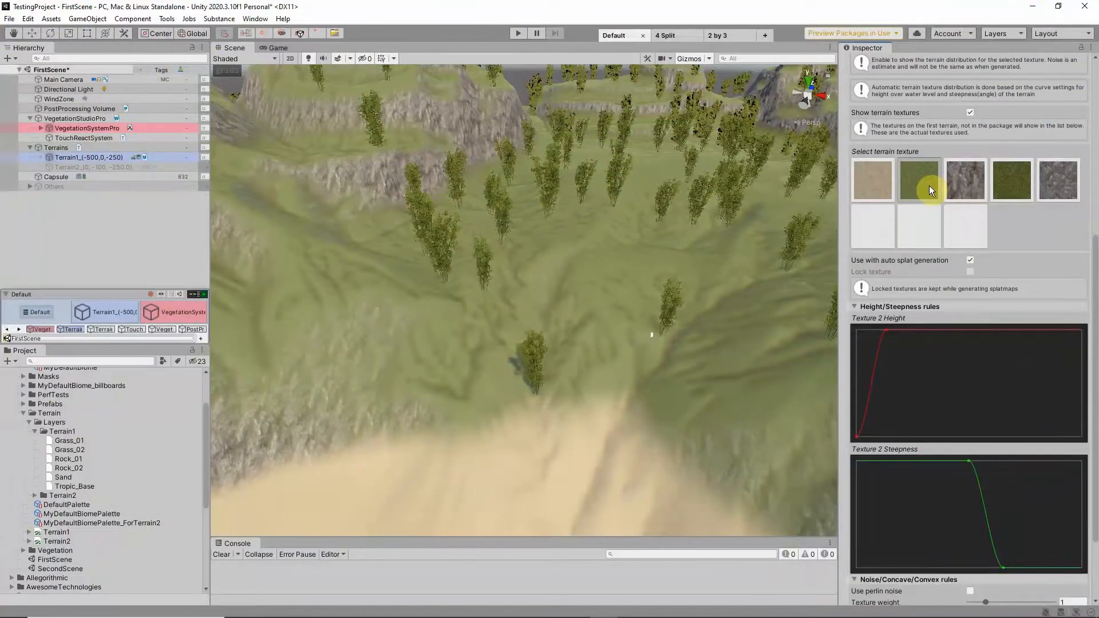
Step: Move the Grass_02 layer above Rock_01 in Terrain1's layer palette
left_click(966, 187)
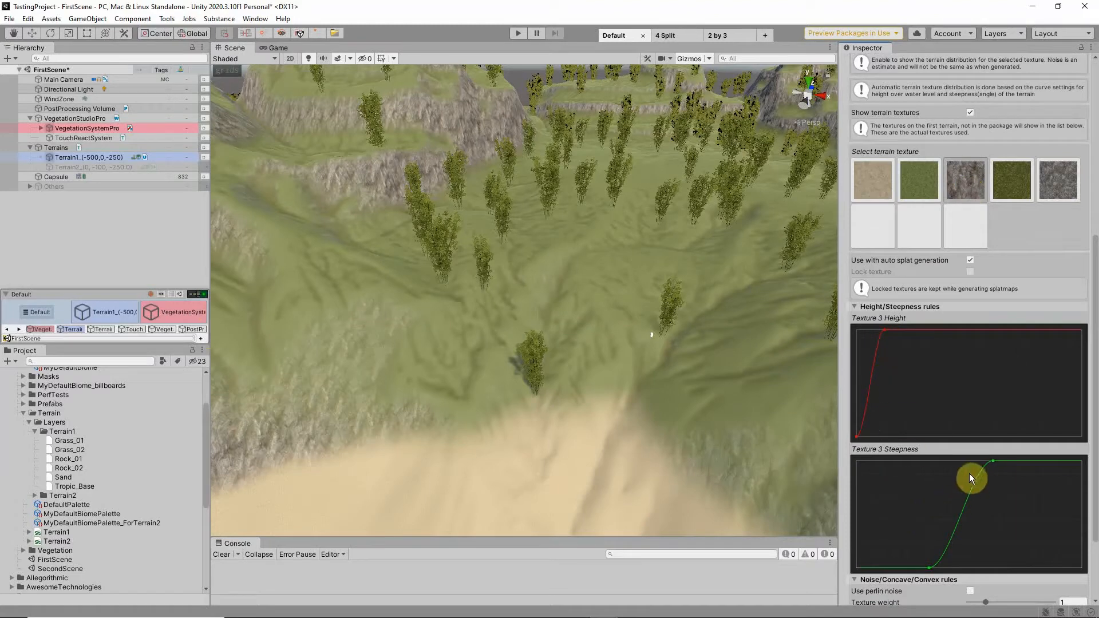
left_click(1008, 184)
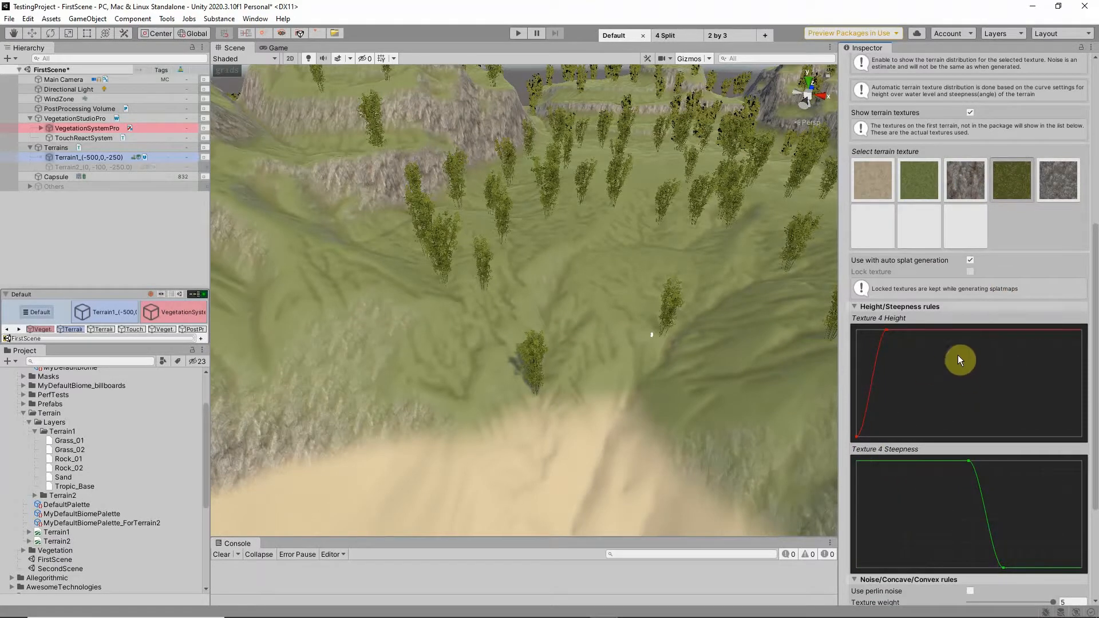
left_click(88, 313)
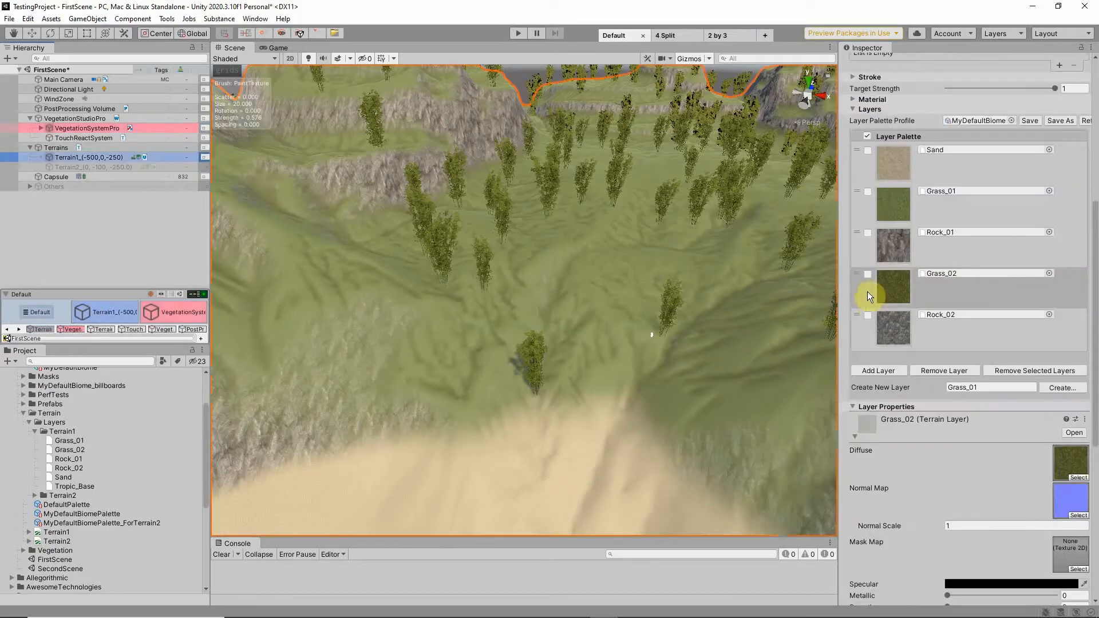
left_click_drag(856, 276, 855, 233)
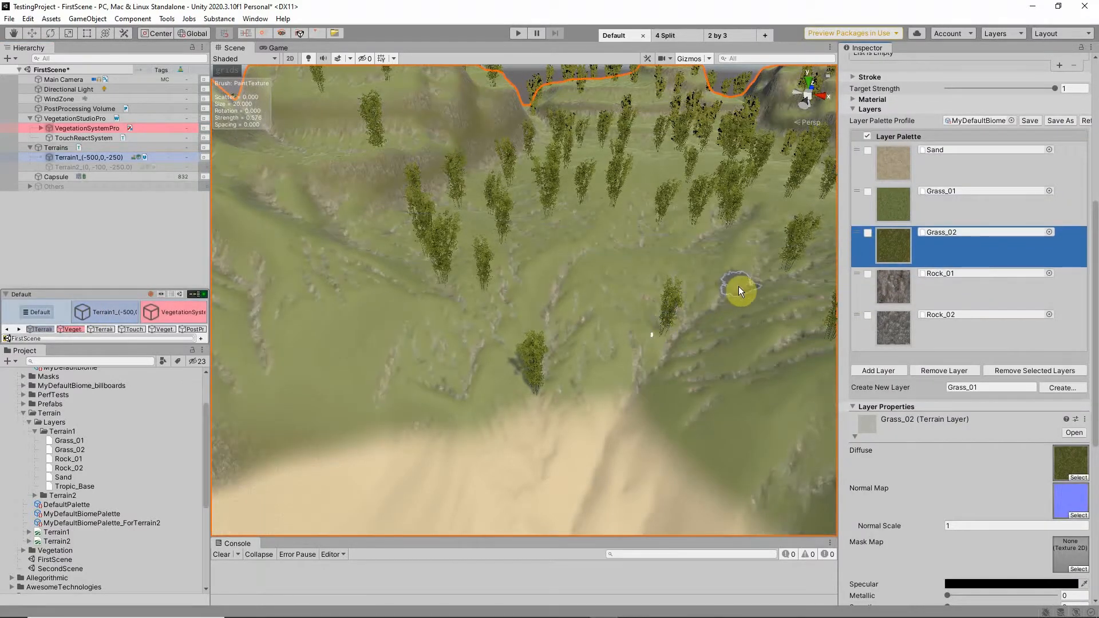
left_click(938, 295)
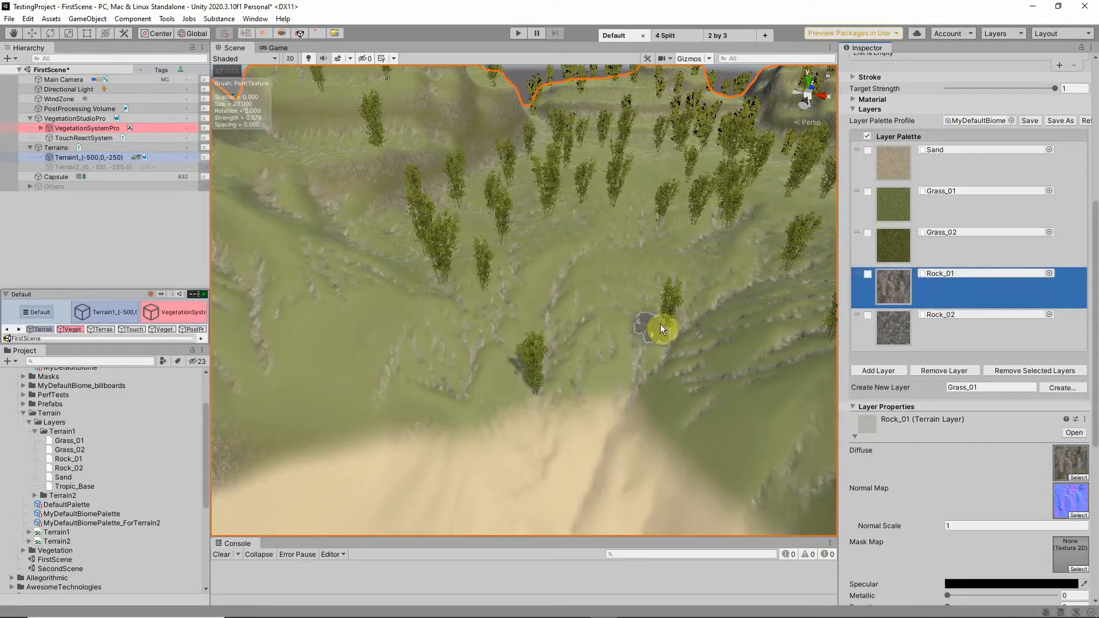
Step: Check which height and steepness rules the second, third and fourth splatmap textures use with the reordered layers
left_click(174, 314)
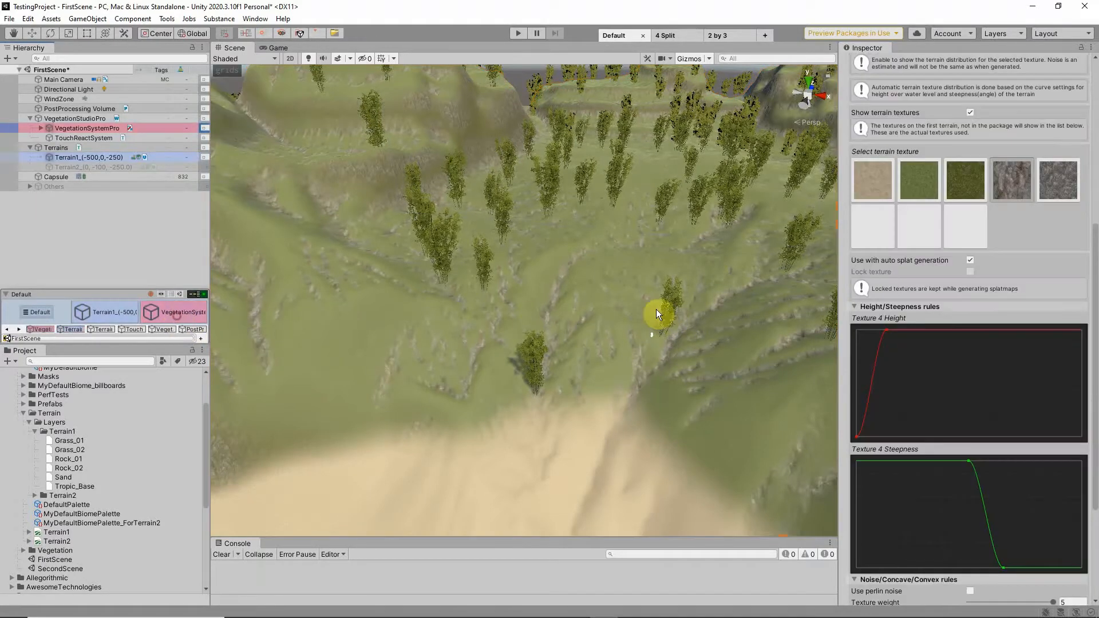
left_click(921, 184)
left_click(958, 187)
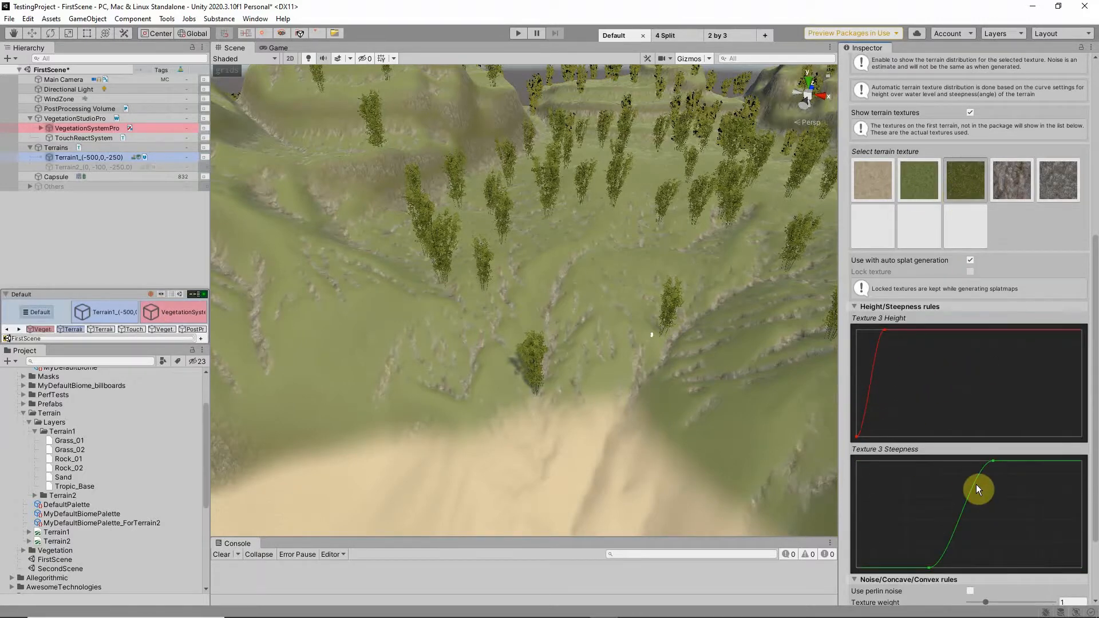
left_click(1006, 187)
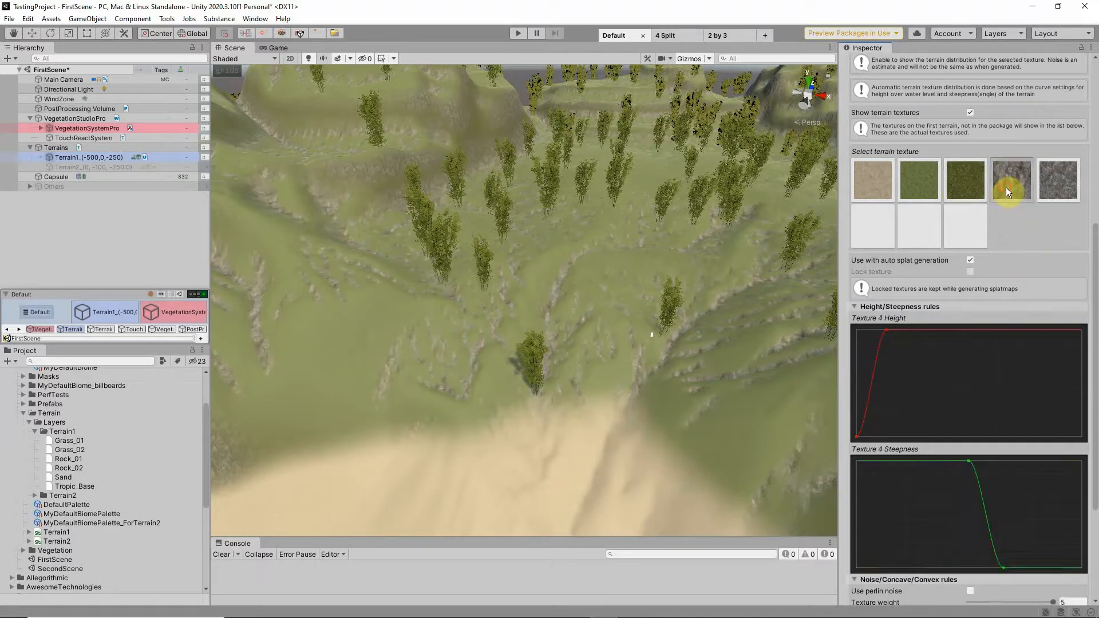
Step: Restore the layer order in Terrain1's palette so that Rock_01 comes before Grass_02
left_click(724, 339)
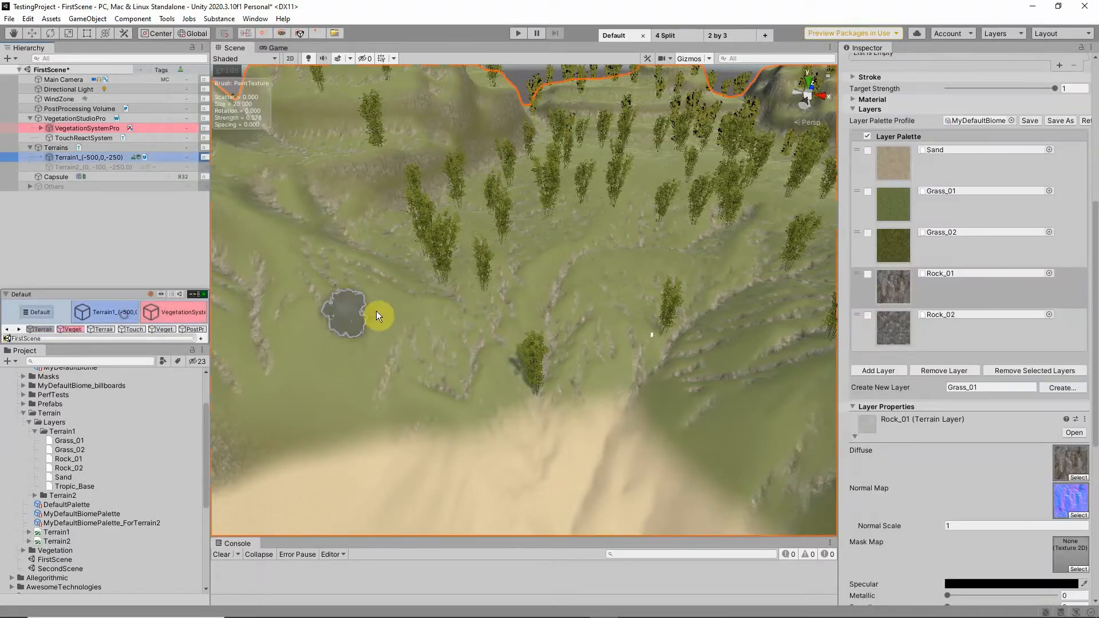
left_click(859, 232)
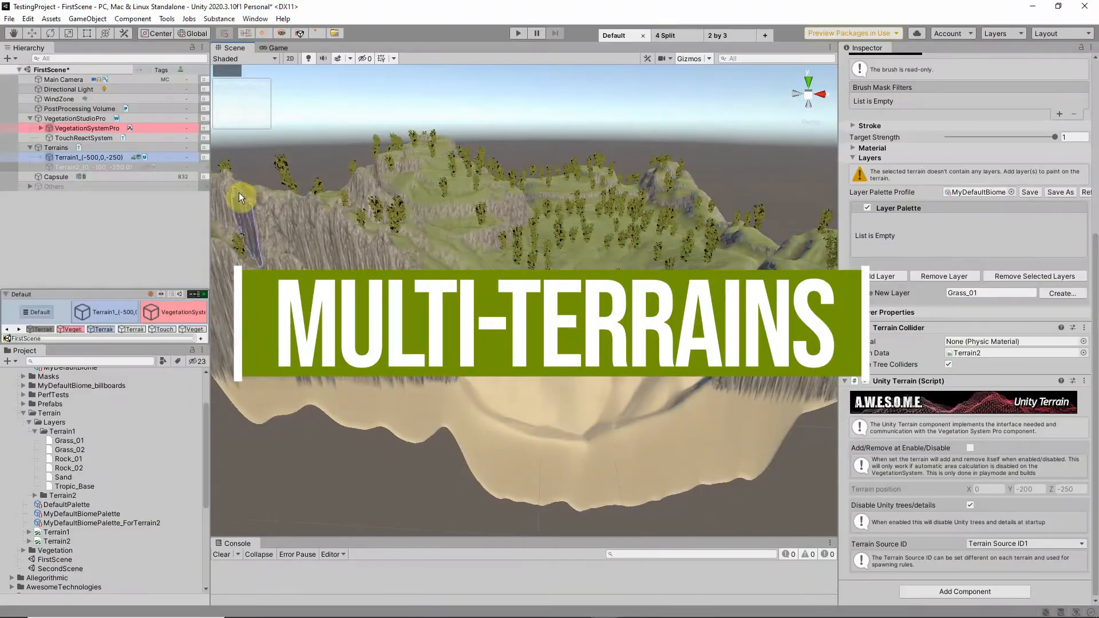
Step: Activate Terrain2 in the scene and compare its layer palette with Terrain1's
left_click(204, 166)
left_click_drag(435, 250, 435, 254, "alt")
left_click(105, 167)
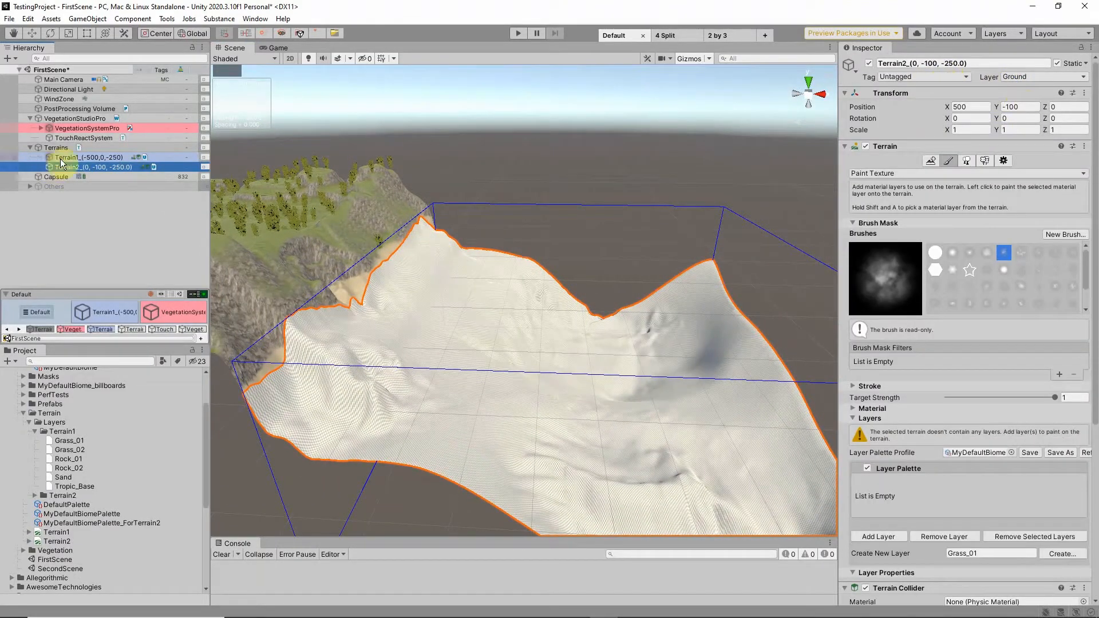
left_click(89, 156)
left_click(71, 167)
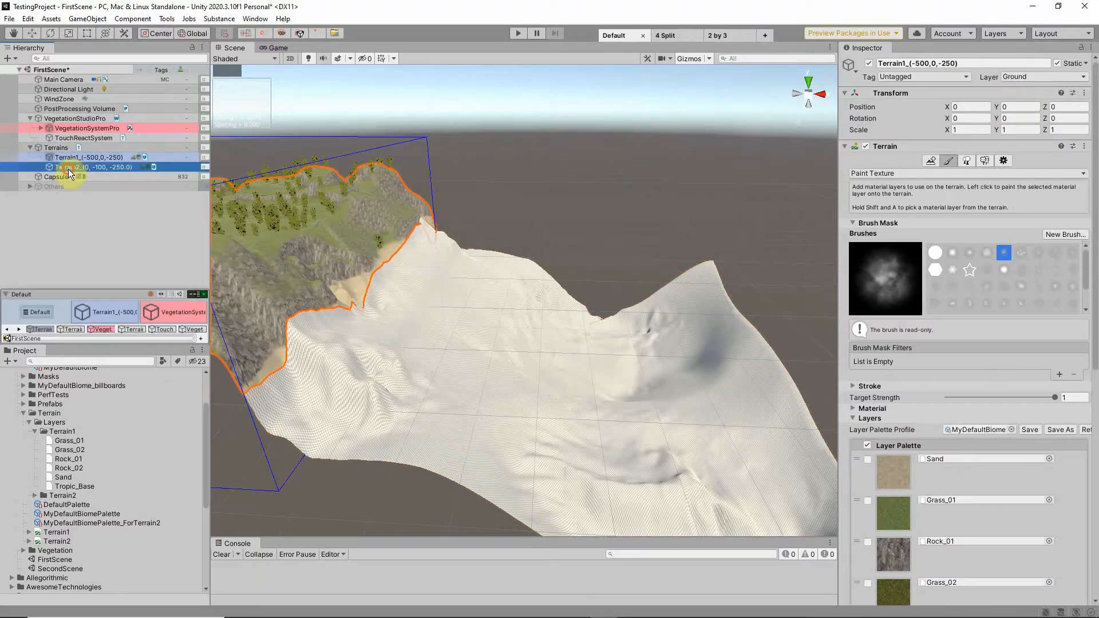
Step: Duplicate the VegetationSystemPro object and rename the copy VegetationSystemPro_T2
left_click(92, 128)
key("ctrl+d")
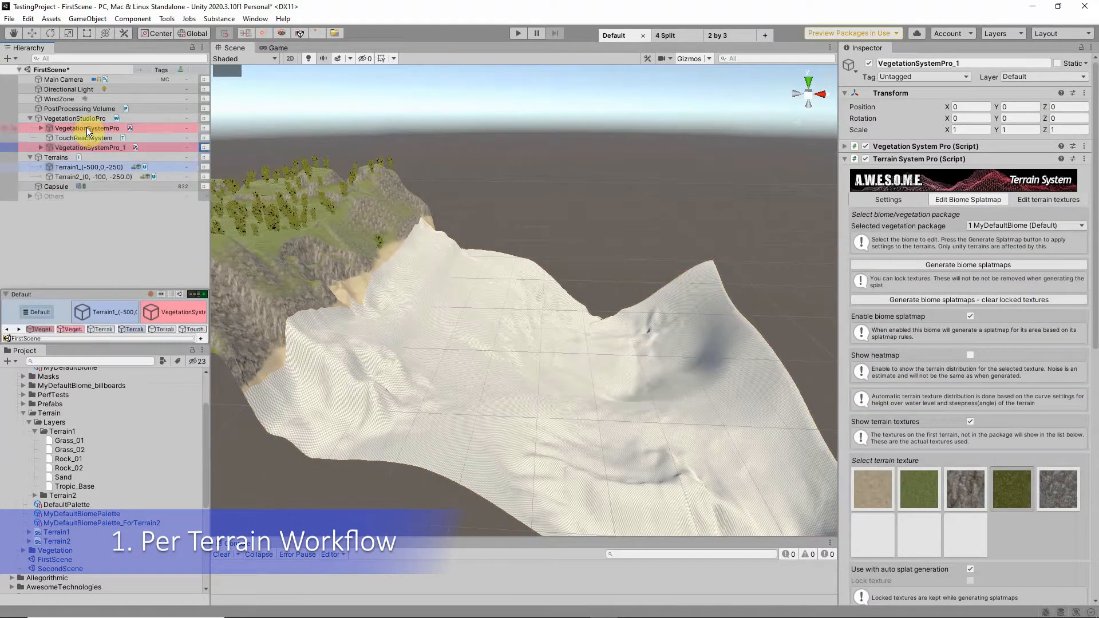
left_click(120, 147)
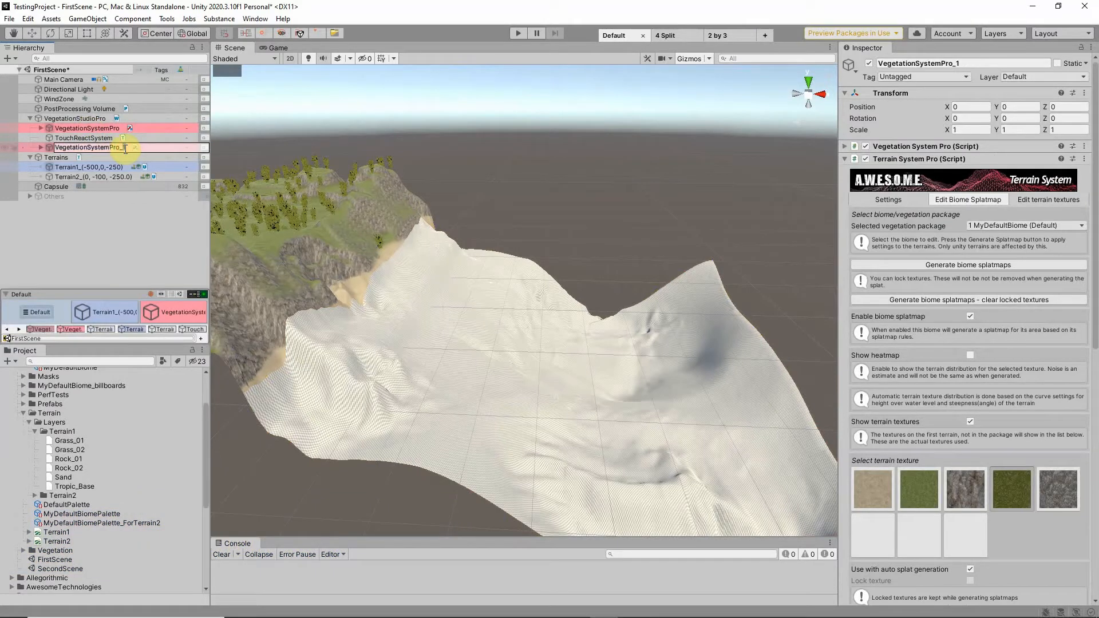
type("T2")
key("Return")
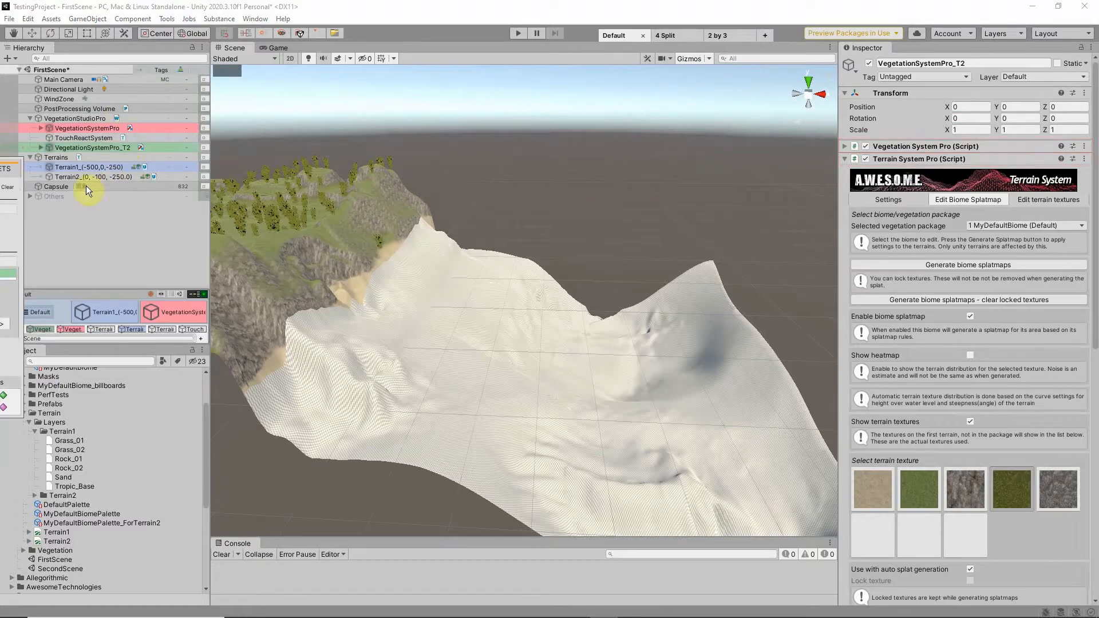
Step: Replace Terrain1 with Terrain2 in VegetationSystemPro_T2's current terrains and enable automatic calculation of the total area
left_click(57, 177)
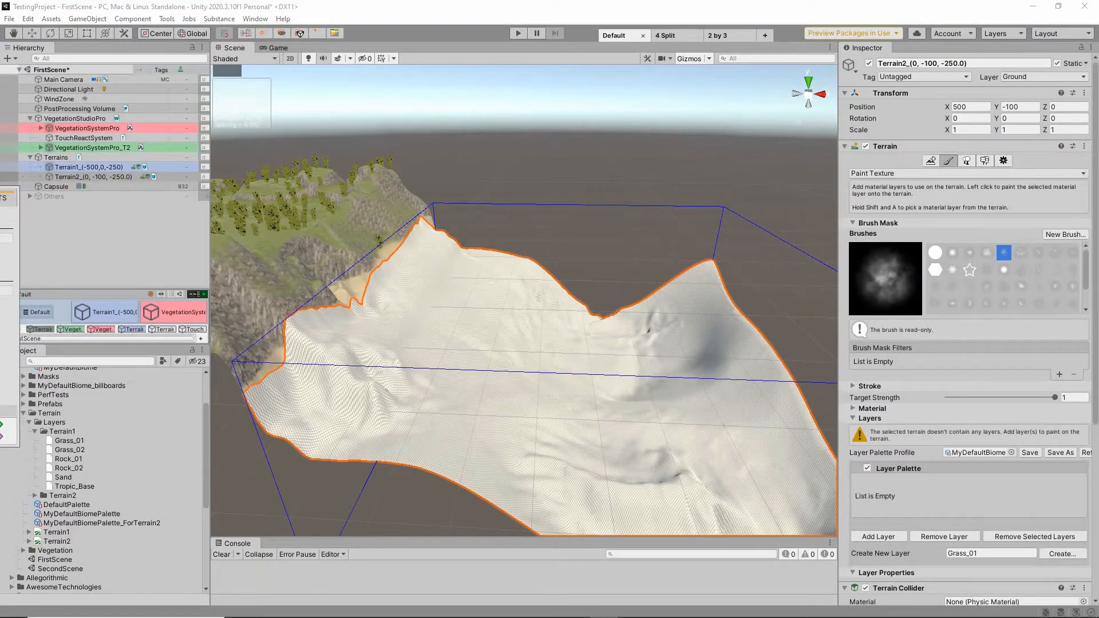
left_click(92, 147)
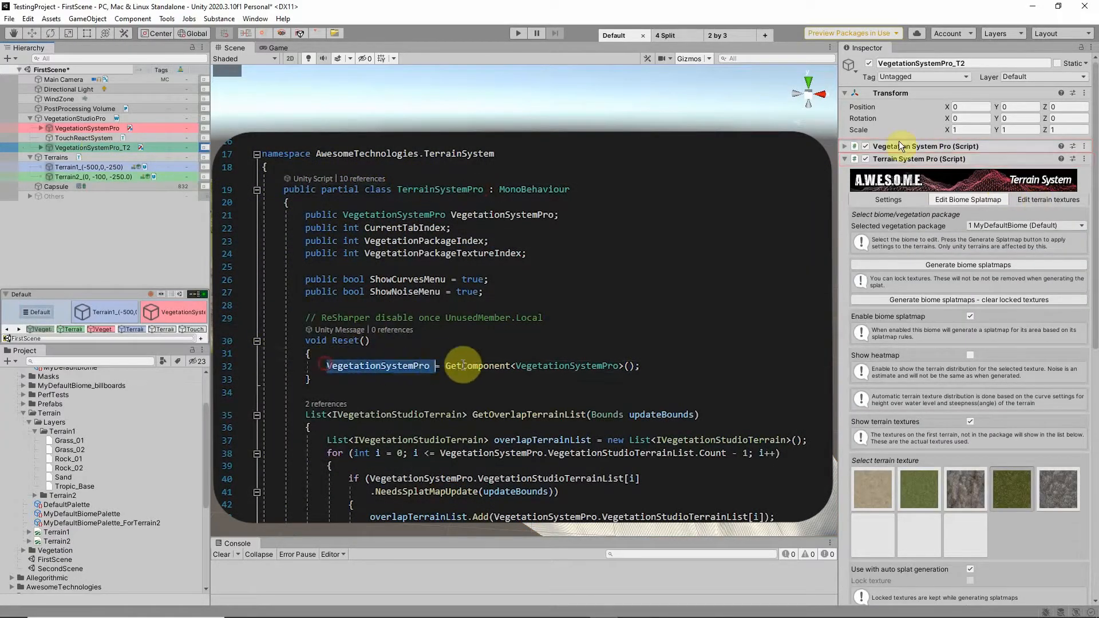
left_click(844, 146)
left_click(968, 245)
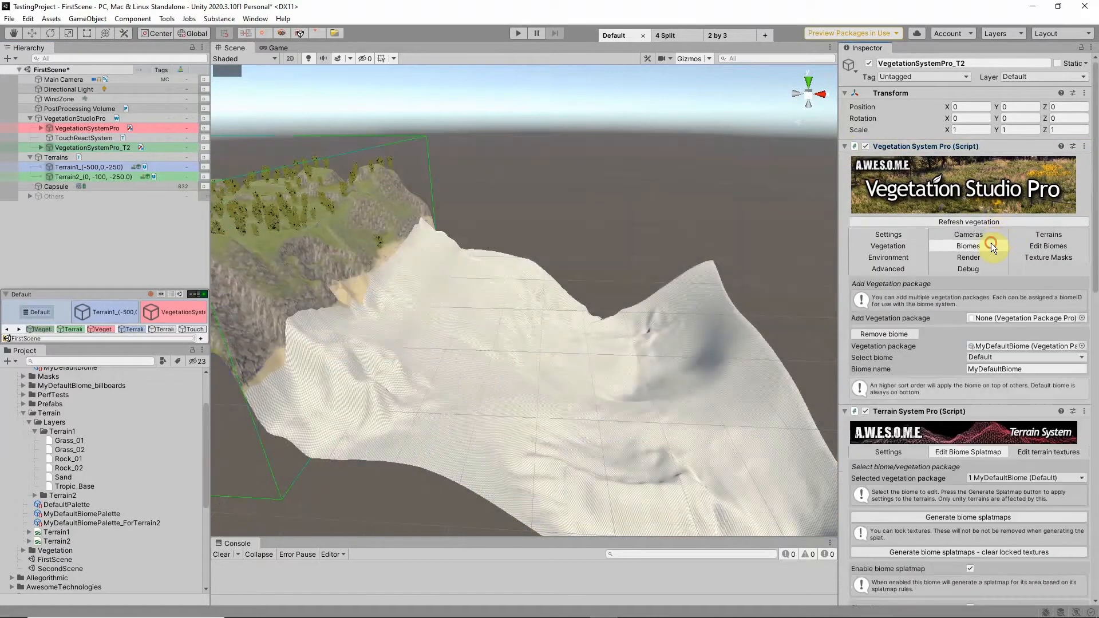
left_click(1049, 234)
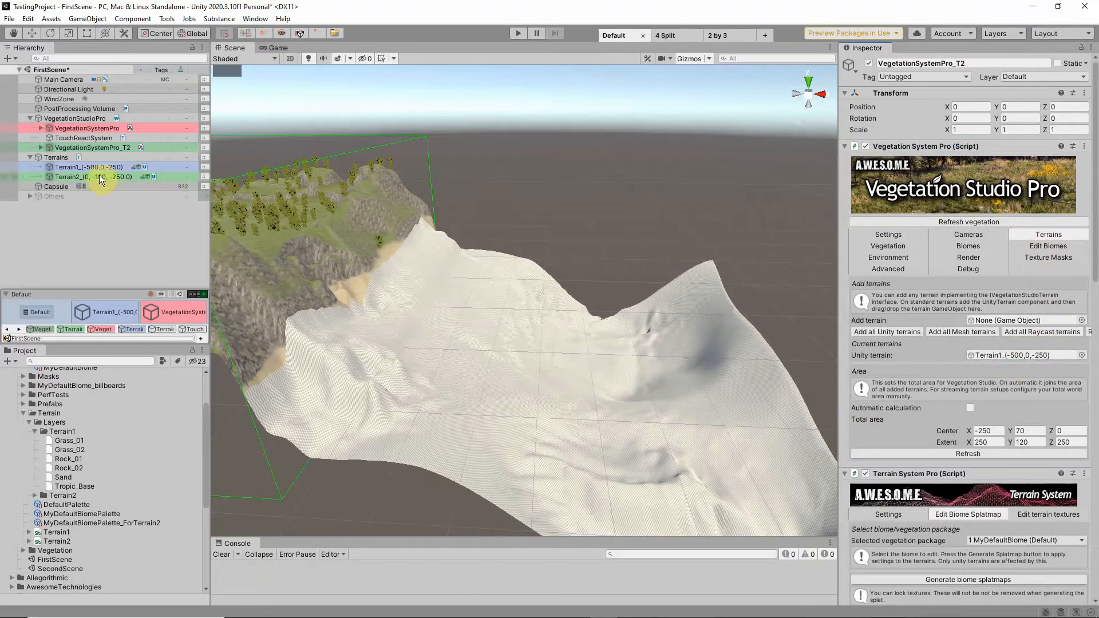
left_click(937, 353)
key("Delete")
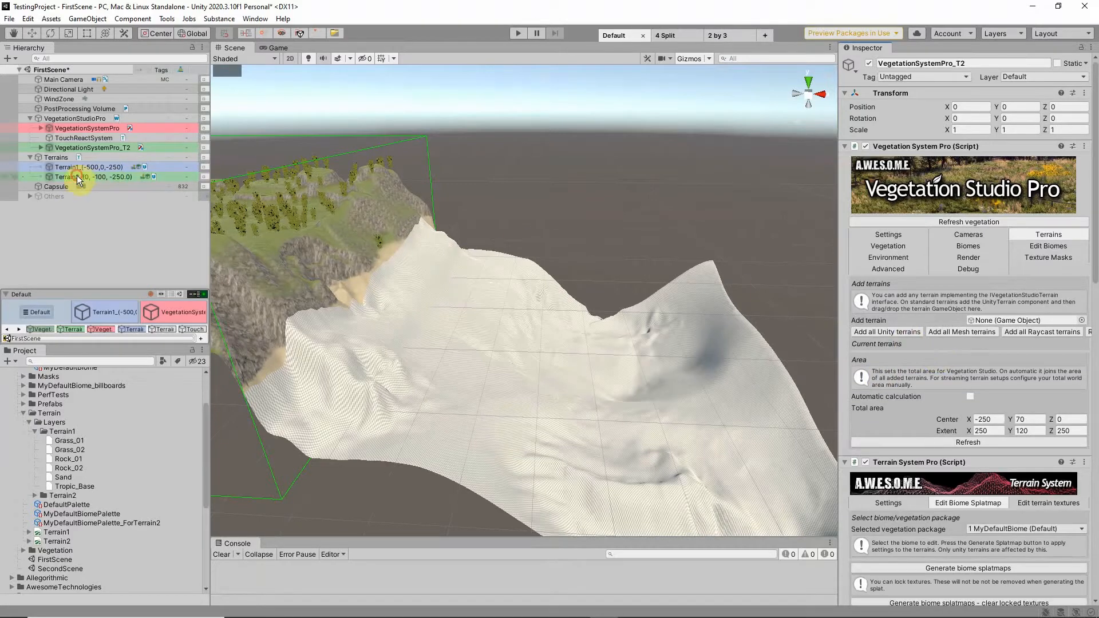
left_click_drag(79, 178, 997, 321)
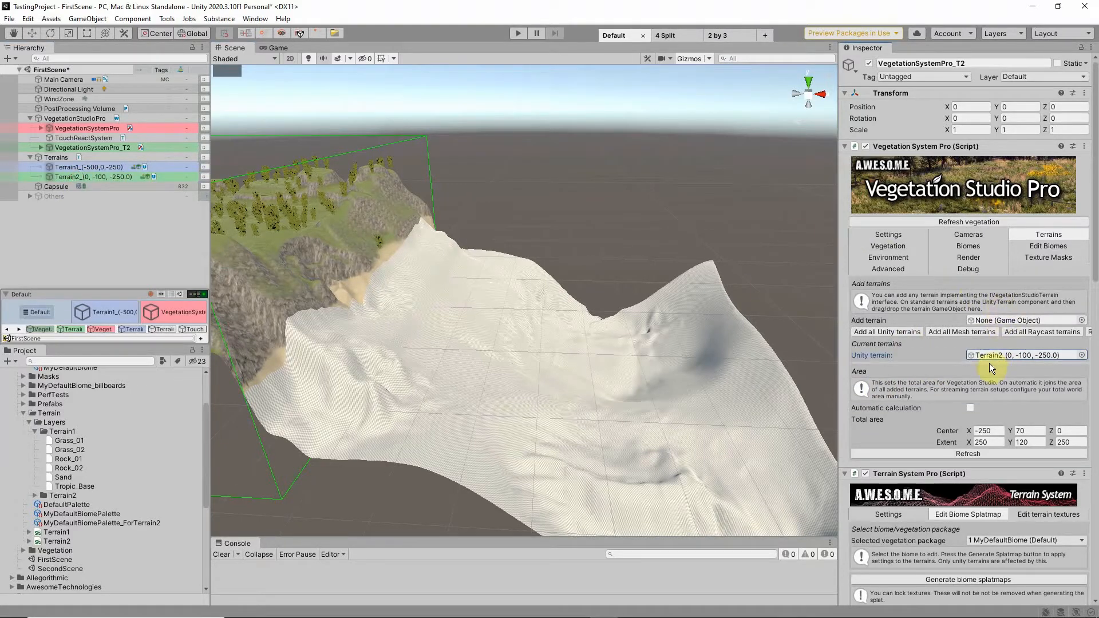
left_click(970, 407)
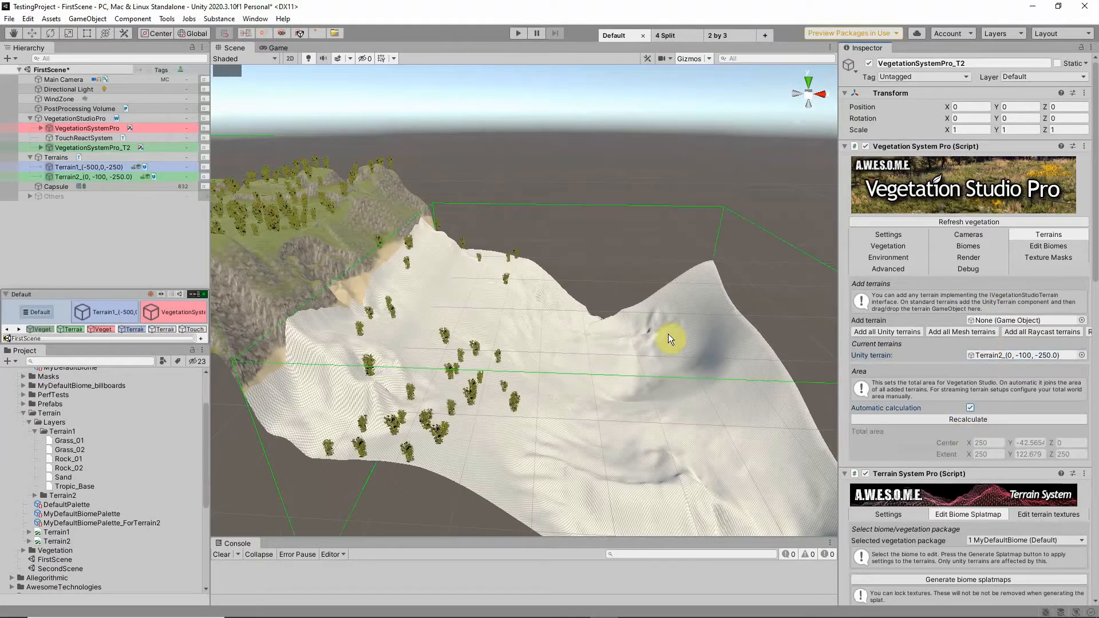
Step: Set VegetationSystemPro_T2's sea level to 60
left_click_drag(668, 334, 630, 312, "alt")
left_click(879, 236)
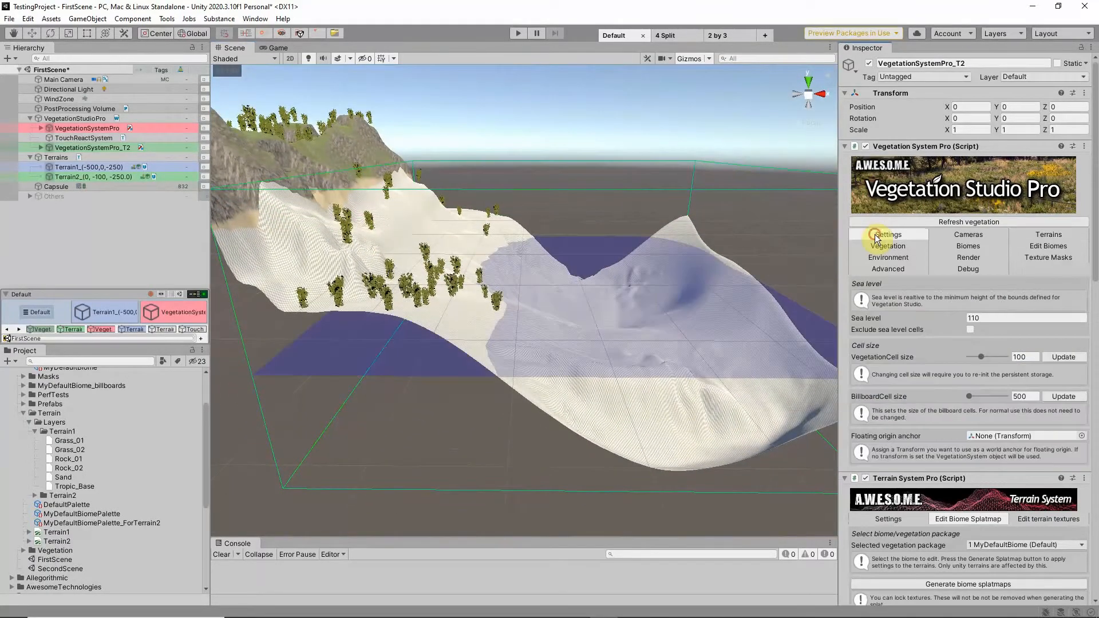
type("60")
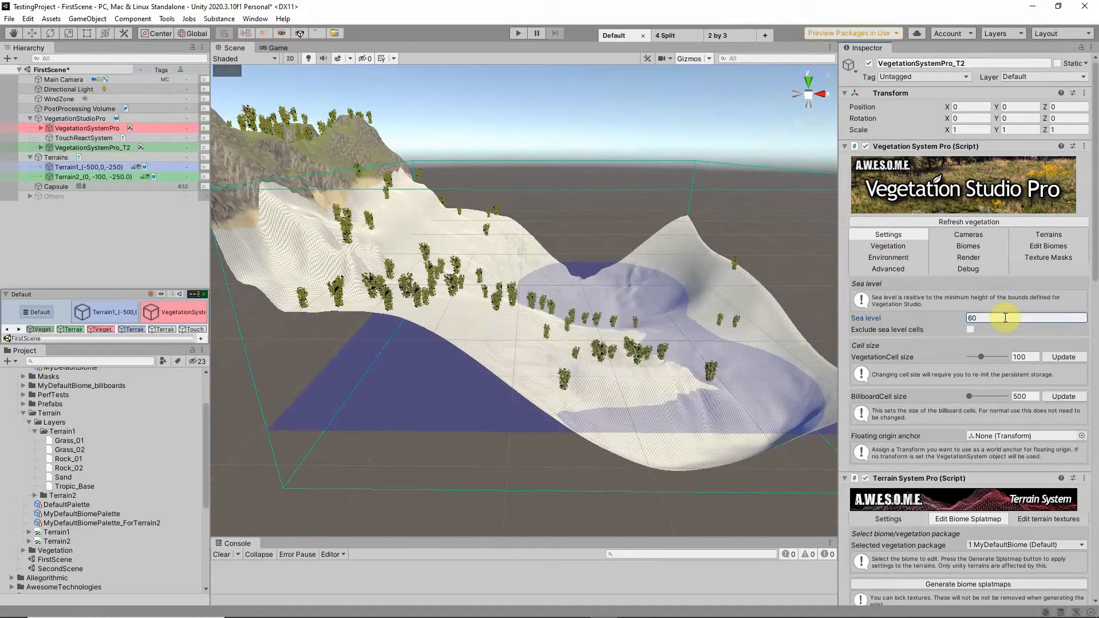
Step: Load the MyDefaultBiomePalette layer palette profile onto Terrain2 so it uses the Sand, Grass and Rock layers
left_click(69, 176)
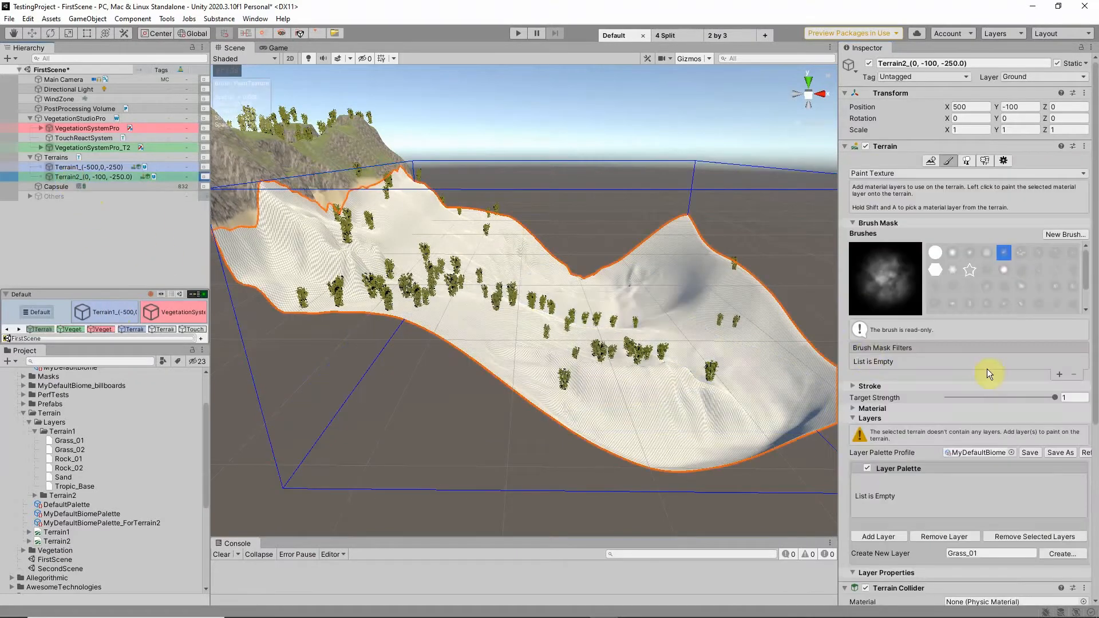
scroll(987, 368, "down", 3)
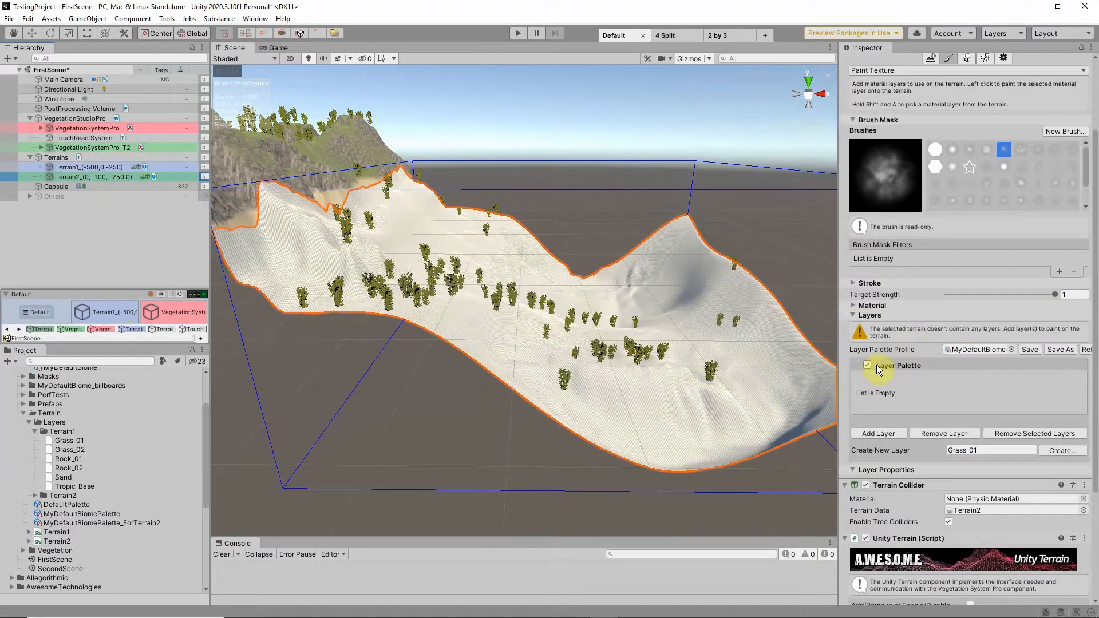
left_click(1012, 350)
left_click(741, 230)
left_click(581, 337)
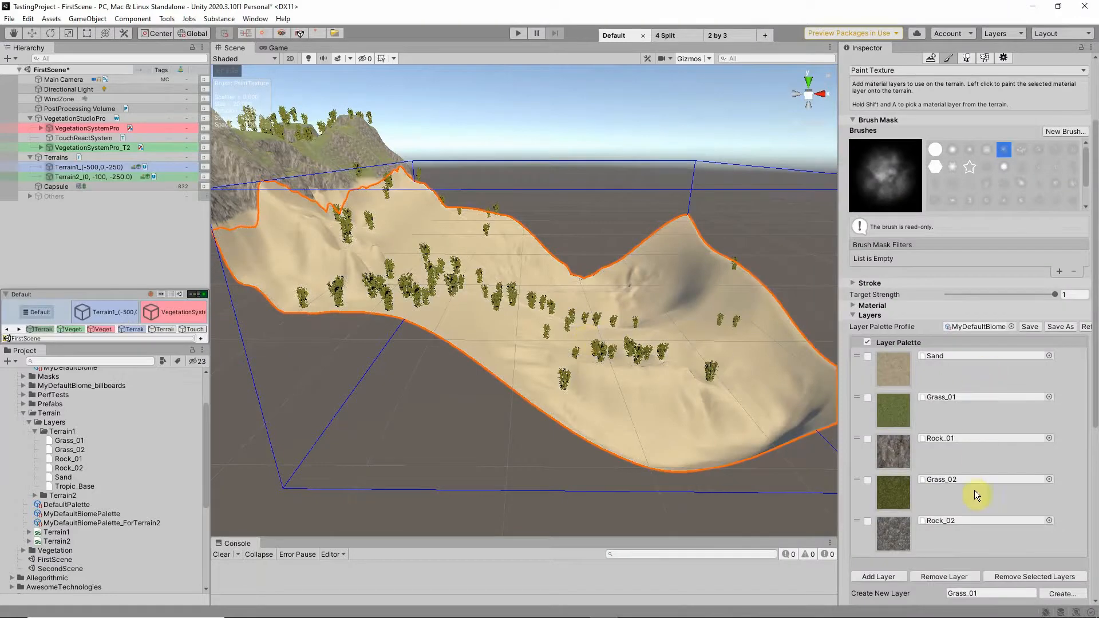
Step: Generate the biome splatmaps for Terrain2 with VegetationSystemPro_T2 and inspect the border between the two terrains
left_click(91, 147)
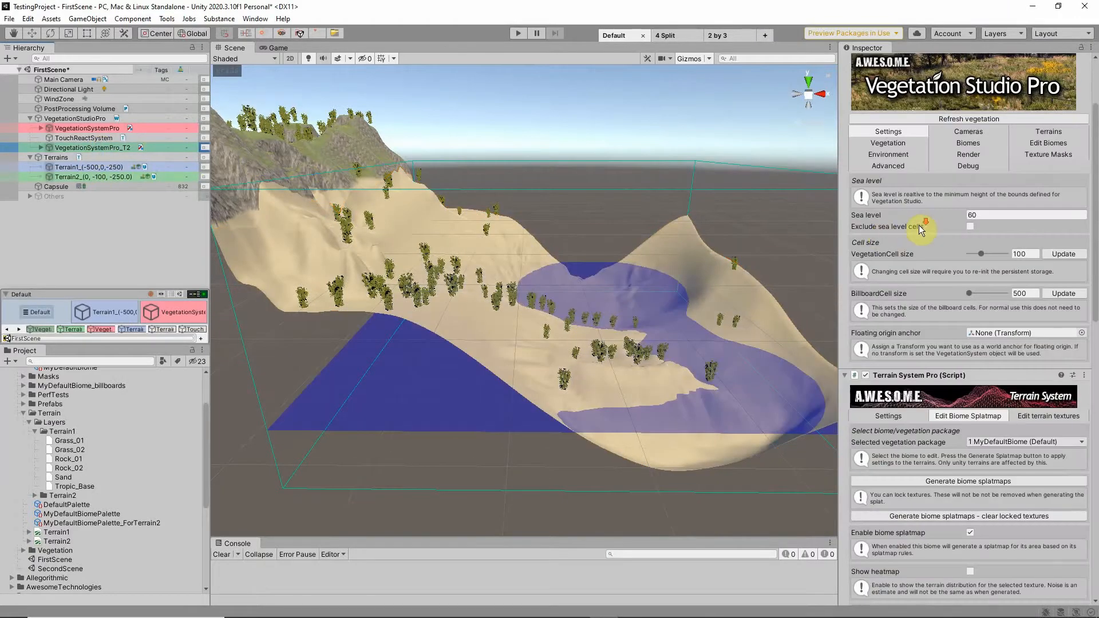
scroll(919, 225, "down", 5)
left_click(958, 276)
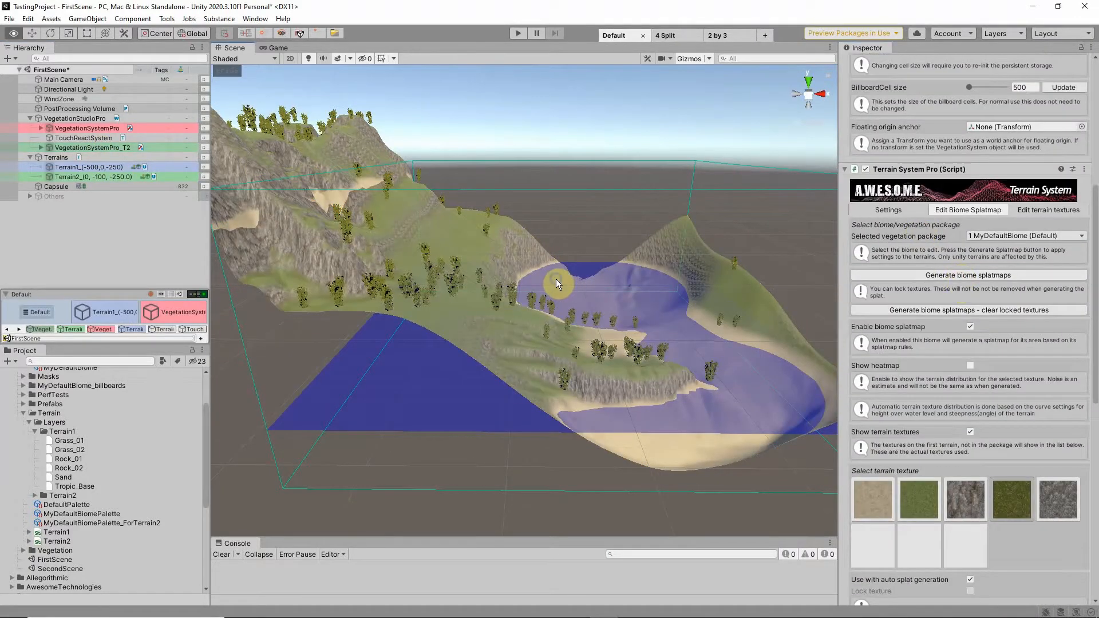
right_click_drag(555, 279, 509, 302)
right_click_drag(480, 211, 400, 265)
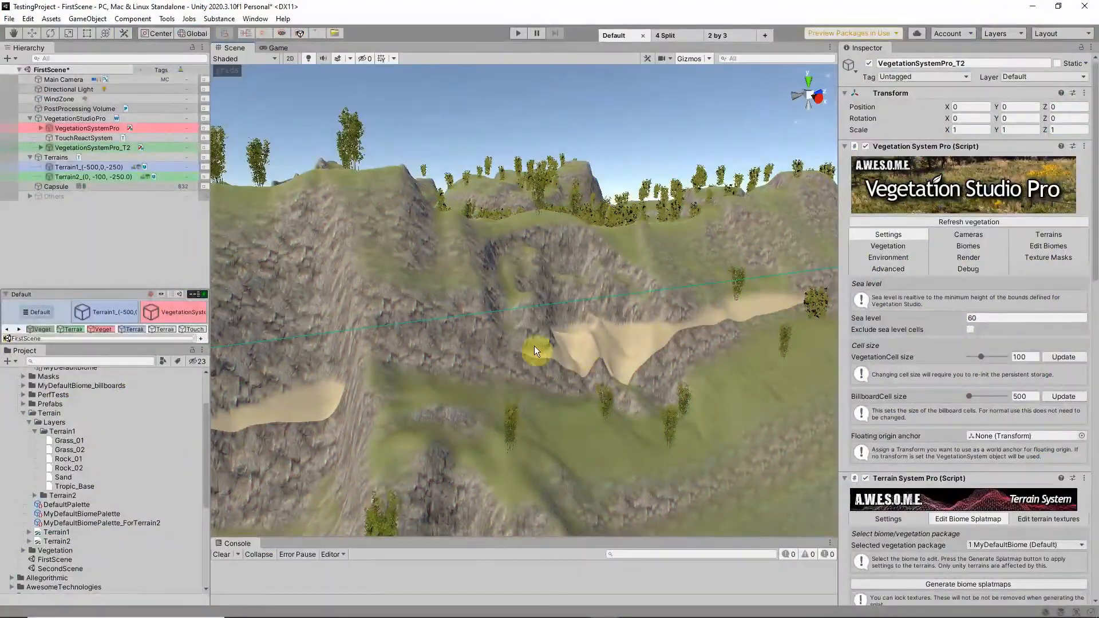
right_click_drag(534, 346, 681, 330)
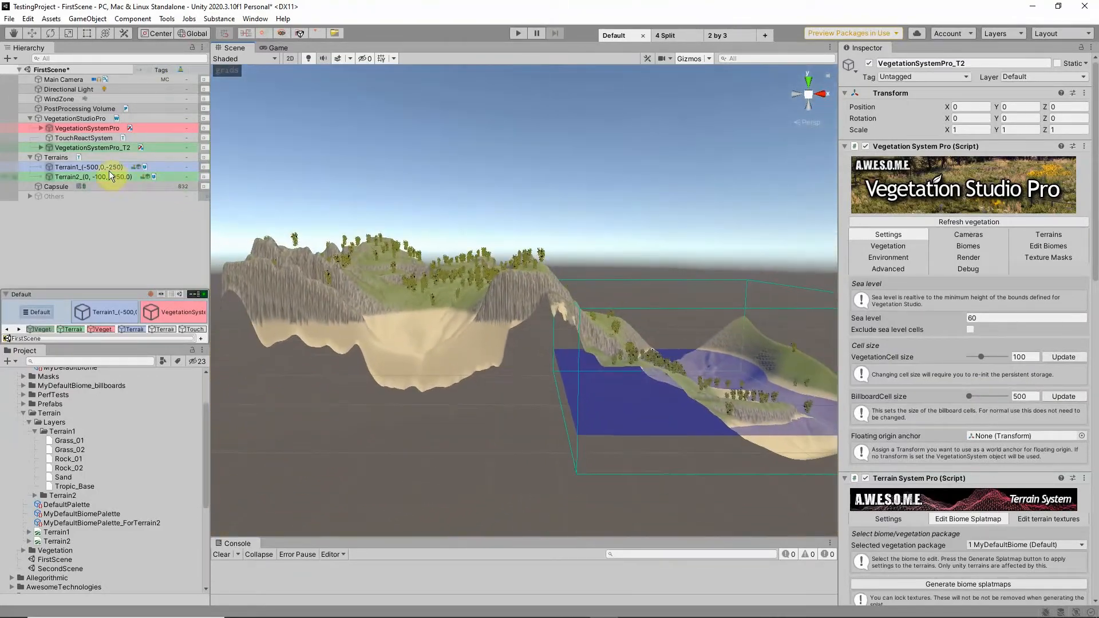
Step: Delete the VegetationSystemPro_T2 object and add all Unity terrains to the original VegetationSystemPro
left_click(99, 147)
key("Delete")
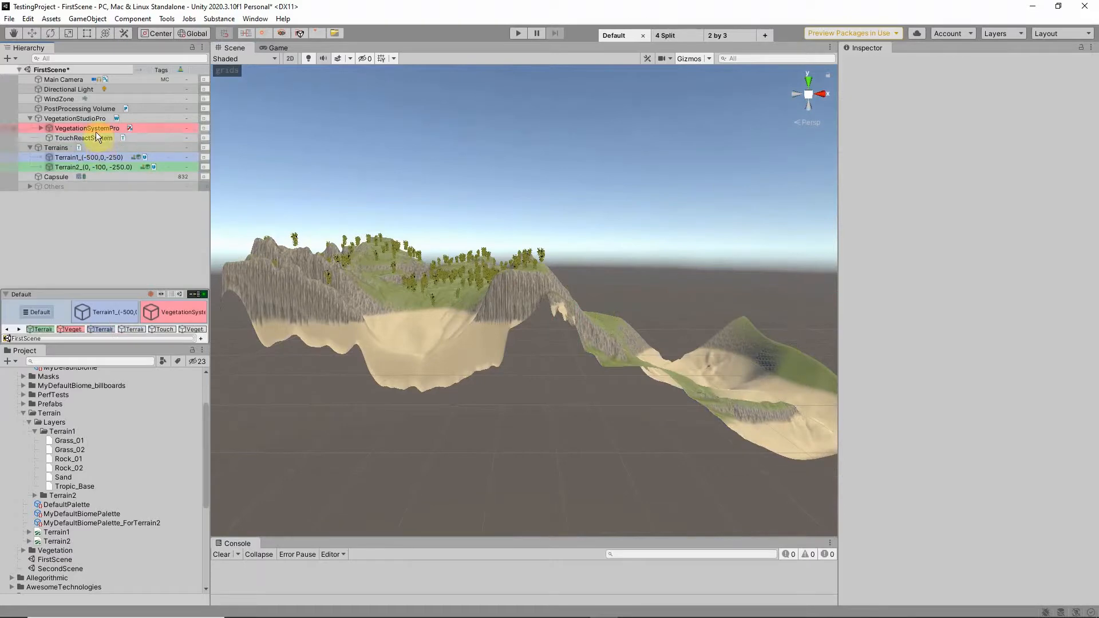
left_click(95, 129)
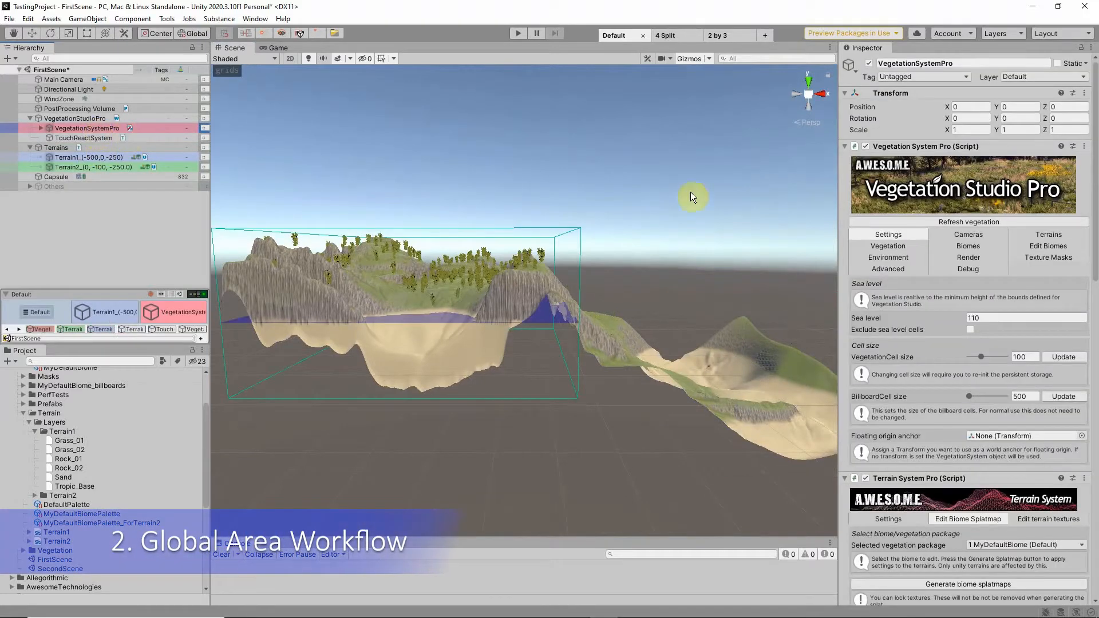
left_click(1039, 236)
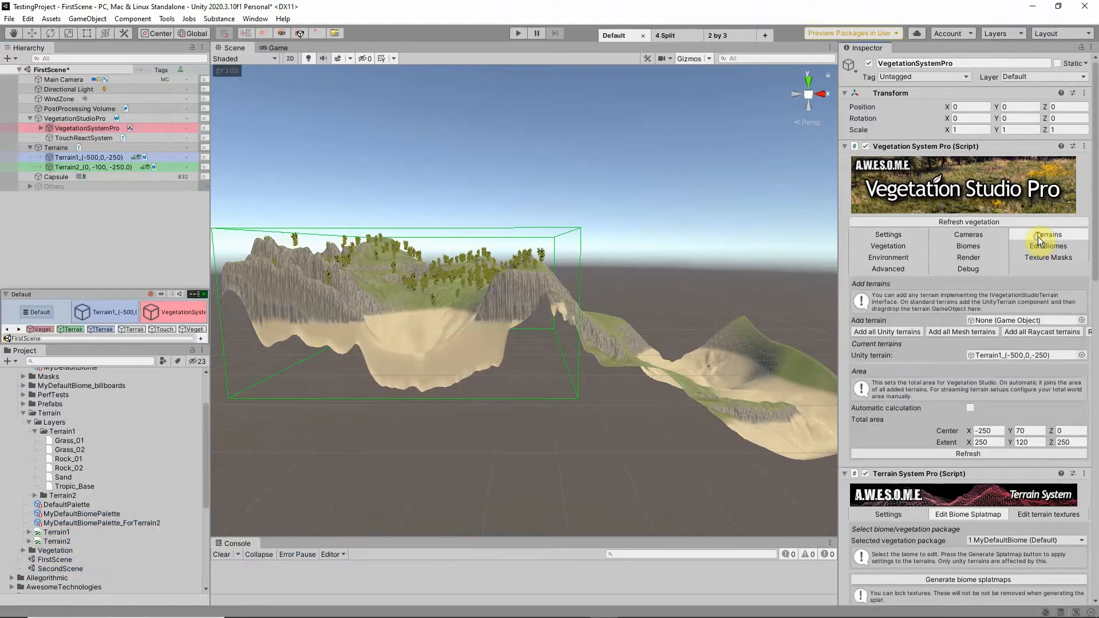
left_click(913, 331)
Step: Fit VegetationSystemPro's total area to both terrains by automatic calculation, and override it with center Y 0 and extent Y 200
left_click(971, 419)
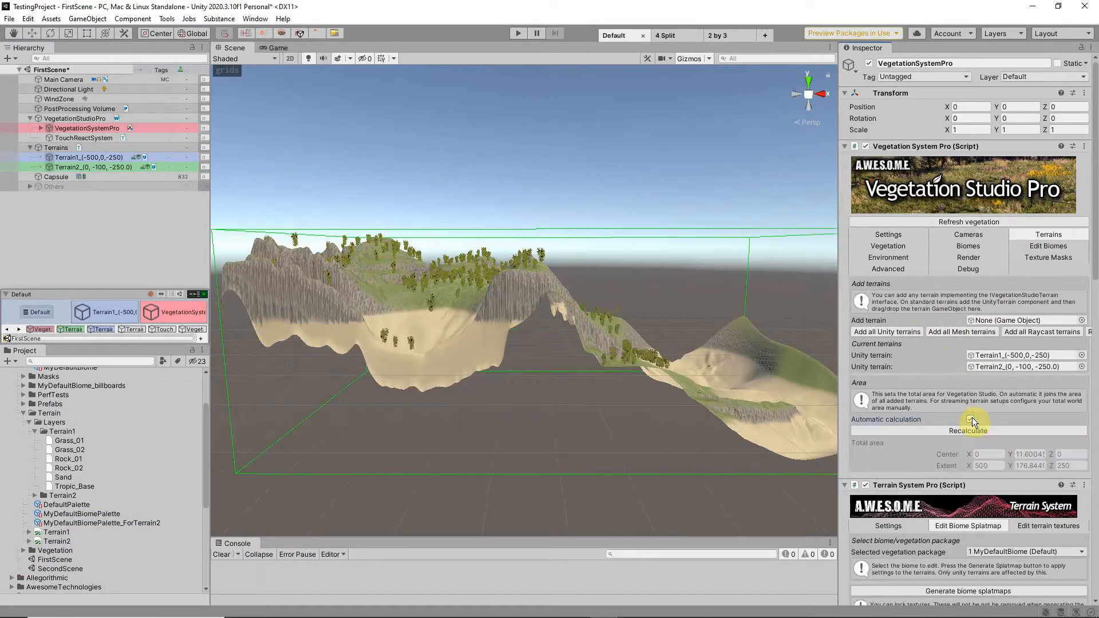
left_click(1031, 451)
type("200")
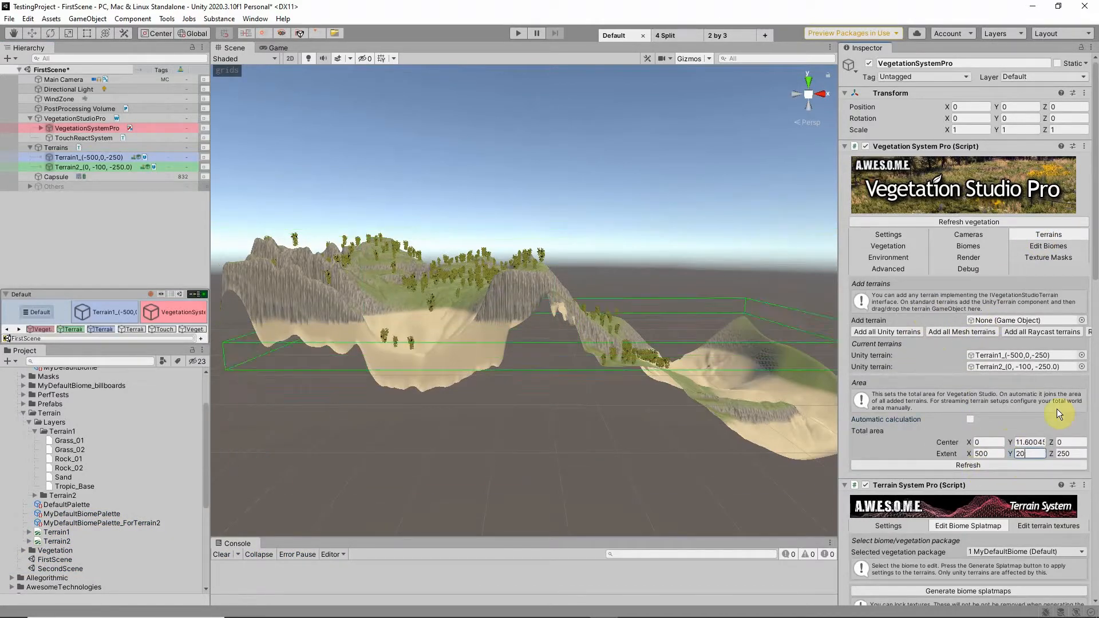
left_click(1031, 442)
type("0")
left_click_drag(544, 380, 607, 375, "alt")
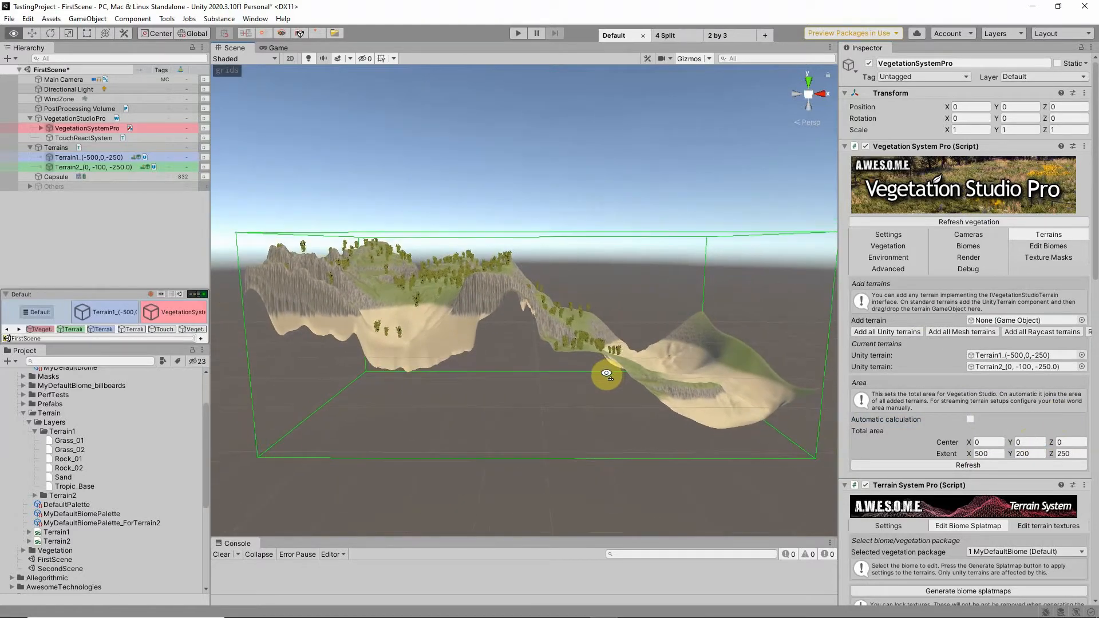
Step: Set VegetationSystemPro's sea level to 90 and generate the biome splatmaps across both terrains, inspecting the border between them
left_click(888, 235)
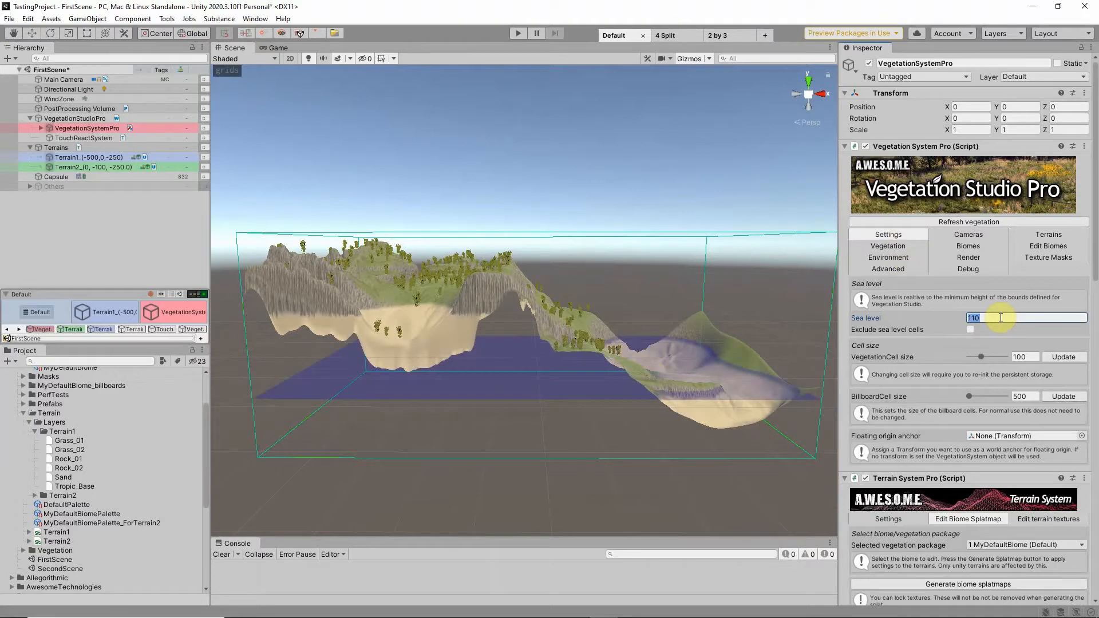
key("Return")
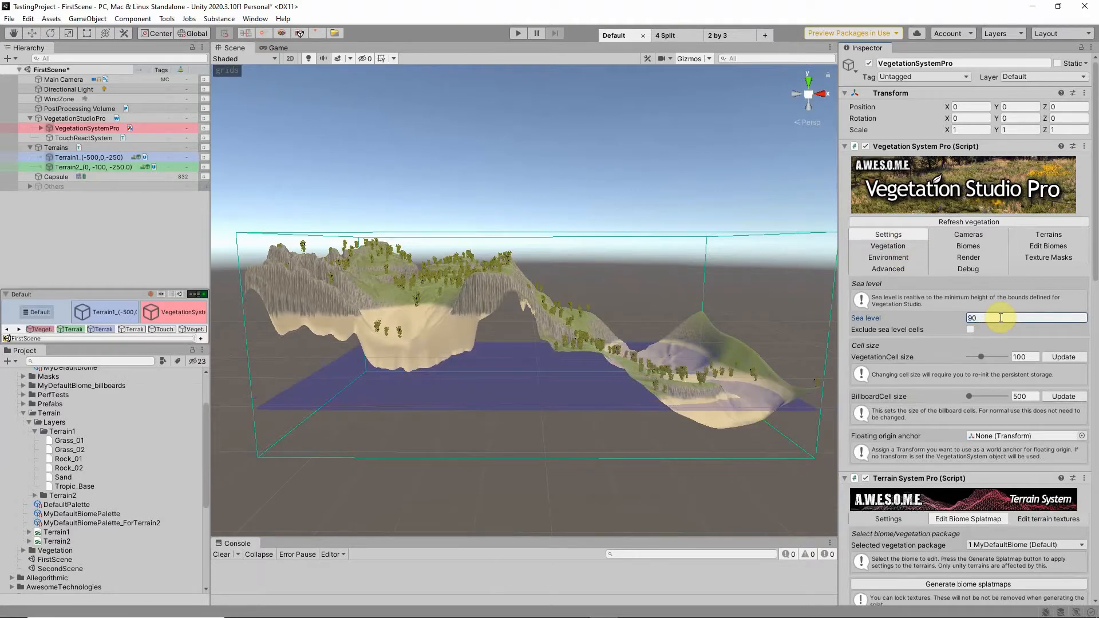
scroll(1042, 239, "down", 5)
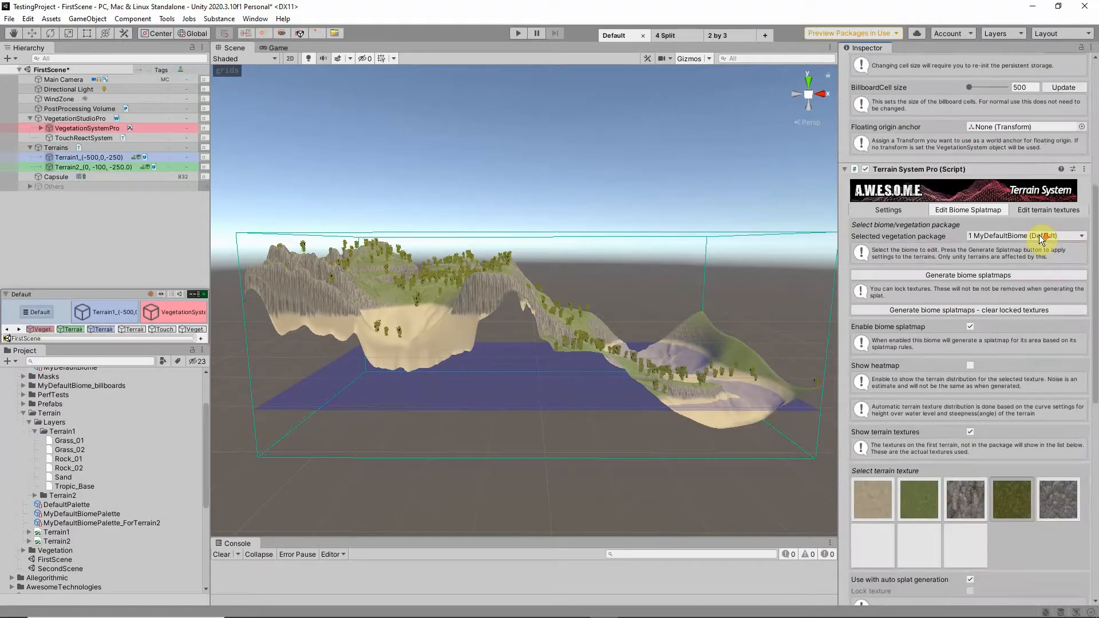
left_click(960, 267)
left_click_drag(613, 287, 544, 198, "alt")
right_click_drag(530, 211, 409, 210)
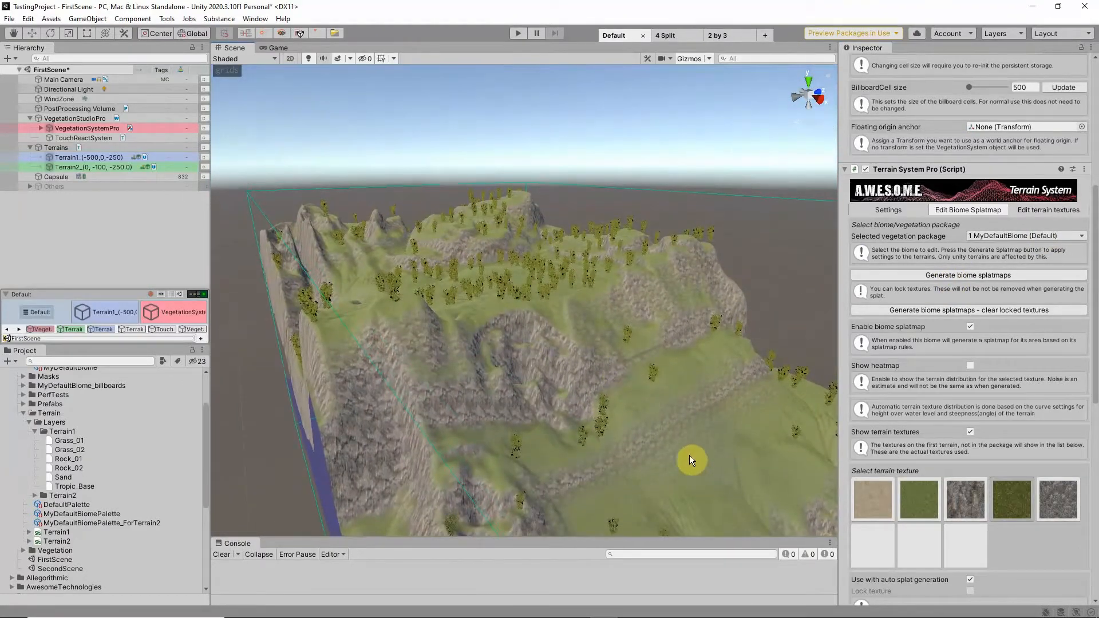
right_click_drag(383, 303, 587, 320)
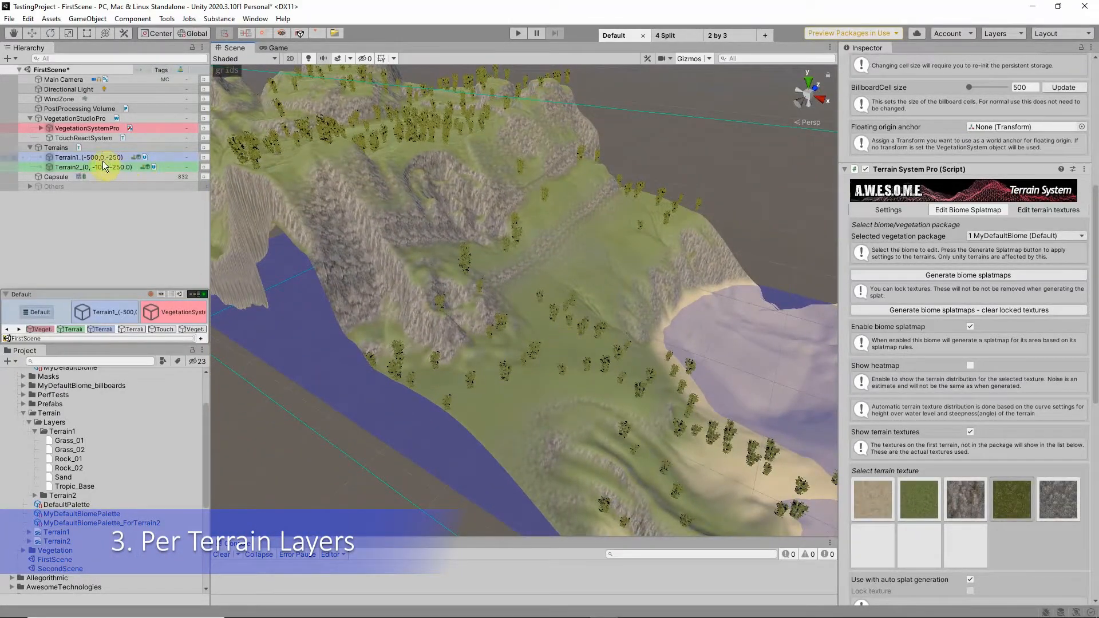
Step: Switch Terrain2's layer palette profile to MyDefaultBiomePalette_ForTerrain2, with its Grass_01_T2 and Rock_02_T2 layers
left_click(89, 168)
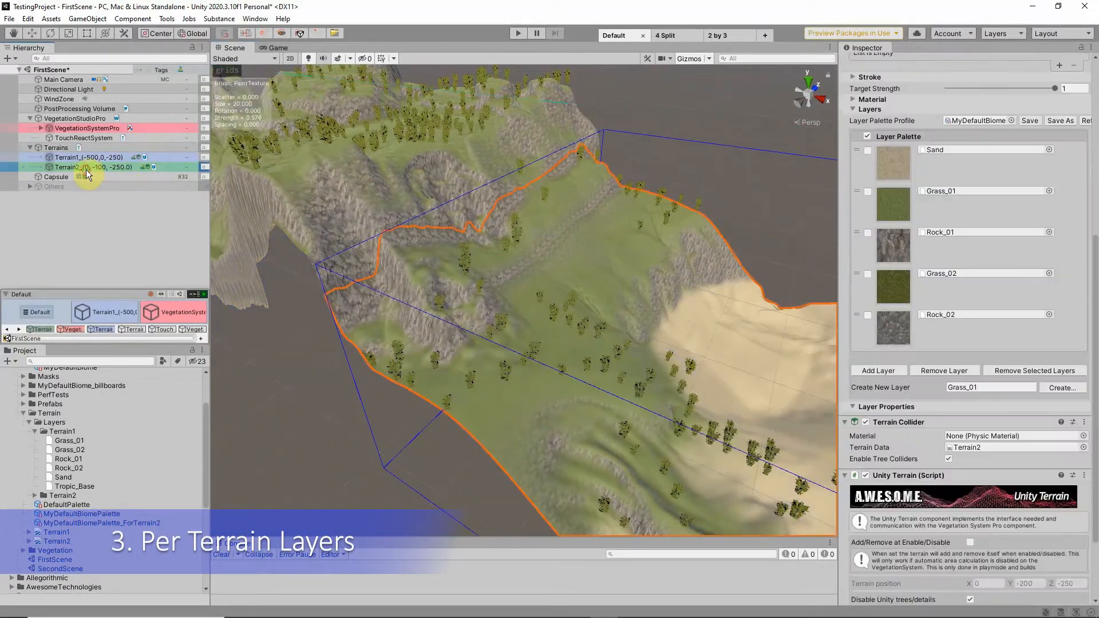
left_click(1012, 120)
left_click(891, 166)
left_click(580, 338)
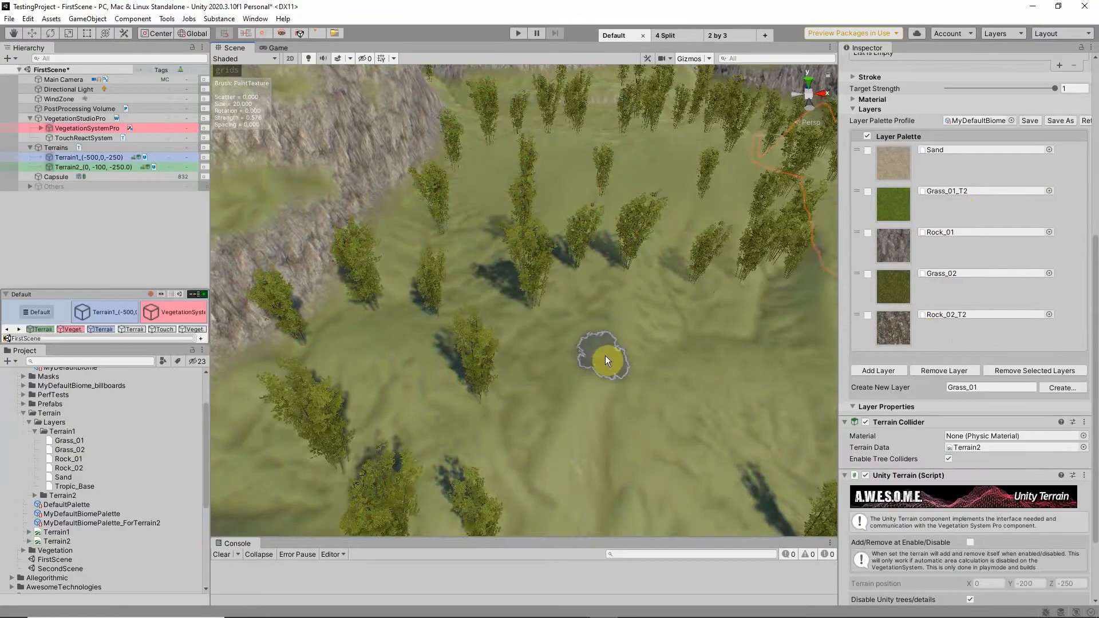
left_click_drag(601, 361, 345, 259, "alt")
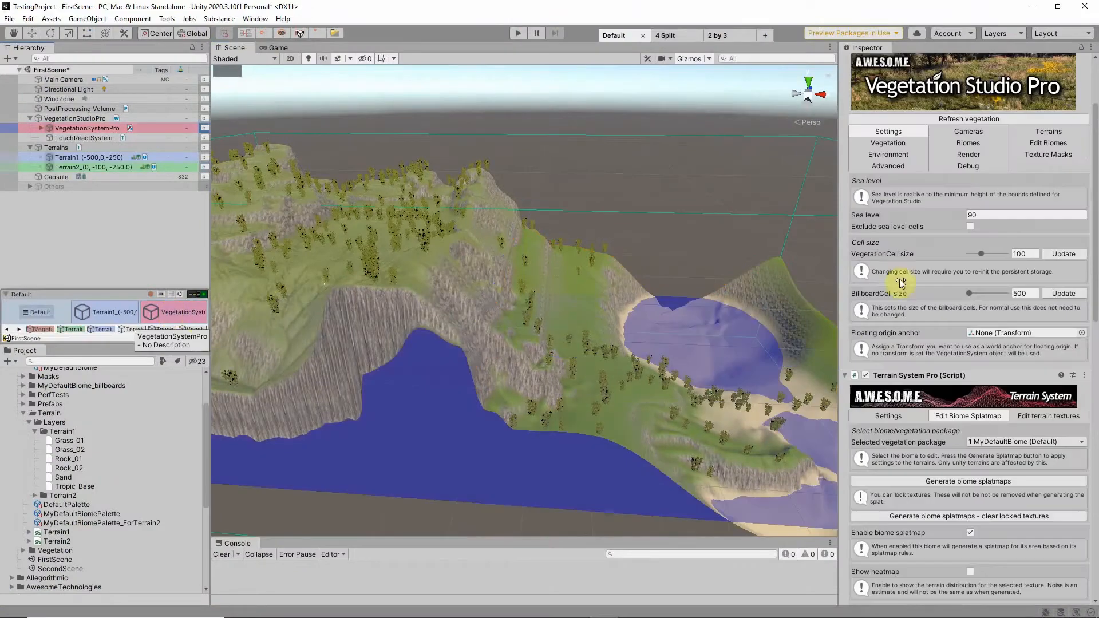
Step: Show the height and steepness rules of the second splatmap texture in VegetationSystemPro's biome splatmap settings
scroll(917, 243, "down", 3)
scroll(1045, 312, "down", 5)
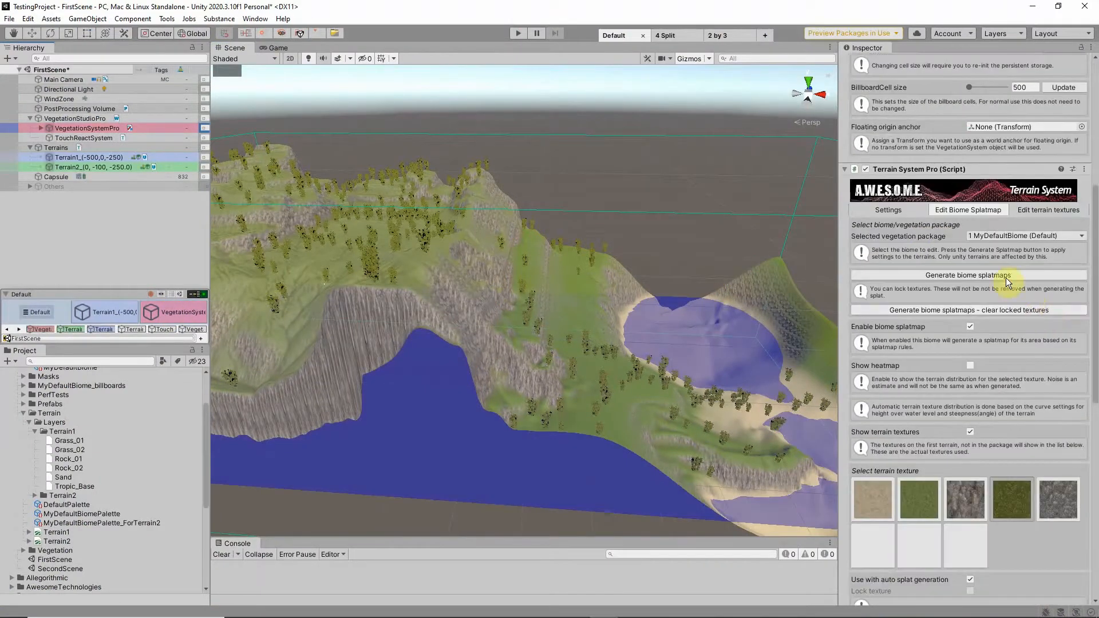
left_click(933, 305)
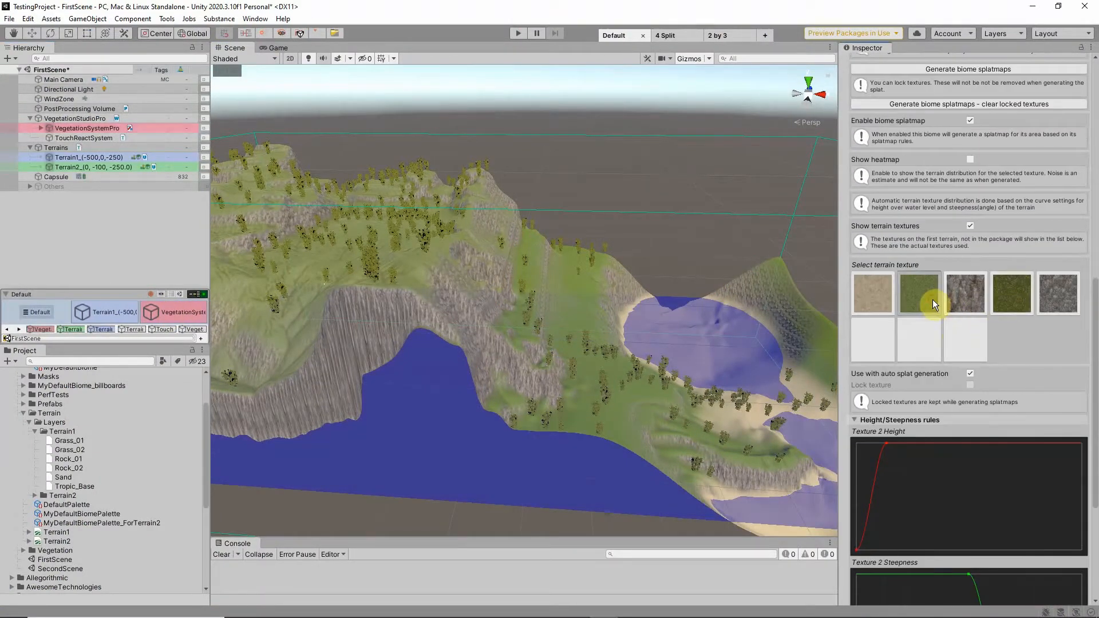
Step: Extend the first splatmap texture's height curve to end at about 262 m above sea level, and generate the biome splatmaps
left_click(886, 297)
scroll(913, 459, "down", 3)
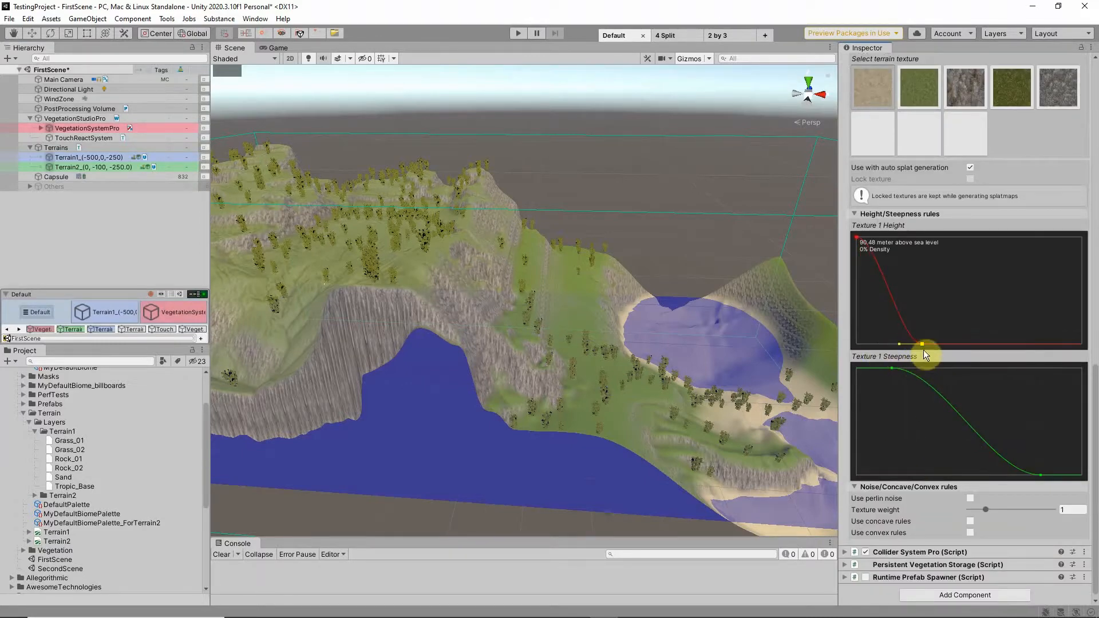
left_click_drag(922, 345, 1048, 346)
scroll(995, 294, "up", 3)
left_click(952, 70)
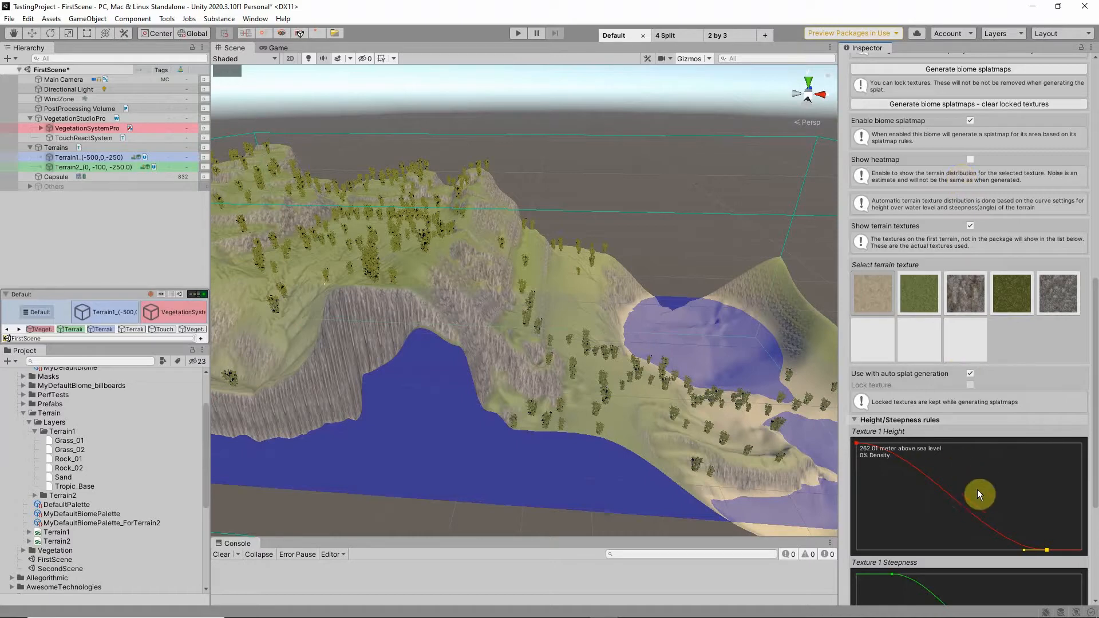
Step: Inspect the terrain textures and their rules stored in the MyDefaultBiome package, and return to VegetationSystemPro's settings
scroll(107, 462, "up", 3)
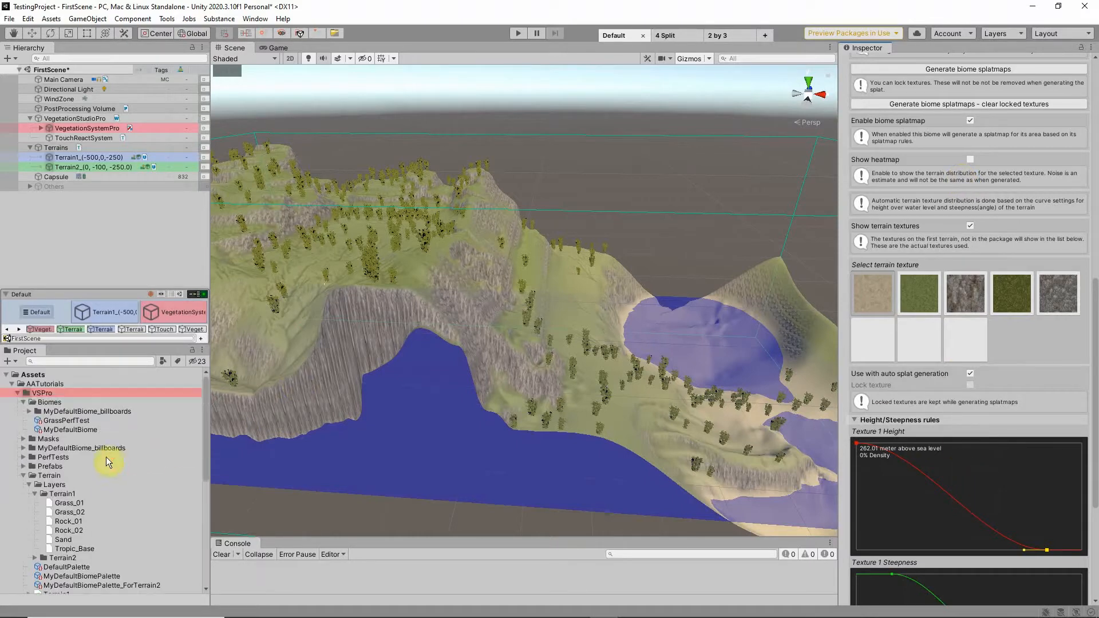
left_click(81, 430)
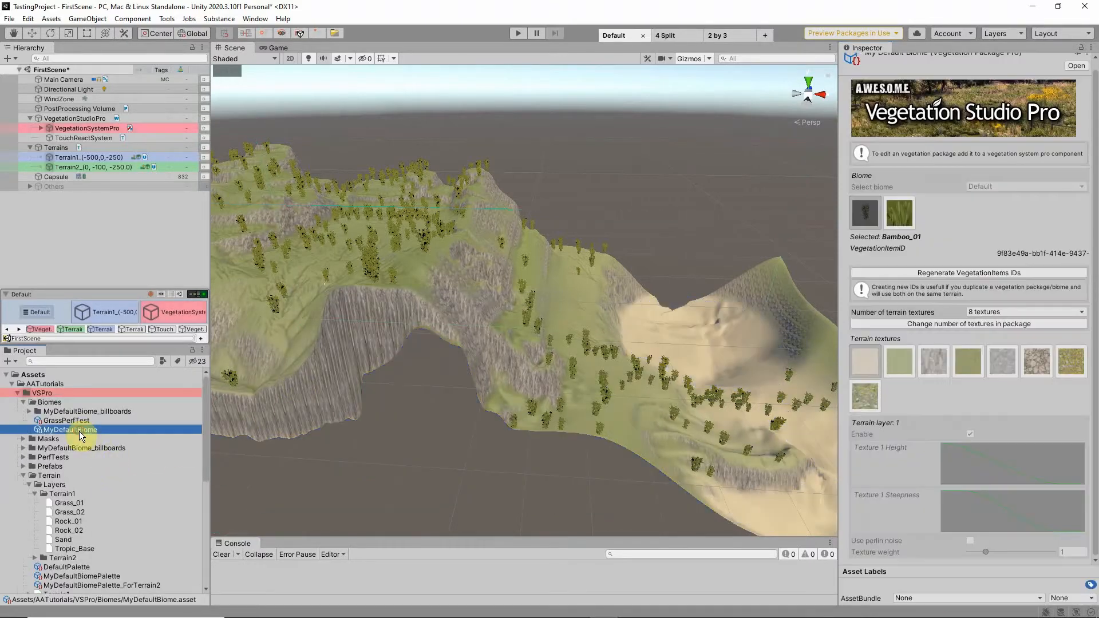
left_click(889, 365)
left_click(866, 361)
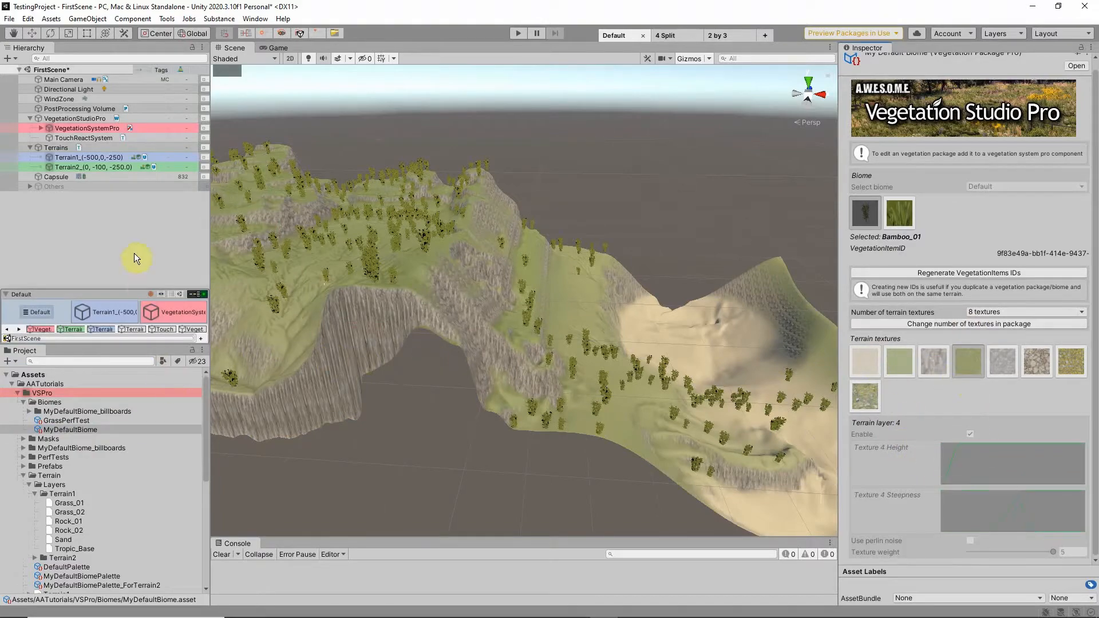
left_click(175, 312)
scroll(936, 332, "down", 8)
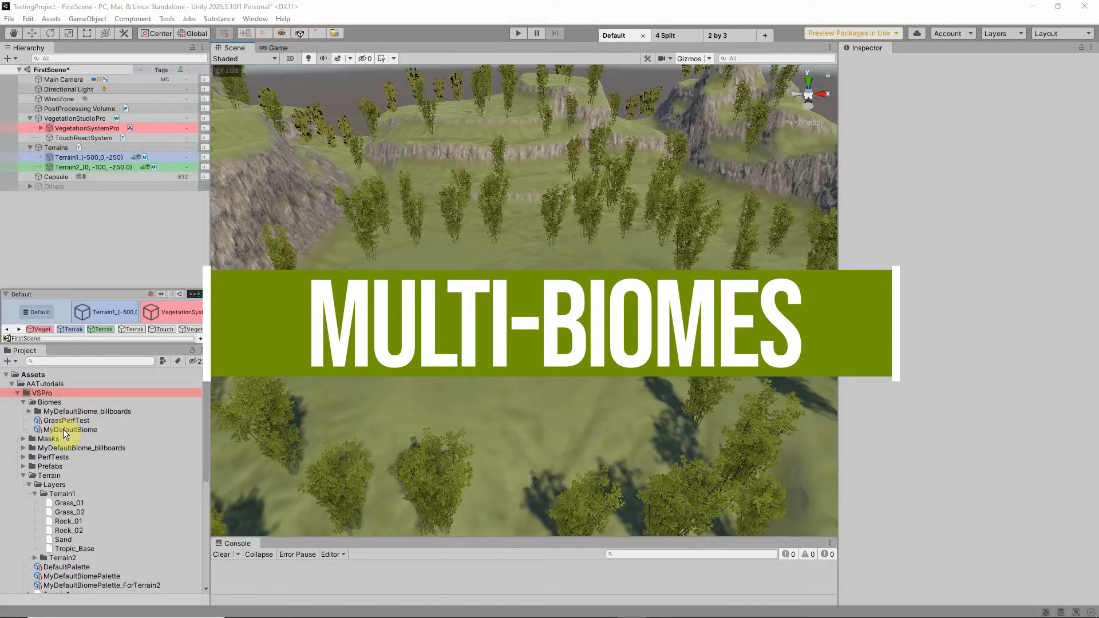
Step: Duplicate the MyDefaultBiome package as MyTropicsBiome and regenerate the copy's vegetation item IDs
left_click(63, 429)
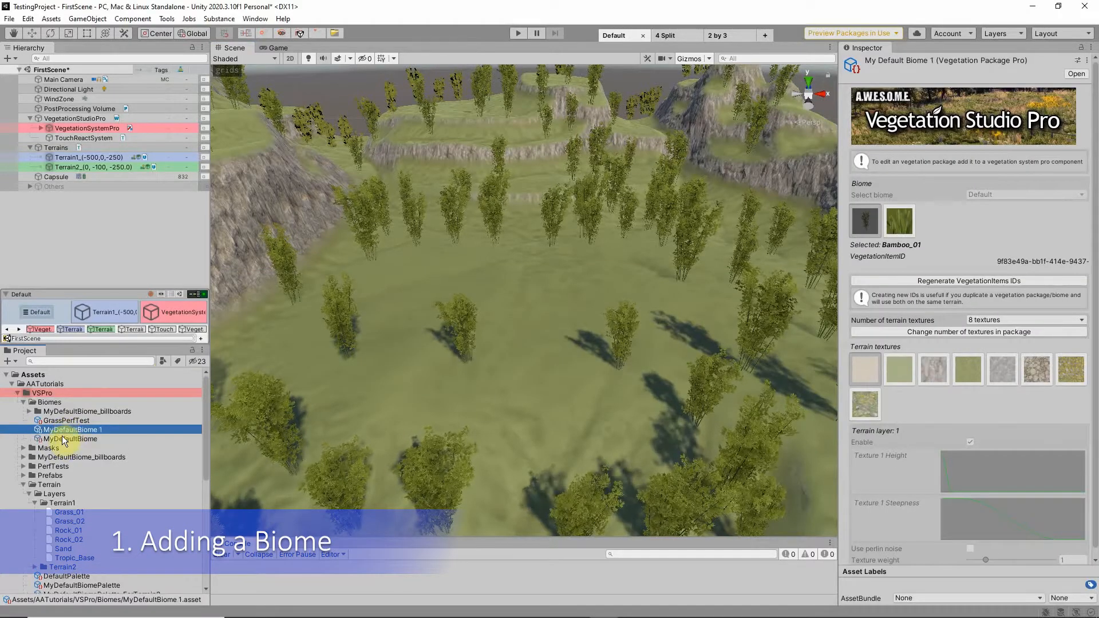
key("ctrl+d")
left_click(57, 431)
type("MyD")
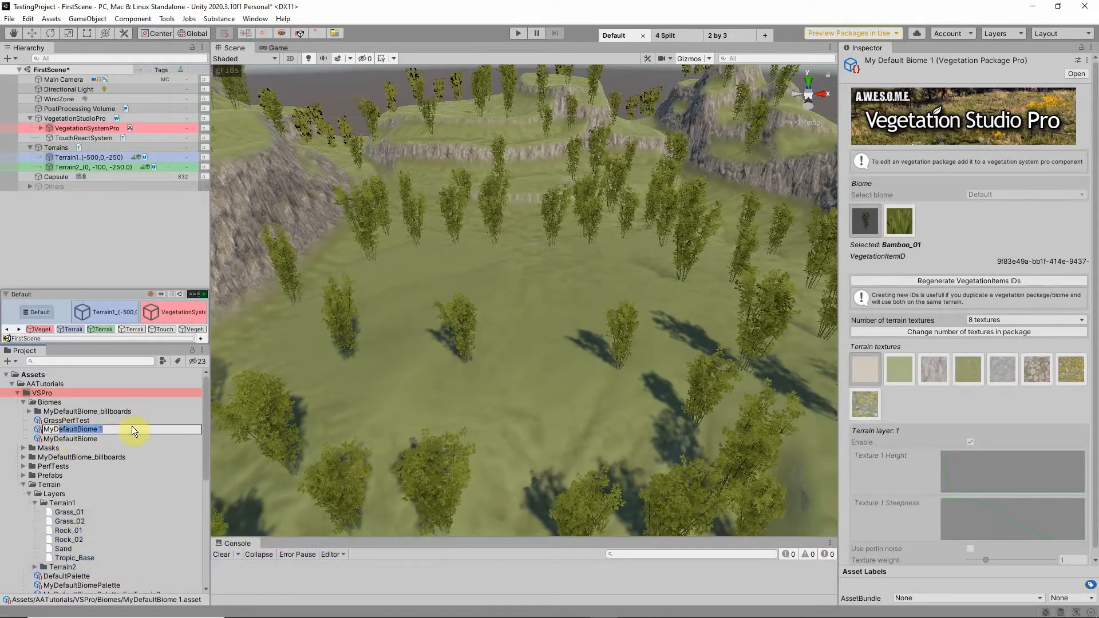
key("BackSpace")
type("T")
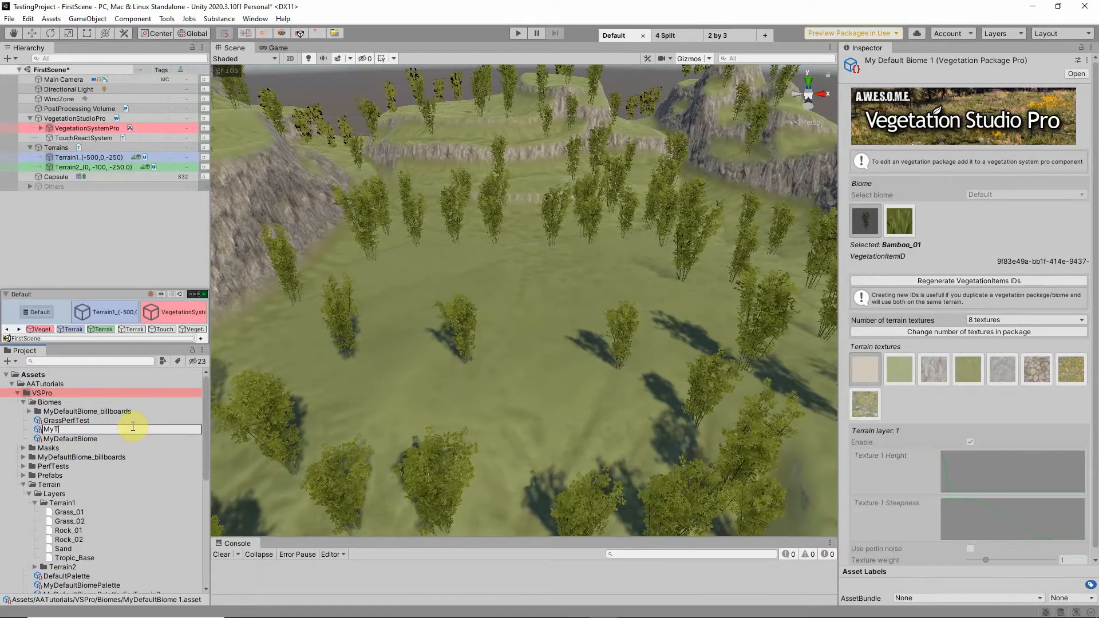
type("ropicsBiome")
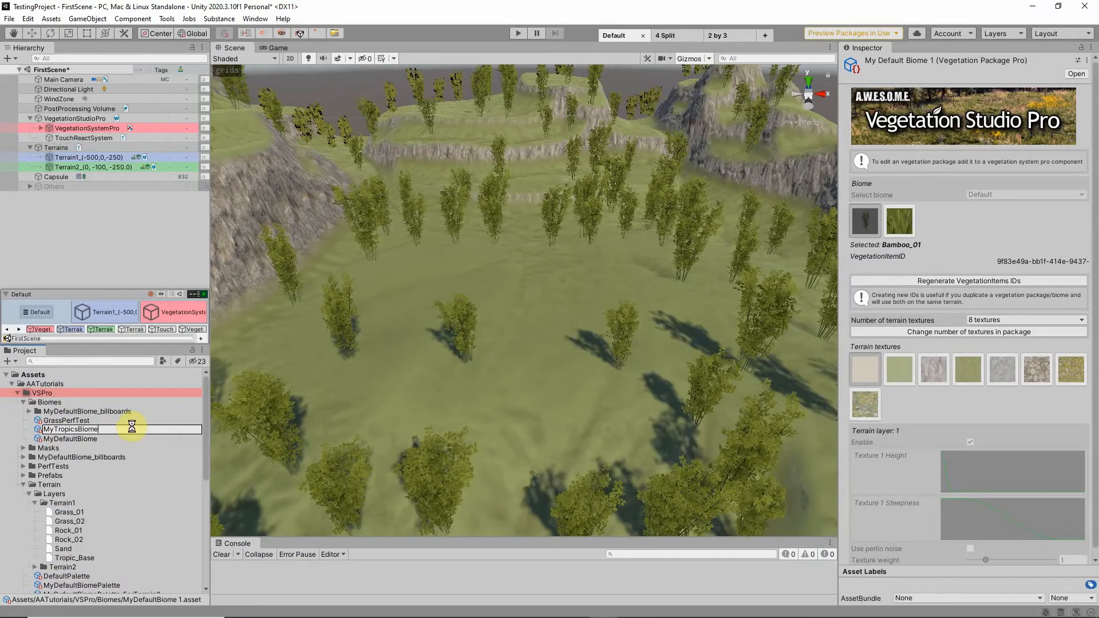
key("Return")
left_click(977, 280)
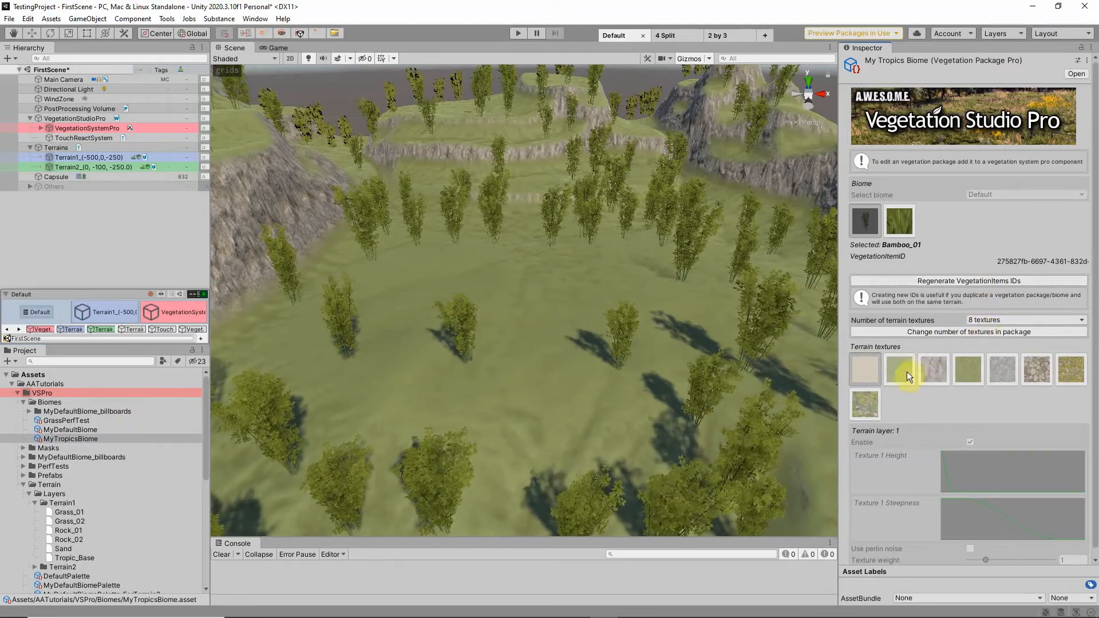
Step: Add MyTropicsBiome to VegetationSystemPro's vegetation packages as a Tropical Rain Forest biome named Tropics
left_click(166, 312)
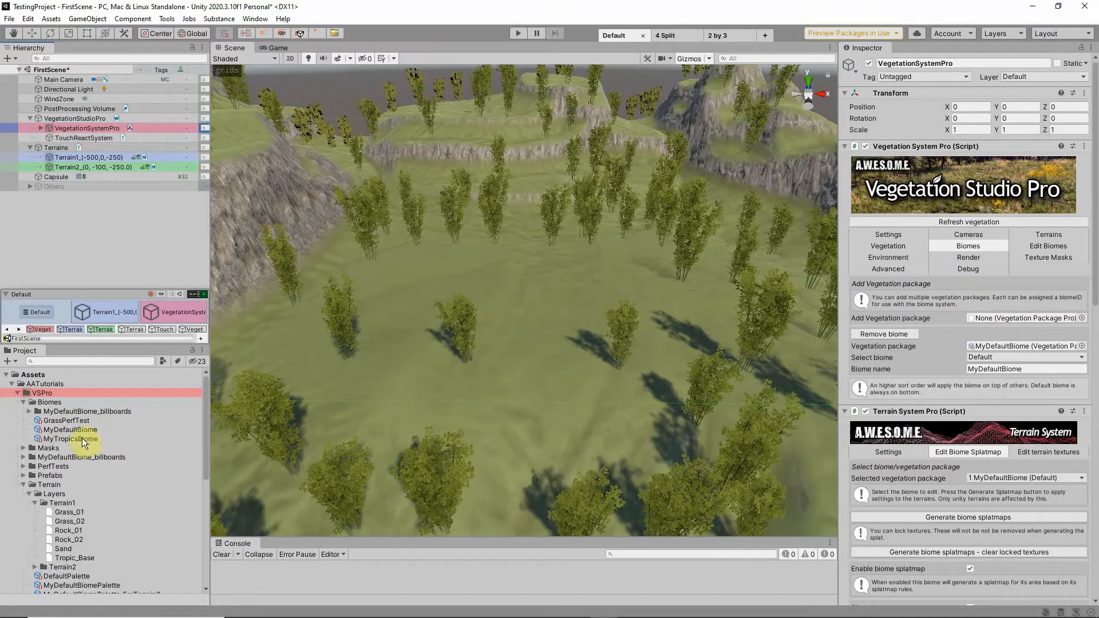
left_click_drag(85, 443, 1014, 318)
left_click(1012, 409)
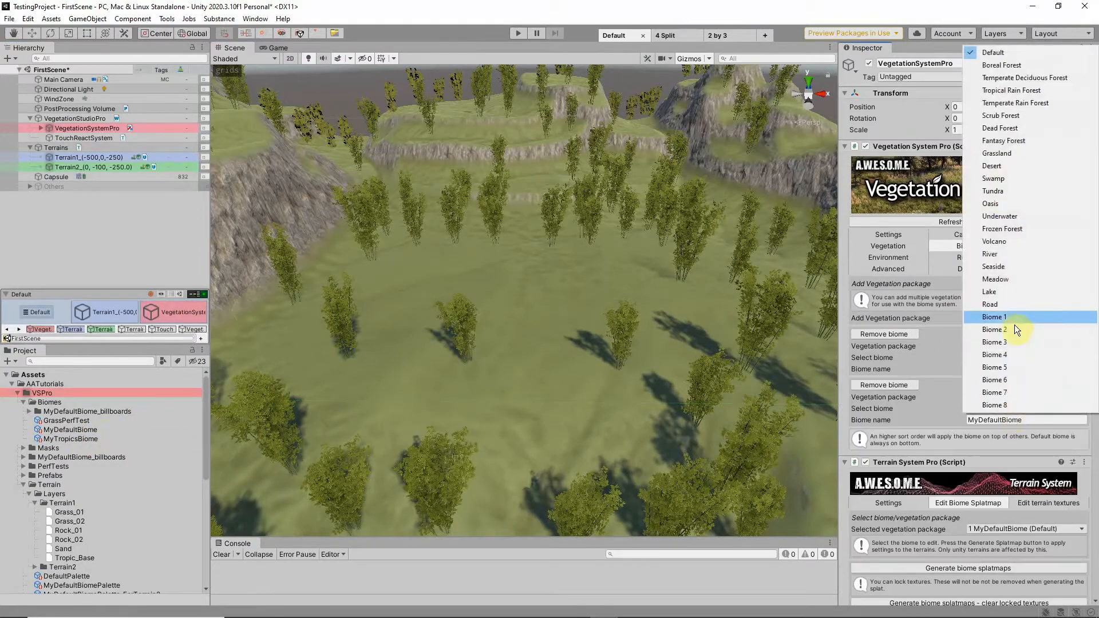
left_click(1008, 104)
left_click(1028, 422)
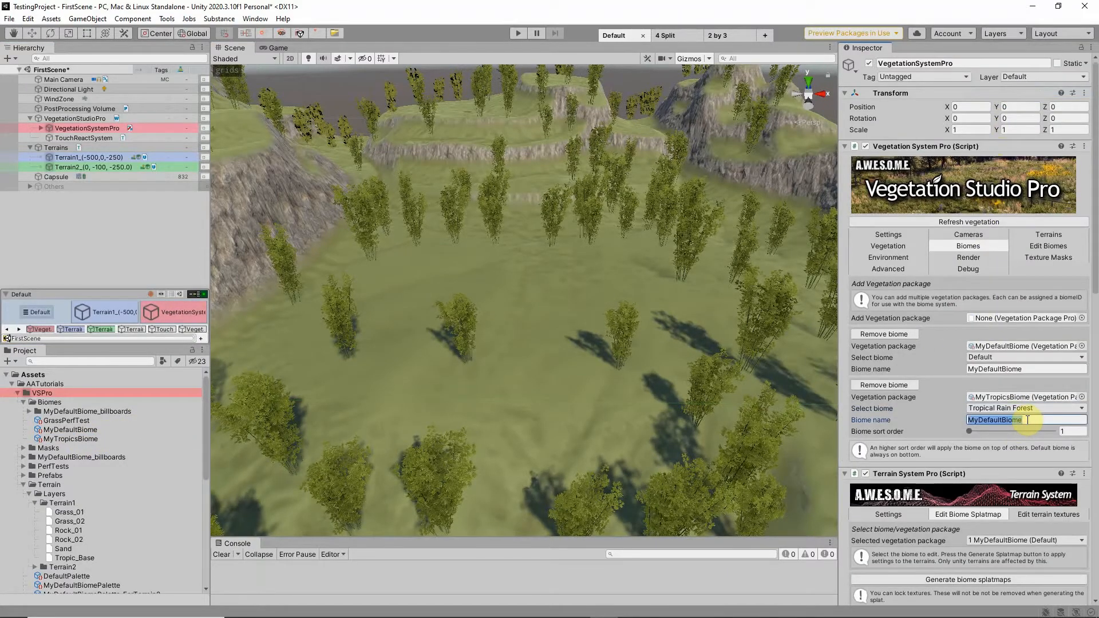
type("Tropics")
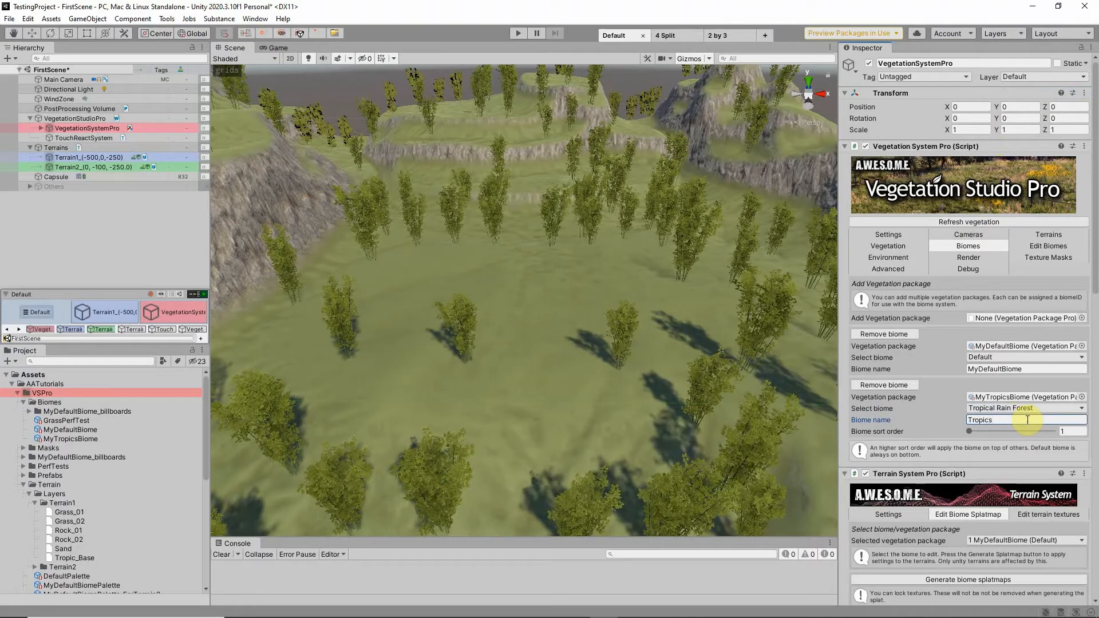
Step: Select Tropics (TropicalRainForest) as the vegetation package to edit in the Terrain System Pro biome splatmap settings
scroll(937, 380, "down", 6)
left_click(988, 232)
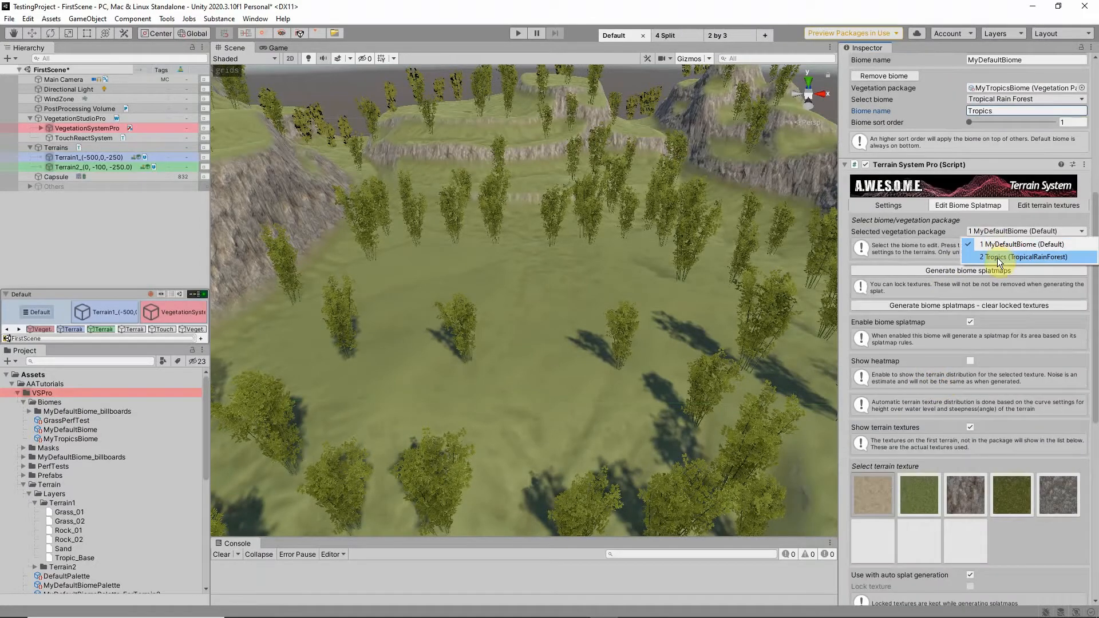
left_click(997, 258)
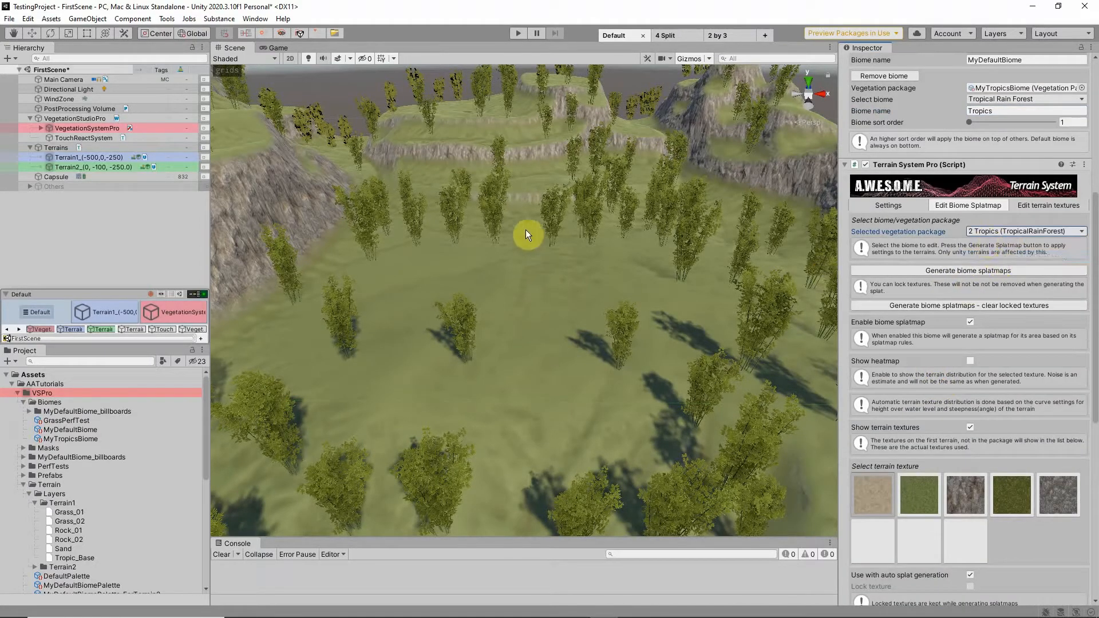
Step: Create an empty game object in the scene named Tropics Biome Area
left_click(9, 57)
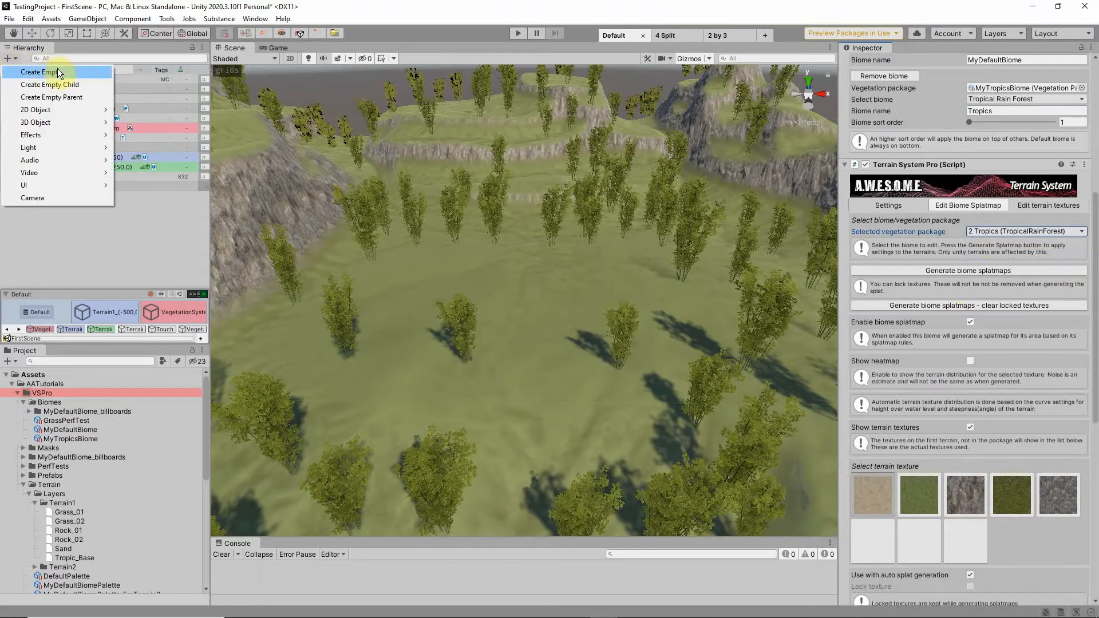
left_click(57, 69)
type("Tropics")
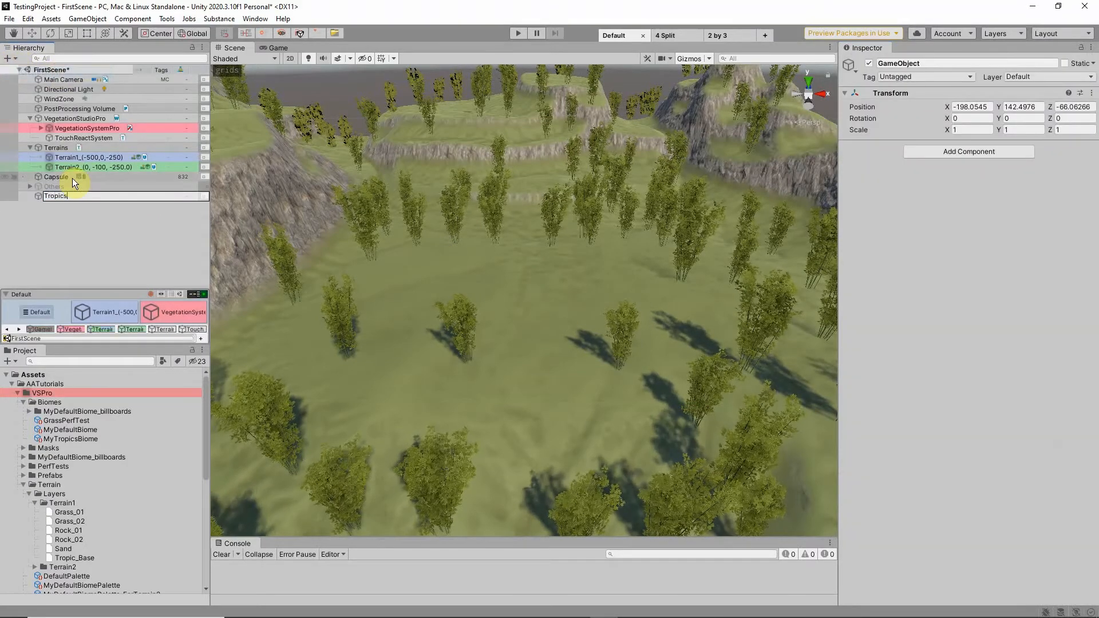
type(" Biome Area")
key("Return")
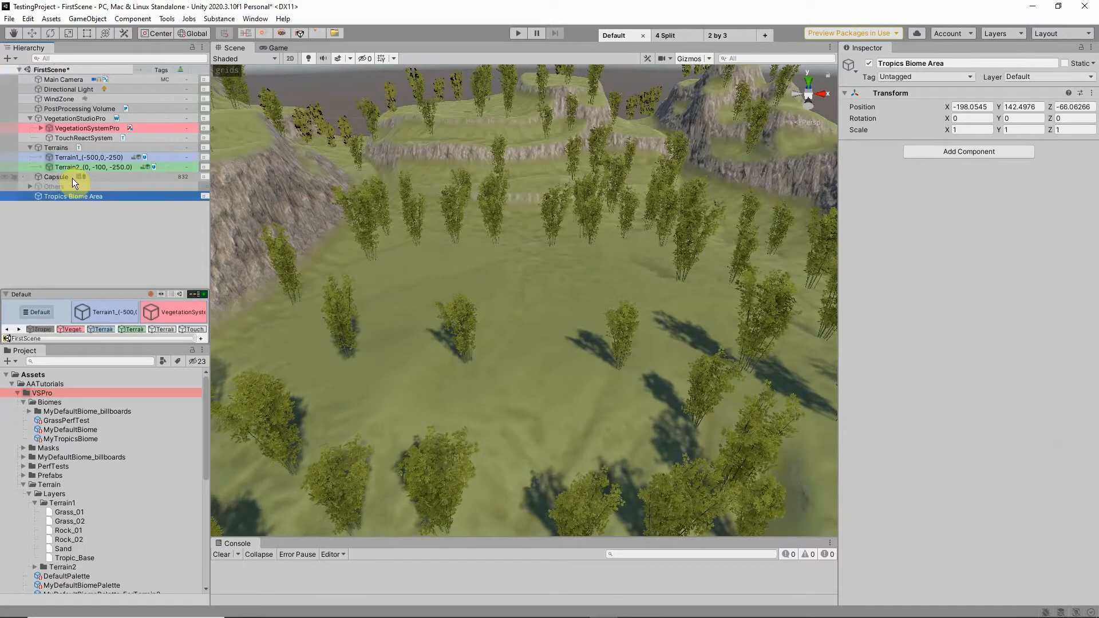
Step: Add a Biome Mask Area component to Tropics Biome Area and set its ground layers to Ground
left_click(926, 151)
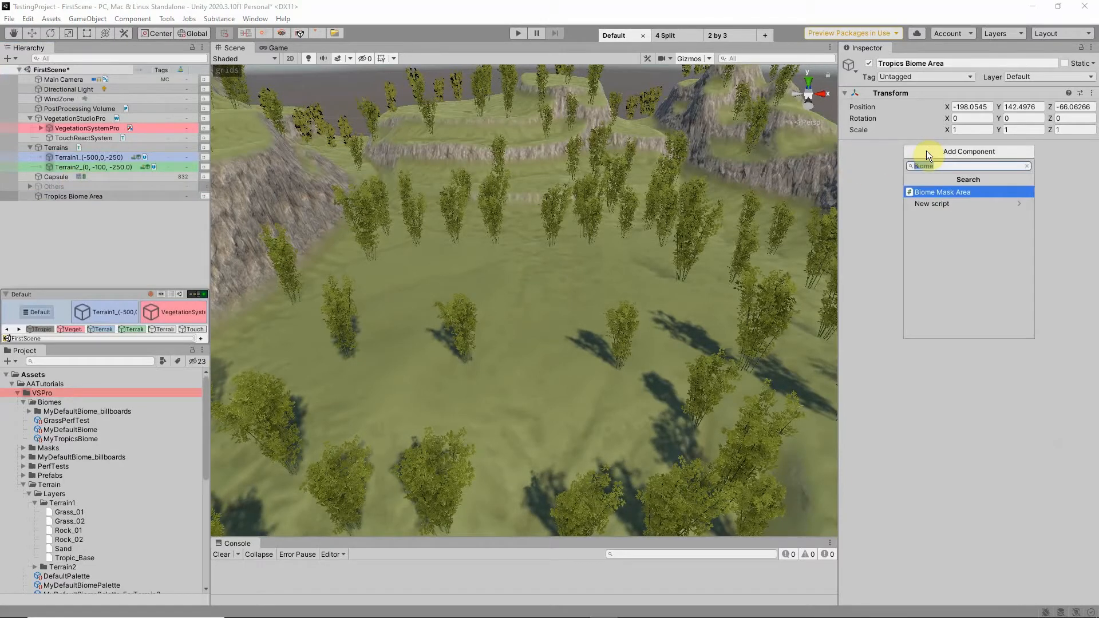
left_click(936, 193)
left_click(993, 328)
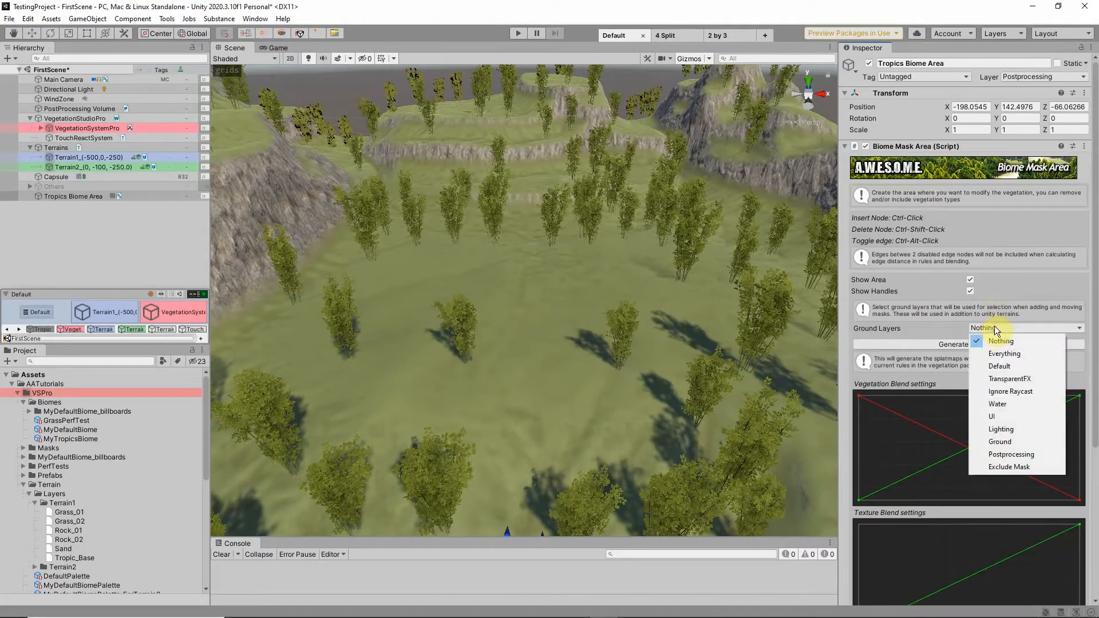
left_click(1009, 436)
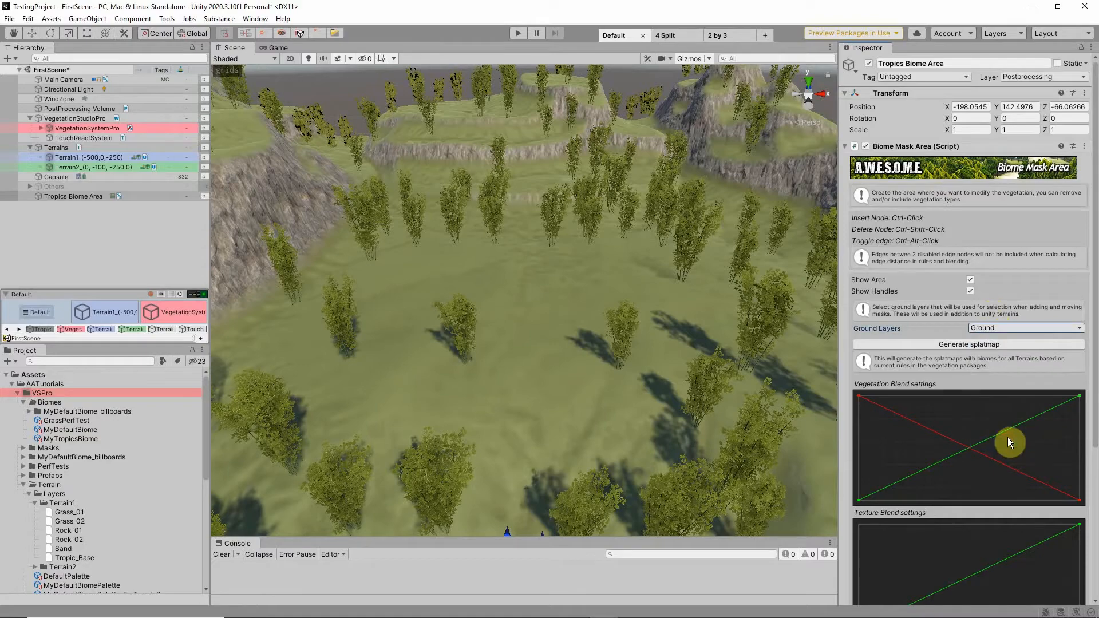
left_click(89, 157)
left_click(256, 150)
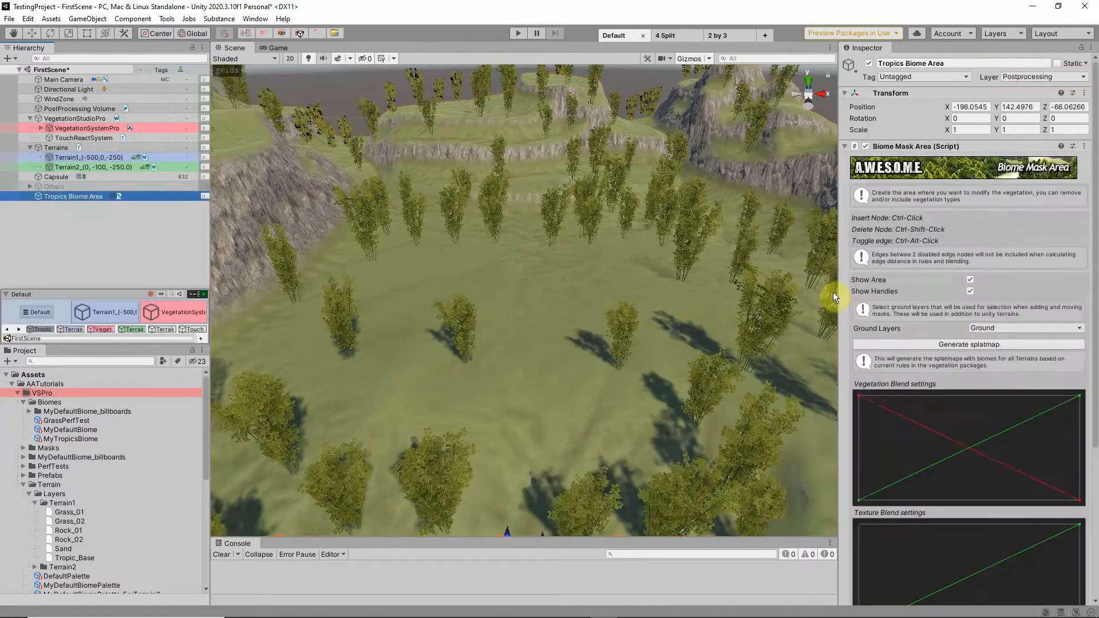
Step: Name the biome mask Tropics_01 and assign it the Tropical Rain Forest biome
scroll(973, 401, "down", 10)
type("_01")
left_click(1008, 542)
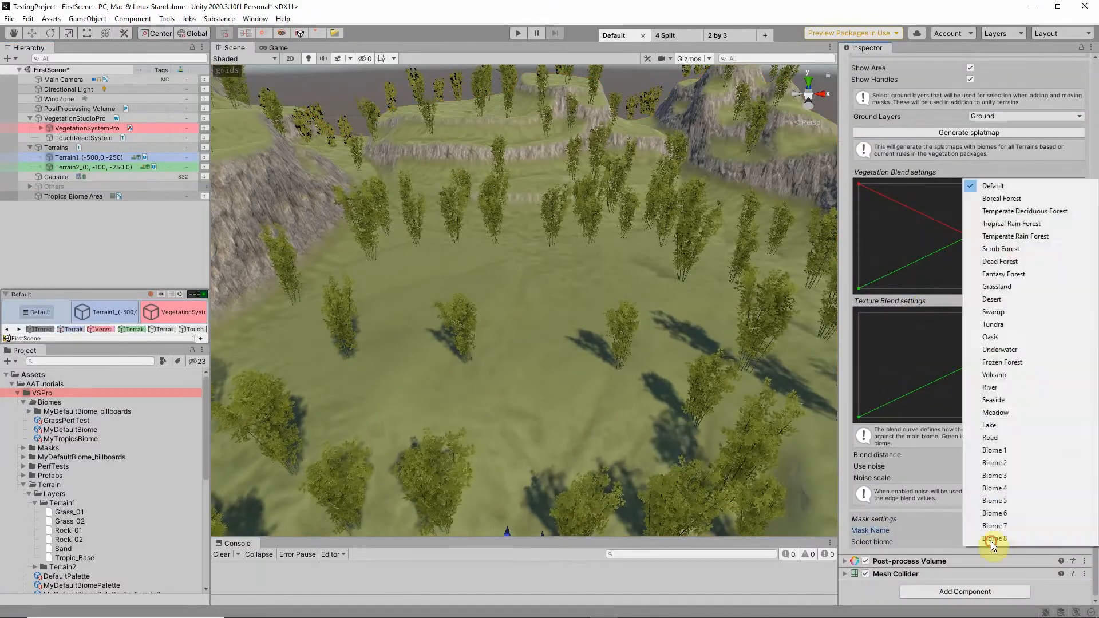
left_click(999, 221)
Step: Reposition the Tropics_01 mask's four corner nodes outward to enclose a larger four-sided area on the open grass
left_click(73, 197)
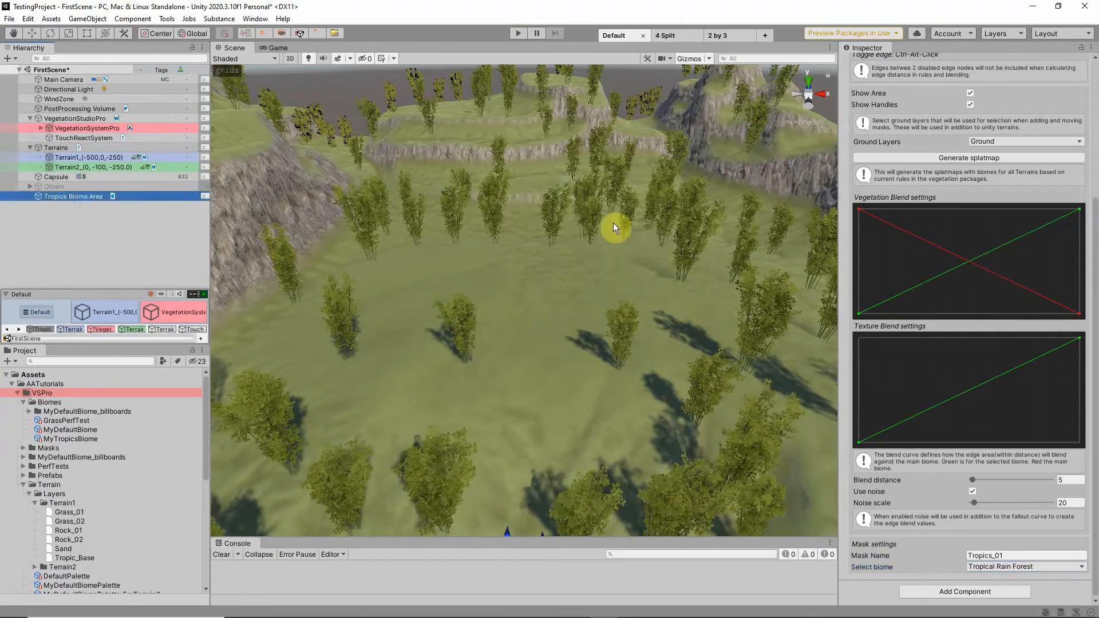
key("f")
left_click_drag(615, 228, 542, 353, "alt")
scroll(542, 354, "up", 5)
key("w")
left_click_drag(750, 366, 676, 306, "alt")
scroll(676, 306, "down", 5)
left_click_drag(517, 327, 558, 232)
scroll(559, 231, "up", 5)
left_click_drag(572, 275, 507, 191, "alt")
left_click_drag(574, 328, 604, 401)
left_click_drag(590, 302, 654, 285)
left_click_drag(499, 316, 425, 361)
left_click_drag(520, 289, 497, 246)
left_click_drag(497, 229, 607, 278, "alt")
left_click_drag(563, 258, 635, 212)
left_click_drag(631, 432, 763, 460)
left_click_drag(441, 445, 286, 486)
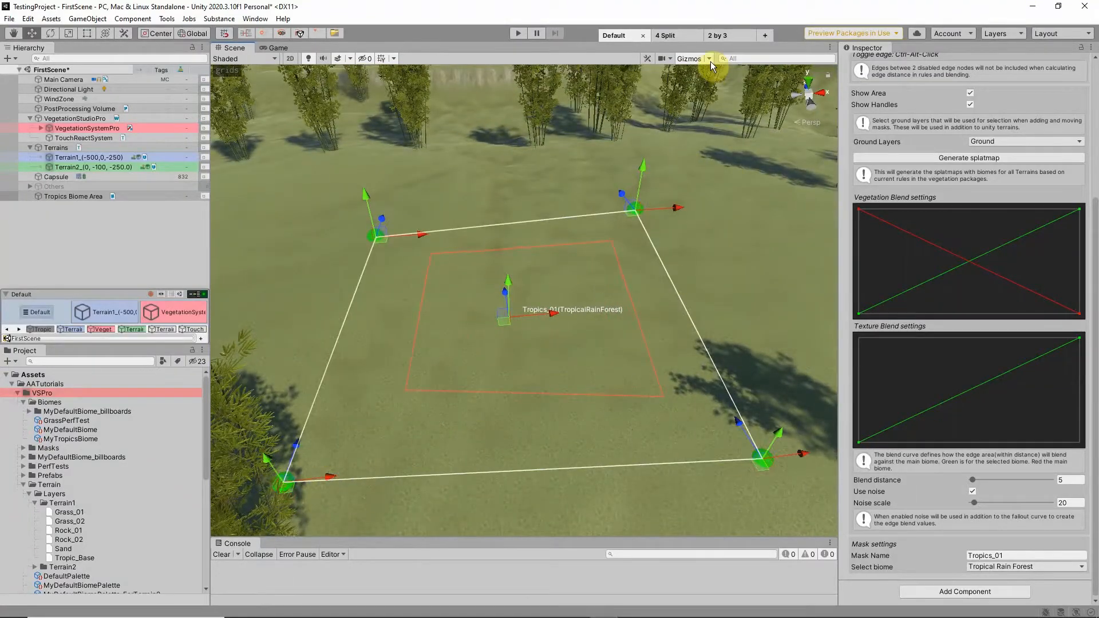
Step: Review the scene gizmo visibility of the biome mask, vegetation mask and VegetationSystemPro scripts
left_click(710, 60)
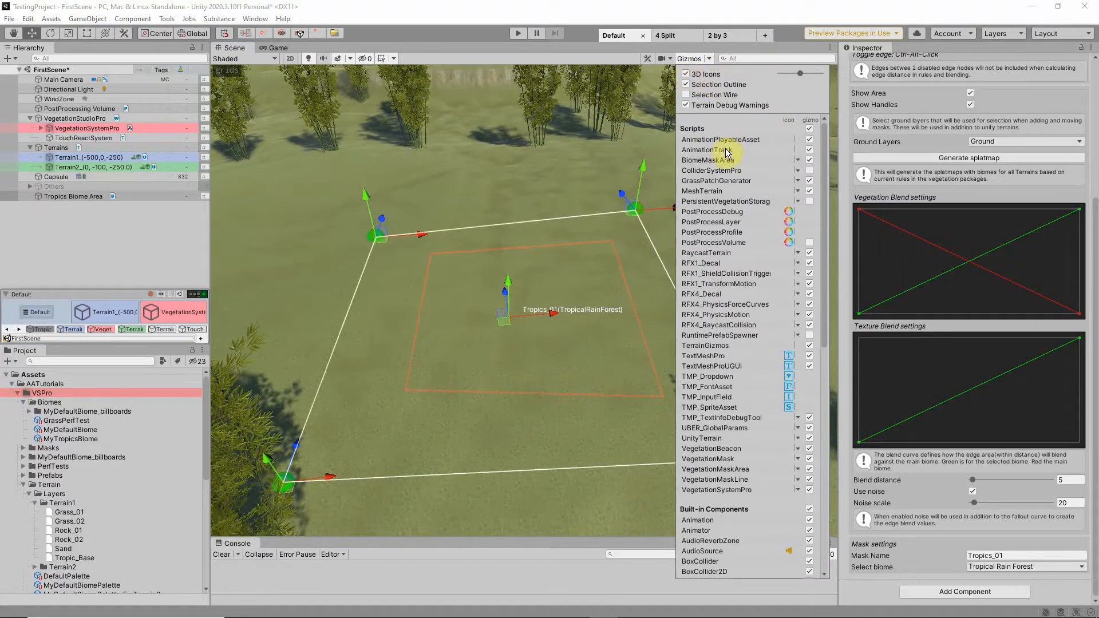
scroll(751, 205, "down", 3)
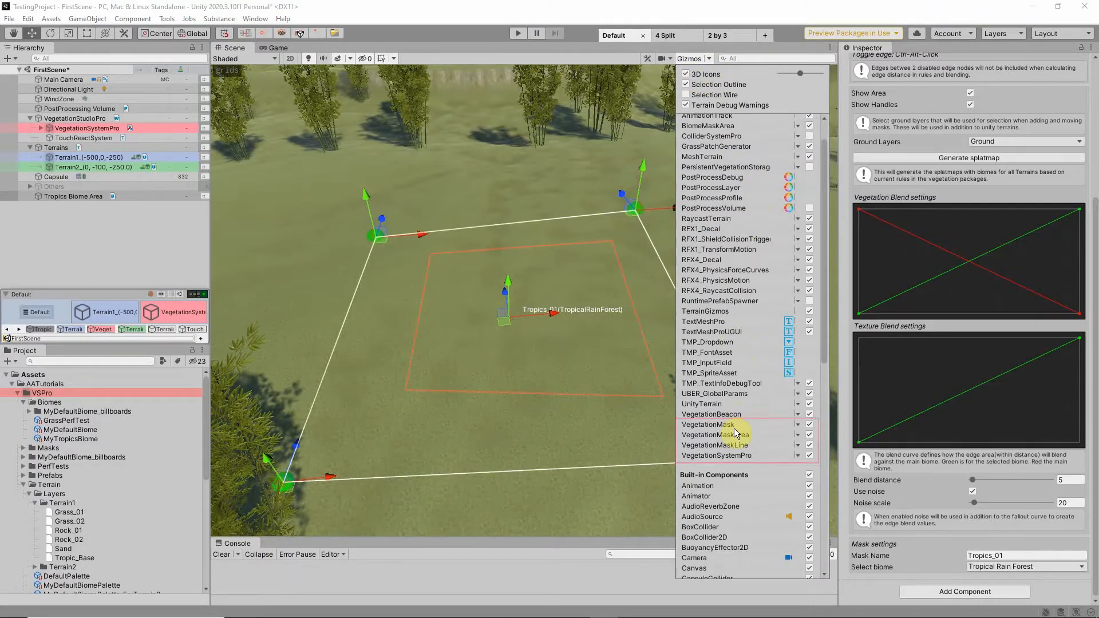
left_click(710, 59)
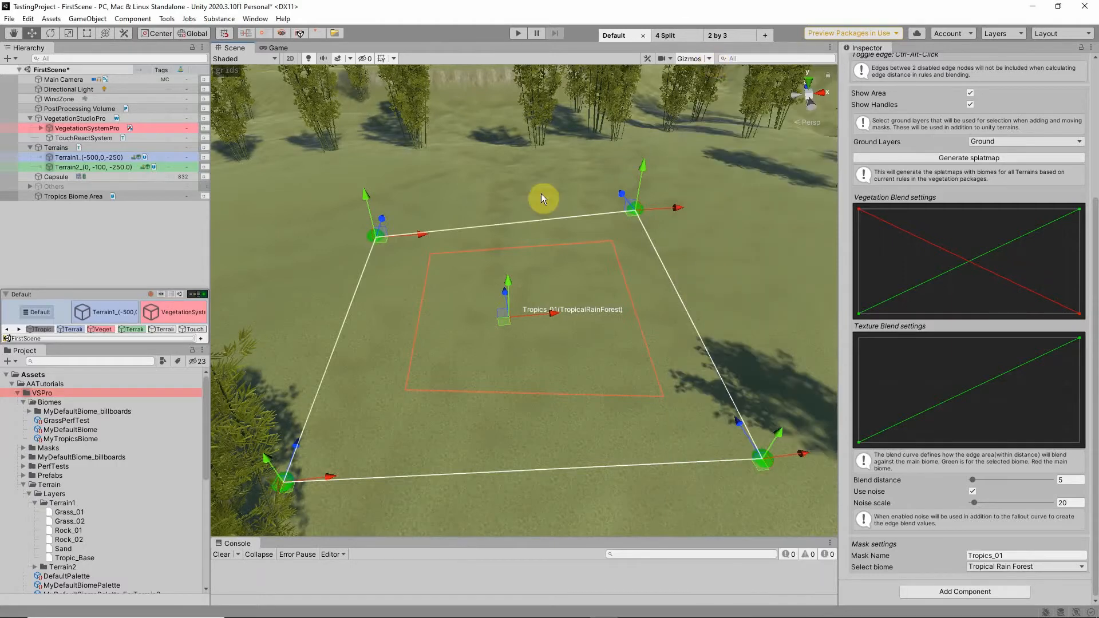
Step: Generate the splatmap from Tropics Biome Area, and show the Tropics package's biome splatmap settings in VegetationSystemPro
left_click_drag(541, 194, 532, 198, "alt")
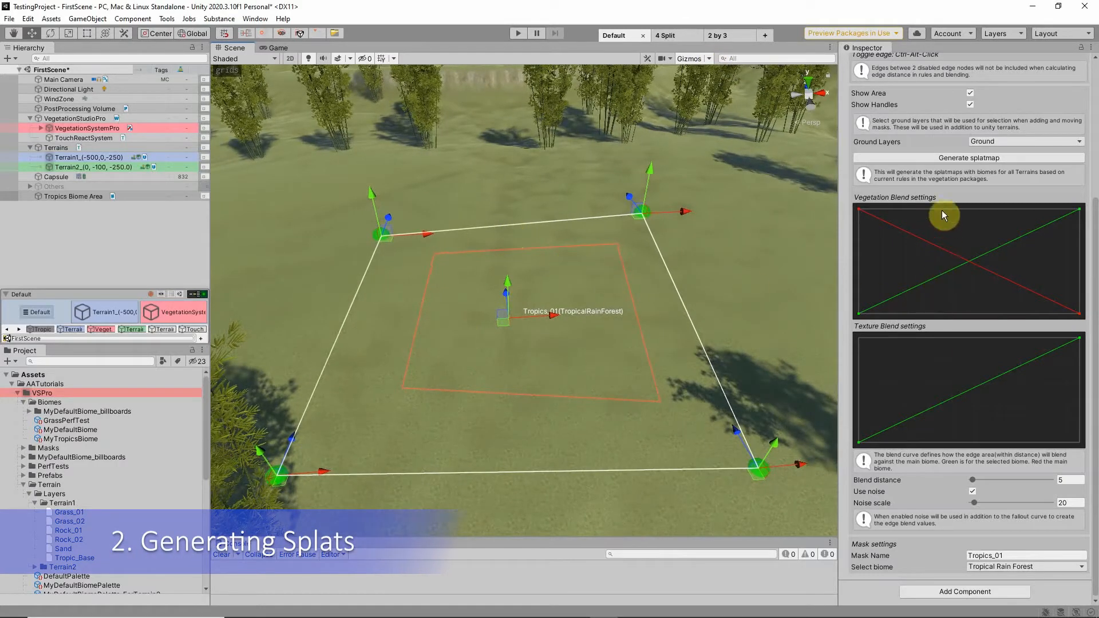
left_click(949, 163)
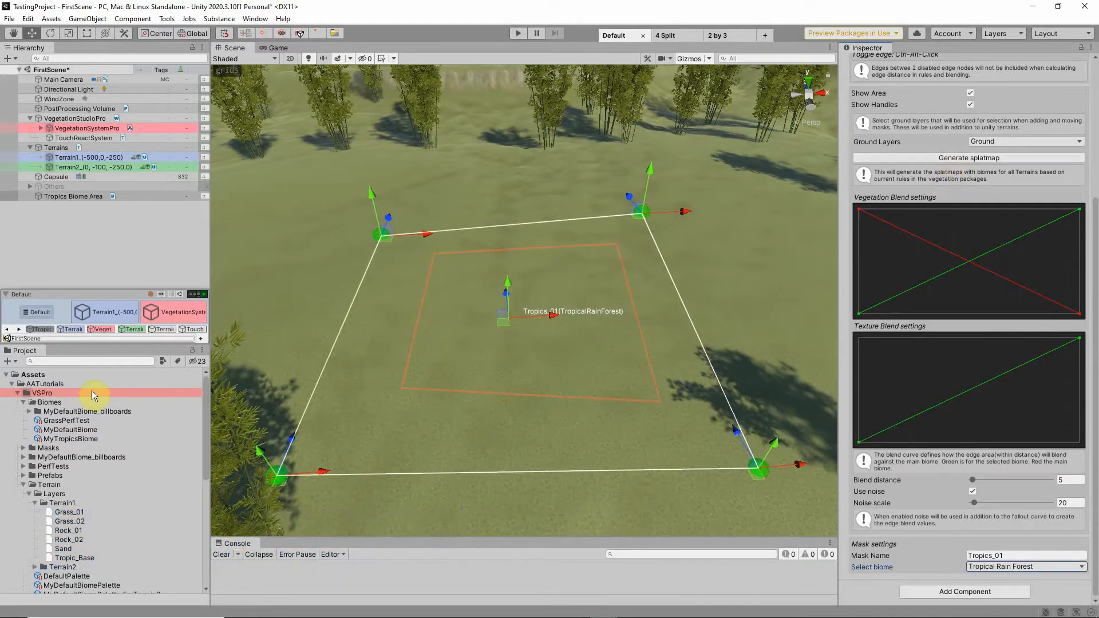
left_click(163, 315)
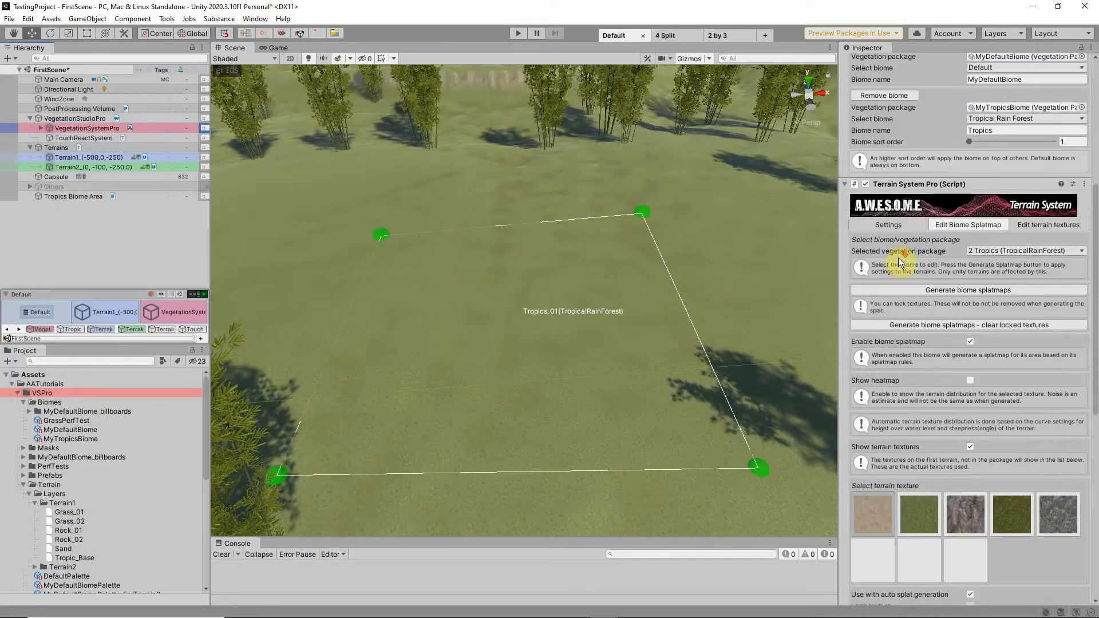
scroll(922, 240, "down", 5)
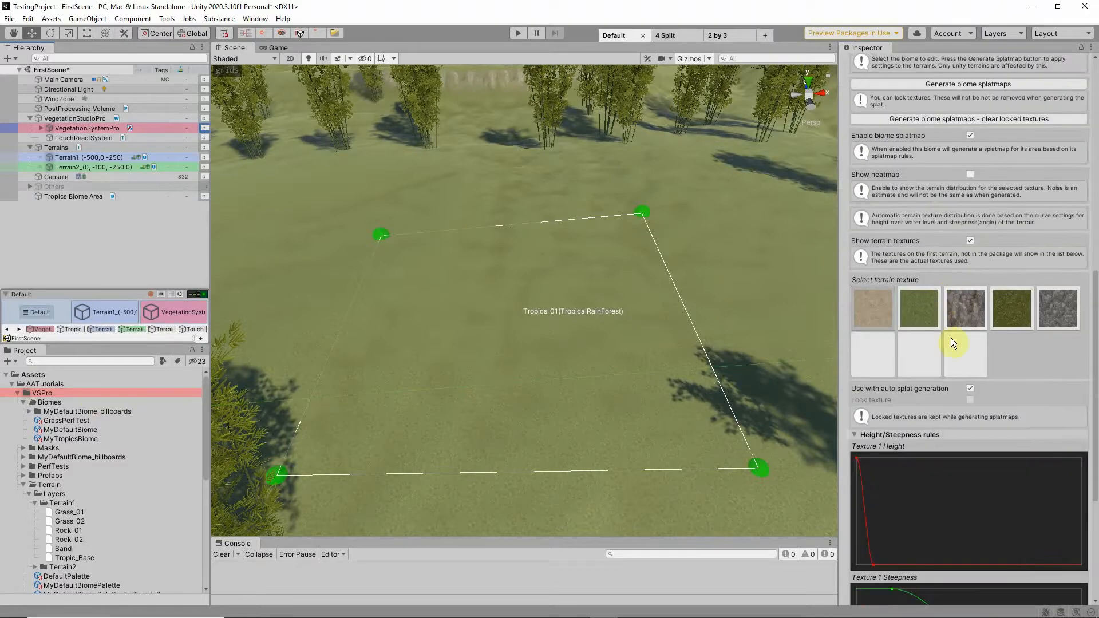
scroll(928, 263, "up", 3)
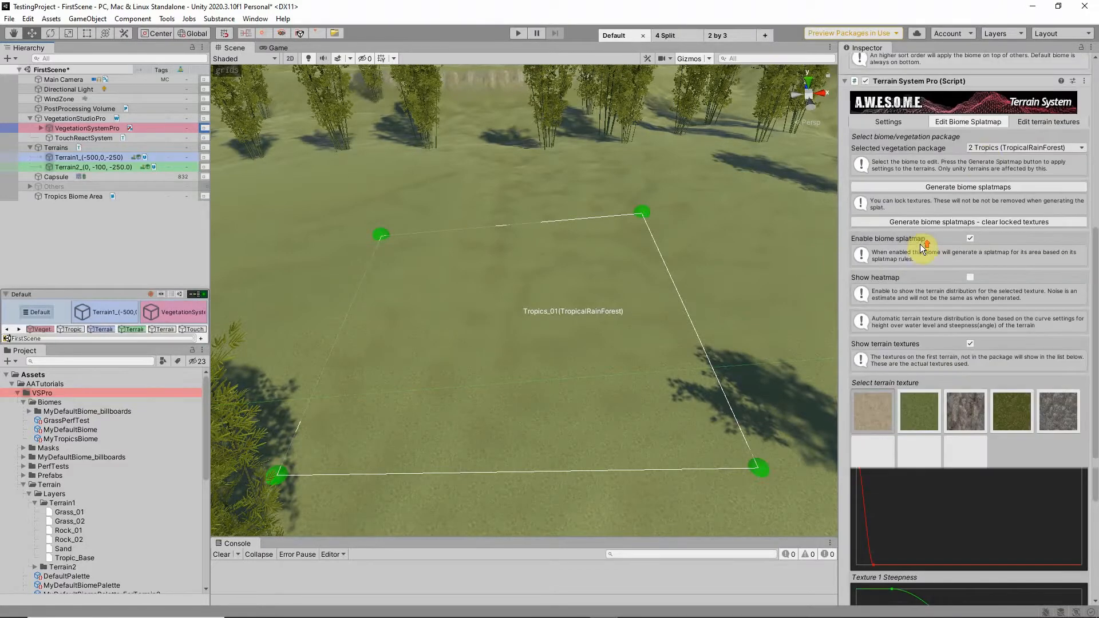
Step: Turn on the heatmap for the Tropics package and review the distribution of each of its five terrain textures
left_click(994, 148)
left_click(987, 174)
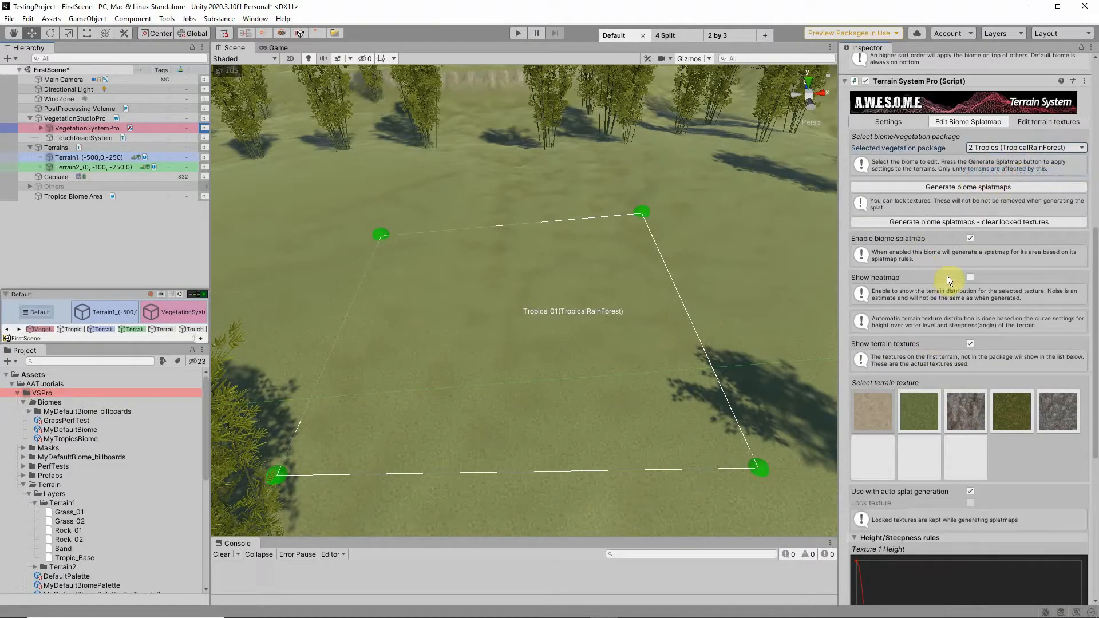
left_click(971, 279)
scroll(881, 424, "down", 3)
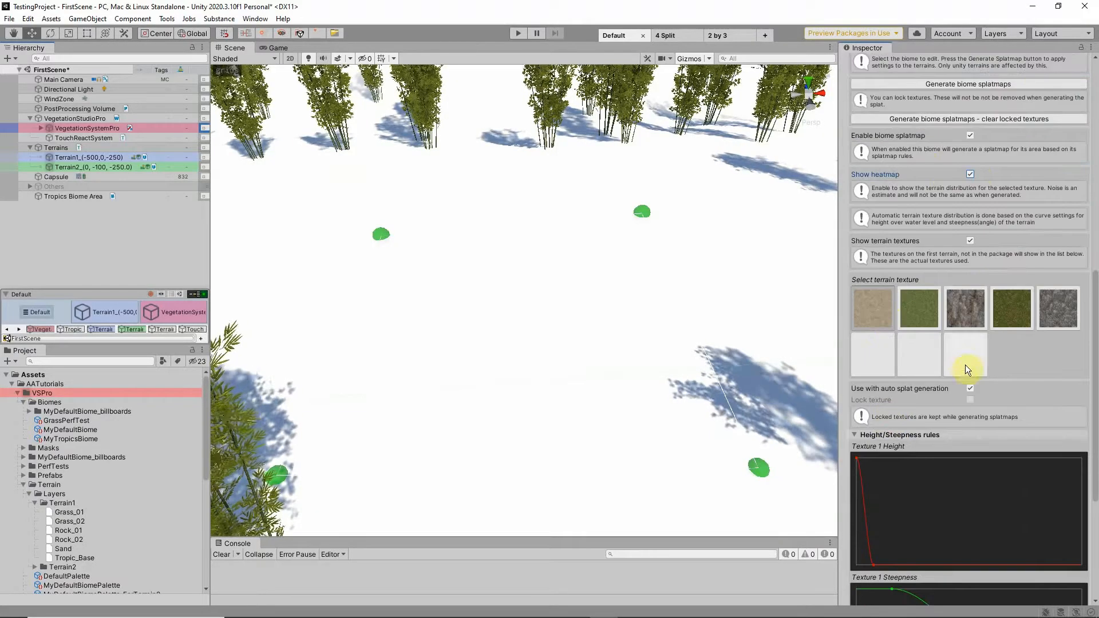
left_click(919, 308)
left_click(967, 315)
left_click(1010, 315)
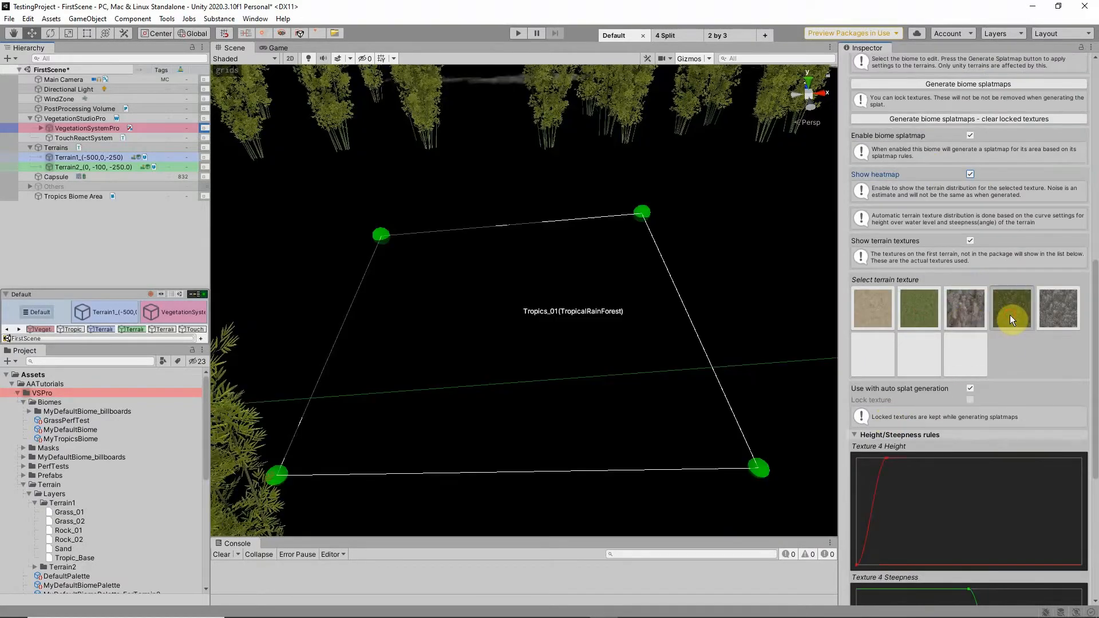
left_click(1056, 326)
left_click(1013, 324)
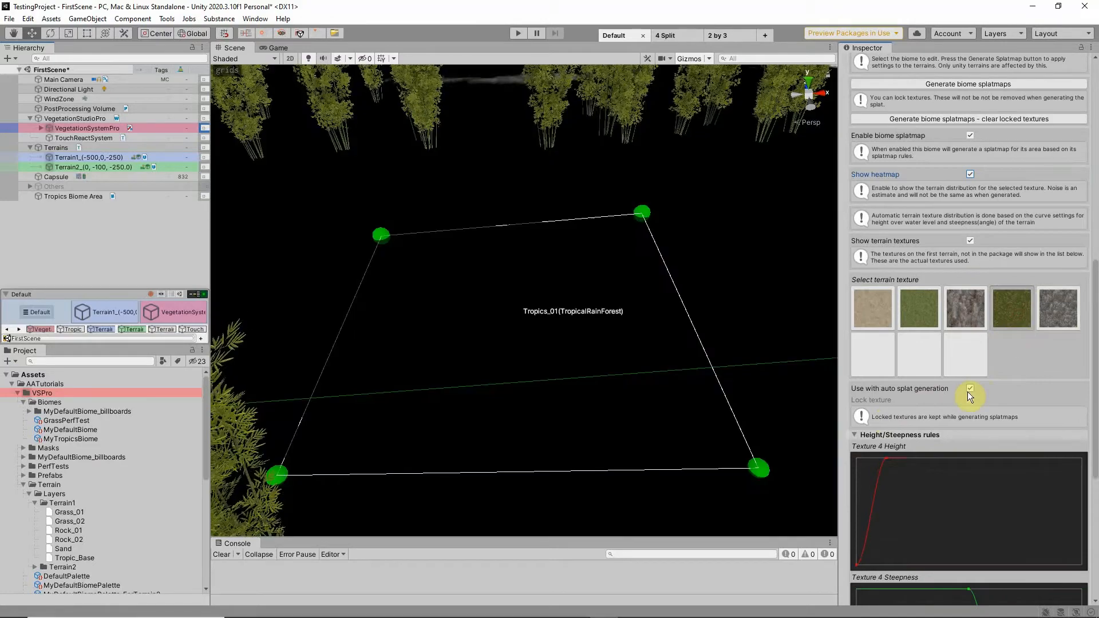
Step: Exclude the Tropics package's grass and rock textures from auto splat generation
left_click(970, 390)
left_click(968, 322)
left_click(919, 312)
left_click(969, 389)
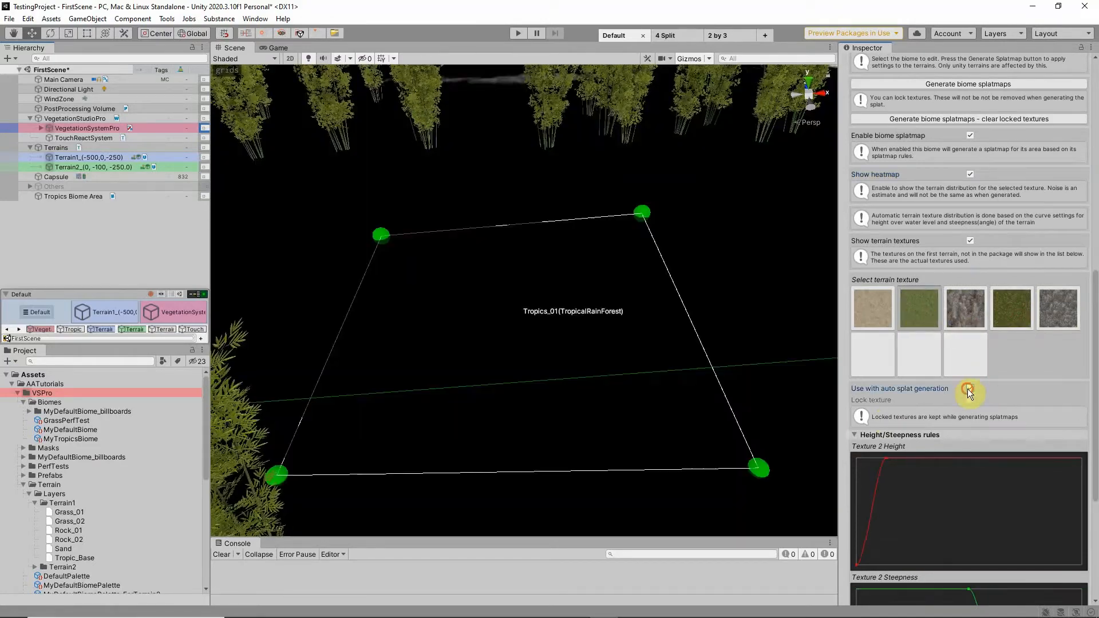
Step: Include the sand texture in auto splat generation and flatten its height curve to 100% density at all heights
left_click(869, 318)
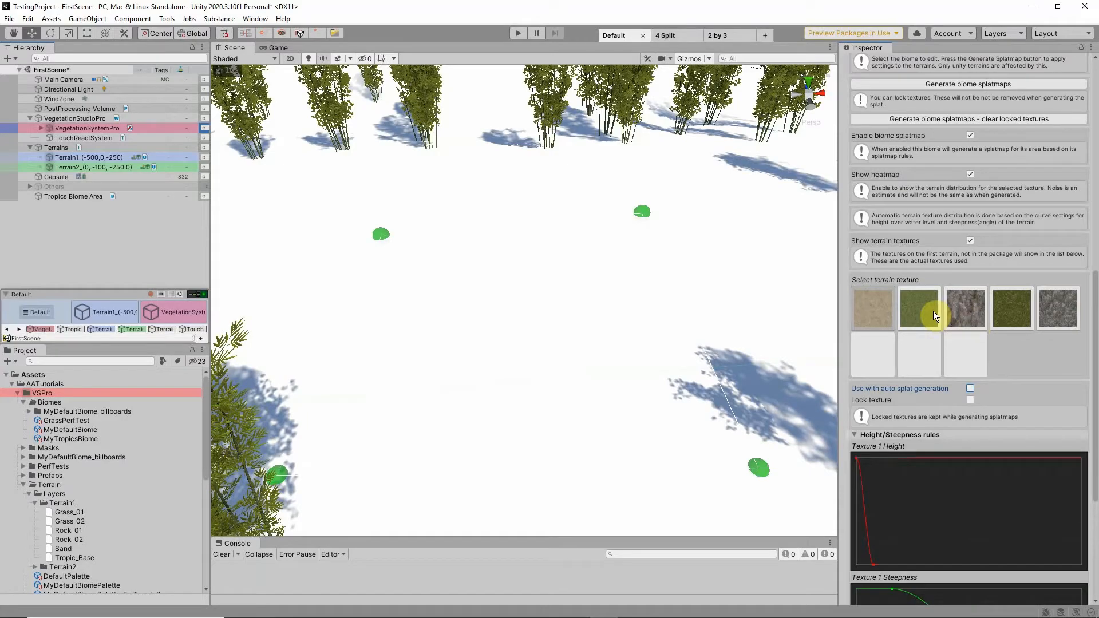
left_click(926, 390)
scroll(925, 395, "down", 3)
left_click_drag(874, 463, 1079, 348)
Step: Generate the biome splatmaps and bring the Tropics_01 area into close view
scroll(1046, 292, "up", 6)
left_click(964, 189)
right_click_drag(499, 342, 488, 361)
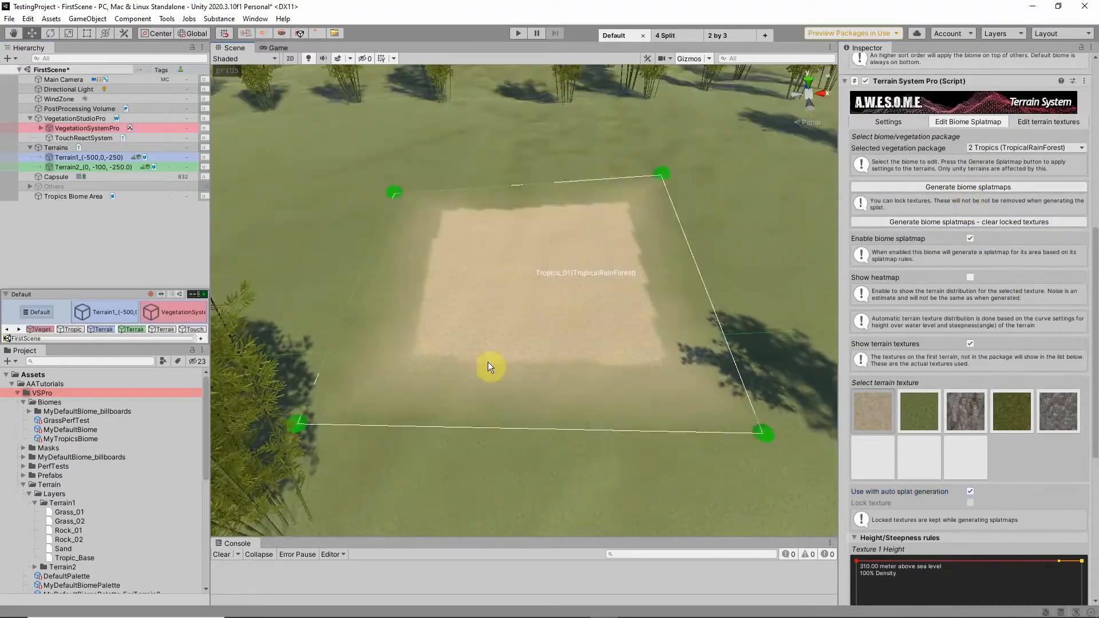
scroll(551, 355, "up", 3)
Step: Enable inverse perlin noise on the sand texture with noise scale 15, using the heatmap as preview
scroll(551, 355, "down", 2)
scroll(940, 315, "down", 3)
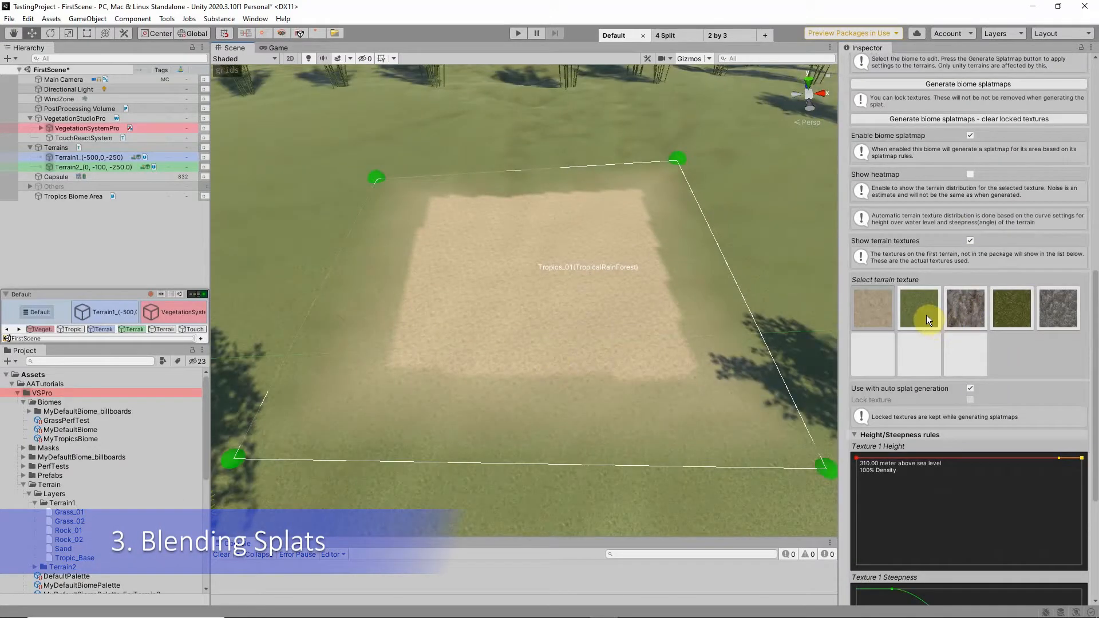
scroll(926, 315, "down", 6)
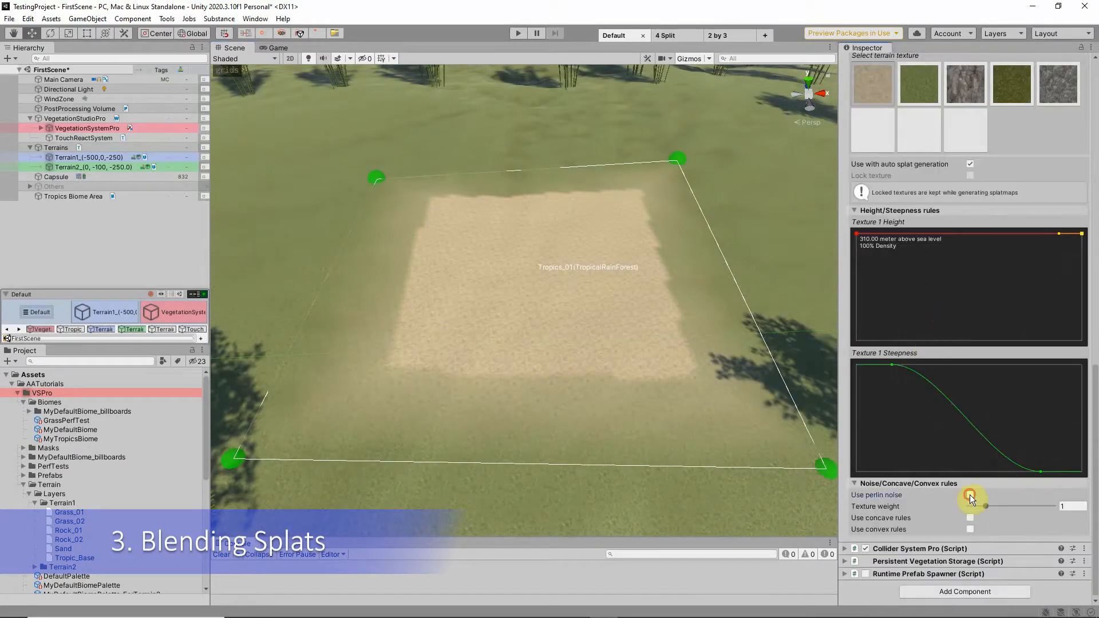
left_click(970, 494)
scroll(984, 365, "up", 12)
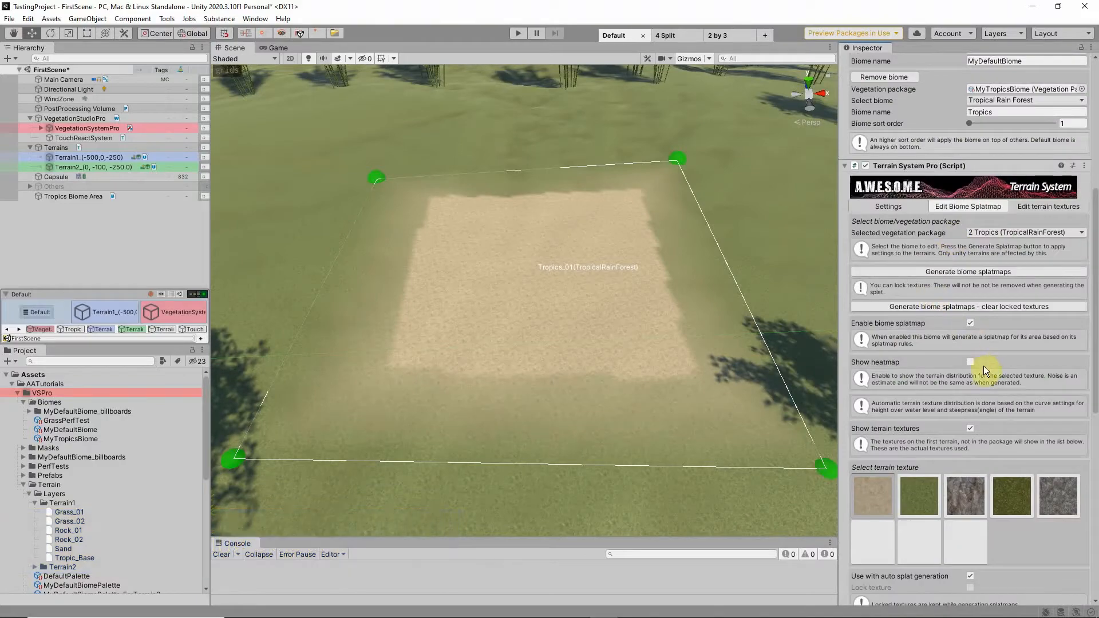
scroll(939, 344, "down", 12)
left_click_drag(1005, 484, 980, 484)
left_click(971, 472)
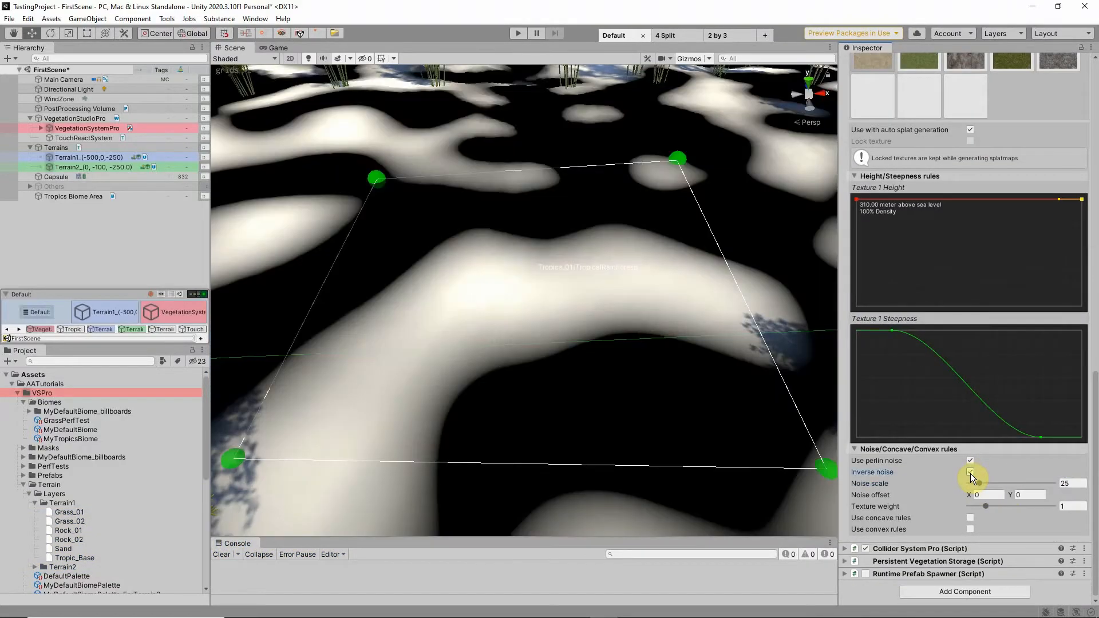
left_click(1075, 483)
type("15")
Step: Regenerate the biome splatmaps with the sand texture's noise rules
scroll(951, 247, "up", 9)
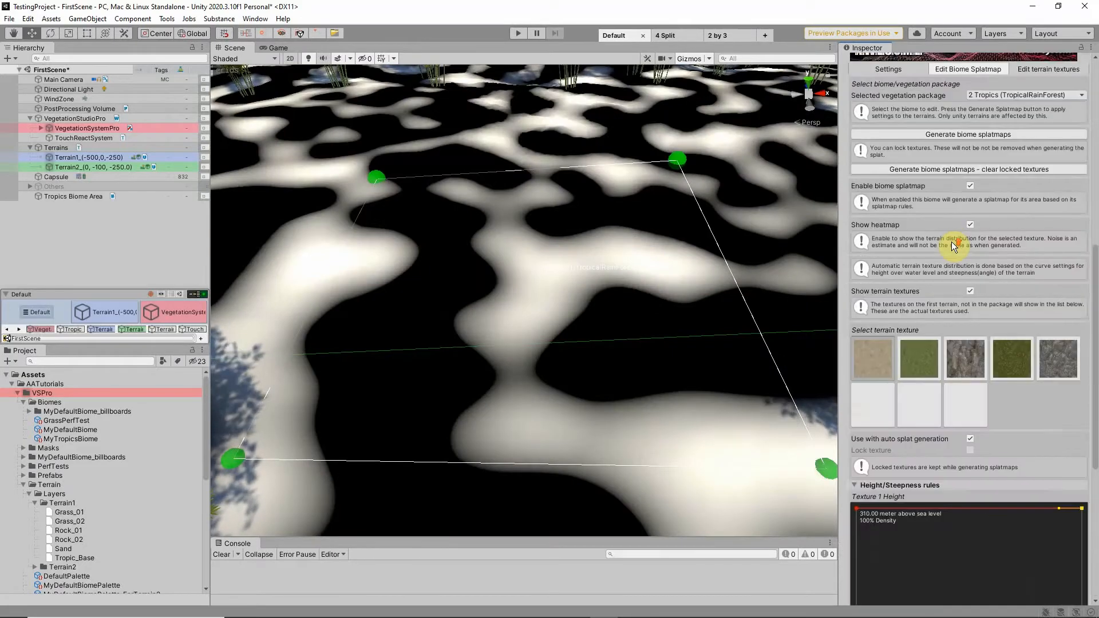
scroll(951, 242, "up", 3)
left_click(953, 239)
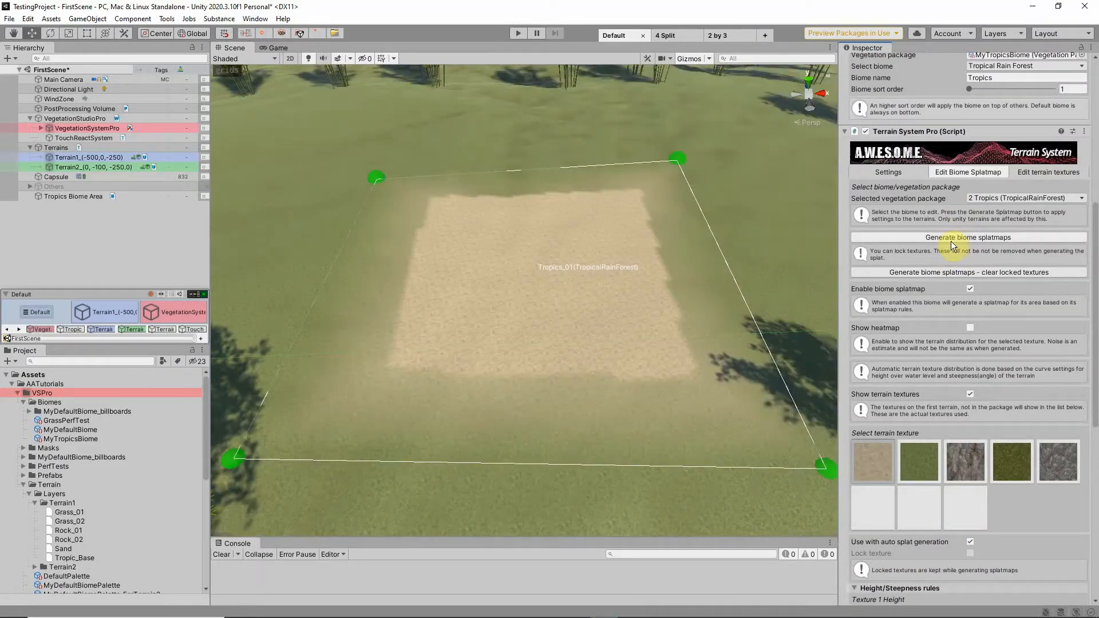
Step: Include the light green grass texture (Texture 2) in auto splat generation and show its heatmap
scroll(955, 321, "down", 5)
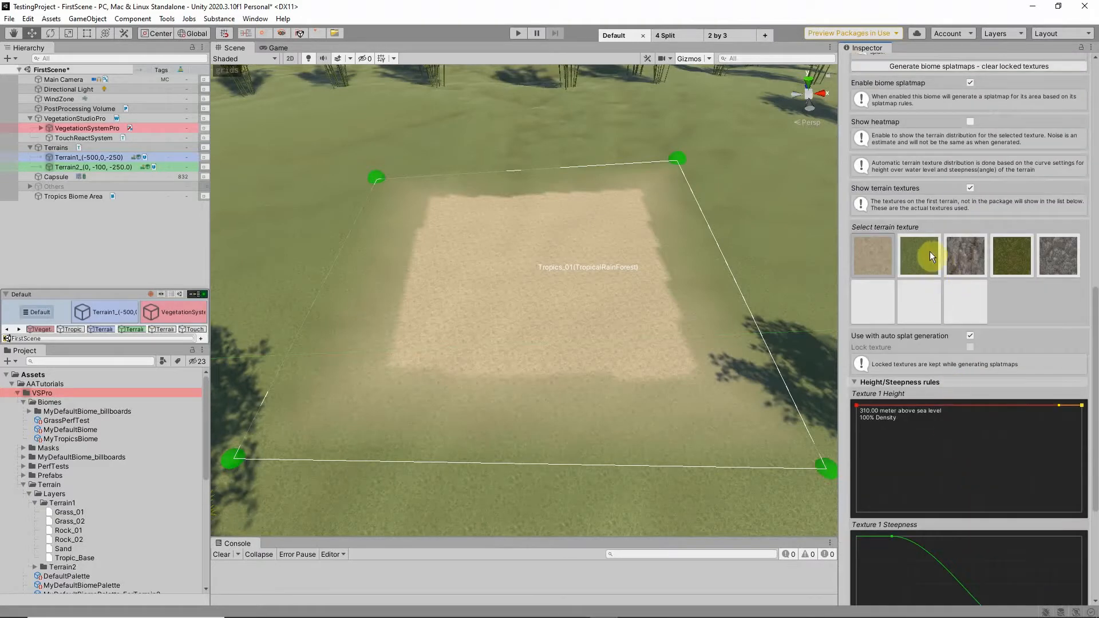
left_click(922, 263)
left_click(970, 337)
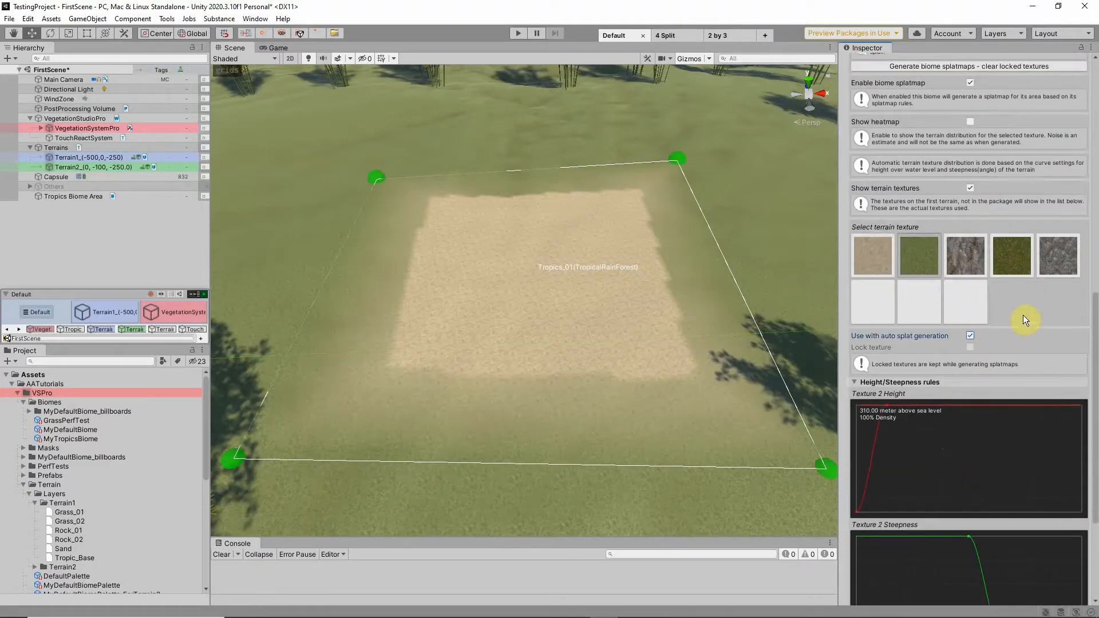
scroll(1022, 315, "down", 5)
scroll(1011, 420, "up", 6)
scroll(971, 130, "up", 3)
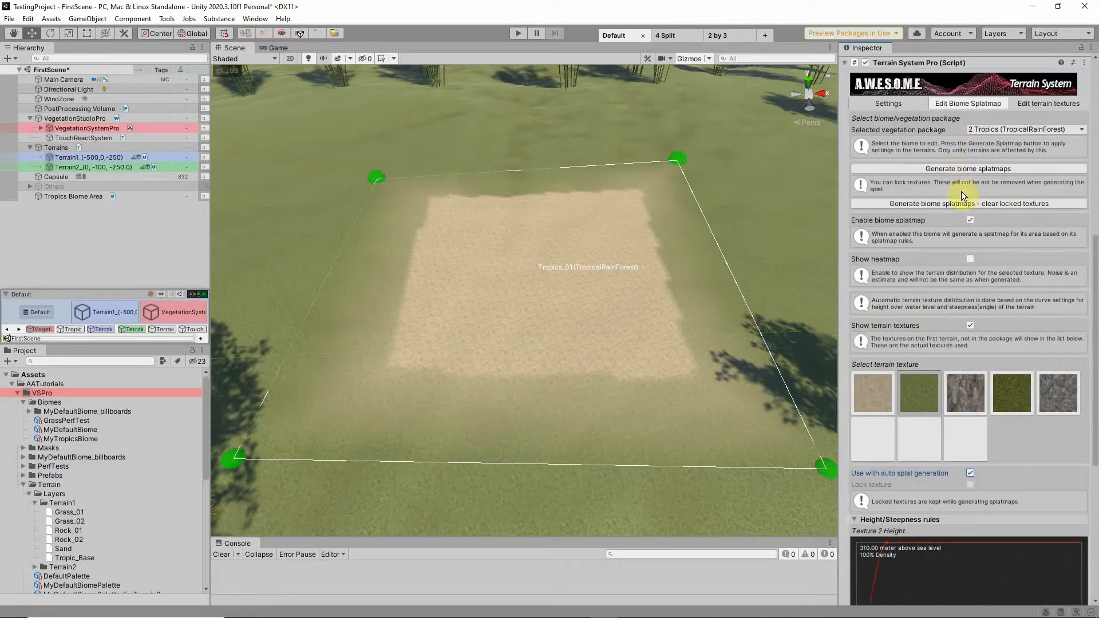
left_click(970, 259)
scroll(940, 252, "down", 3)
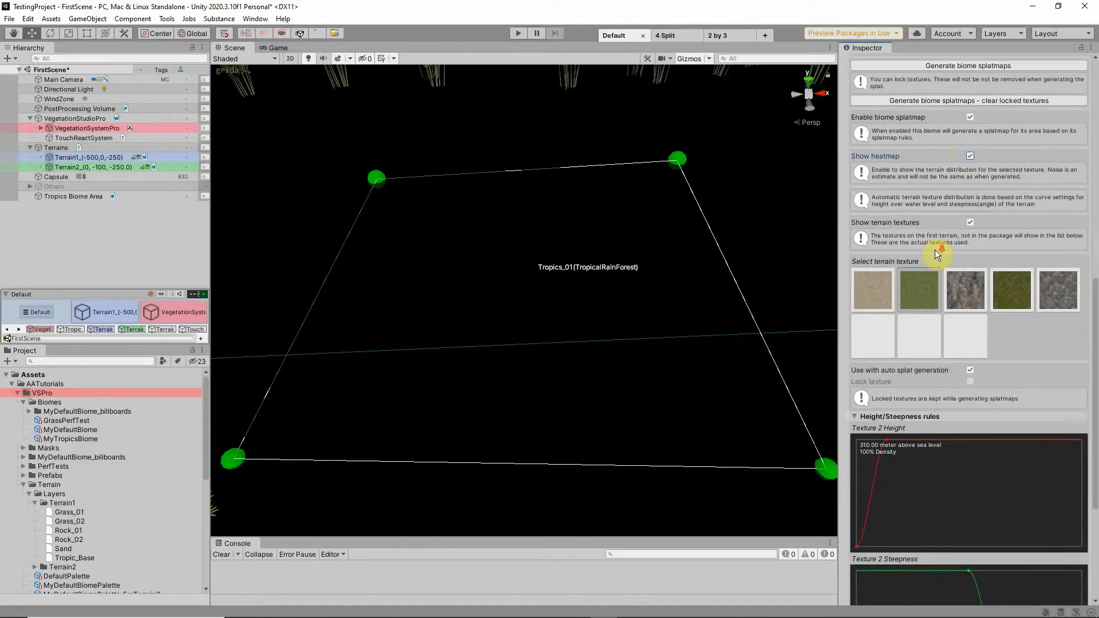
Step: Set the sand texture's weight to 2 and generate the biome splatmaps
left_click(864, 297)
scroll(918, 292, "down", 6)
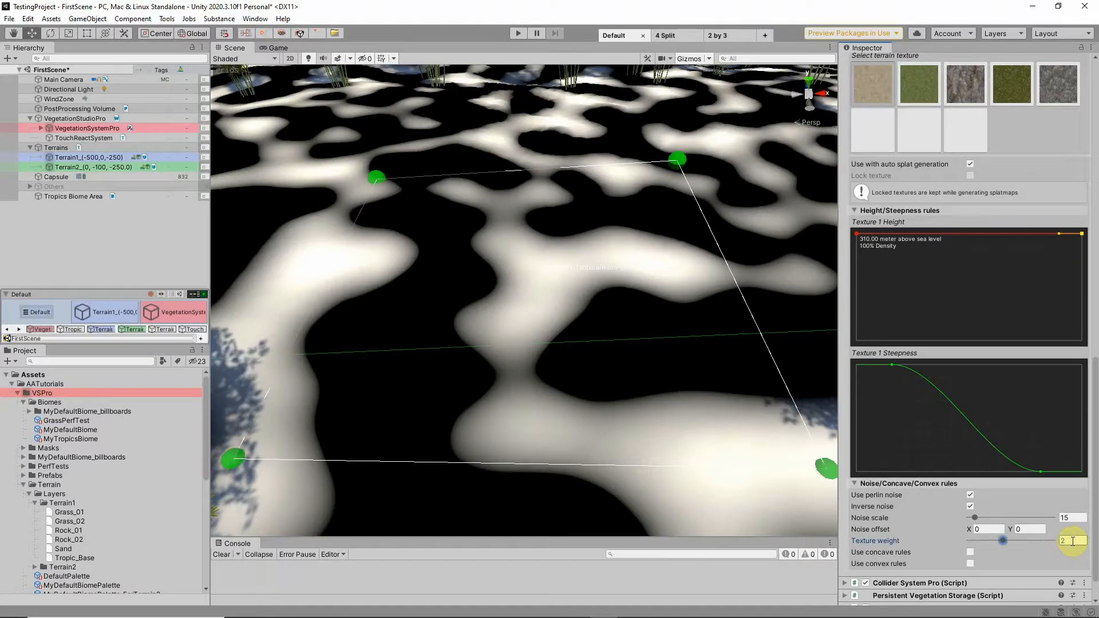
scroll(971, 167, "up", 9)
left_click(967, 168)
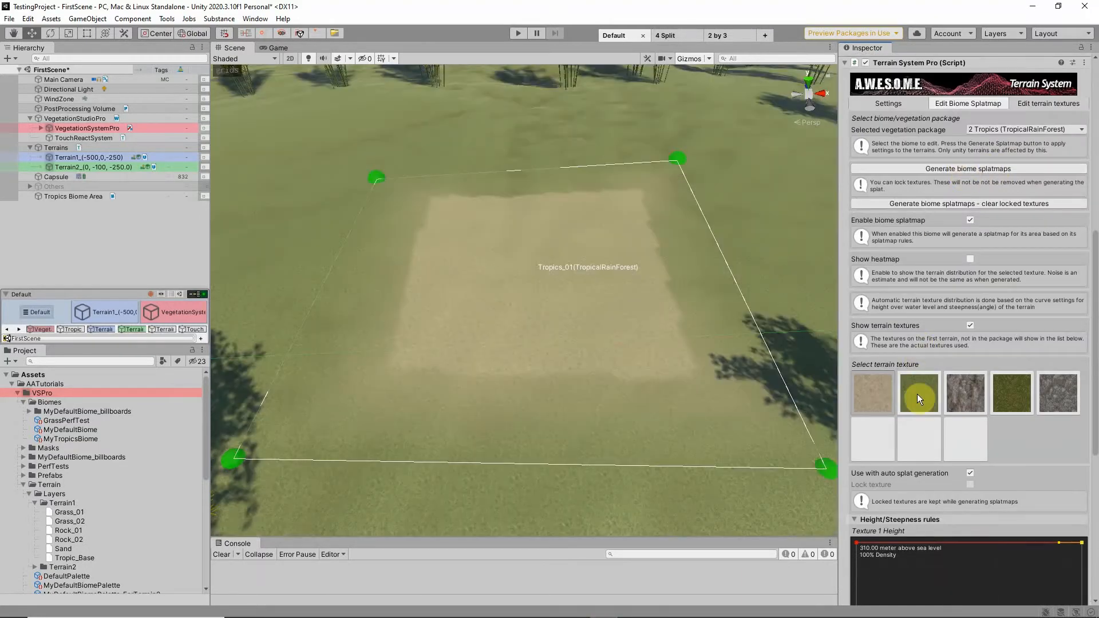
Step: Change the sand texture's weight once more and regenerate the biome splatmaps
scroll(920, 393, "down", 9)
left_click(1074, 540)
scroll(961, 229, "up", 9)
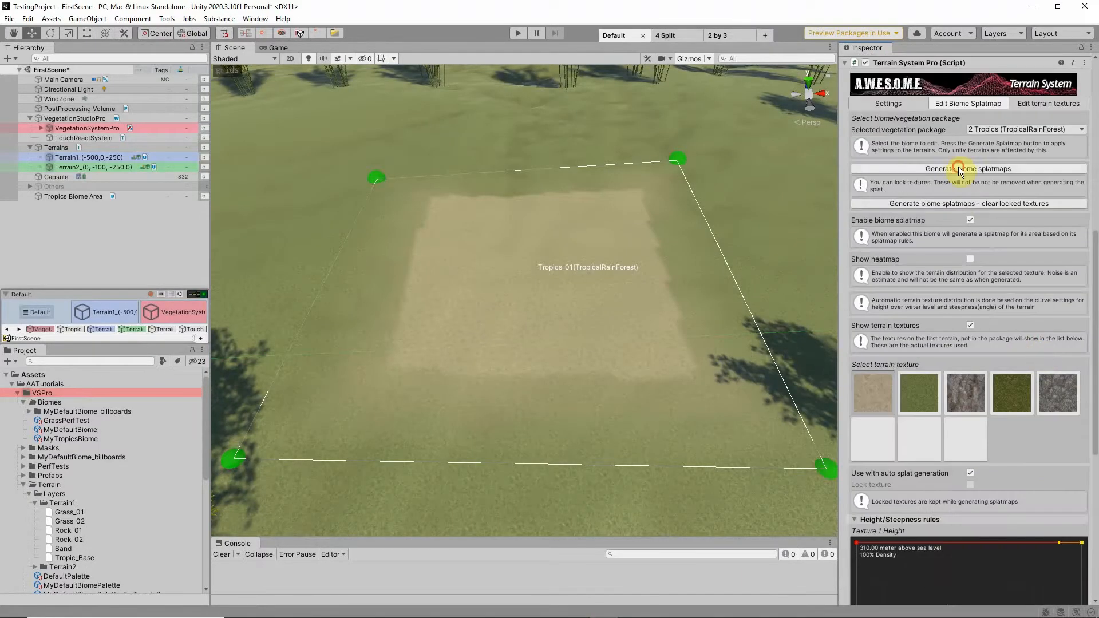
left_click(960, 169)
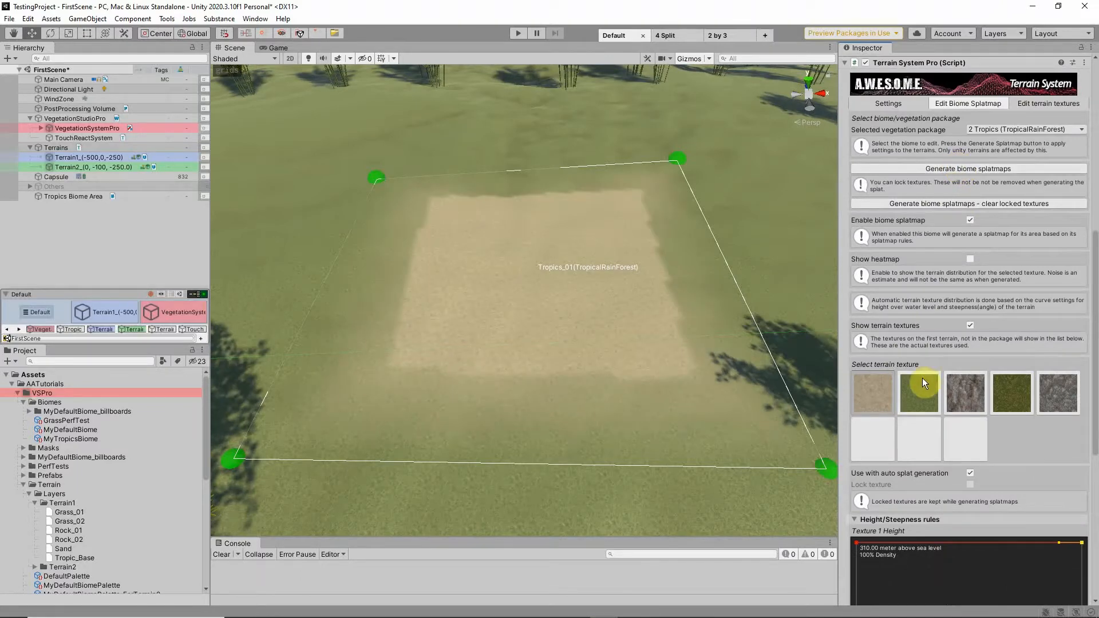
Step: Give the light green grass texture perlin noise at scale 15 and texture weight 2, and regenerate the biome splatmaps
scroll(932, 362, "down", 9)
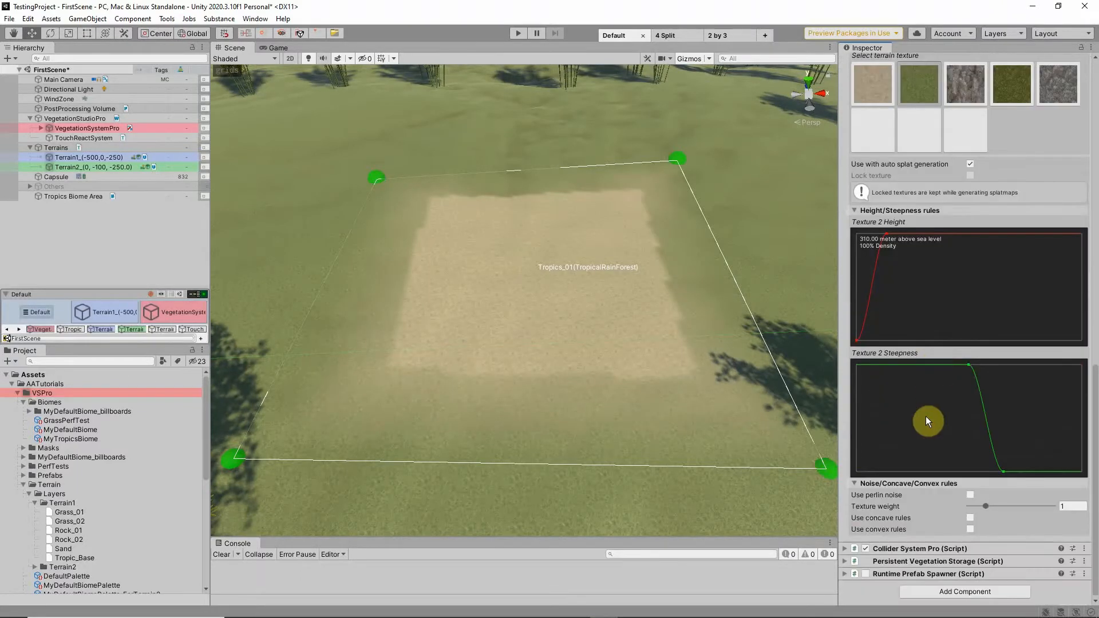
left_click(971, 496)
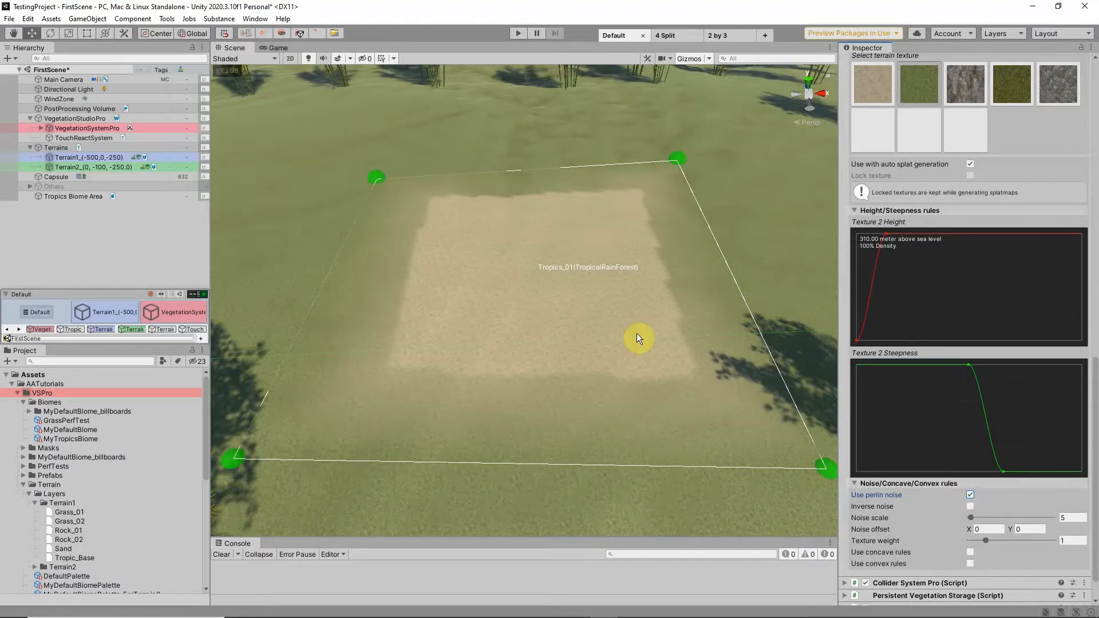
scroll(638, 333, "up", 1)
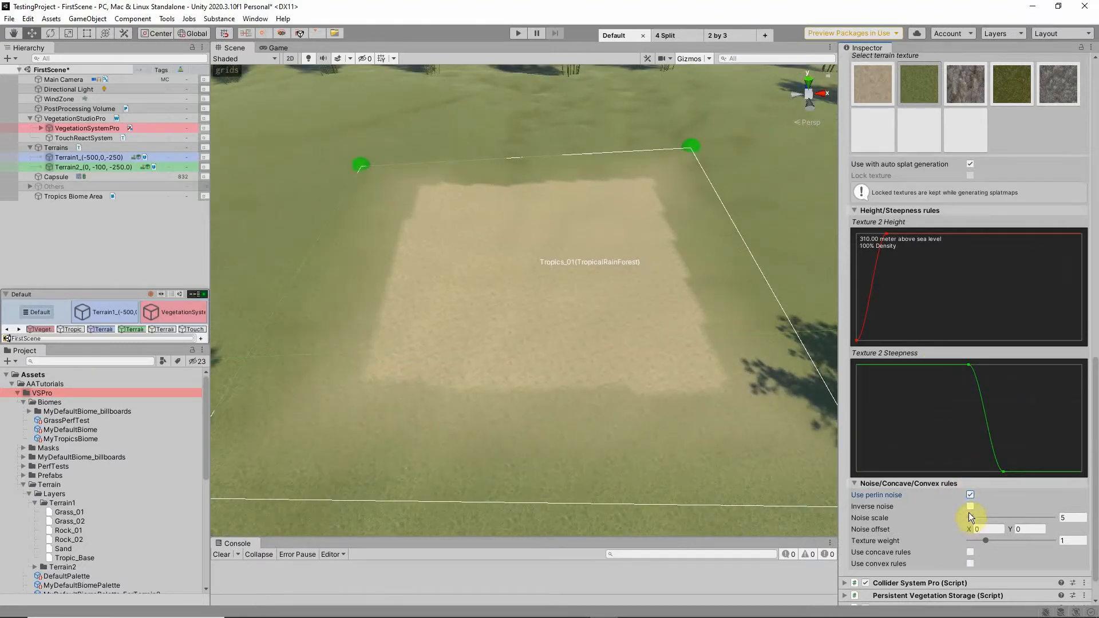
scroll(962, 197, "up", 12)
left_click(971, 365)
scroll(944, 347, "down", 12)
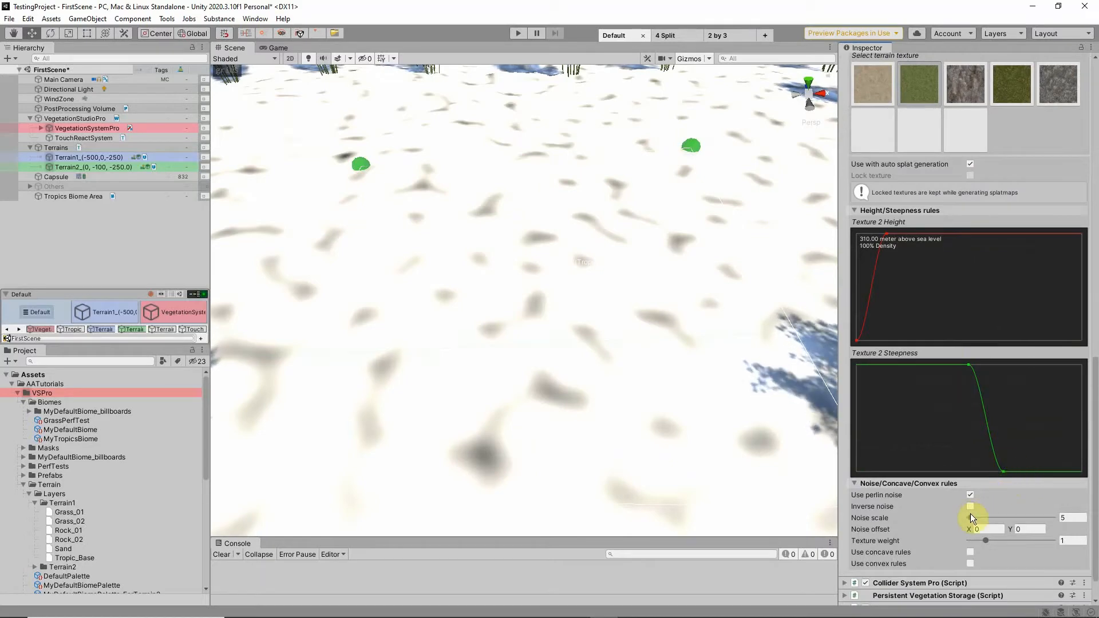
scroll(962, 344, "up", 10)
left_click(953, 272)
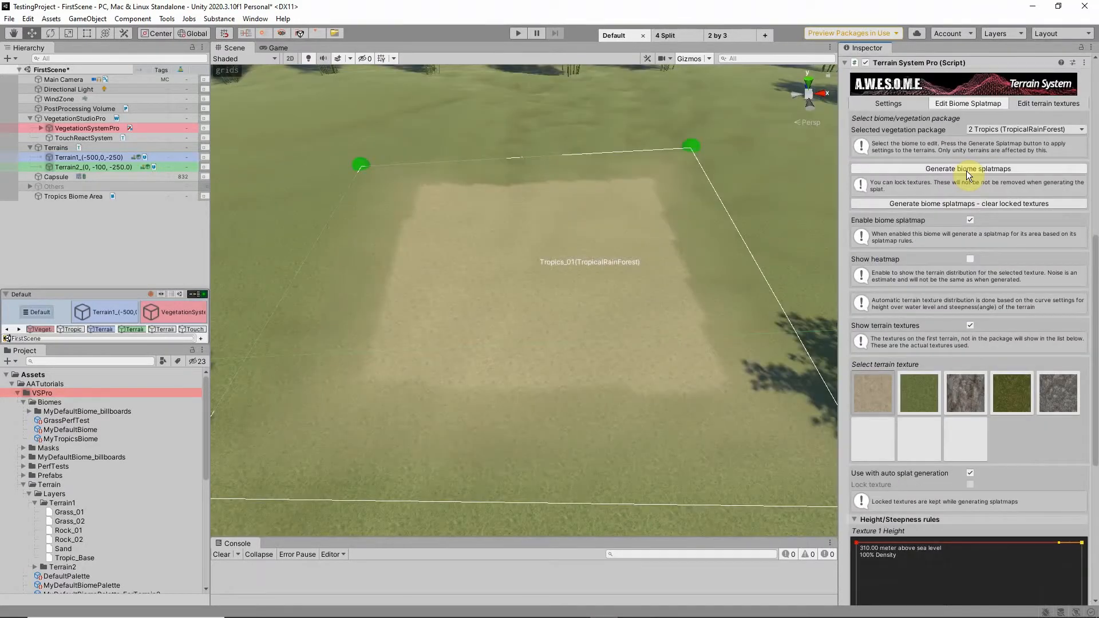
Step: Set the light green grass texture's weight to 5 and generate the biome splatmaps
scroll(934, 294, "down", 3)
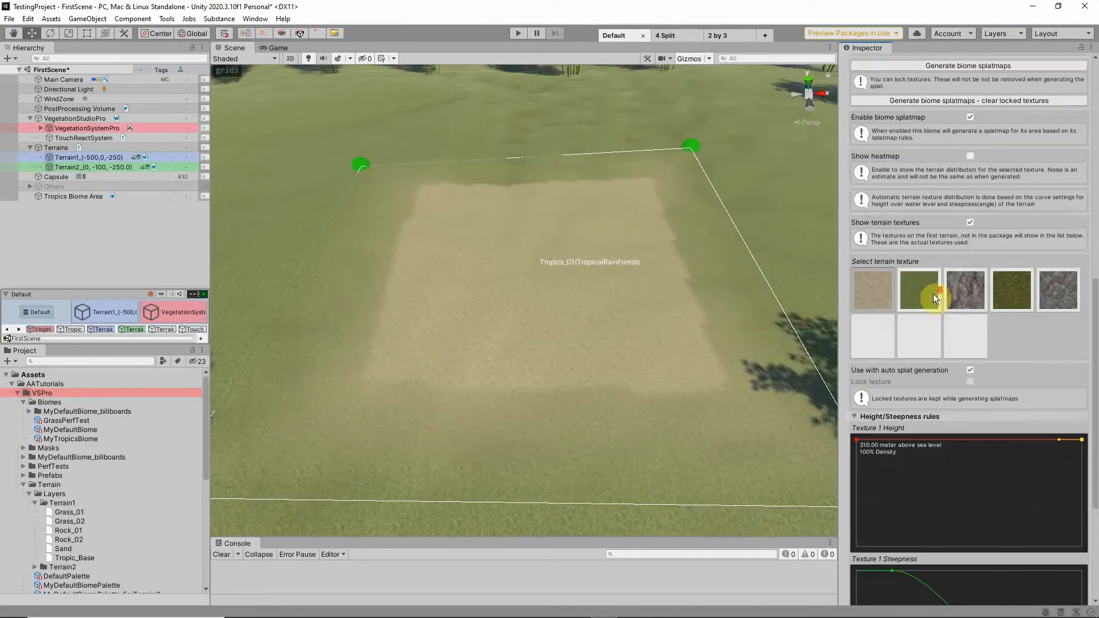
left_click(916, 276)
scroll(967, 490, "down", 6)
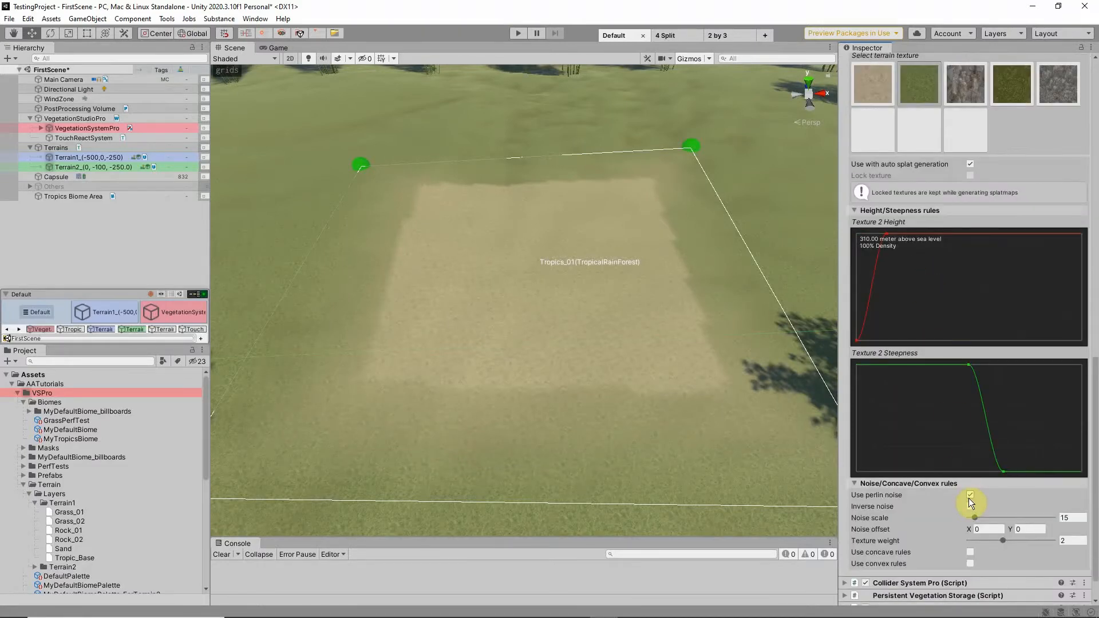
left_click(1068, 543)
type("5")
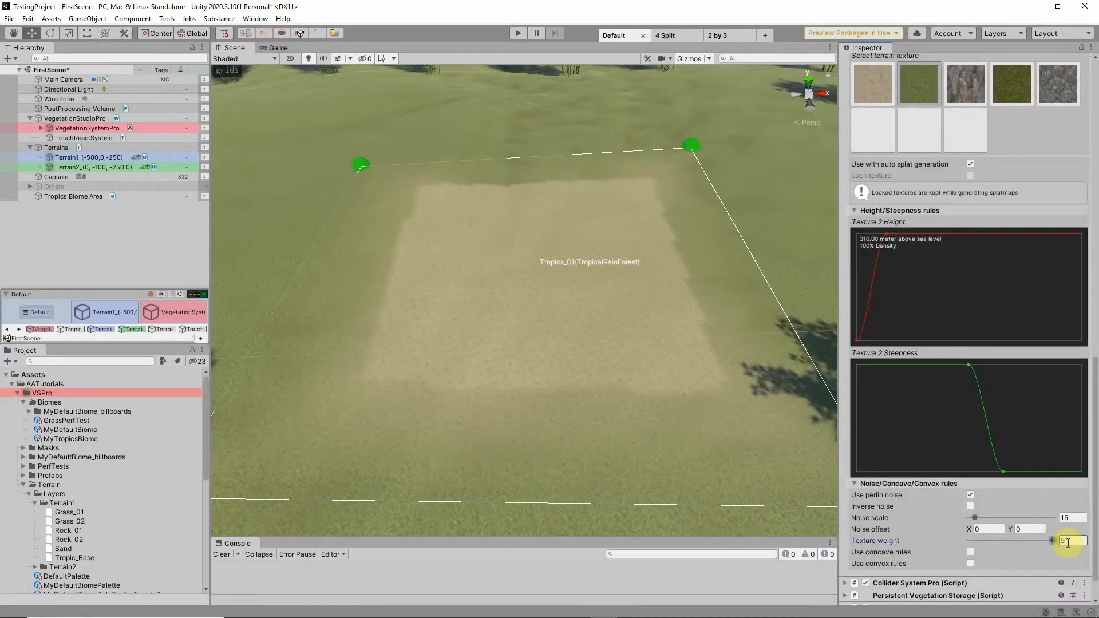
scroll(1009, 198, "up", 5)
left_click(978, 168)
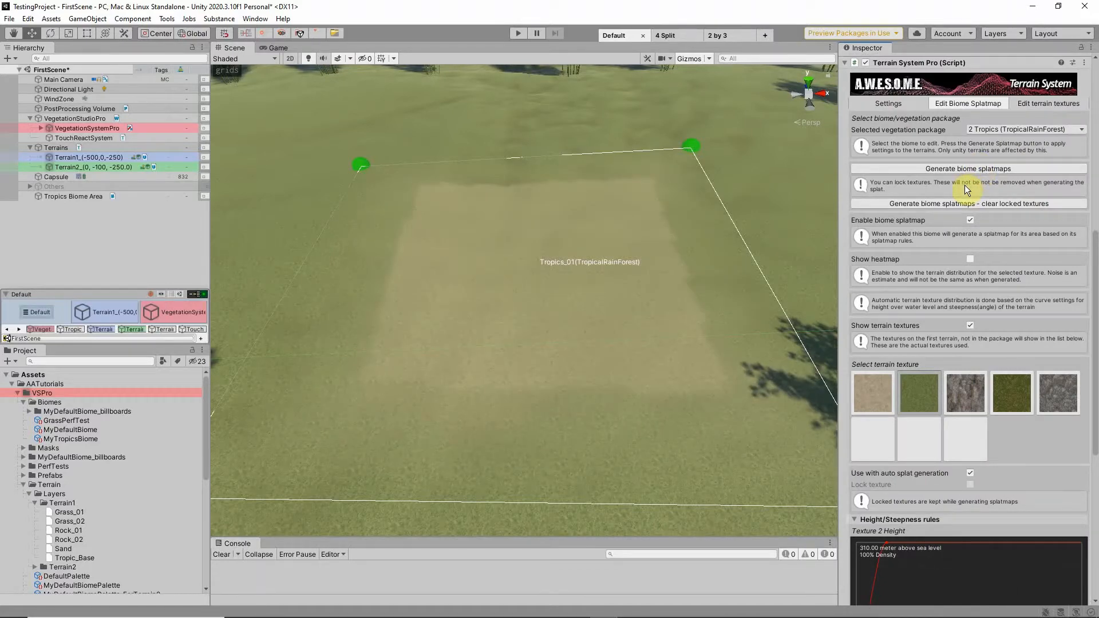
Step: Reshape the Tropics Biome Area's texture blend curve with two added keys, forming an early hump followed by a dip
left_click(89, 196)
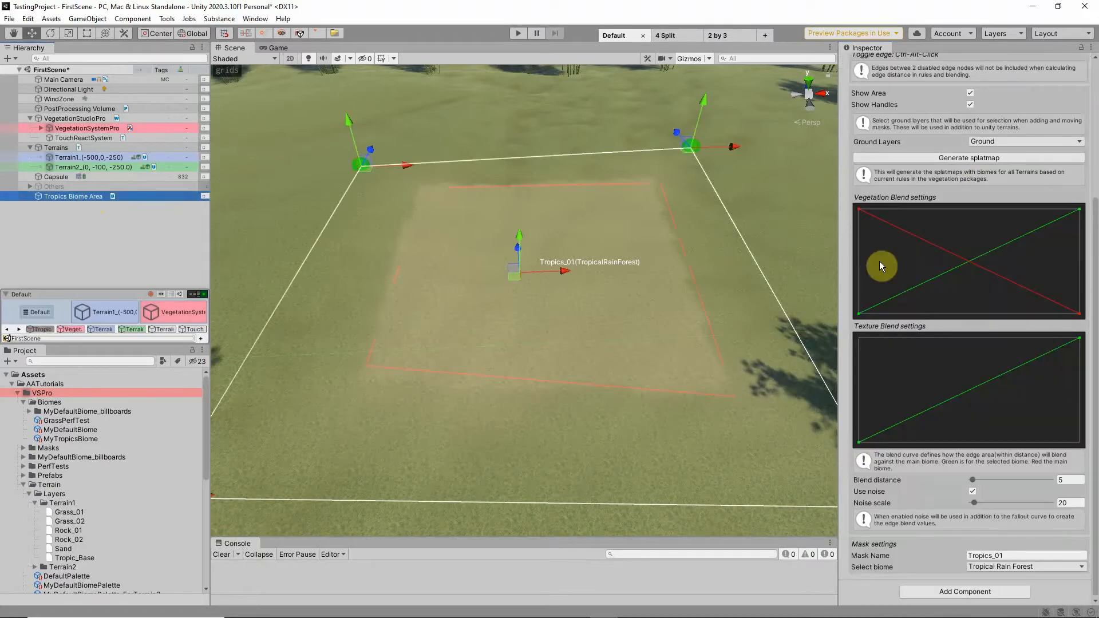
double_click(895, 423)
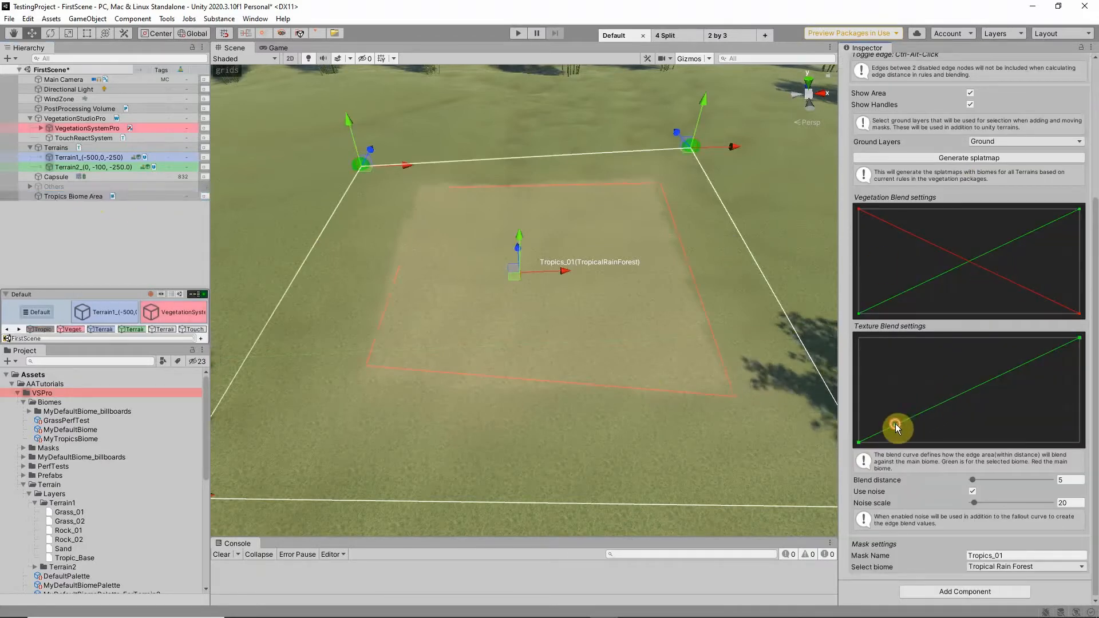
double_click(953, 396)
left_click_drag(894, 425, 899, 376)
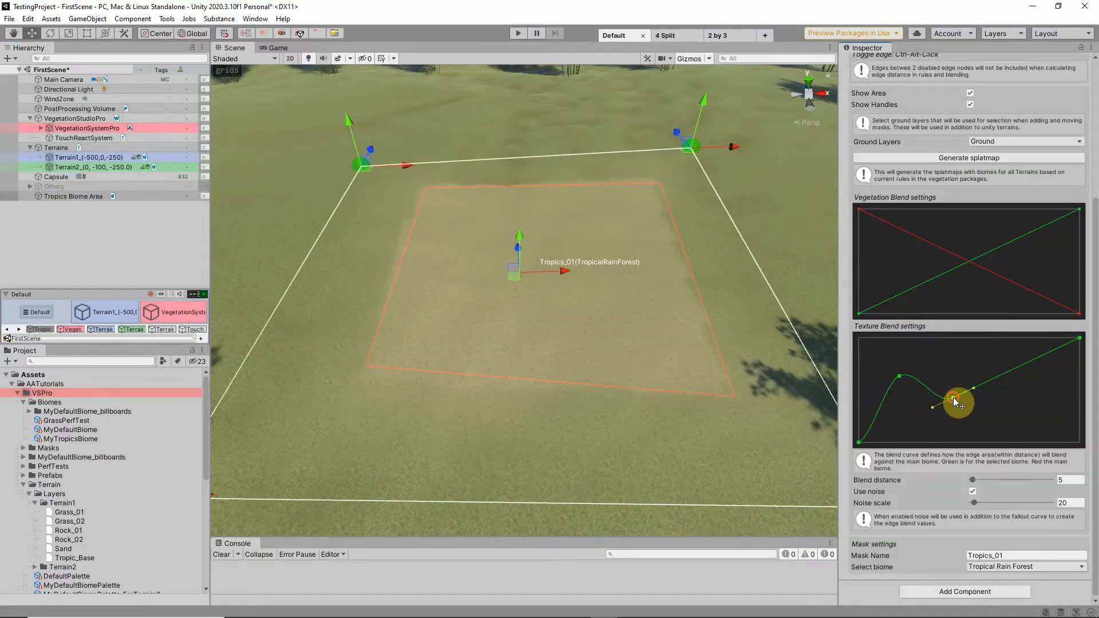
left_click_drag(953, 397, 984, 400)
left_click_drag(896, 375, 910, 368)
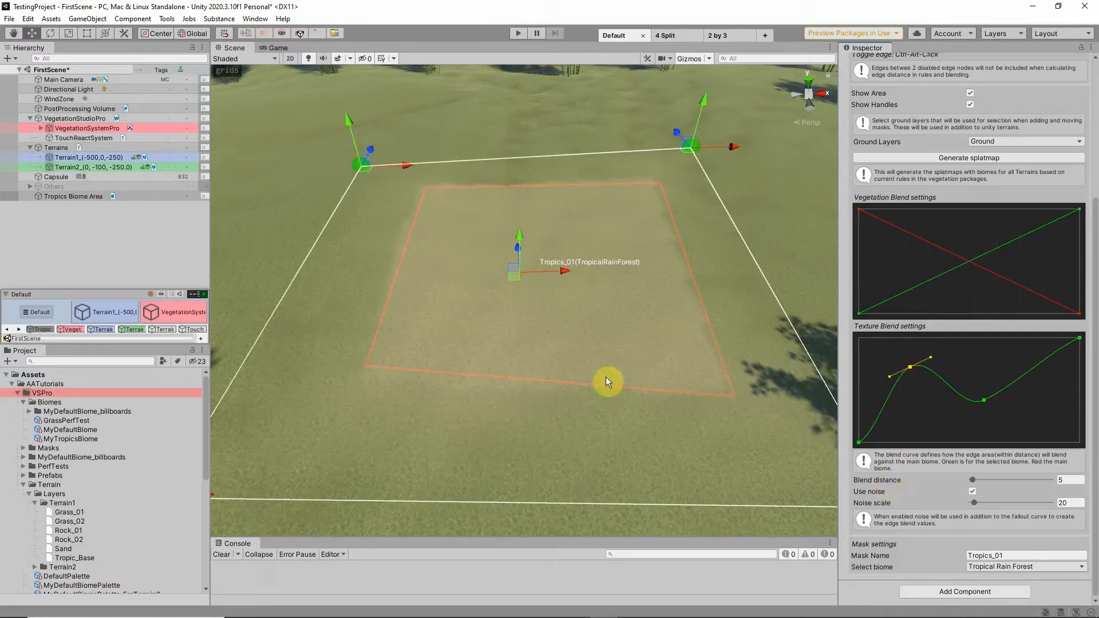
Step: Set the Tropics Biome Area's blend distance to 7
left_click(1074, 480)
type("17")
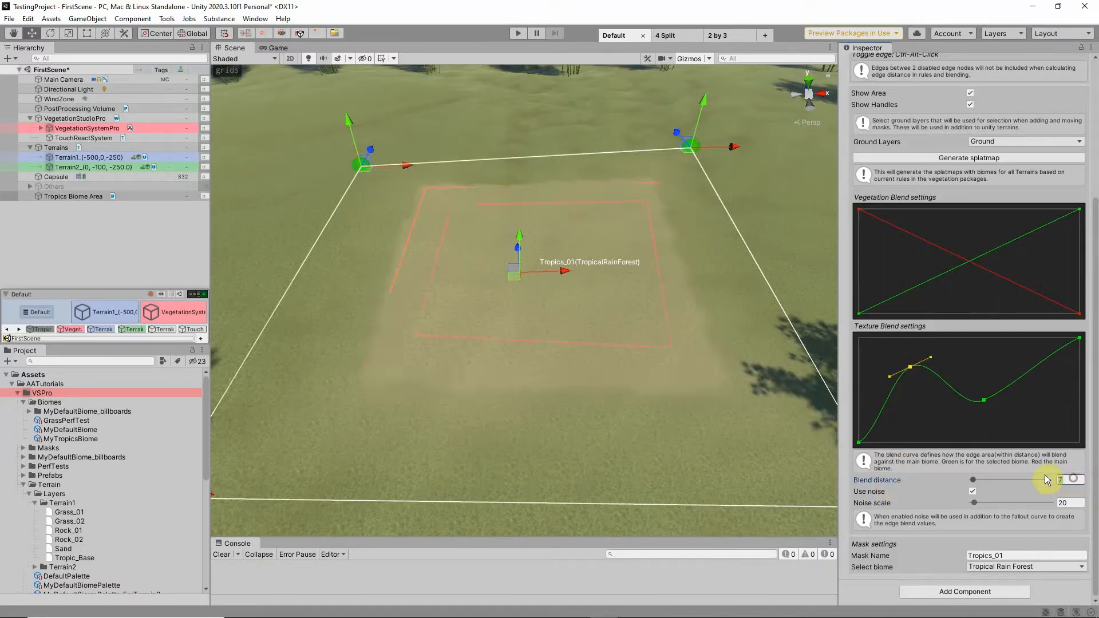
Step: Set the Tropics Biome Area's blend distance to 3 and generate the splatmap
type("3")
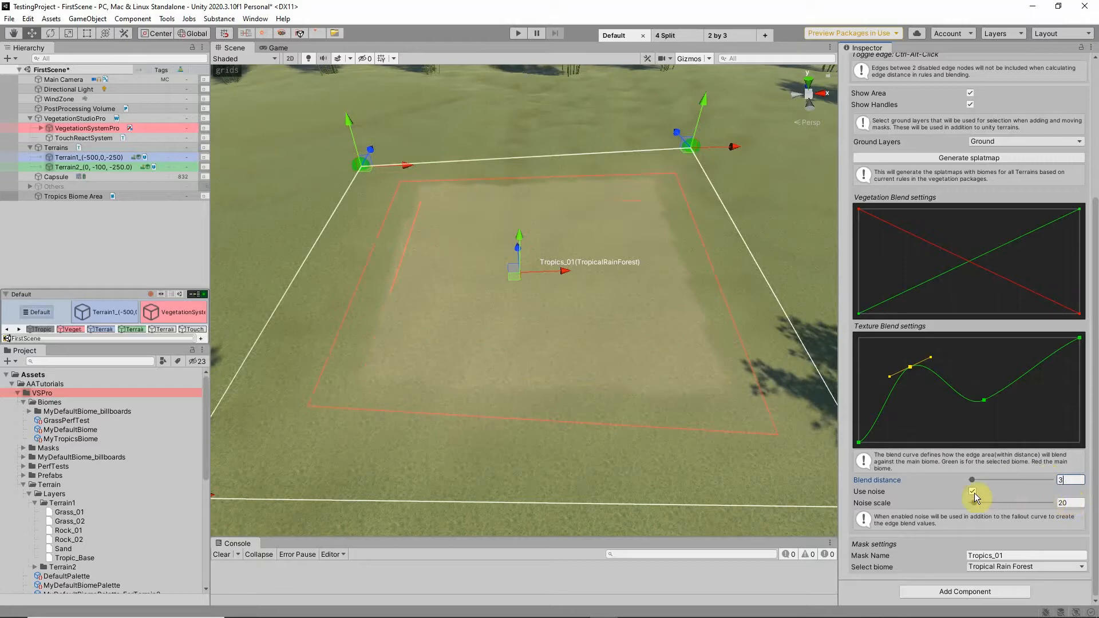
left_click(938, 171)
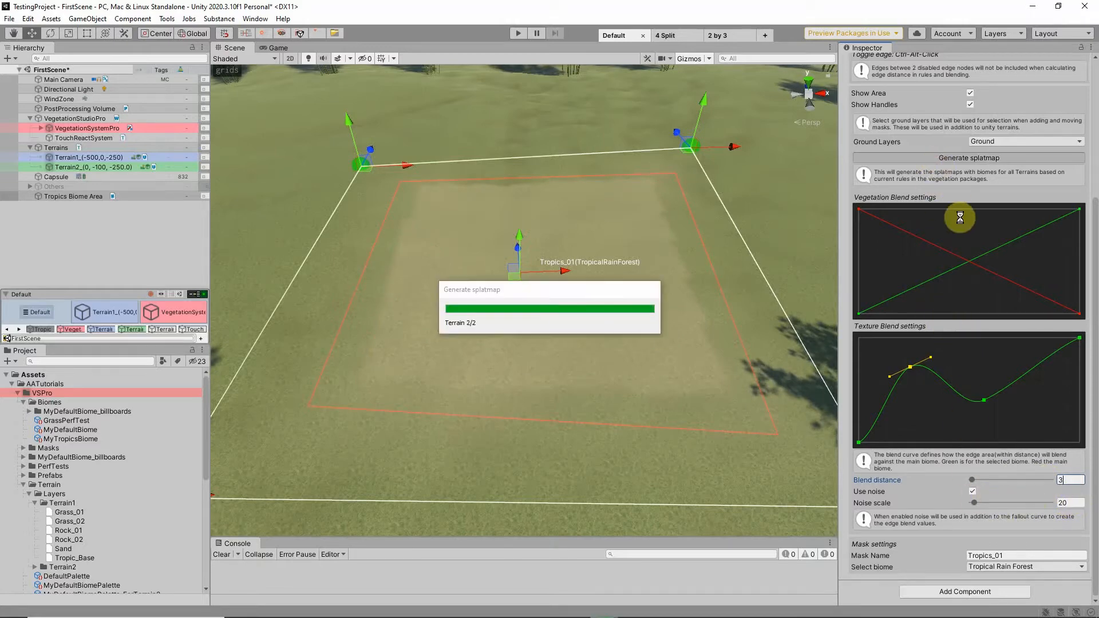
Step: Add the Tropic_Base layer to Terrain1's layer palette and paint it across the middle of the Tropics area
left_click(339, 472)
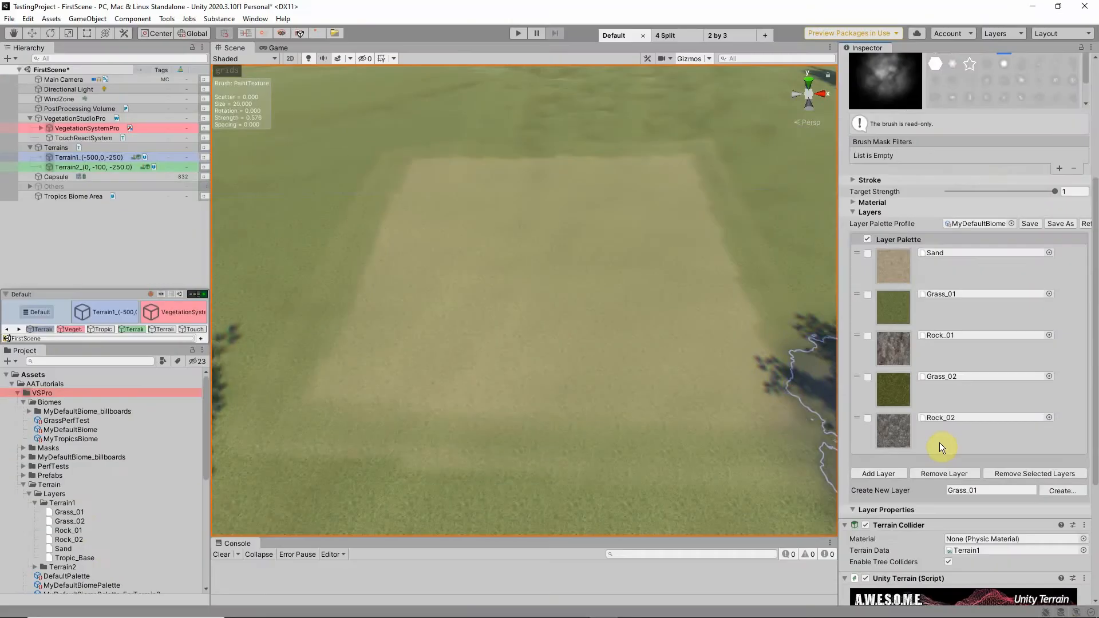
left_click(892, 475)
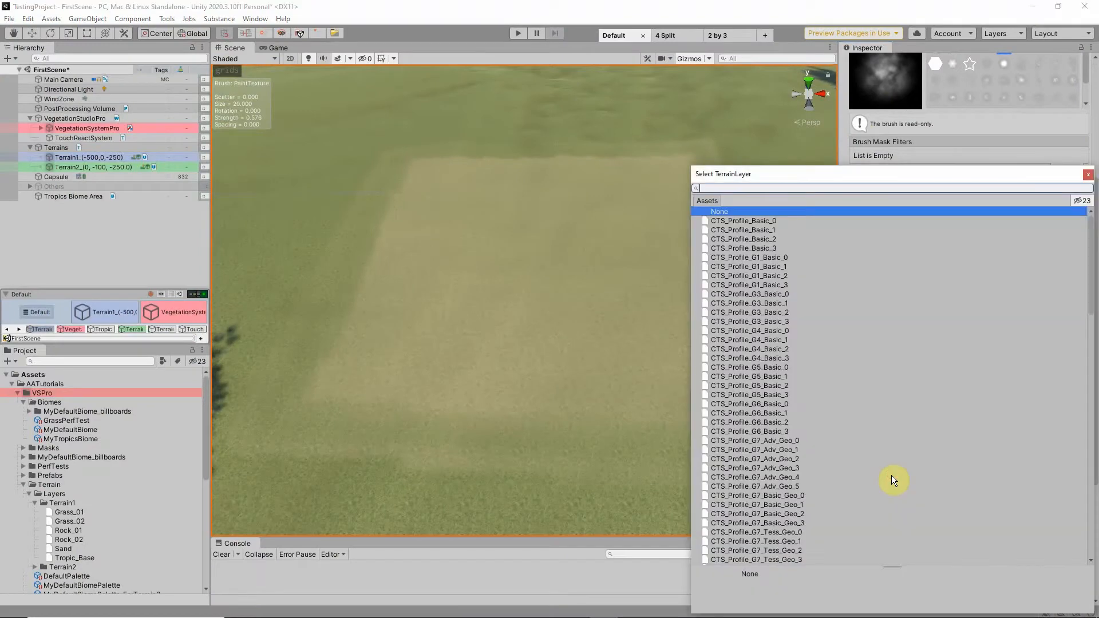
type("trop")
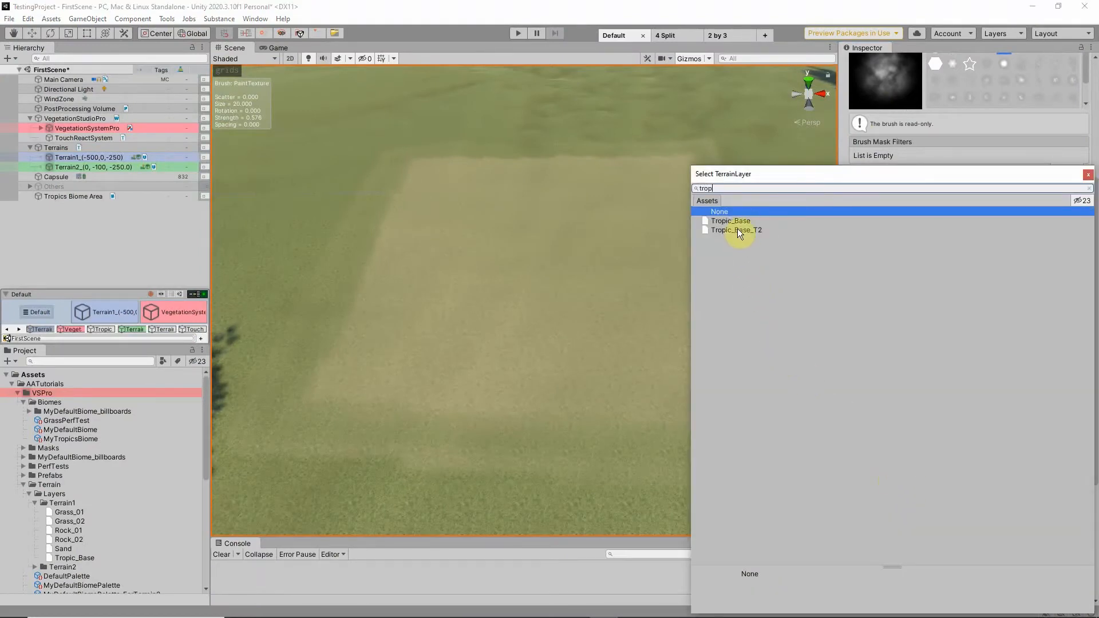
double_click(741, 220)
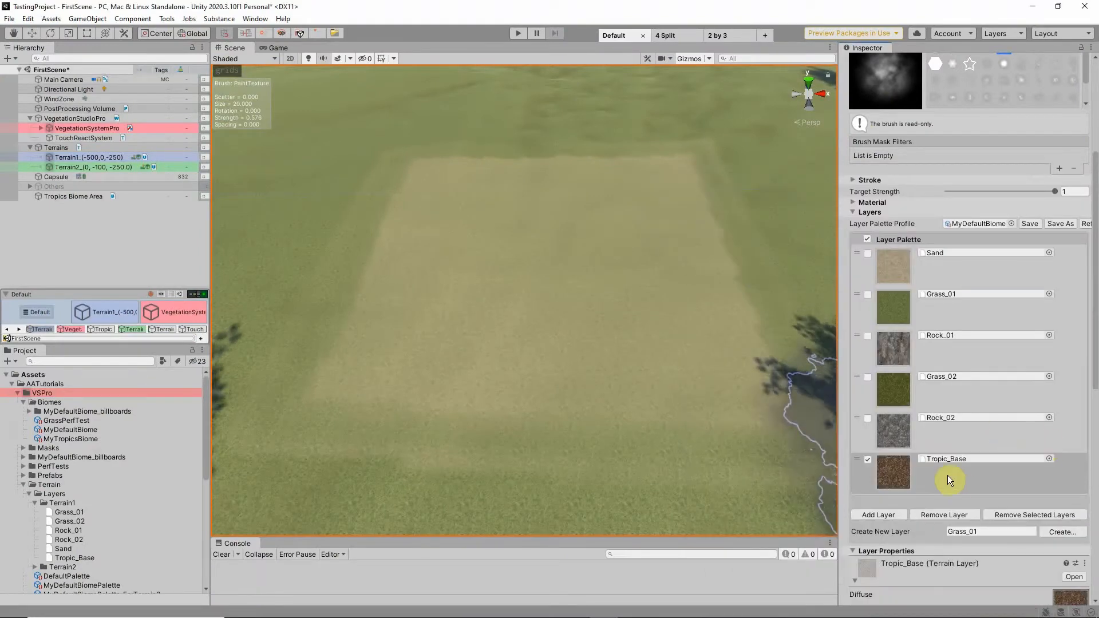
left_click_drag(435, 294, 689, 273)
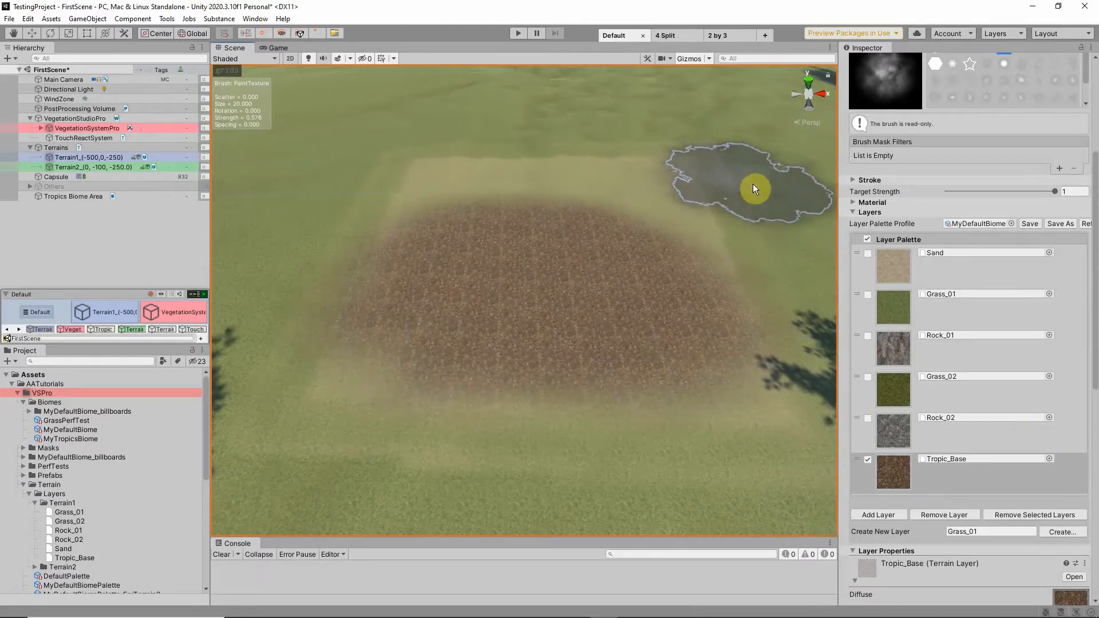
Step: Enable auto splat generation for the brown Tropic_Base texture in the Tropics package and generate the biome splatmaps
left_click(176, 312)
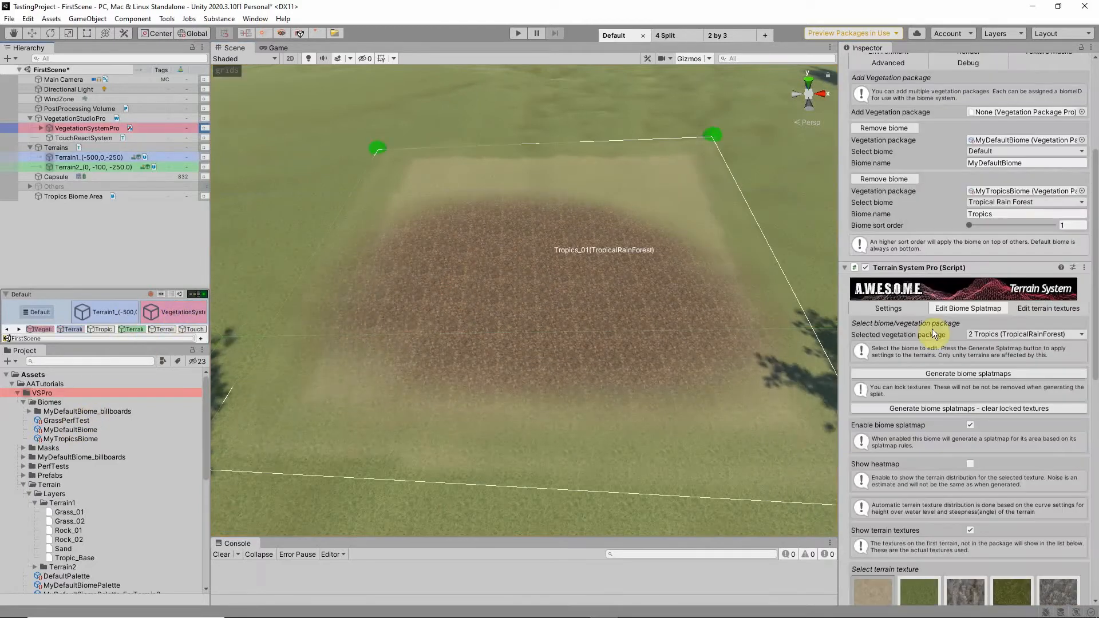
scroll(911, 458, "down", 2)
left_click(876, 536)
scroll(945, 401, "down", 5)
left_click(973, 368)
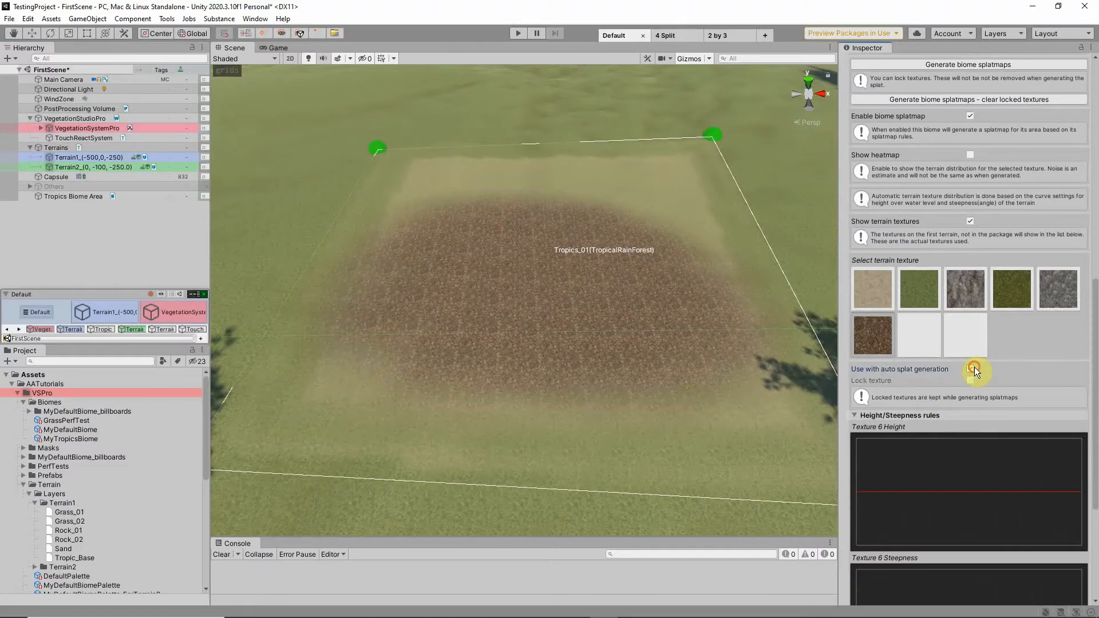
scroll(916, 286, "down", 3)
scroll(939, 215, "up", 6)
left_click(948, 167)
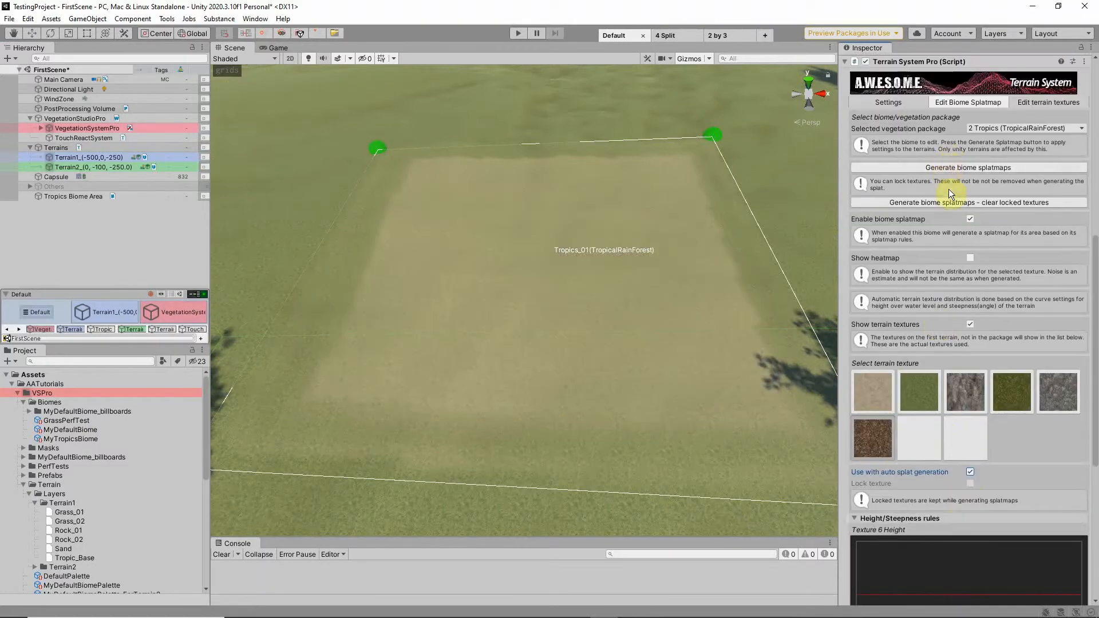
Step: Turn on the heatmap and reshape the Tropic_Base texture's height curve to climb early from zero to a level mid-density line
scroll(957, 181, "down", 3)
left_click(970, 156)
scroll(968, 167, "down", 3)
left_click_drag(856, 389, 897, 388)
double_click(898, 443)
Step: Reshape the Tropic_Base texture's steepness curve to fall from full density on flat ground towards zero, and generate the biome splatmaps
left_click_drag(857, 520, 861, 458)
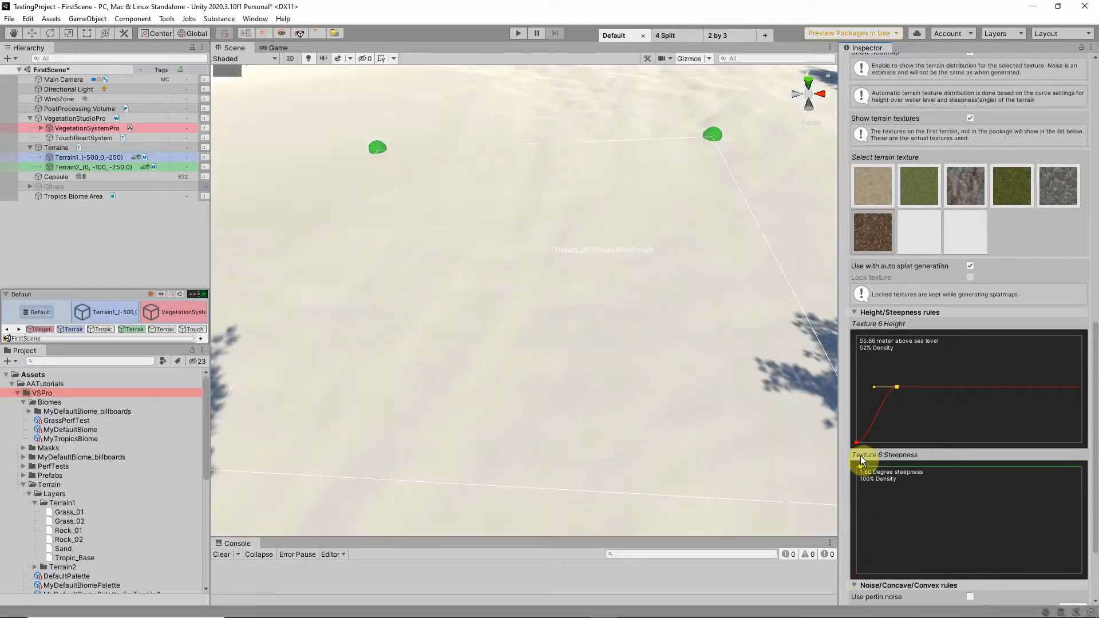
double_click(936, 467)
left_click_drag(936, 467, 935, 562)
scroll(1009, 238, "up", 6)
left_click(992, 169)
Step: Go through the light green grass texture's rules for the Tropics biome and regenerate the biome splatmaps
scroll(915, 477, "down", 3)
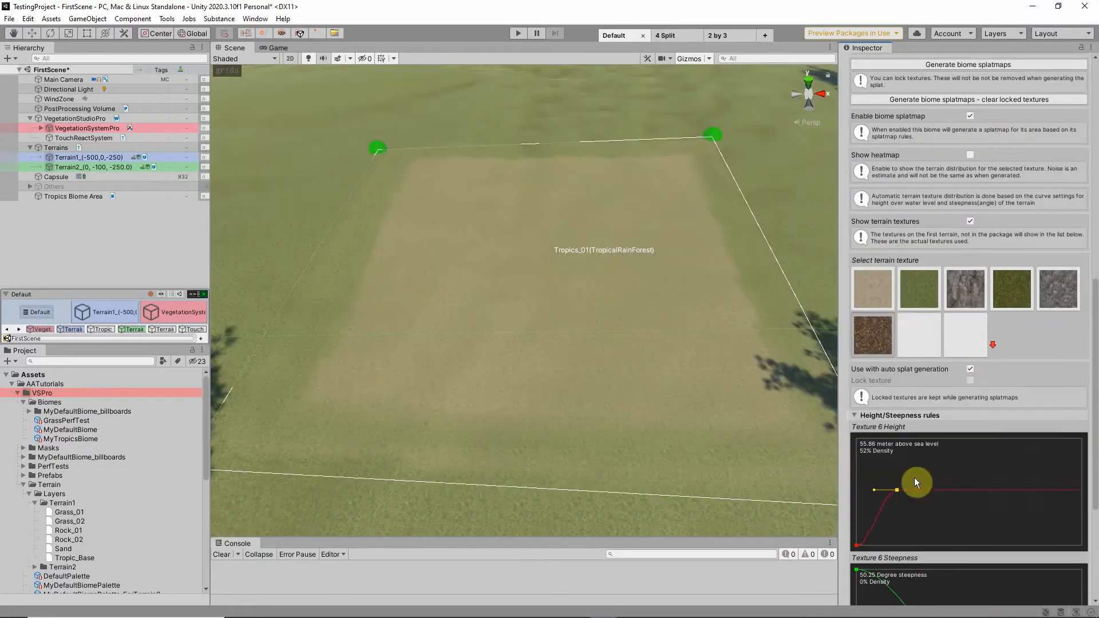
left_click(920, 292)
scroll(921, 300, "down", 4)
scroll(974, 214, "up", 5)
left_click(970, 135)
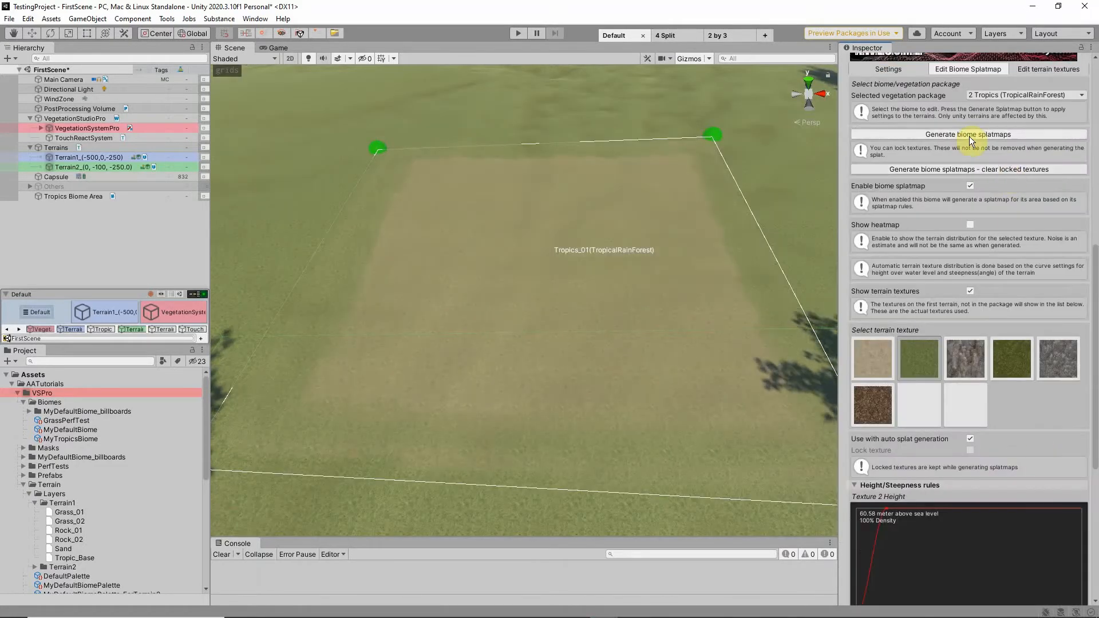
Step: Raise the Tropic_Base texture's height curve to 100% density and generate the biome splatmaps
left_click(873, 405)
scroll(939, 424, "down", 8)
scroll(973, 344, "up", 6)
left_click(969, 66)
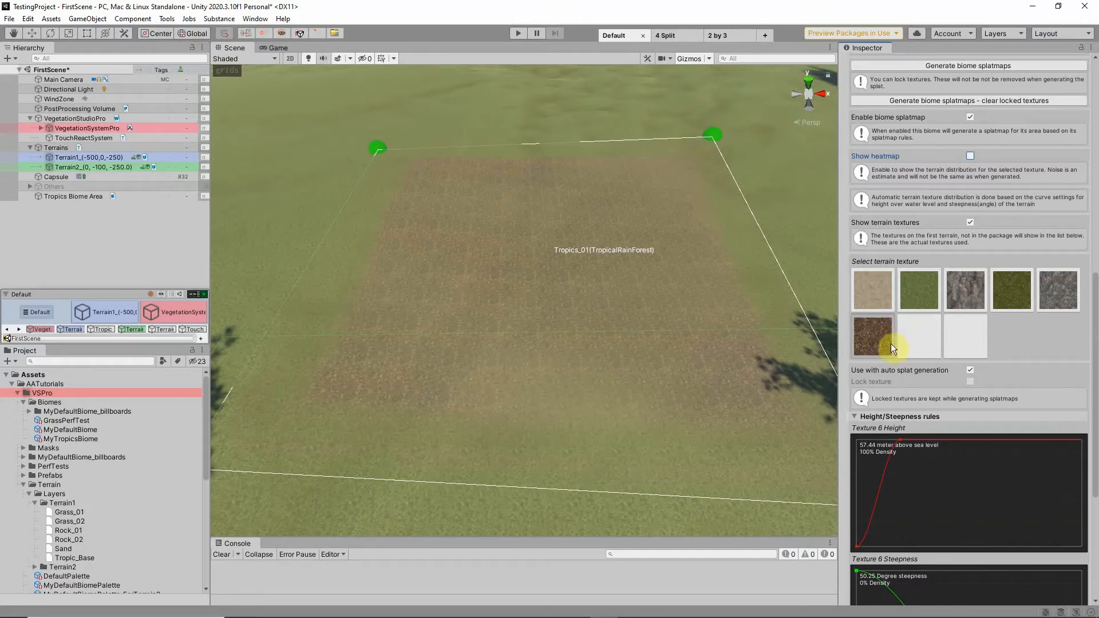
Step: Compare the Tropic_Base texture's rules between biomes by switching the selected vegetation package to MyDefaultBiome and back to Tropics
scroll(893, 344, "up", 3)
left_click(1022, 129)
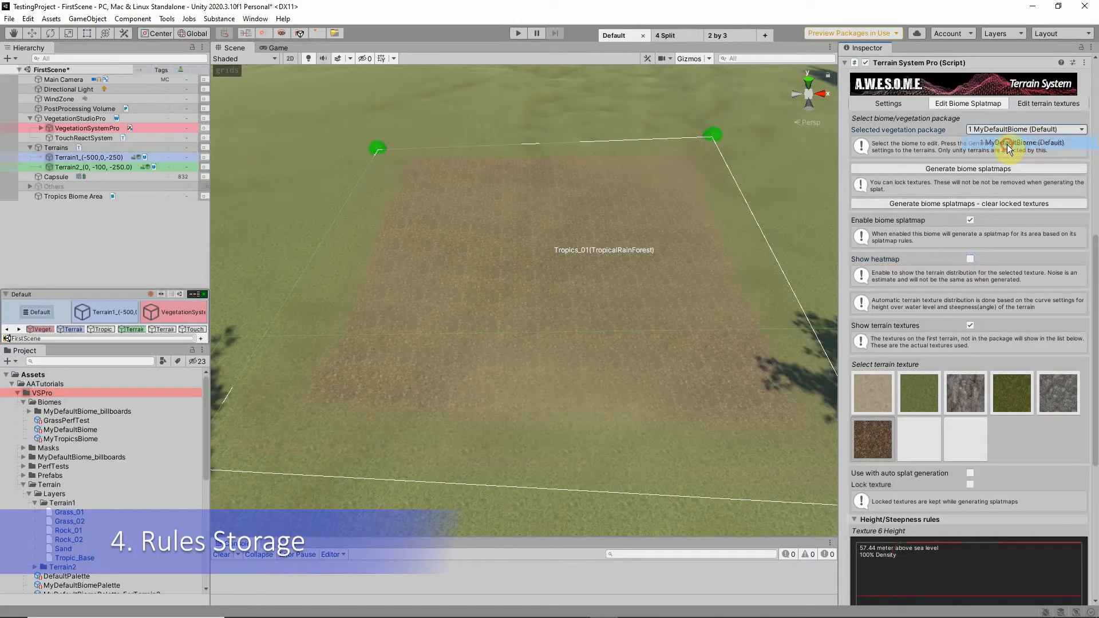
left_click(1007, 144)
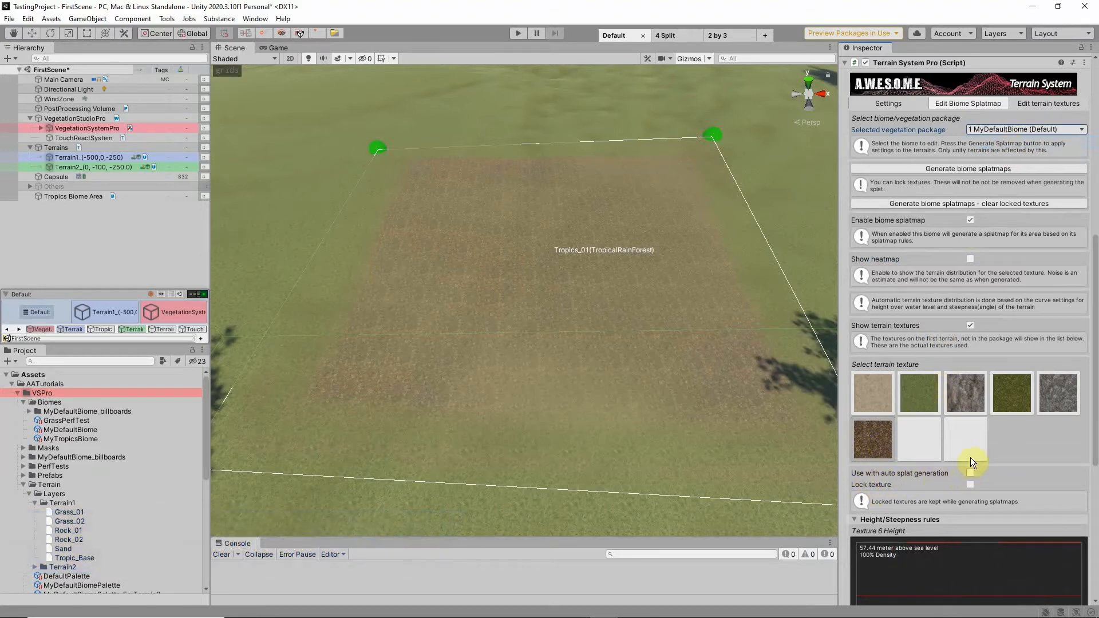
scroll(744, 241, "down", 5)
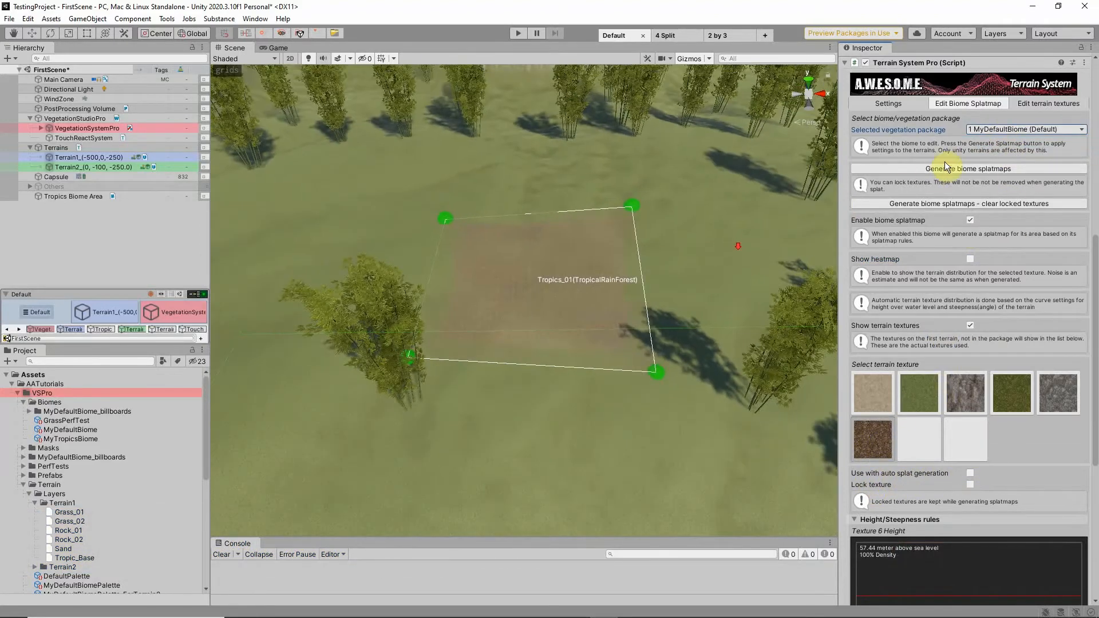
left_click(1003, 131)
left_click(1008, 155)
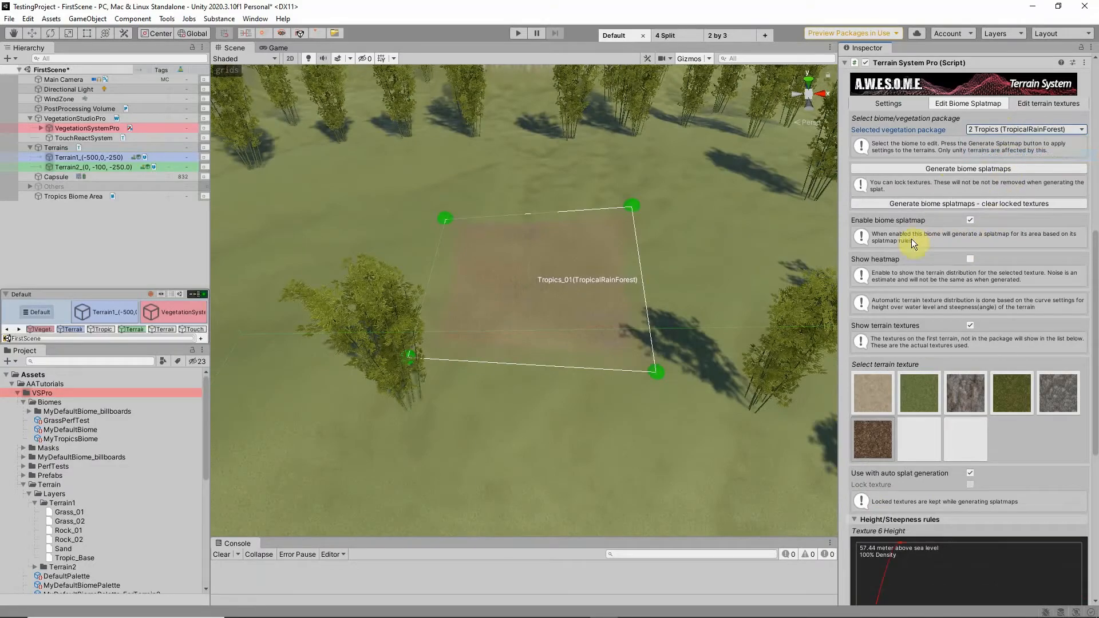
Step: Move the Tropics Biome Area across onto Terrain2 and generate the splatmap there
mouse_move(653, 331)
left_mouse_down("alt")
mouse_move(509, 332)
mouse_move(689, 334)
mouse_move(659, 338)
left_mouse_up("alt")
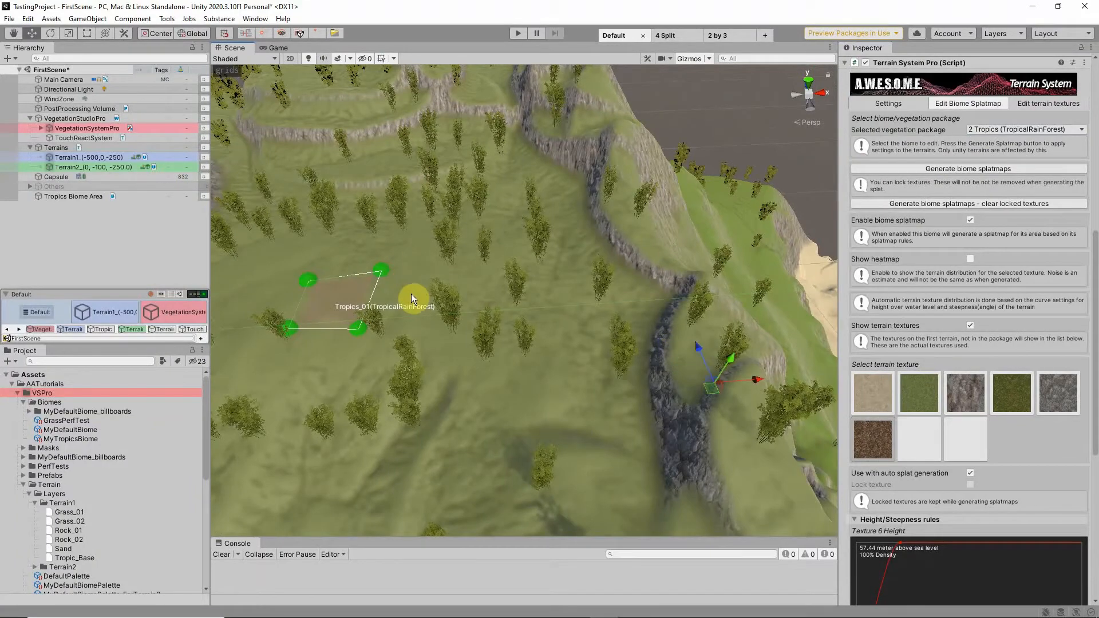
left_click(74, 196)
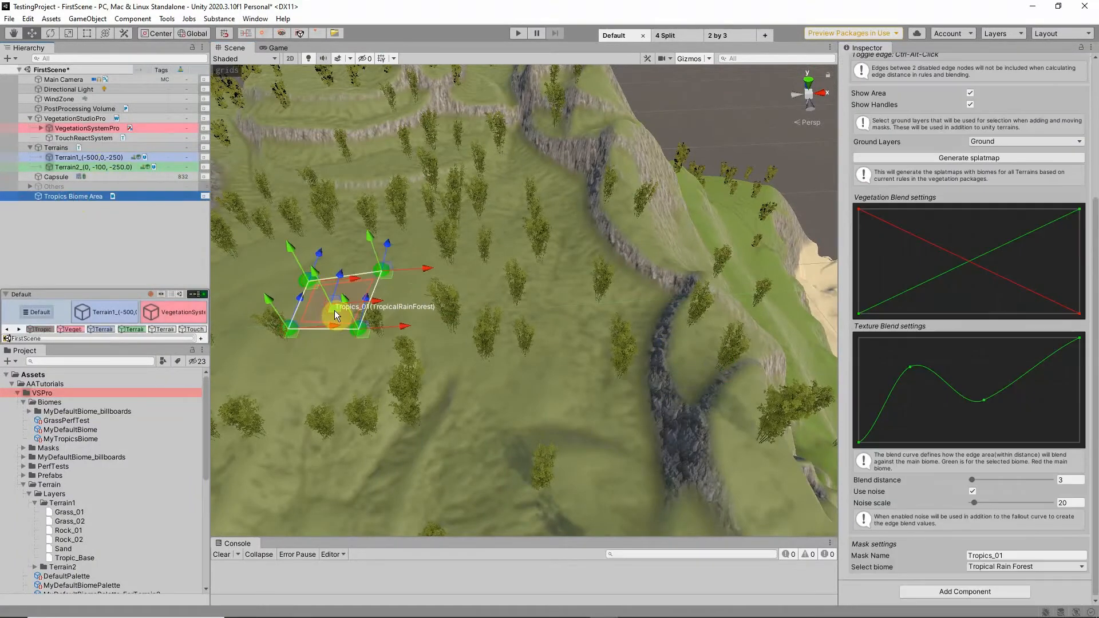
left_click_drag(334, 310, 372, 283)
left_click_drag(550, 207, 476, 300)
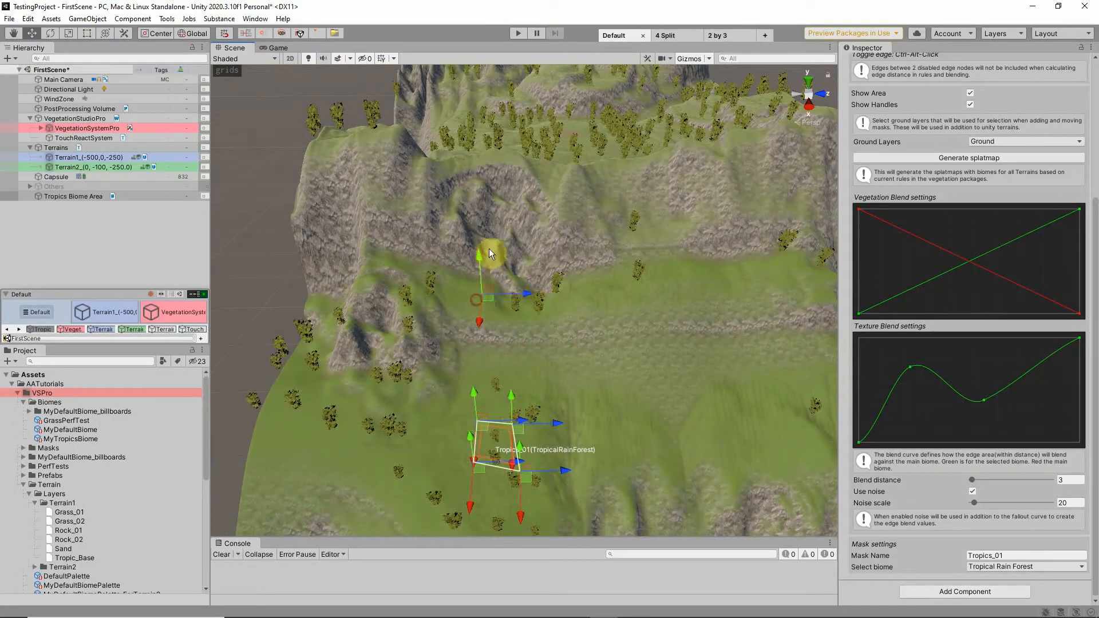
left_click_drag(489, 417, 515, 292, "alt")
scroll(509, 419, "up", 5)
scroll(515, 292, "up", 3)
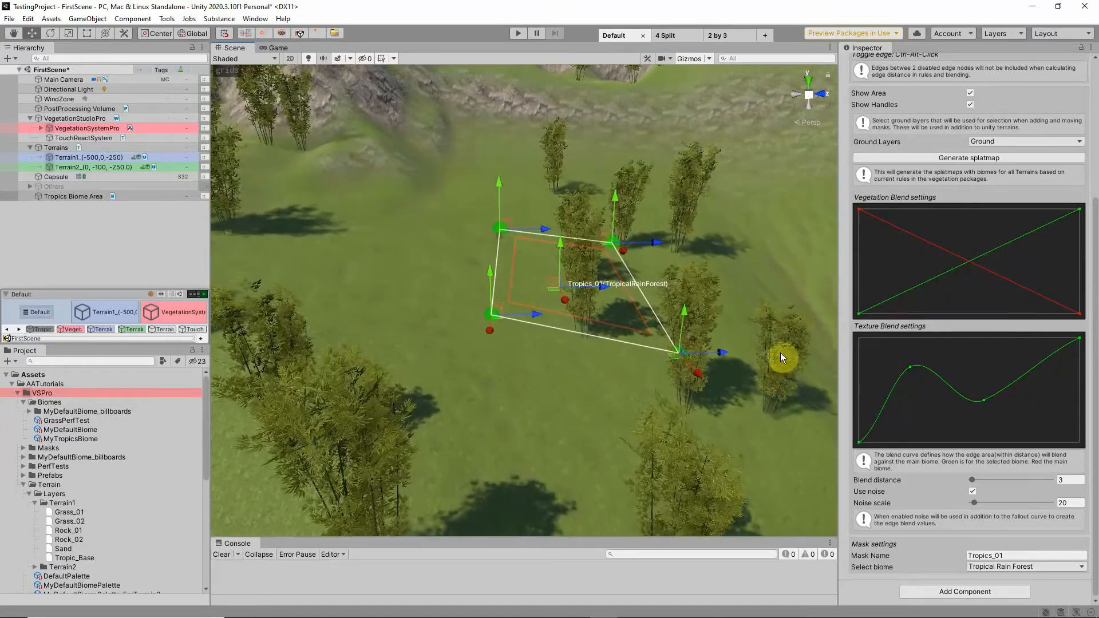
left_click(948, 160)
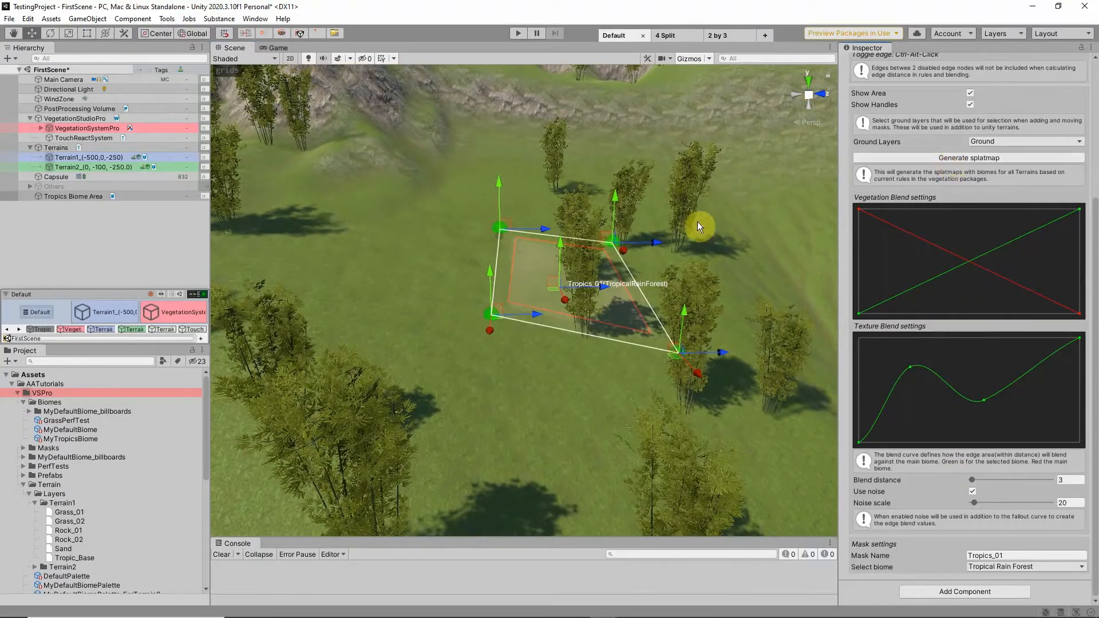
Step: Shift the Tropics Biome Area slightly on Terrain2, away from the bamboo, and regenerate the splatmap
left_click_drag(491, 253, 565, 248, "alt")
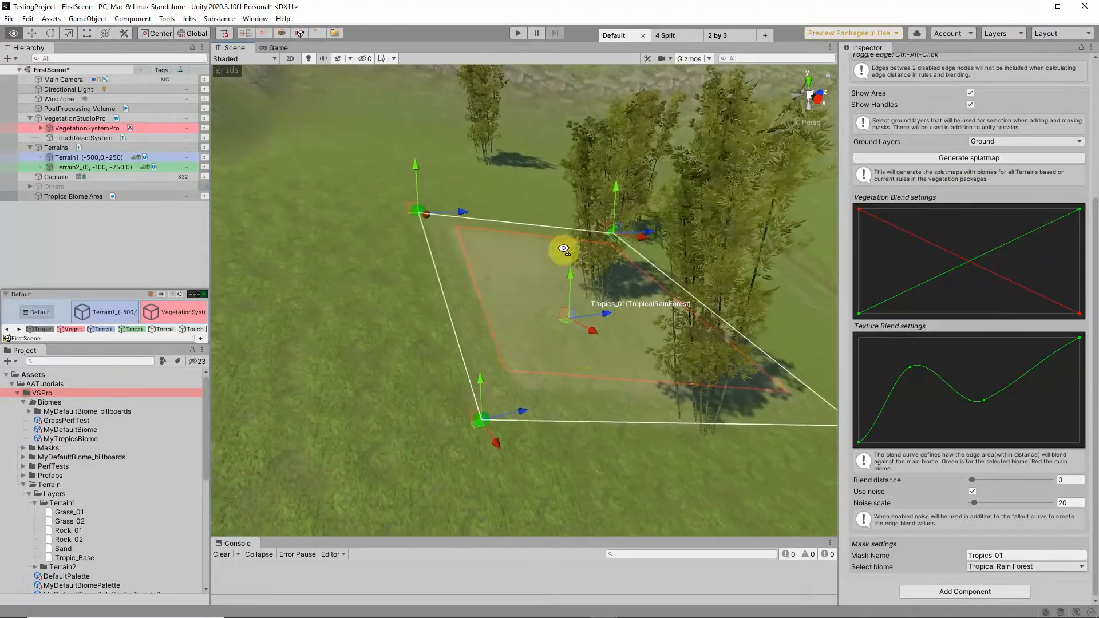
left_click_drag(568, 322, 515, 337)
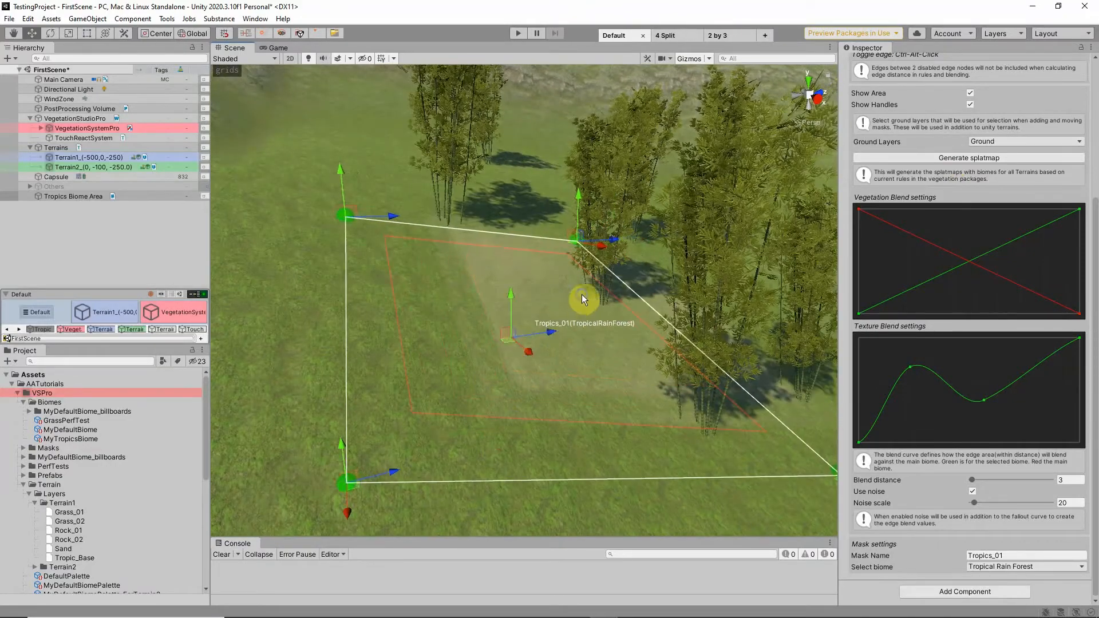
right_click_drag(581, 295, 548, 309)
left_click(969, 159)
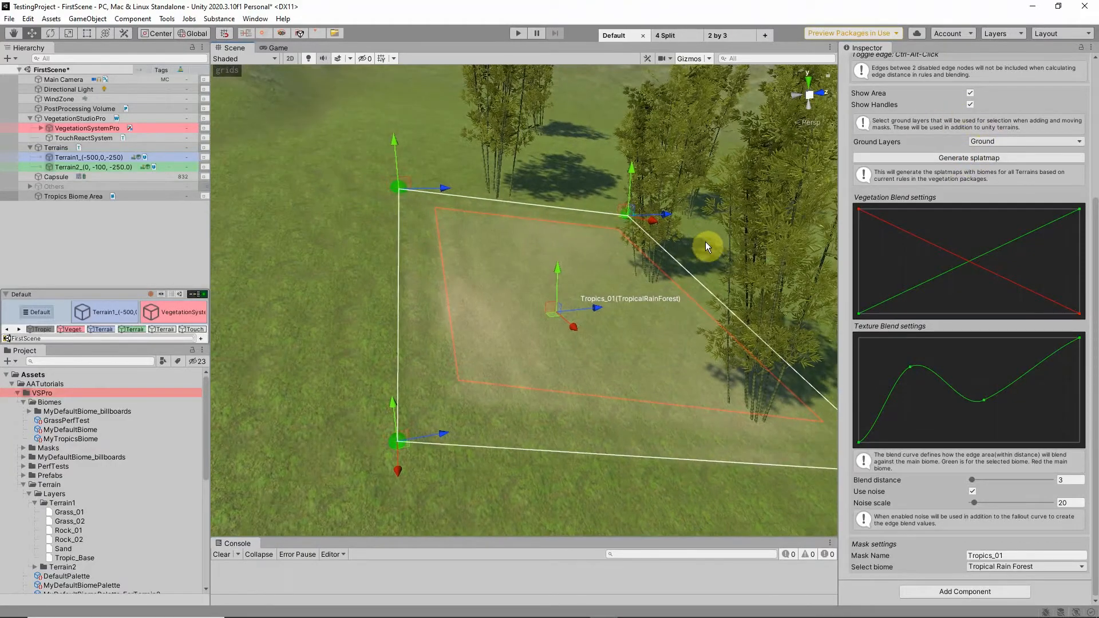
Step: Add the Tropic_Base_T2 layer after Rock_02_T2 in Terrain2's Paint Texture layer palette
left_click(115, 167)
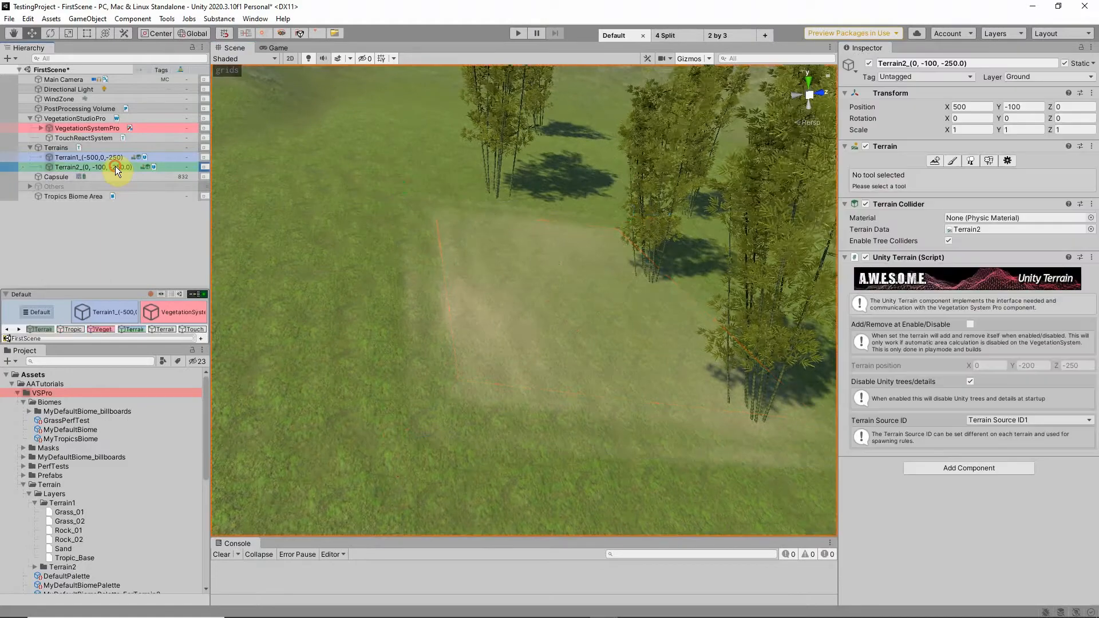
left_click(953, 162)
scroll(931, 449, "down", 5)
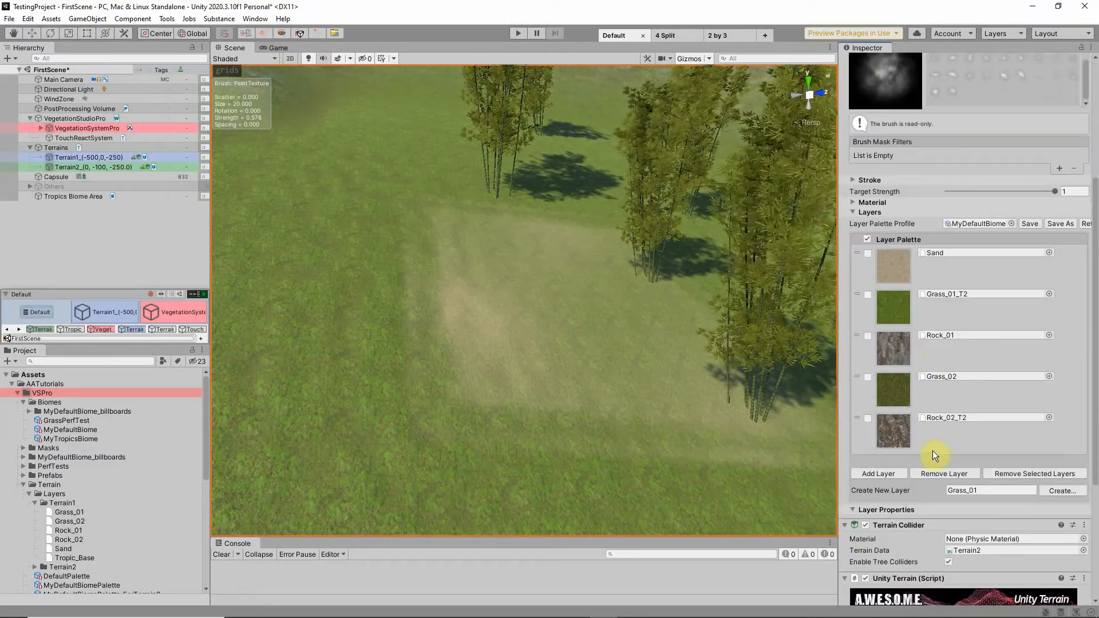
left_click(1012, 224)
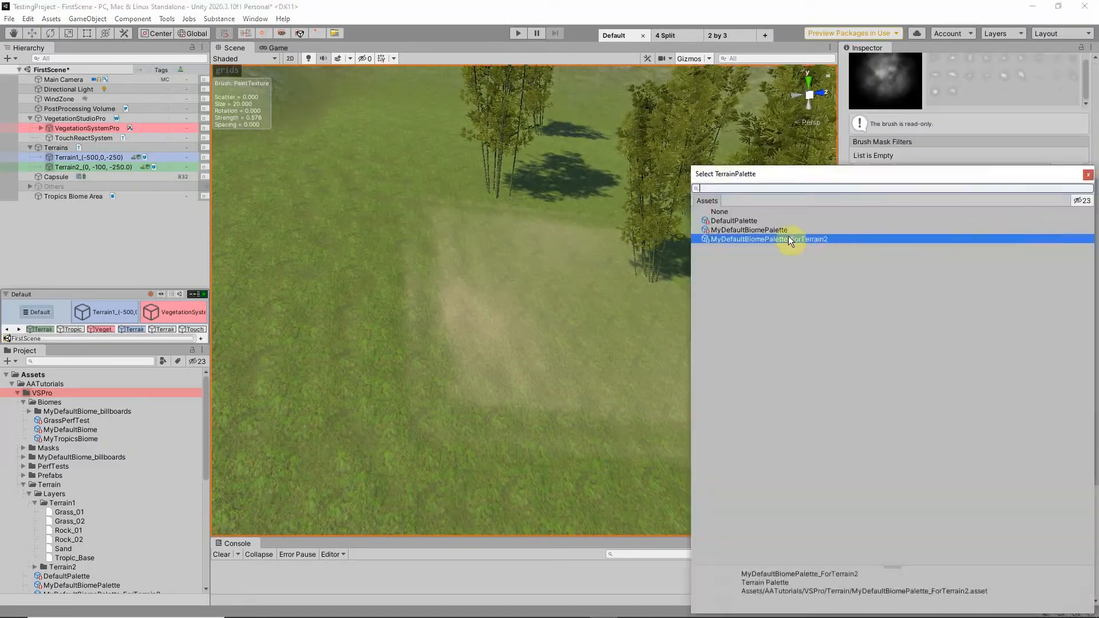
left_click(1089, 175)
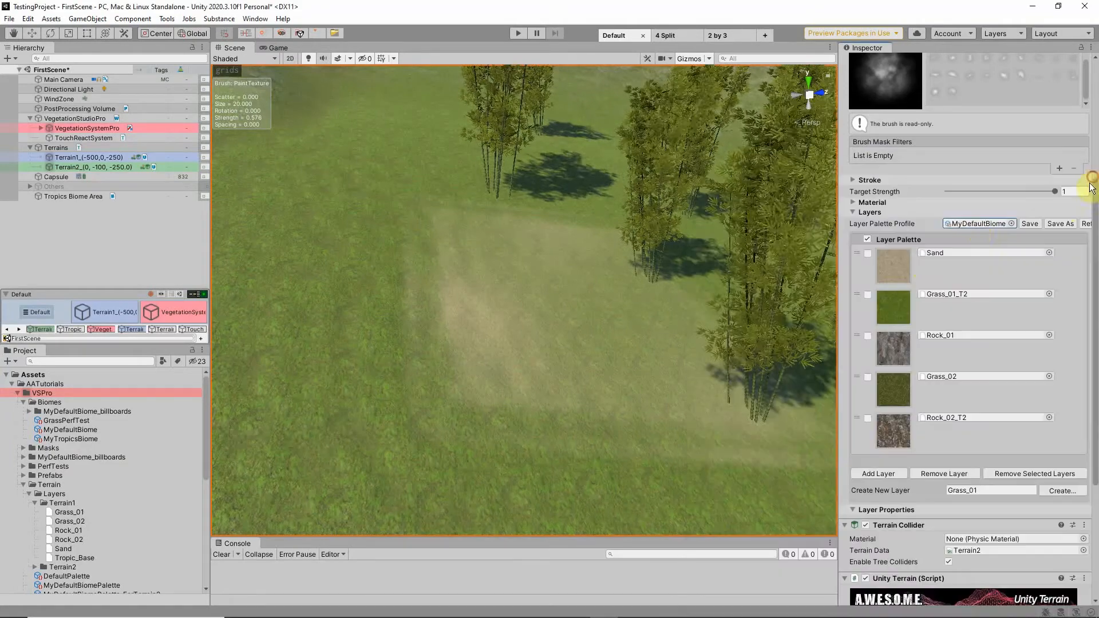
left_click(1049, 418)
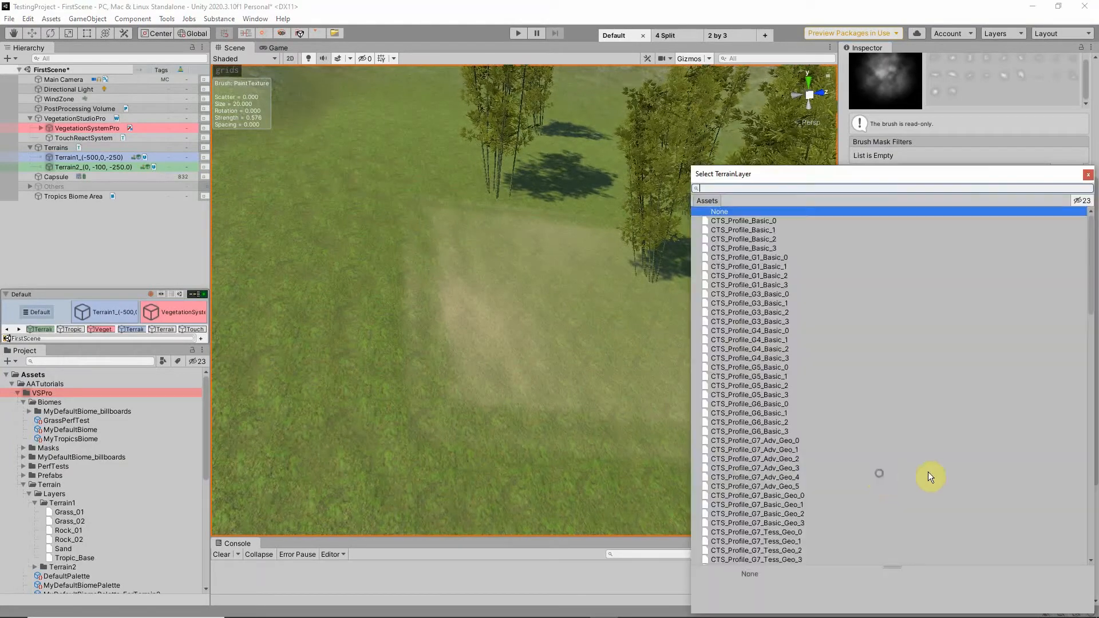
type("tropi")
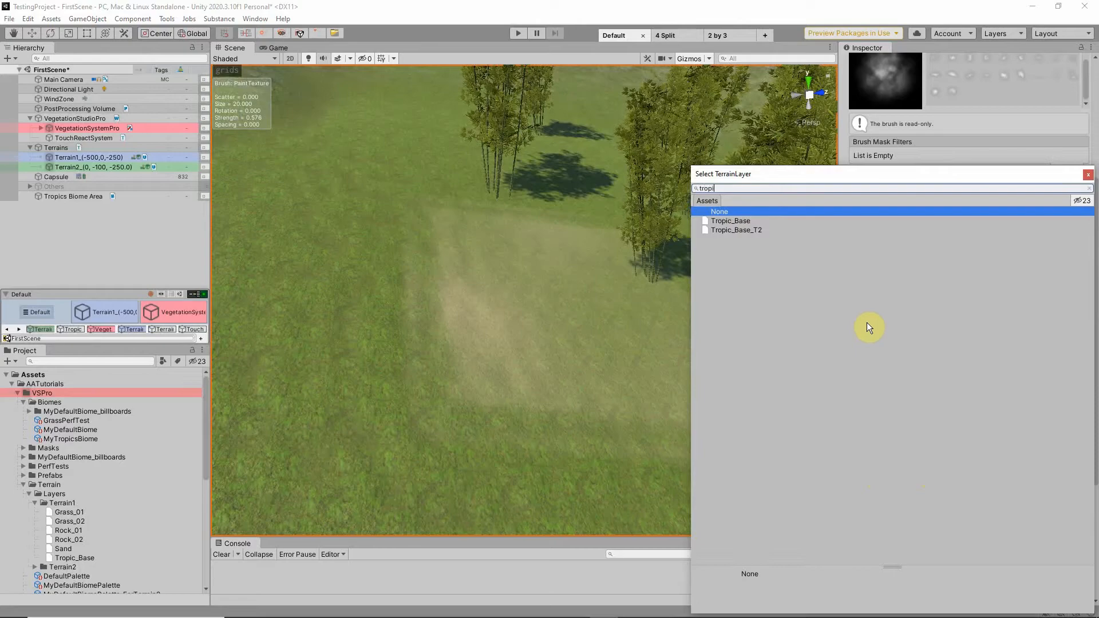
double_click(742, 230)
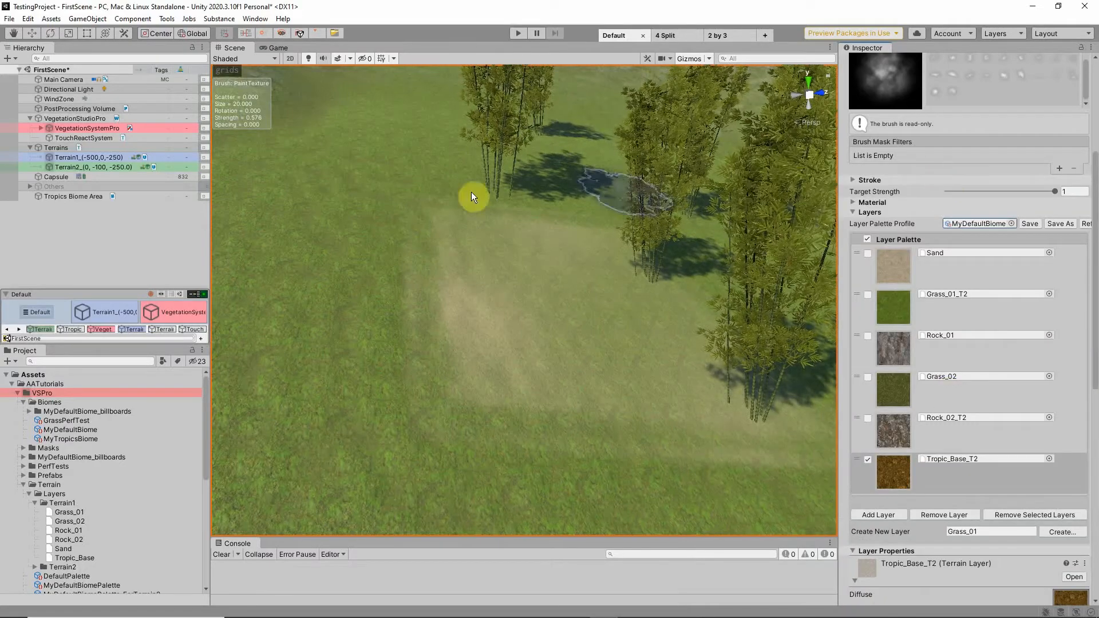
Step: Regenerate the biome splatmaps from the vegetation system and inspect the Tropics area on Terrain2
left_click(177, 313)
left_click(937, 374)
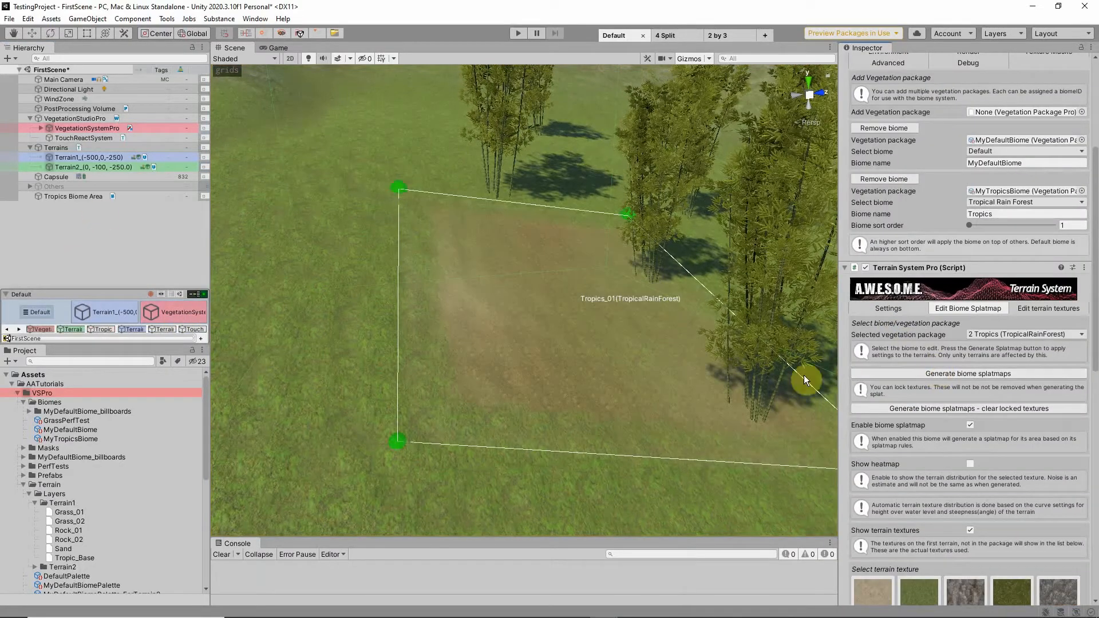
key("w")
right_click_drag(559, 379, 472, 385)
scroll(517, 360, "down", 8)
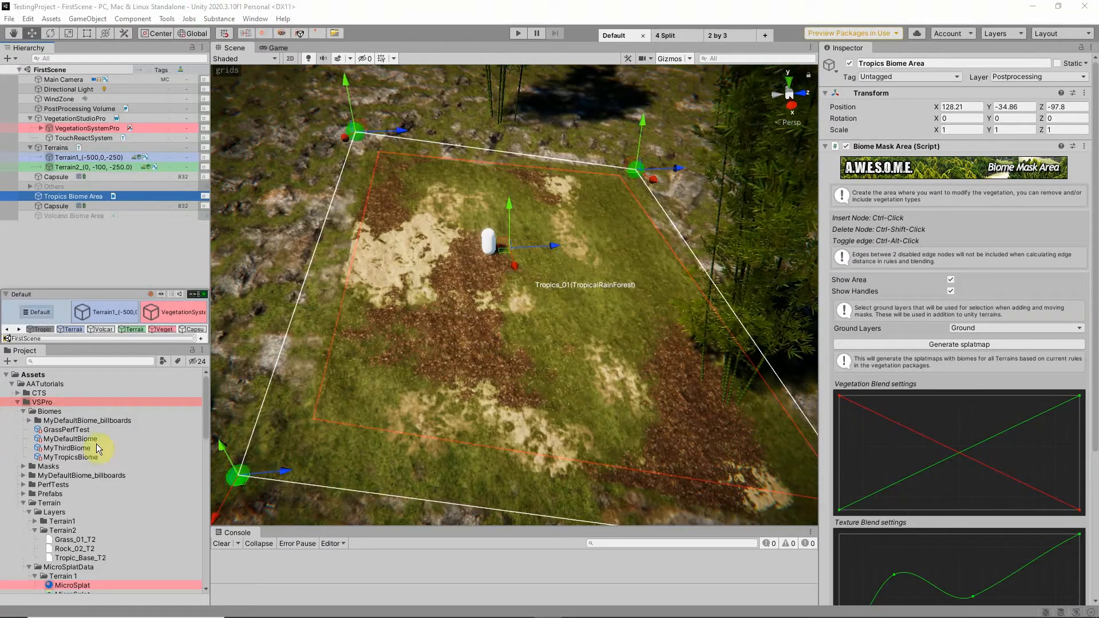
Step: Check the MyThirdBiome package and activate the Volcano Biome Area next to the Tropics area
left_click(82, 448)
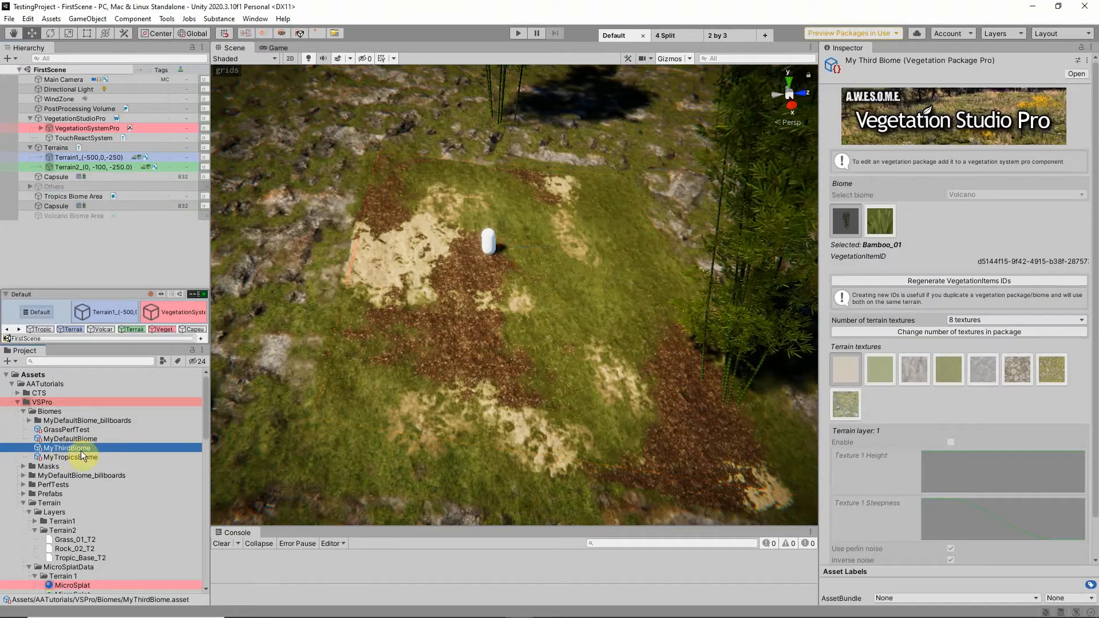
left_click(58, 217)
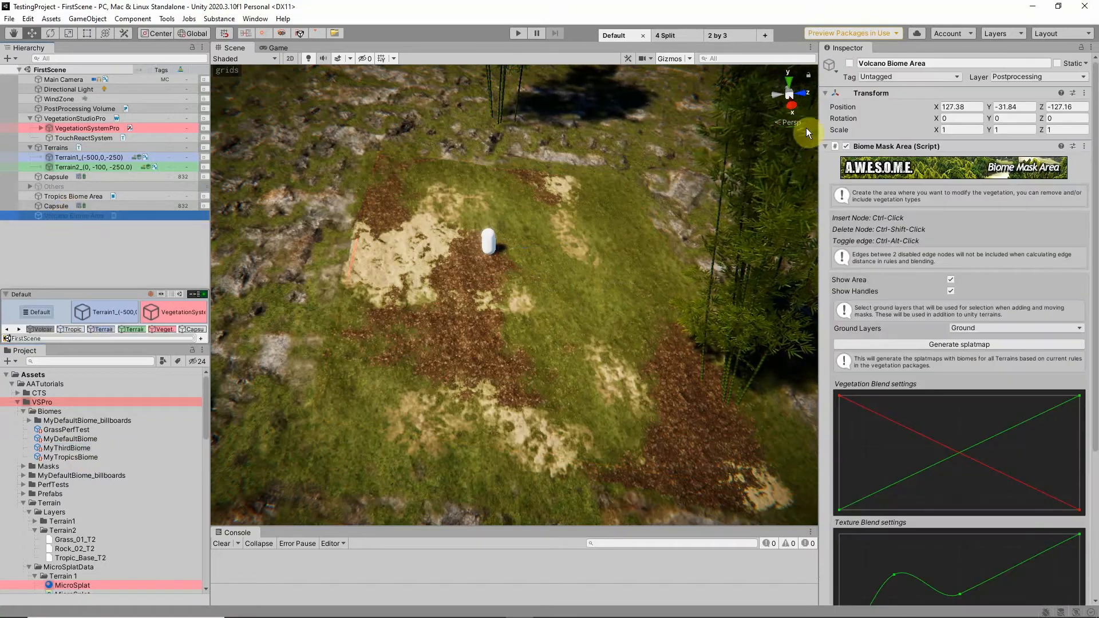
left_click(850, 63)
right_click_drag(598, 291, 500, 262)
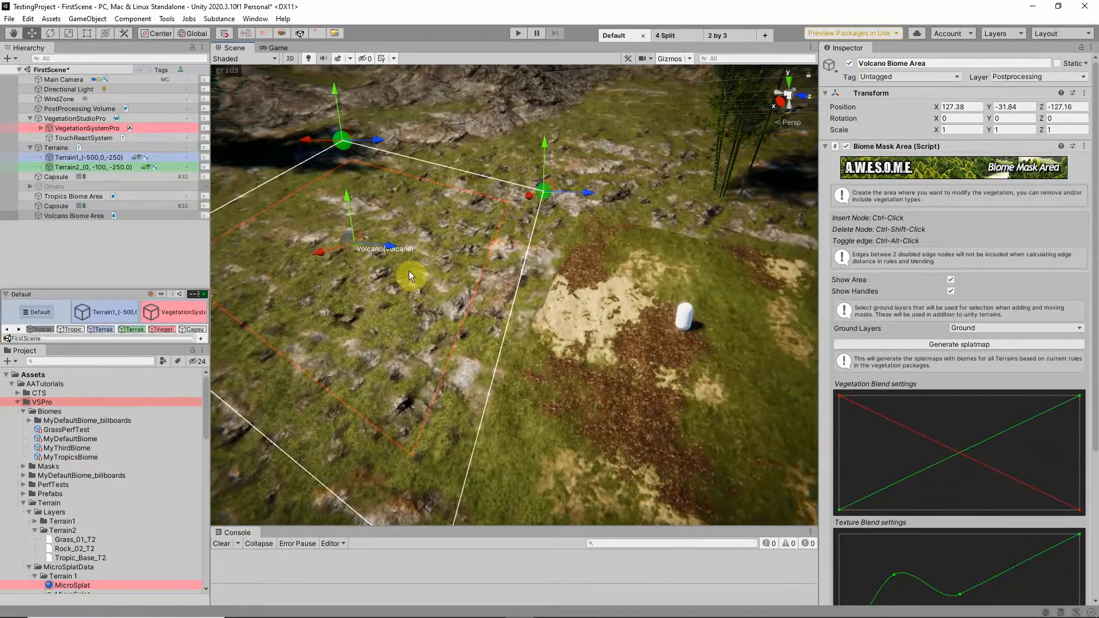
Step: Regenerate the biome splatmaps from the Tropics Biome Area and inspect the textures inside the Volcano area
double_click(69, 196)
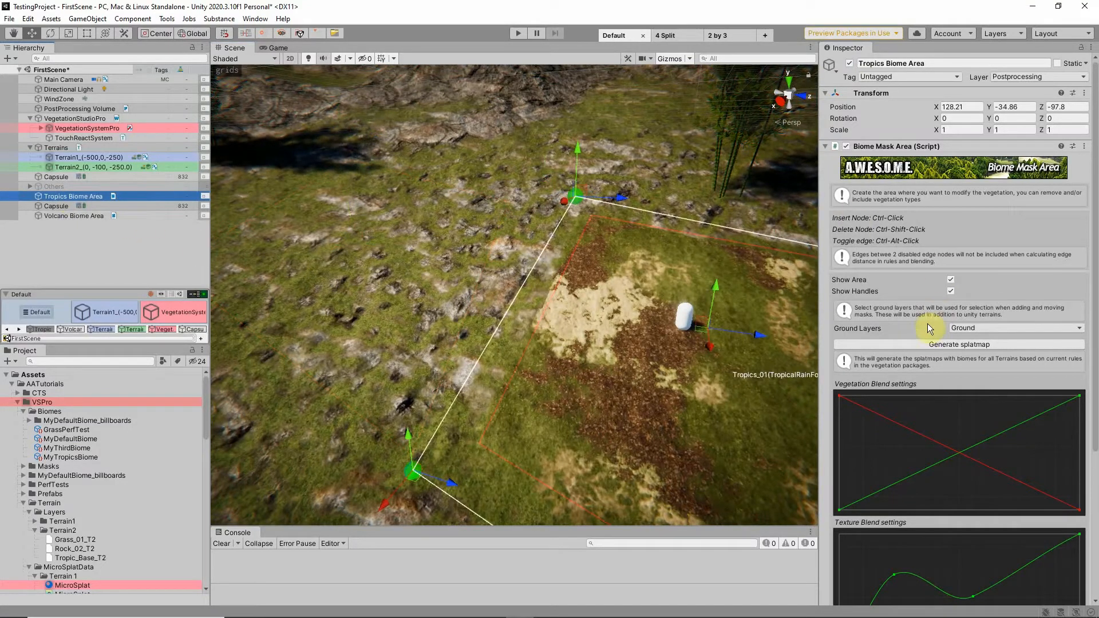
left_click(924, 344)
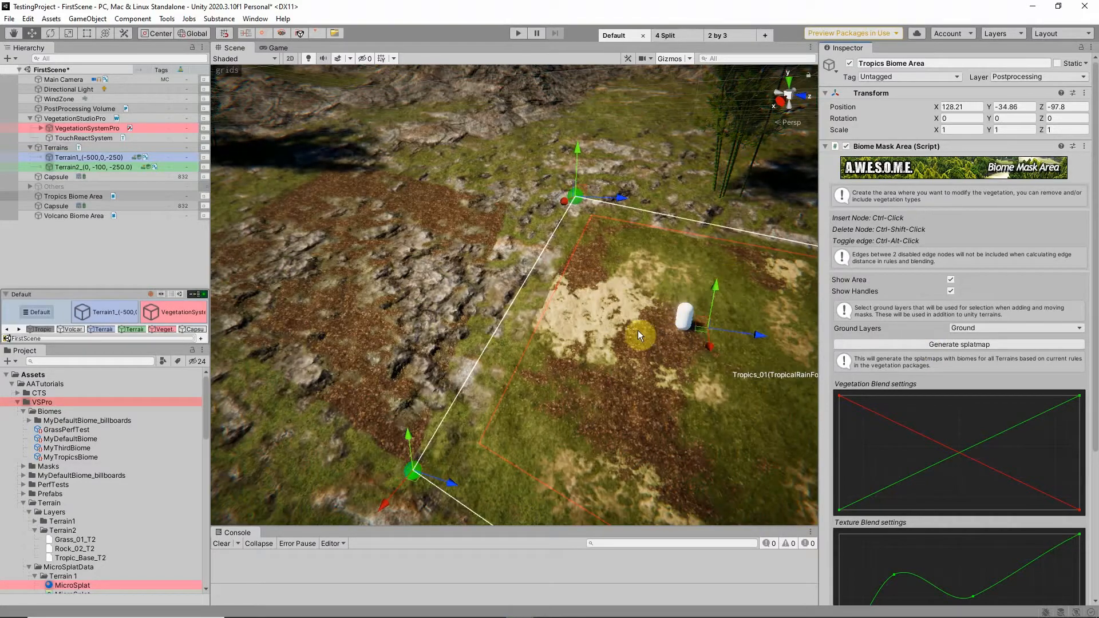
left_click_drag(408, 260, 562, 267, "alt")
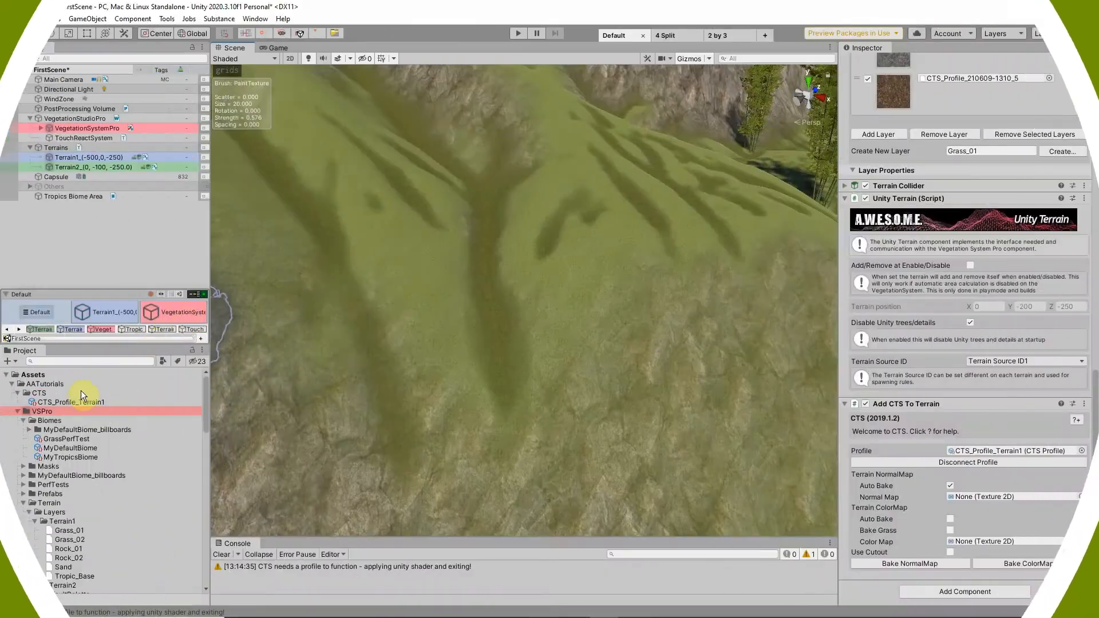
Step: Review the CTS-generated layers in the terrain's Paint Texture layer palette and collapse the layer list
scroll(913, 264, "up", 6)
scroll(913, 263, "up", 3)
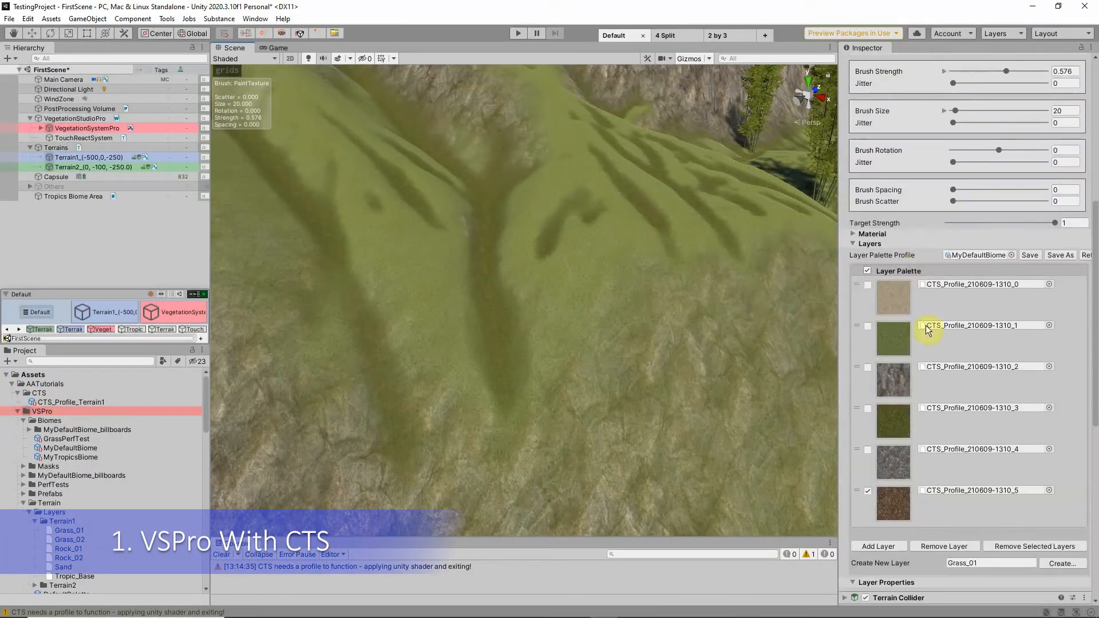
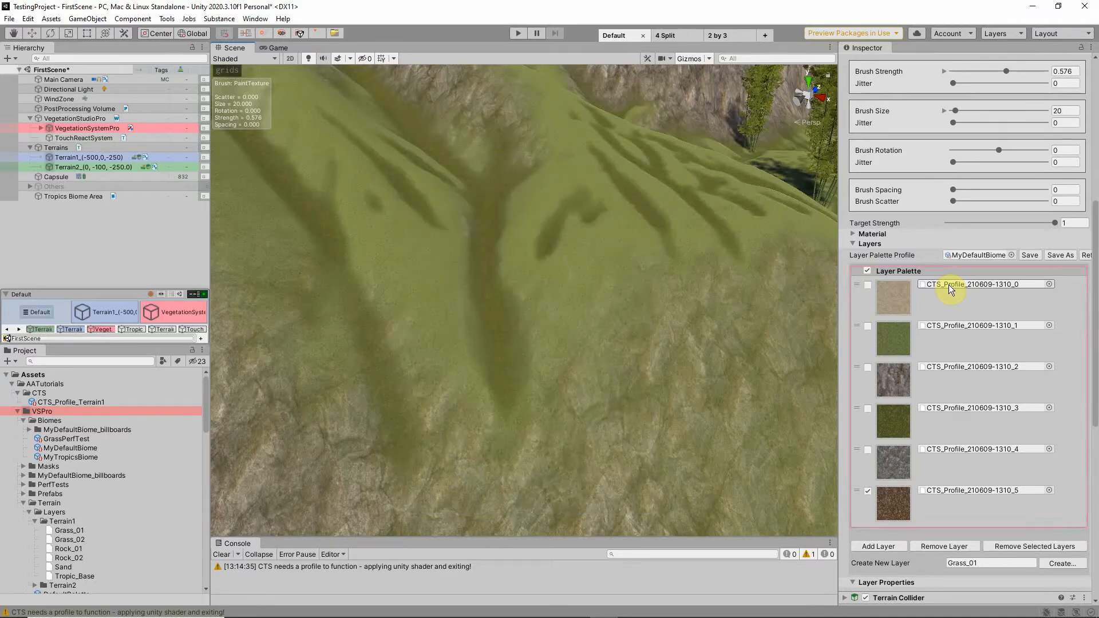
left_click(853, 243)
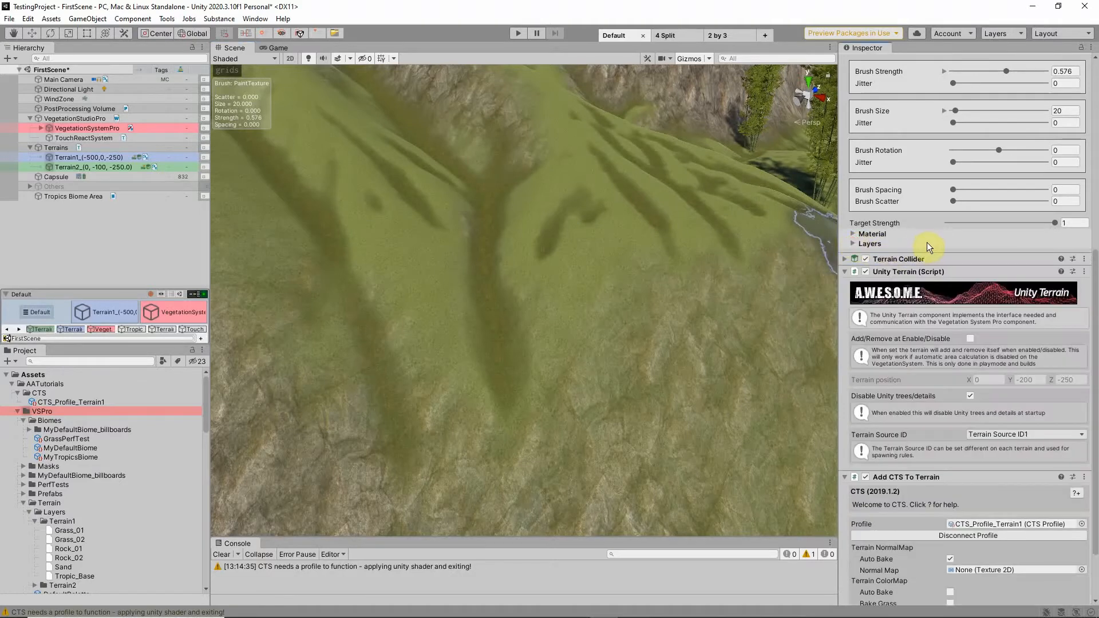
scroll(926, 243, "up", 10)
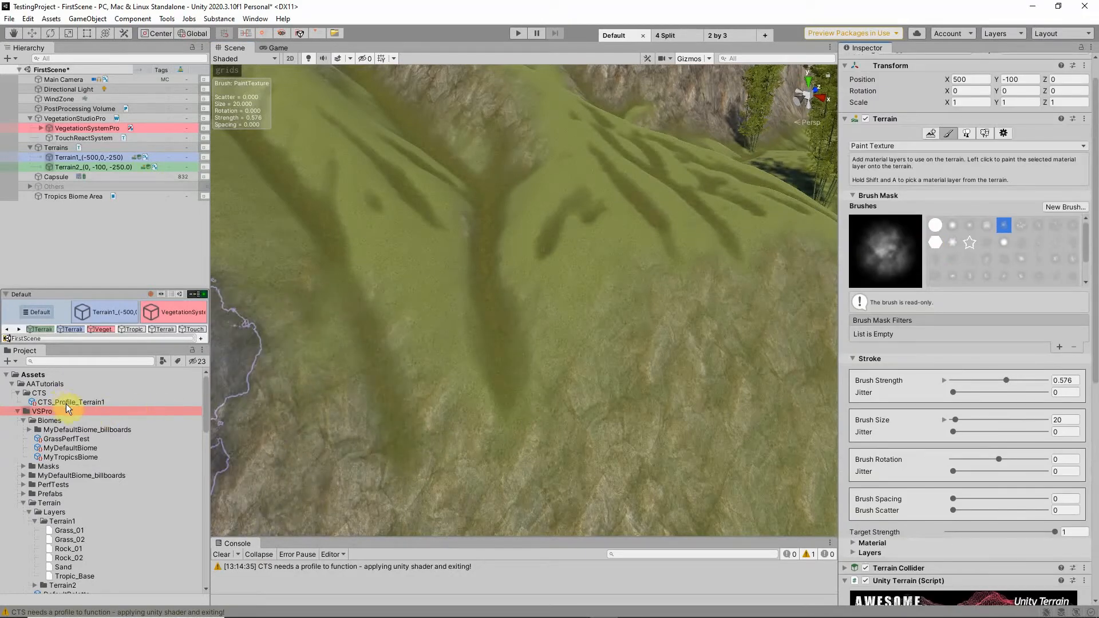
Step: Open the texture settings of CTS_Profile_Terrain1 and enable Triplanar for T_Ground_Rock_01_A_Sm
left_click(85, 403)
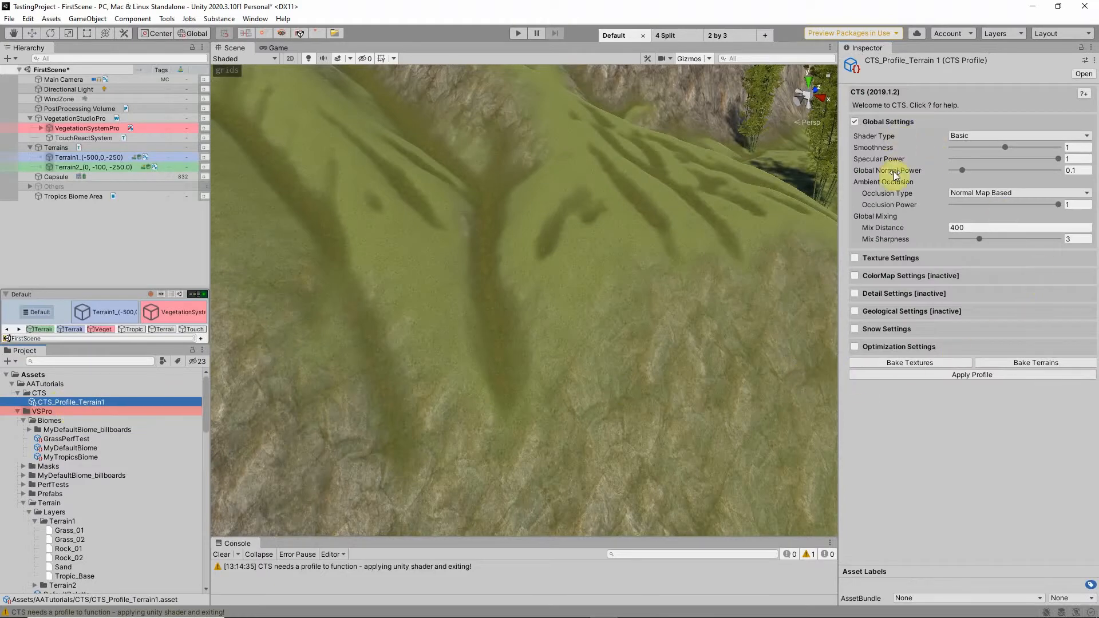
left_click(857, 258)
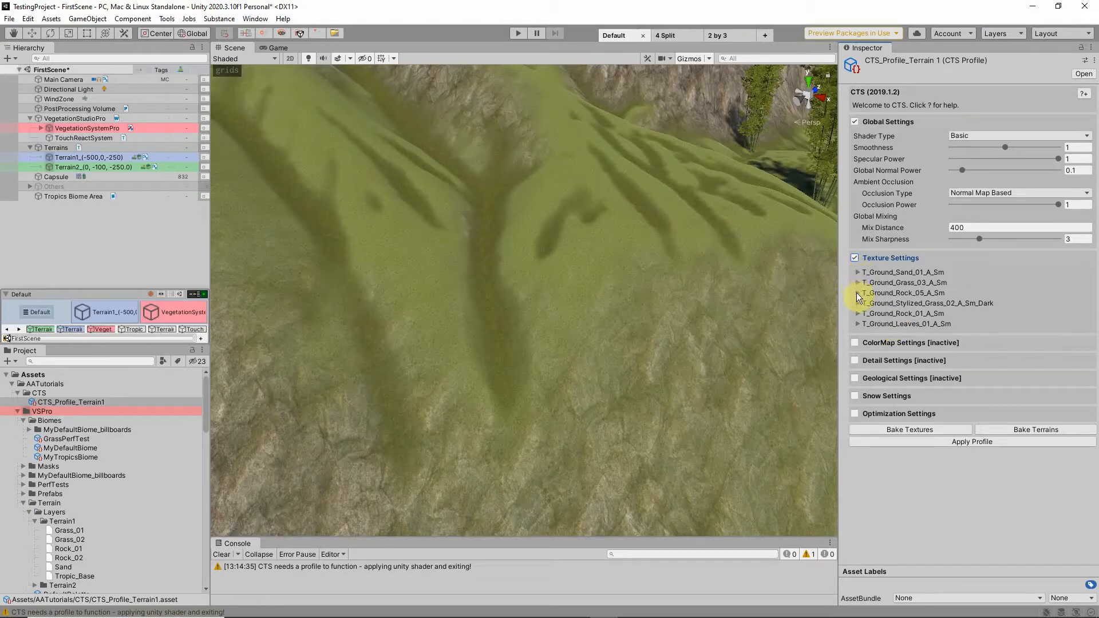
left_click(859, 314)
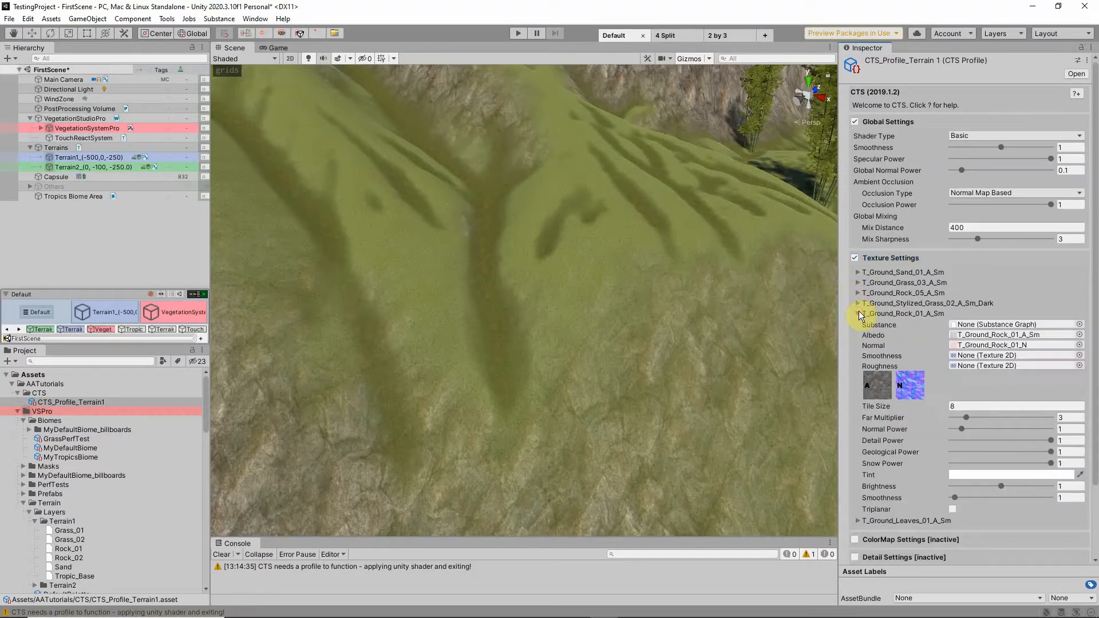
scroll(902, 485, "down", 3)
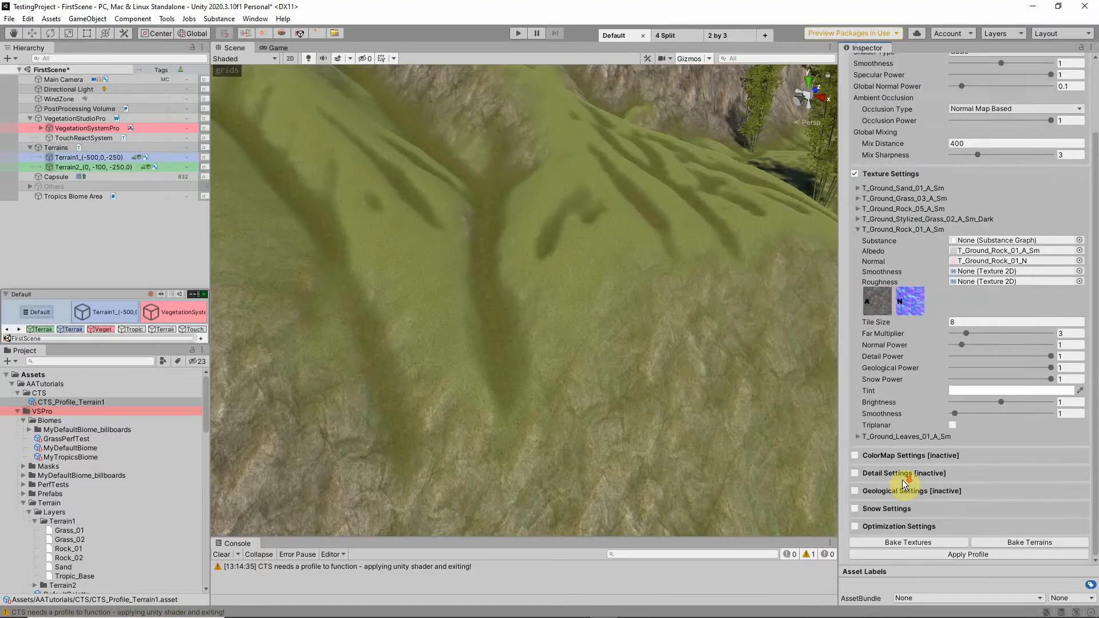
left_click(953, 426)
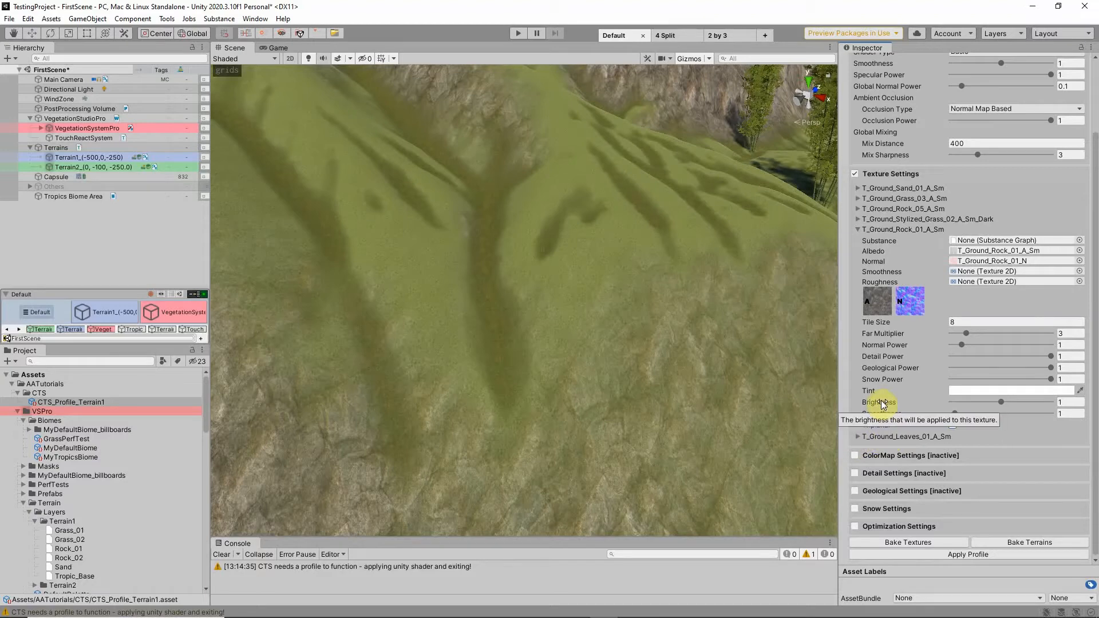
scroll(882, 404, "up", 3)
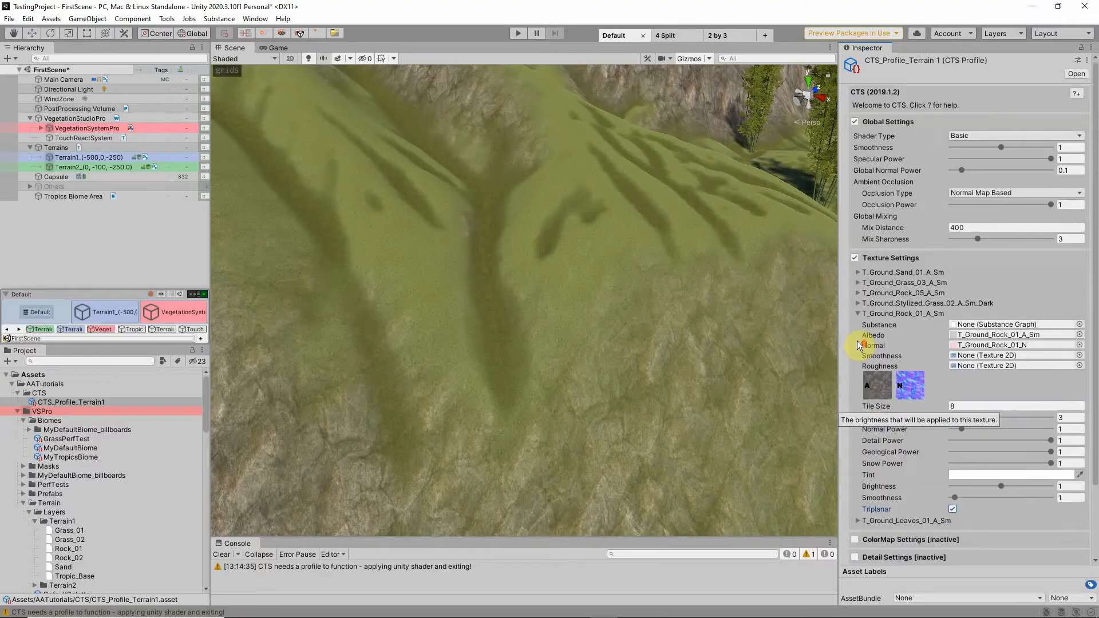
Step: Set the CTS profile's Shader Type to Advanced and assign T_Ground_Rock_05_H as the height map of T_Ground_Rock_05_A_Sm
left_click(970, 137)
left_click(1000, 174)
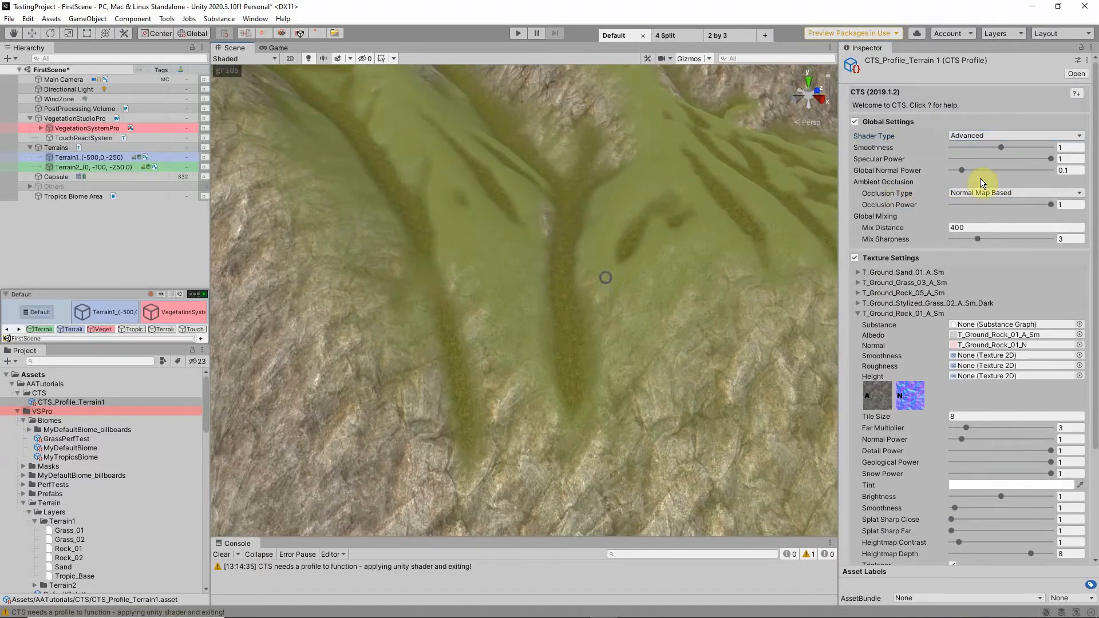
scroll(998, 148, "down", 3)
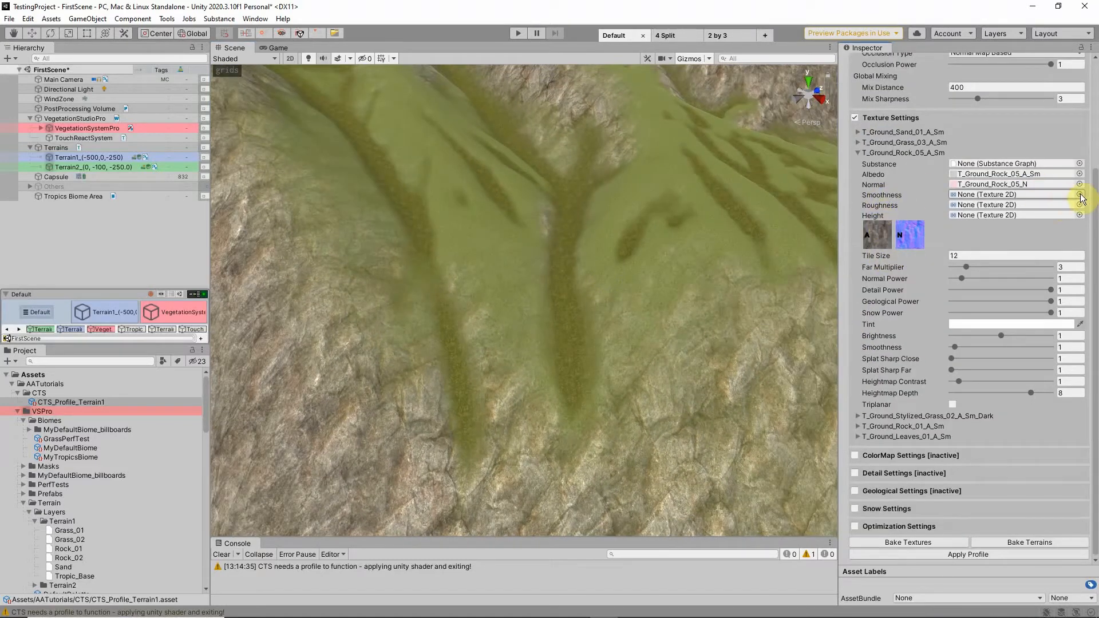
scroll(103, 487, "down", 10)
left_click_drag(89, 538, 999, 217)
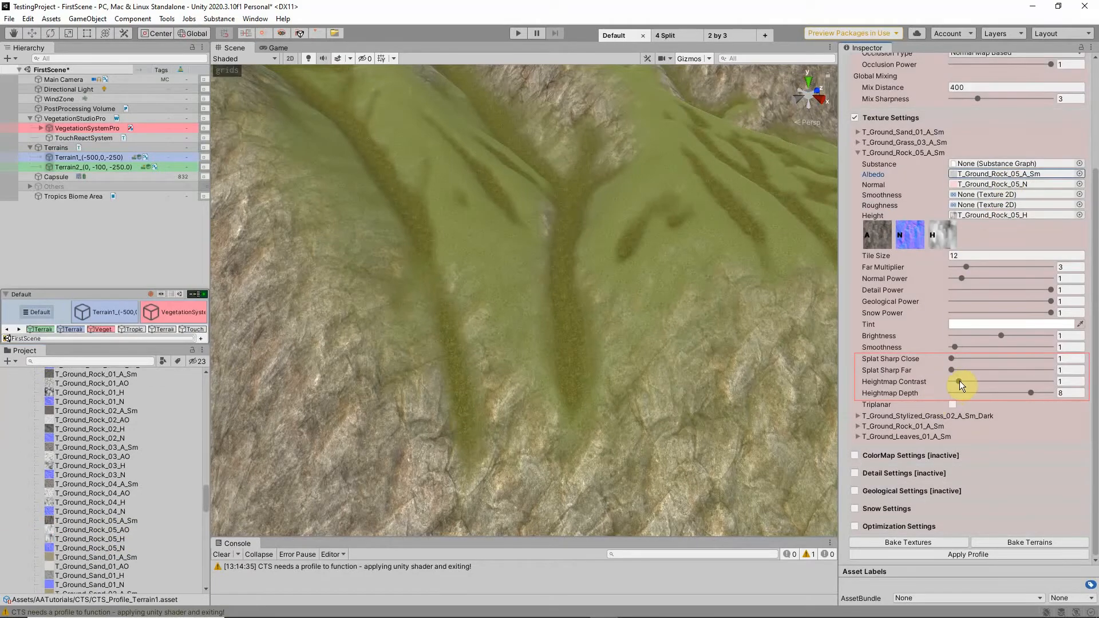
Step: Set the Heightmap Contrast of T_Ground_Rock_05_A_Sm to 6.02 and enable Triplanar for it
right_click_drag(601, 315, 516, 293)
left_click_drag(959, 381, 1010, 382)
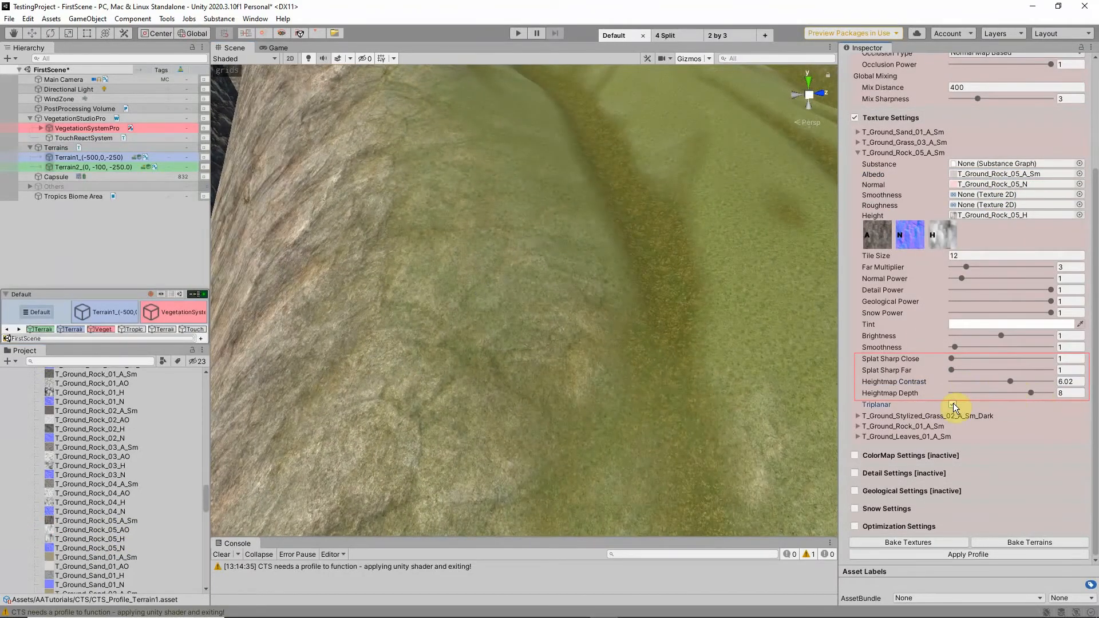
left_click(953, 404)
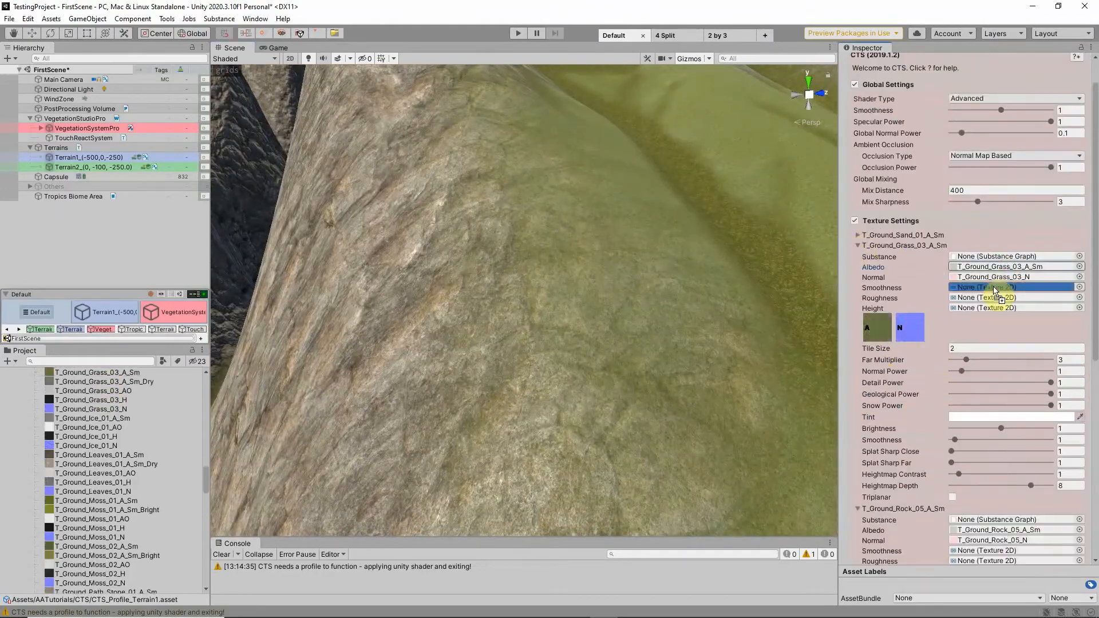
Step: Assign the height maps T_Ground_Grass_03_H and T_Ground_Stylized_Grass_02_H to their matching grass textures in the CTS profile
left_click(858, 246)
left_click(858, 437)
left_click(858, 416)
left_click(1002, 438)
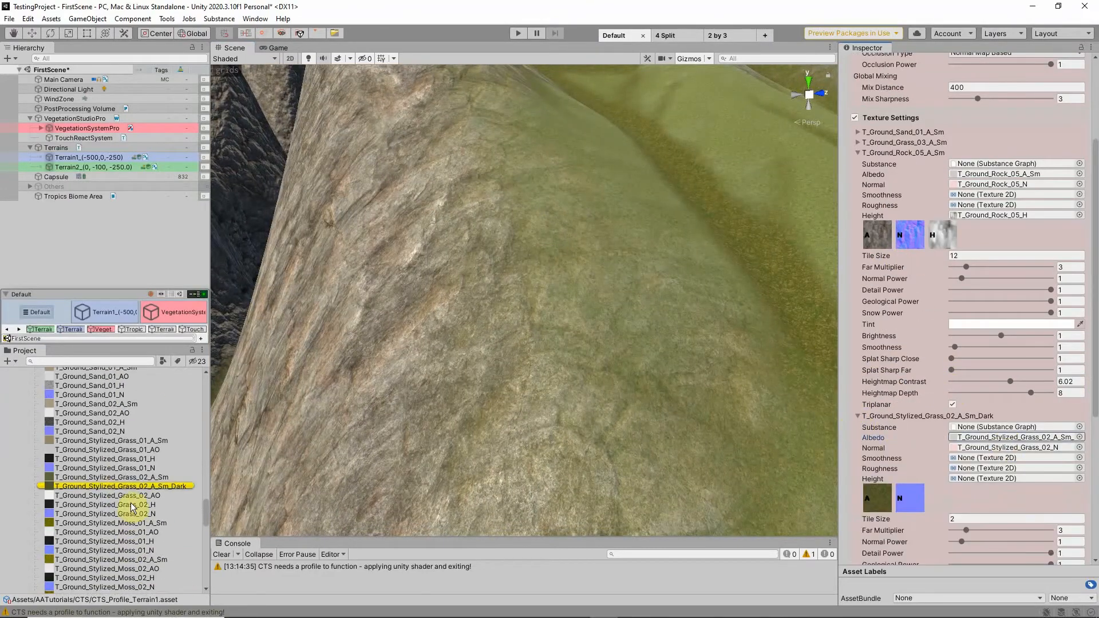
left_click_drag(136, 505, 1008, 479)
Step: Set the Heightmap Depth of T_Ground_Grass_03_A_Sm to 3.8 and bake the profile's textures
left_click(858, 416)
left_click(857, 142)
left_click_drag(1031, 383, 990, 383)
scroll(898, 378, "down", 3)
scroll(962, 401, "down", 3)
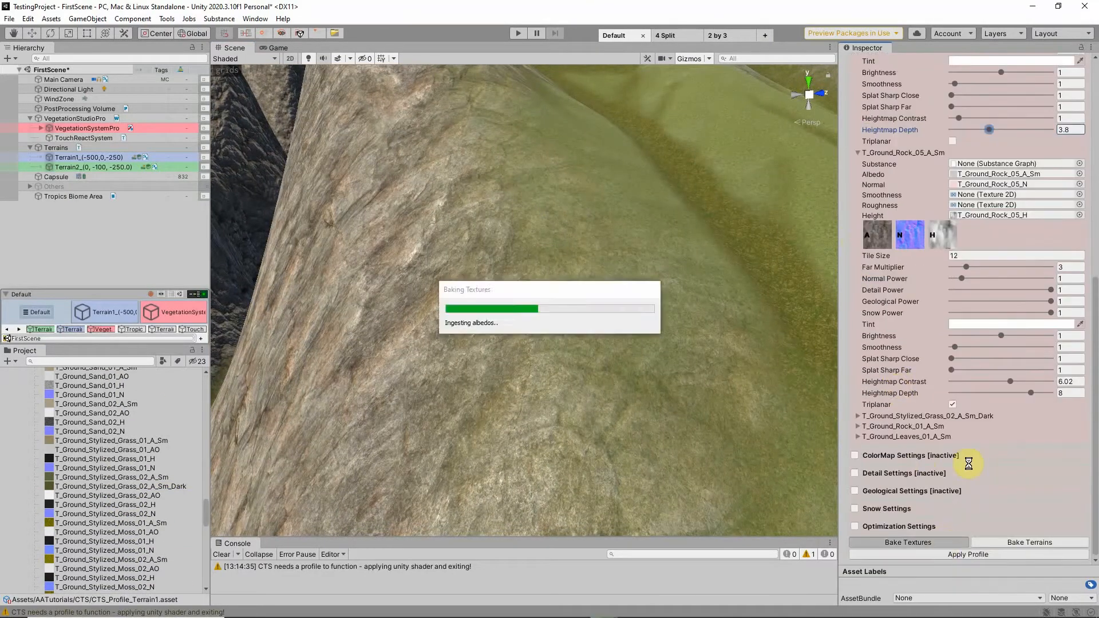
Step: Fine-tune the height blending of T_Ground_Rock_05_A_Sm and T_Ground_Grass_03_A_Sm, giving the grass a Heightmap Contrast of 2.17 and Depth of 3.45
scroll(962, 401, "up", 3)
left_click_drag(1011, 484, 976, 486)
mouse_move(1031, 496)
left_mouse_down()
mouse_move(1058, 499)
mouse_move(1032, 497)
left_mouse_up()
left_click_drag(990, 233, 986, 234)
left_click_drag(959, 221, 971, 222)
left_click_drag(952, 462, 1022, 495)
left_click(988, 486)
right_click_drag(602, 252, 573, 252)
left_click_drag(979, 462, 1012, 496)
right_click_drag(660, 337, 608, 298)
Step: Assign T_Ground_Rock_01_H as the height map of T_Ground_Rock_01_A_Sm
scroll(893, 355, "up", 3)
left_click(858, 360)
left_click(858, 426)
scroll(893, 401, "down", 3)
left_click(1002, 344)
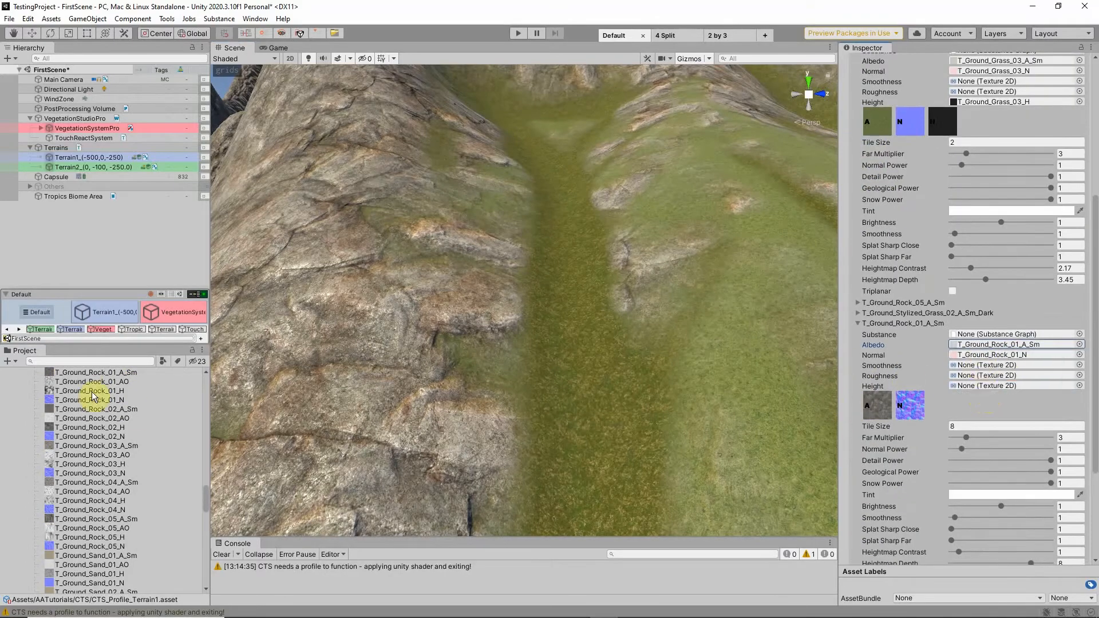
left_click_drag(92, 391, 996, 387)
Step: Lower the Heightmap Depth of T_Ground_Rock_01_A_Sm and bake the profile's textures
scroll(889, 376, "down", 3)
right_click_drag(704, 395, 664, 401)
left_click_drag(1031, 461, 1011, 461)
scroll(973, 476, "down", 3)
left_click(916, 542)
right_click_drag(762, 297, 803, 237)
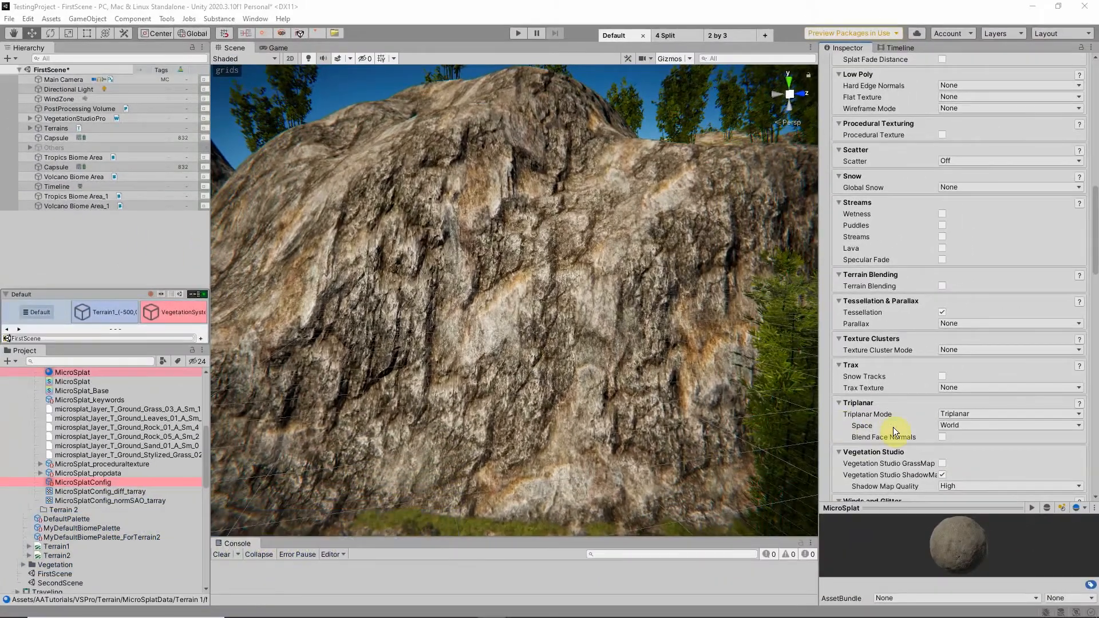
Step: Check Triplanar Projection and the Texture Blend Mode options in the MicroSplat material, and raise the Height Offset of T_Ground_Rock_05_A_Sm slightly
scroll(893, 427, "down", 15)
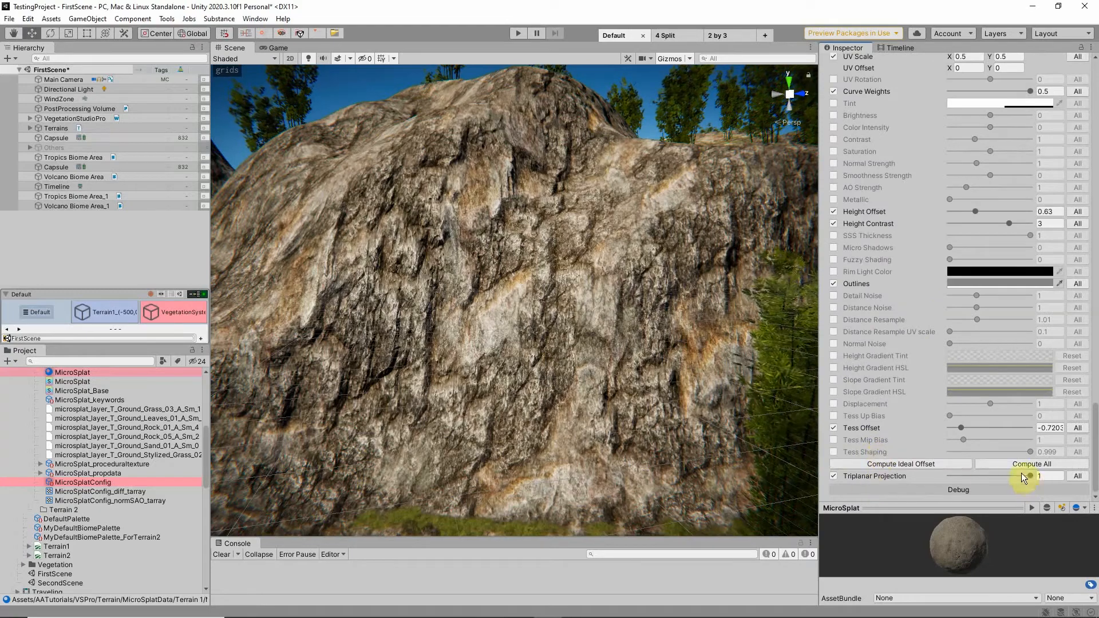
scroll(1001, 281, "up", 15)
left_click(999, 271)
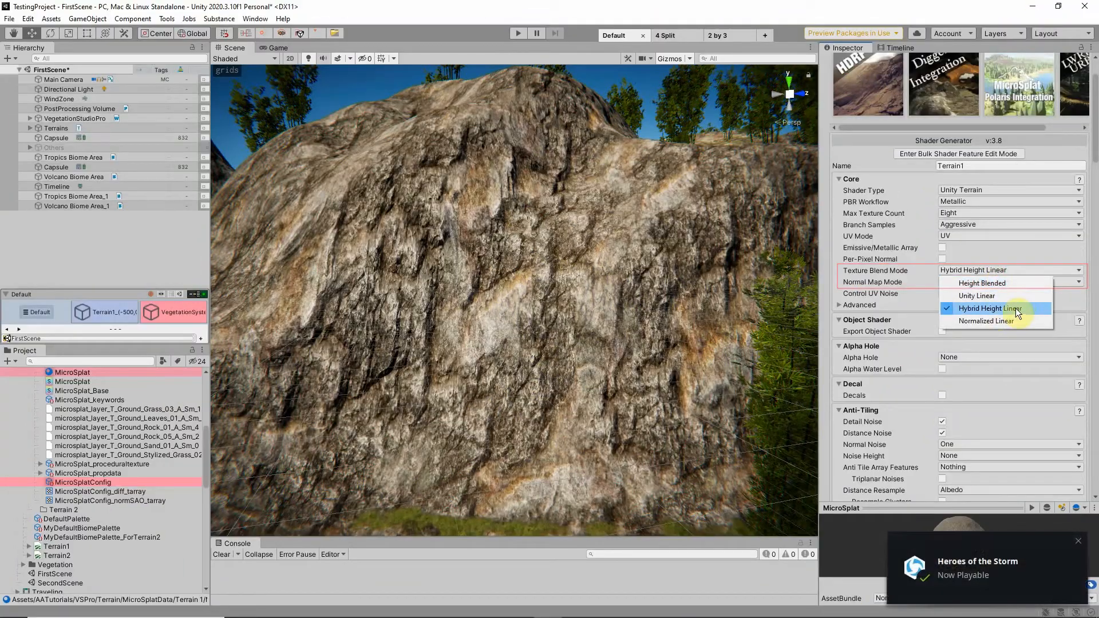
scroll(888, 297, "down", 20)
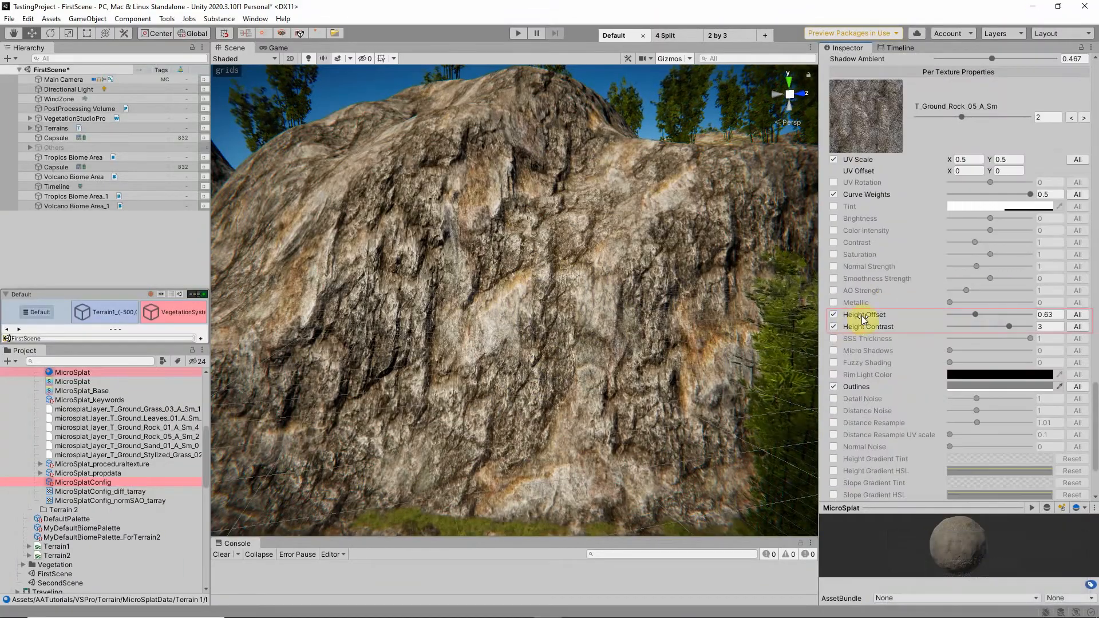
left_click_drag(976, 315, 984, 315)
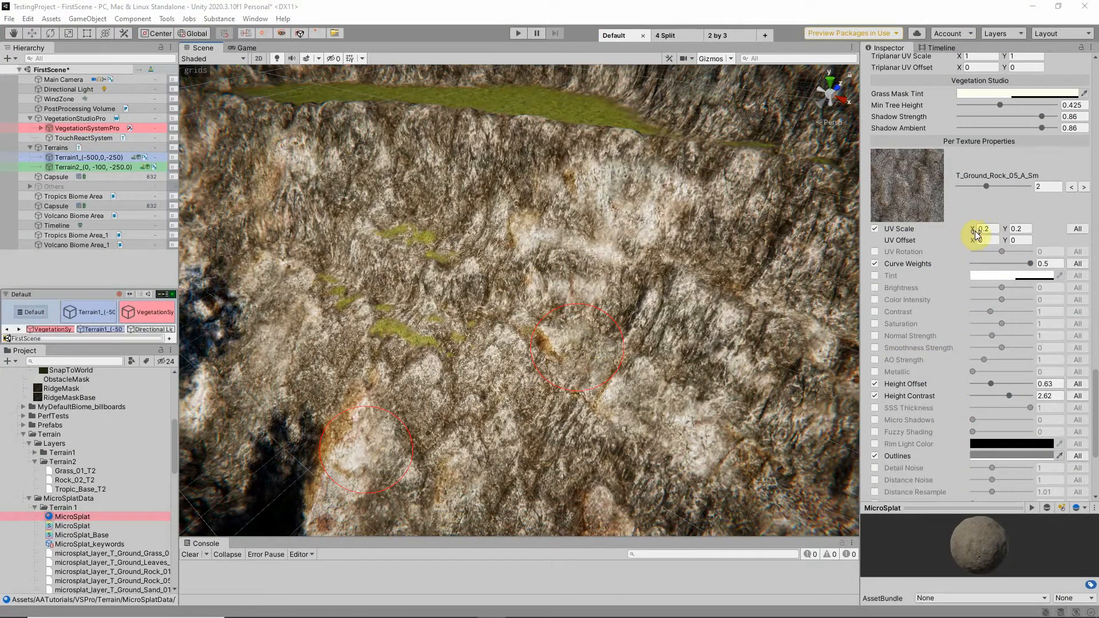
Step: Set the UV Scale of T_Ground_Rock_05_A_Sm to 0.5 in both X and Y in the MicroSplat material
left_click(1072, 187)
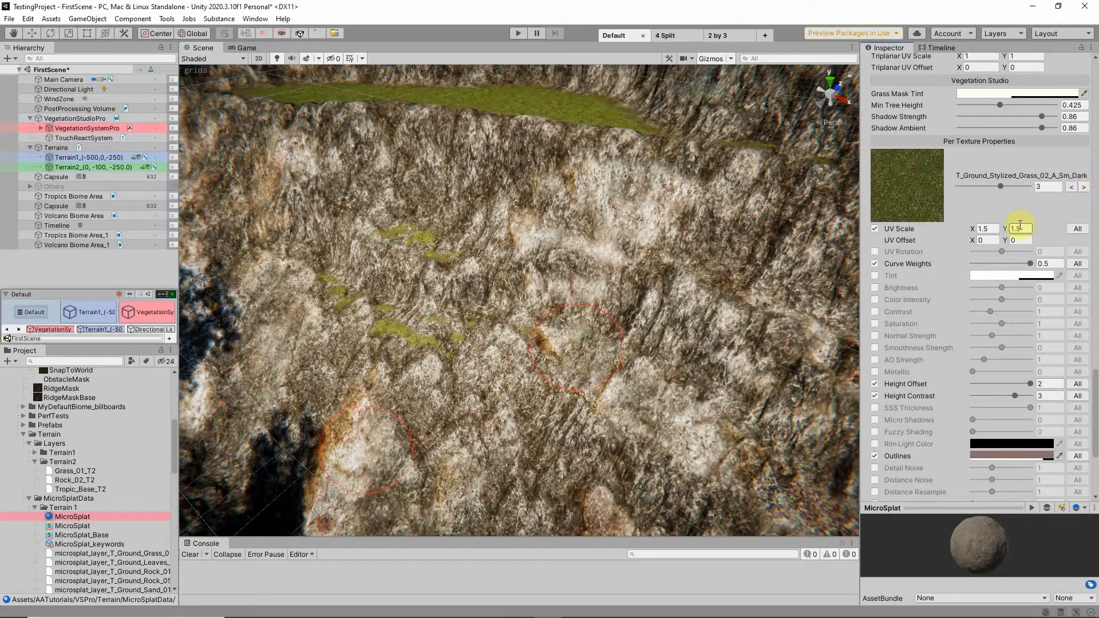
left_click(1084, 187)
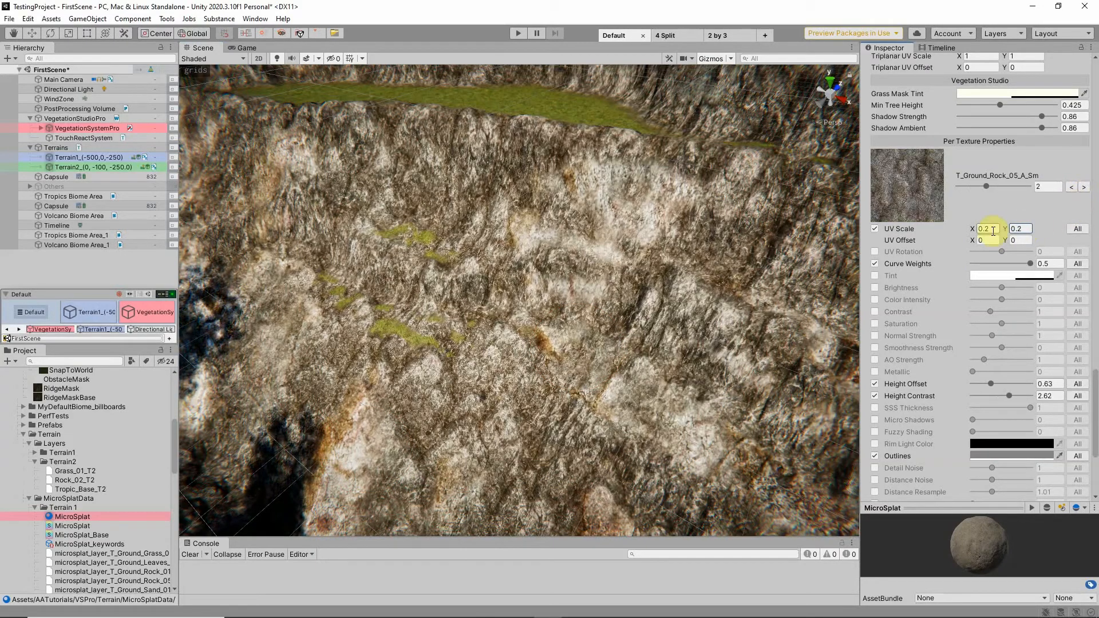
type("0.5")
left_click(1026, 228)
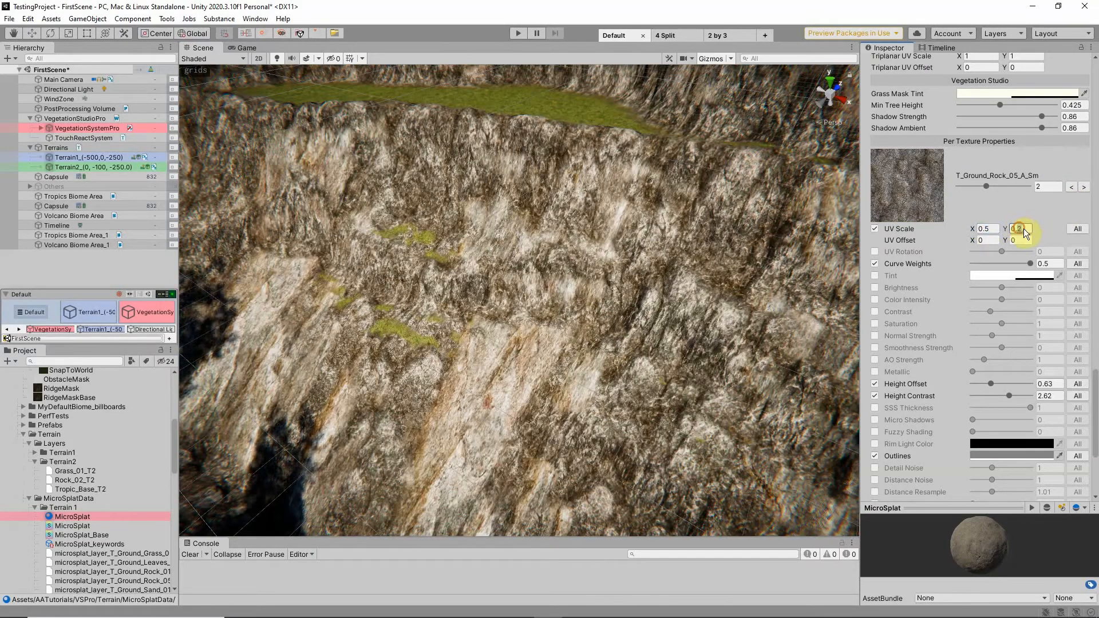
type("0.5")
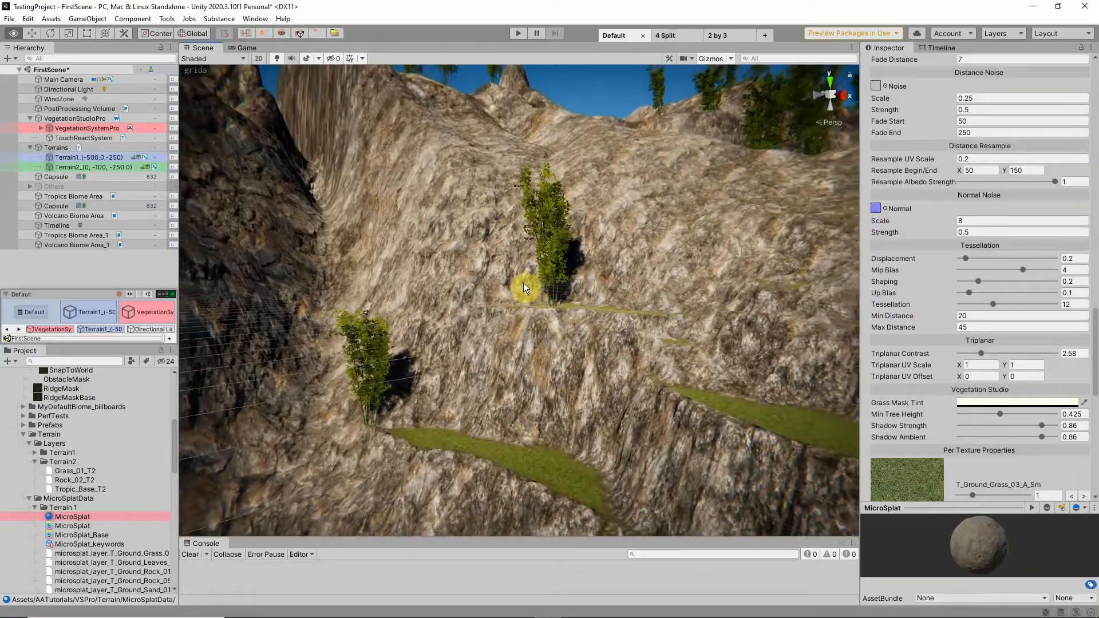
key("s")
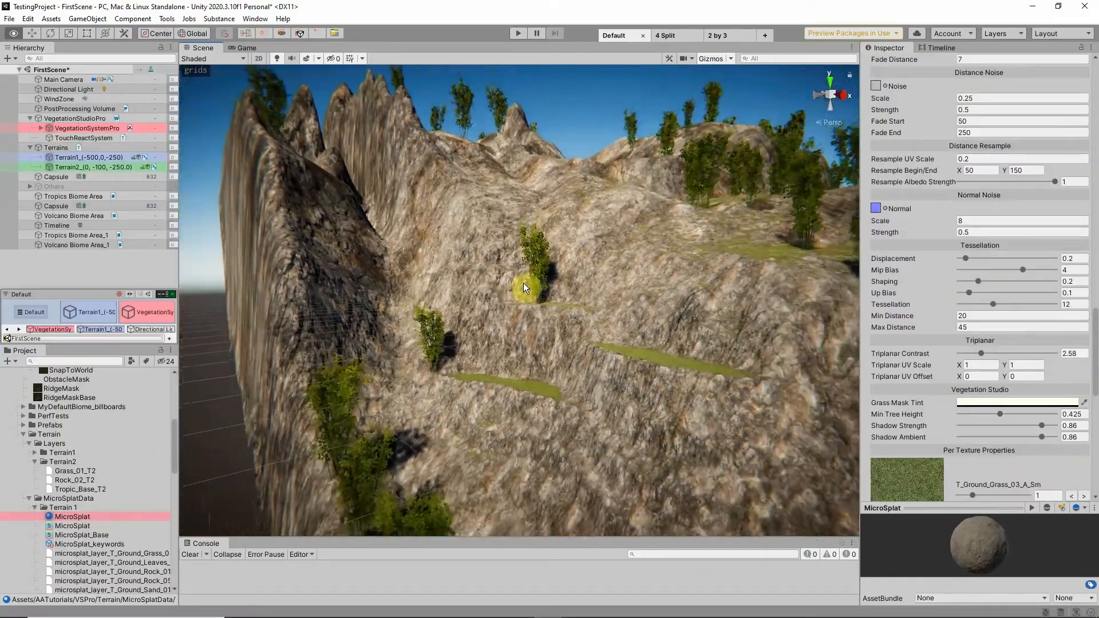
key("s")
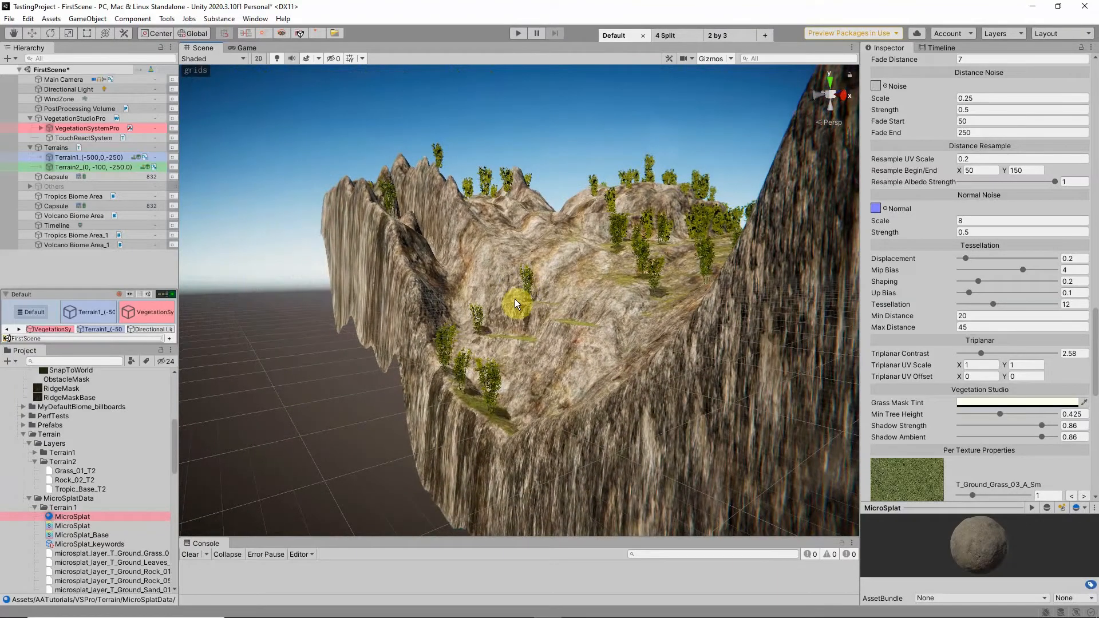
Step: Change the Outlines color of the T_Ground_Grass_03_A_Sm texture in the MicroSplat material
right_click_drag(564, 307, 626, 307)
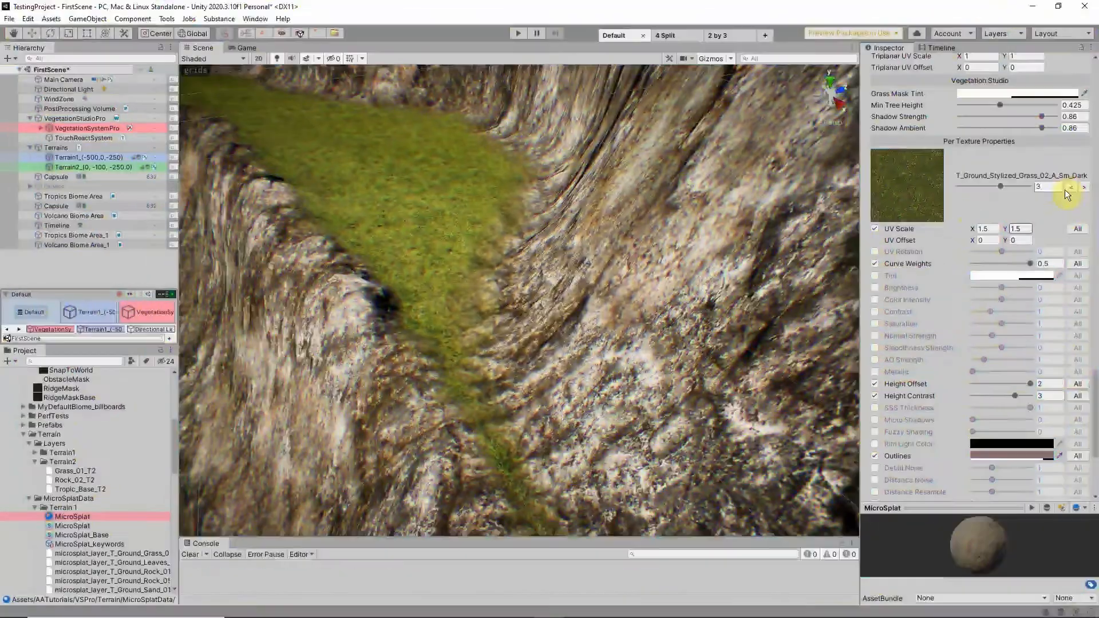
left_click(1071, 188)
left_click(1072, 188)
scroll(908, 262, "down", 3)
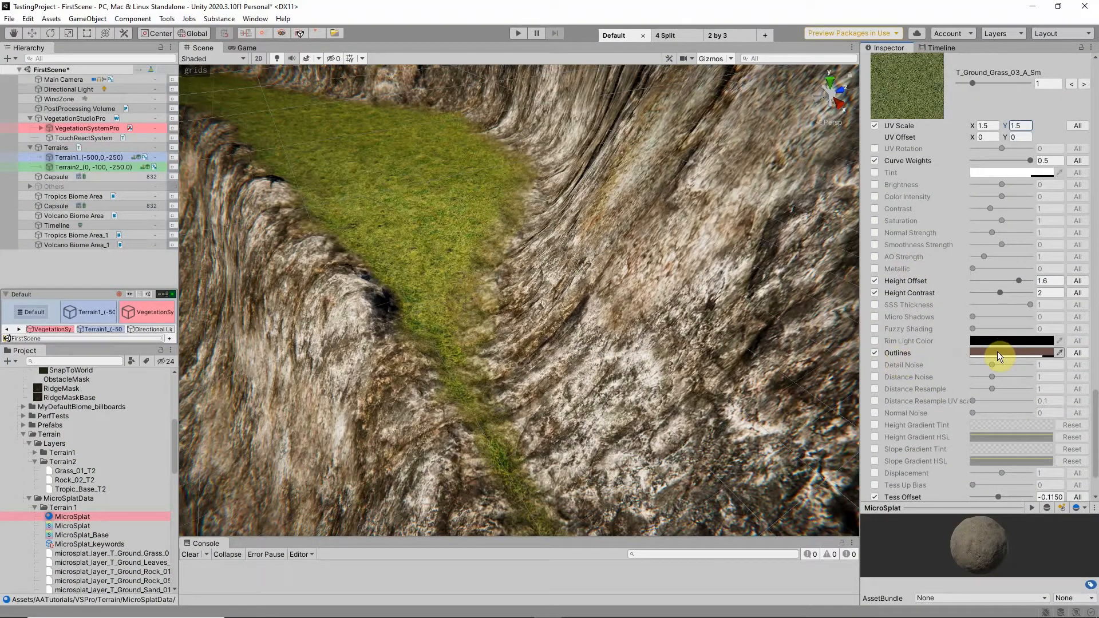
mouse_move(477, 281)
left_mouse_down("alt")
mouse_move(414, 226)
mouse_move(455, 267)
left_mouse_up("alt")
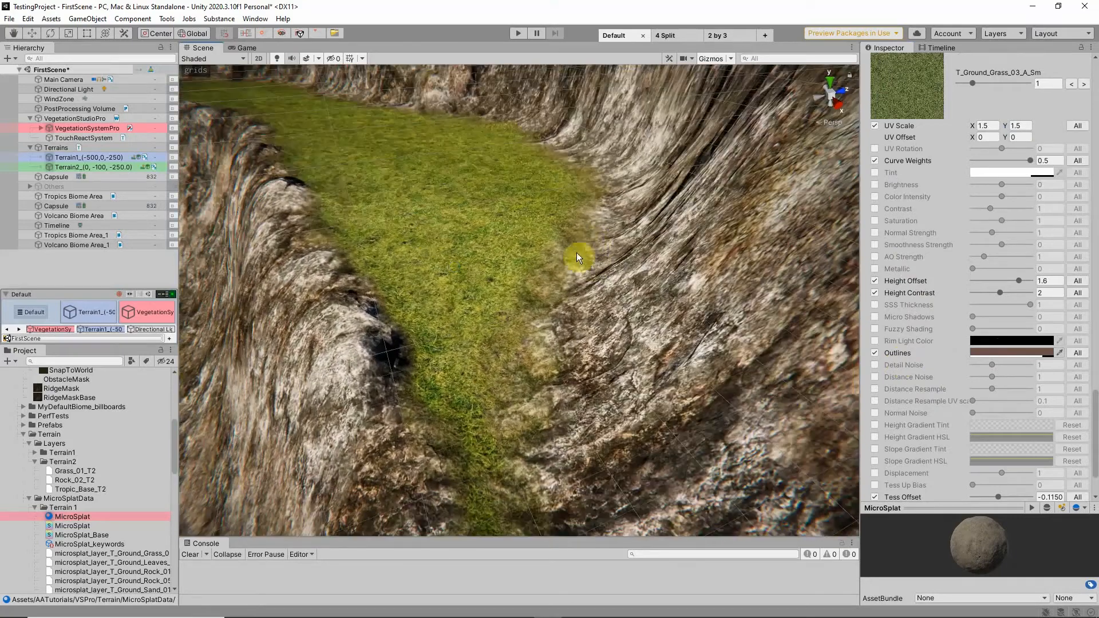
left_click(1026, 351)
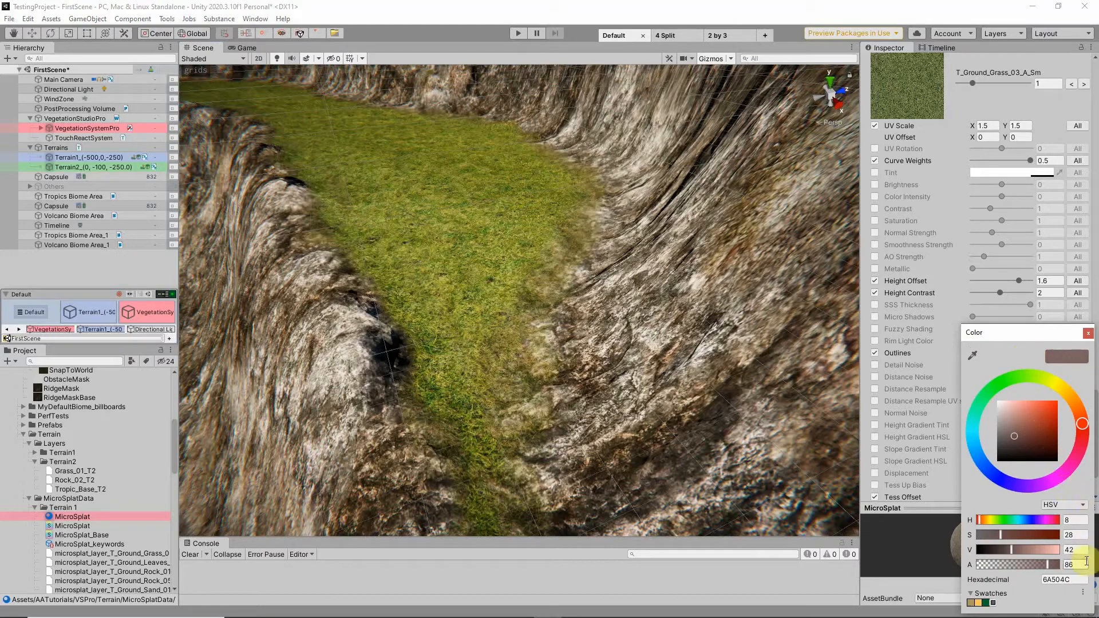
left_click_drag(1017, 436, 973, 428)
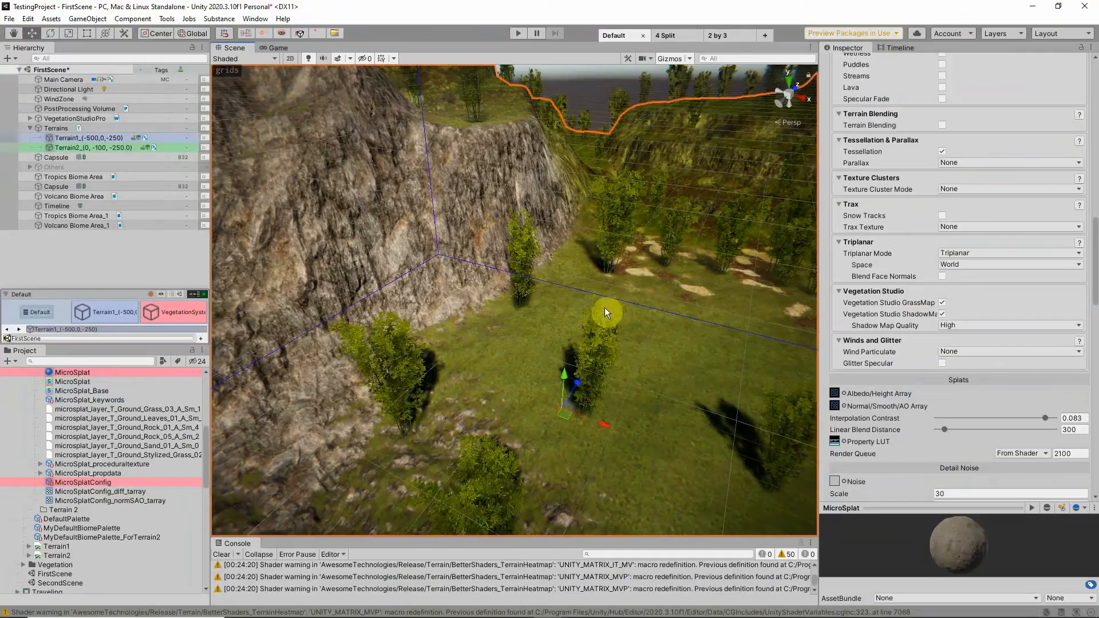
Step: Locate Terrain1's Grass Map texture in the project, and inspect the Grass1 item of MyDefaultBiome in VegetationSystemPro's biome editor
right_click_drag(605, 307, 601, 325)
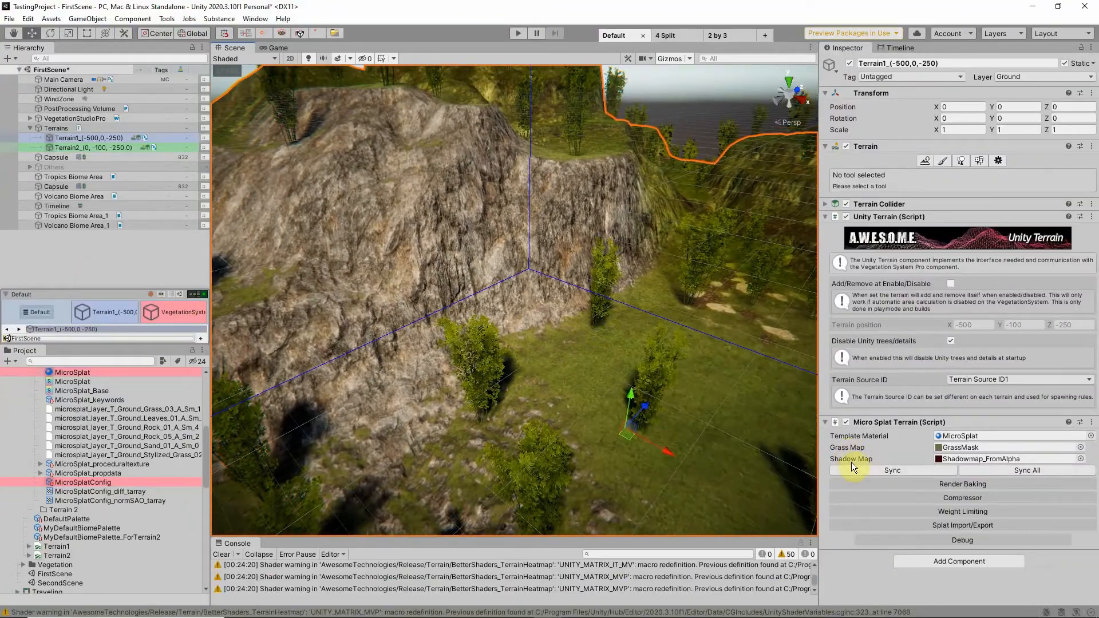
left_click(960, 448)
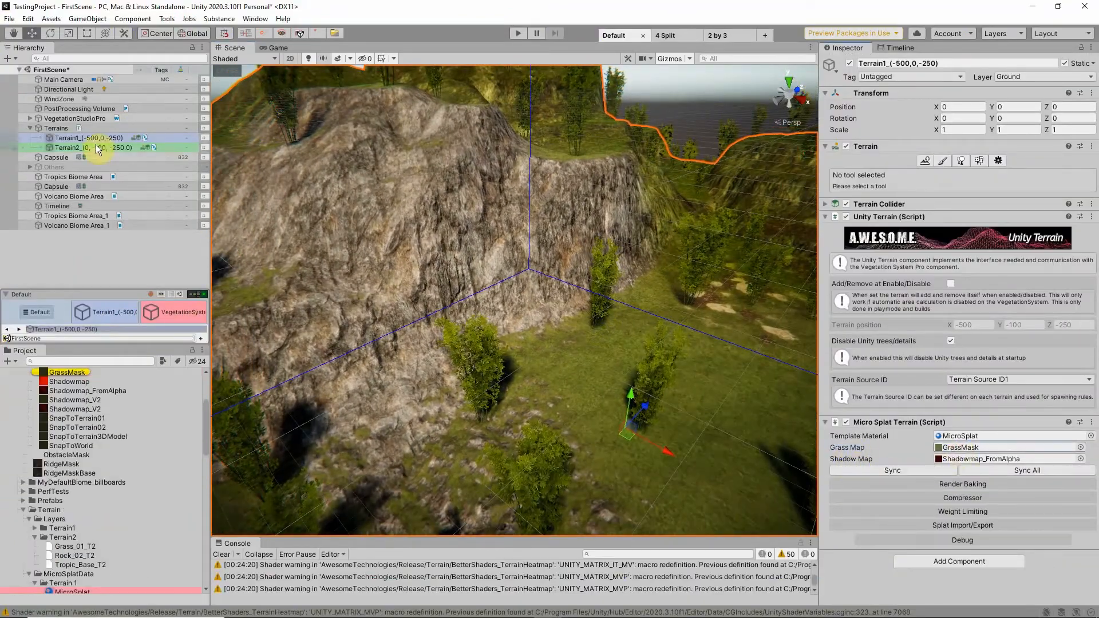
left_click(178, 313)
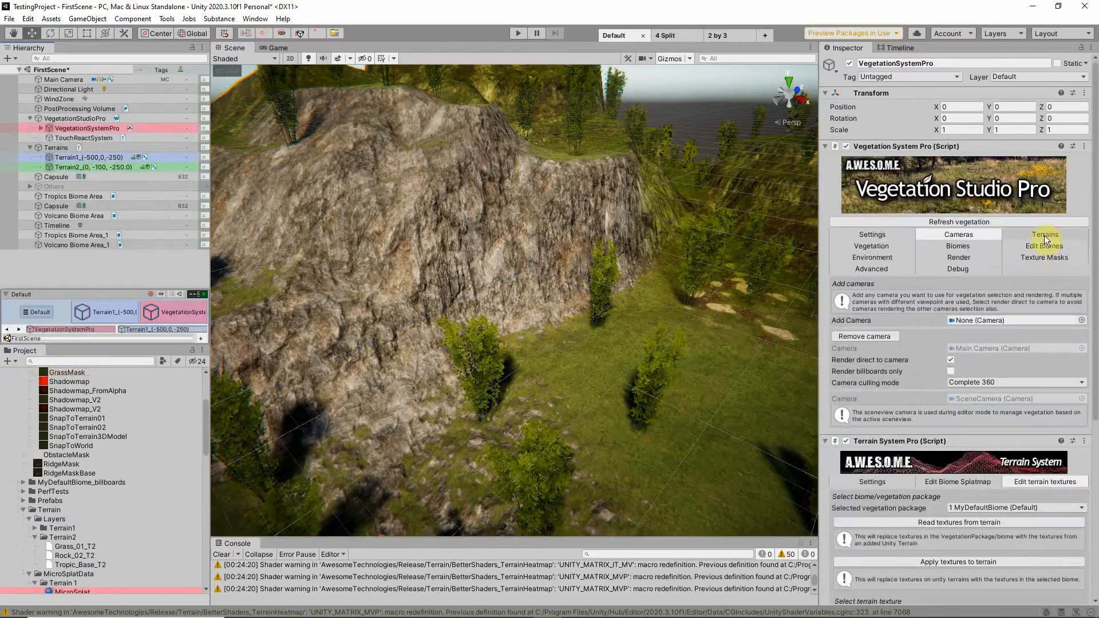
left_click(1044, 246)
scroll(922, 301, "down", 4)
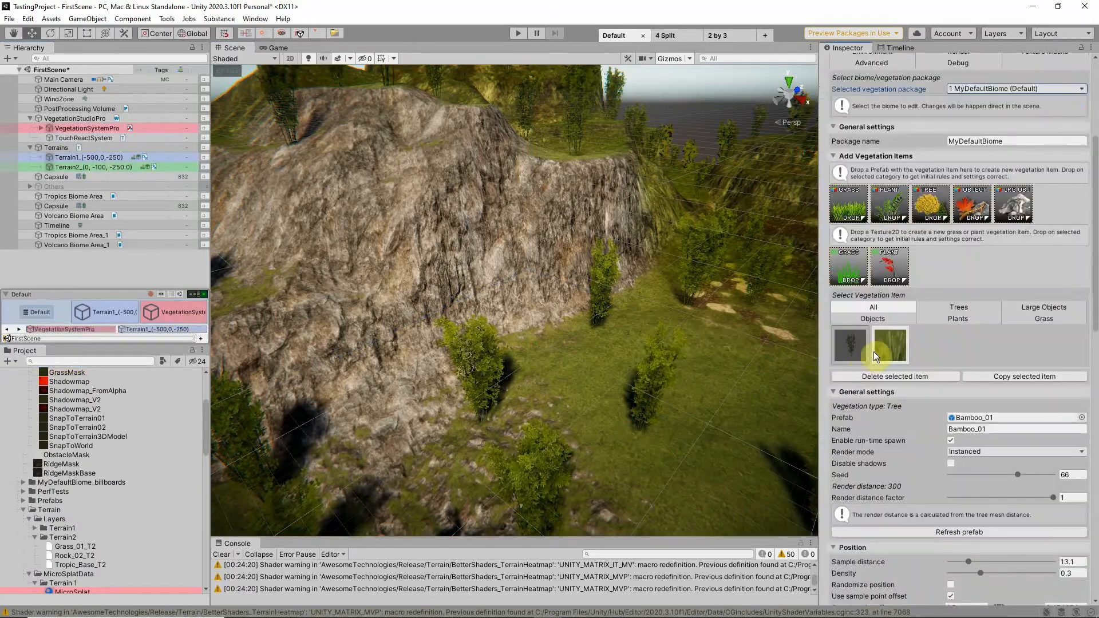
left_click(869, 351)
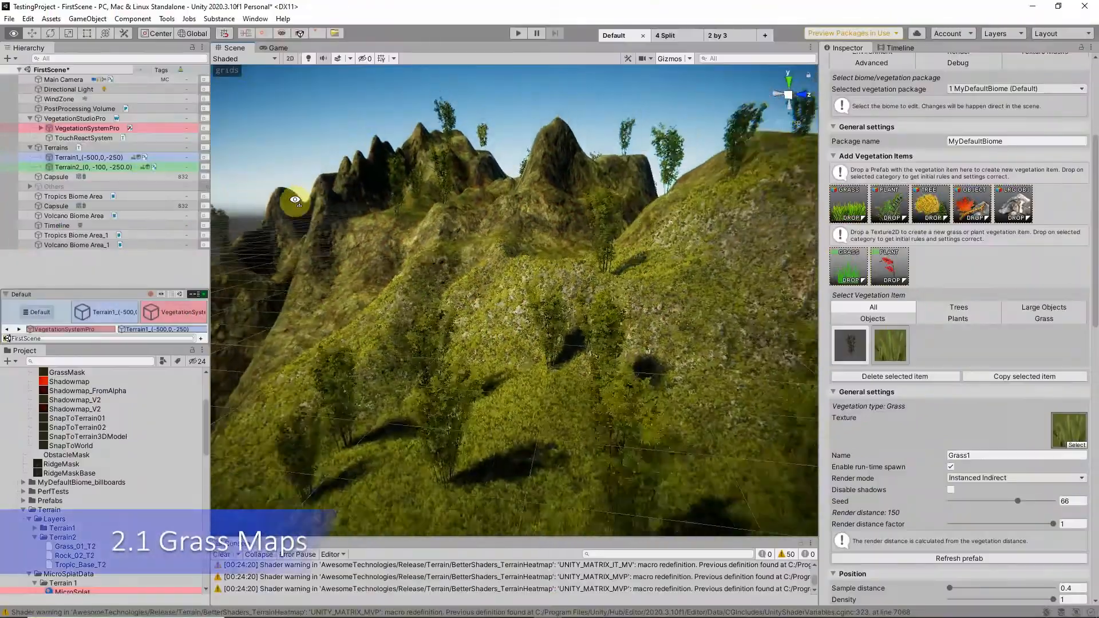
right_click_drag(515, 245, 551, 233)
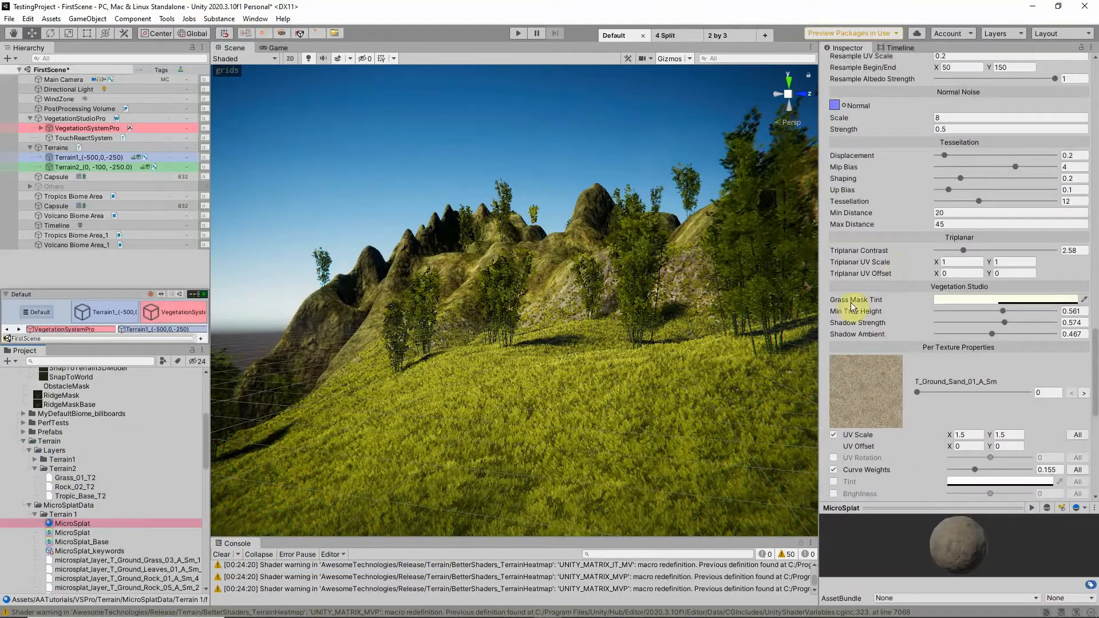
Step: Adjust the Grass Mask Tint color in the MicroSplat material's Vegetation Studio settings
left_click(968, 302)
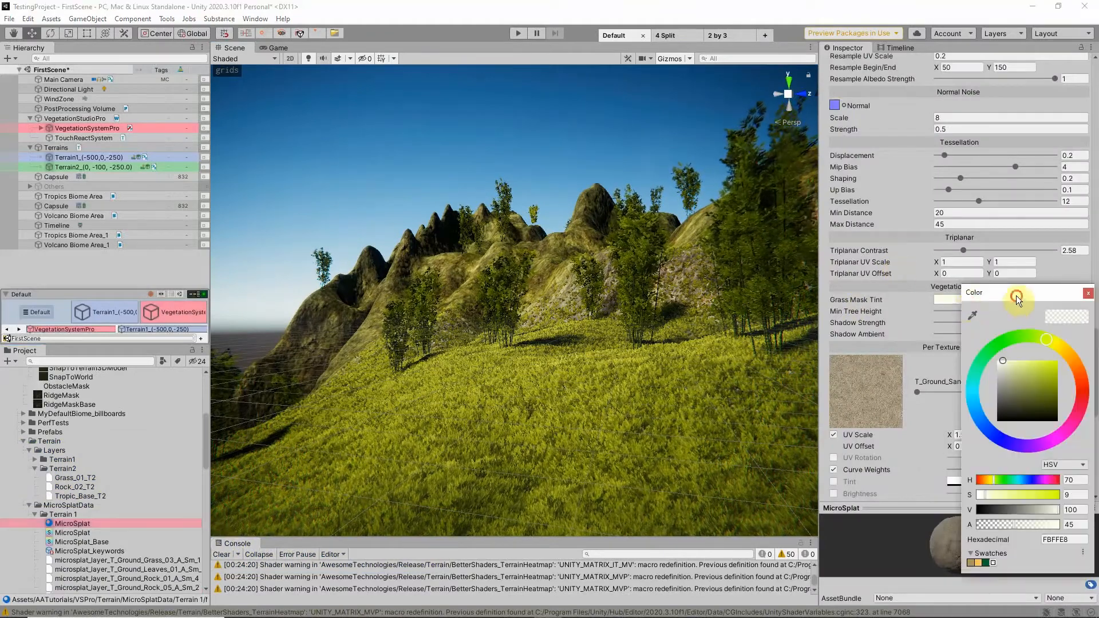
left_click_drag(1021, 294, 733, 263)
left_click(722, 337)
mouse_move(722, 336)
left_mouse_down()
mouse_move(769, 331)
mouse_move(761, 327)
left_mouse_up()
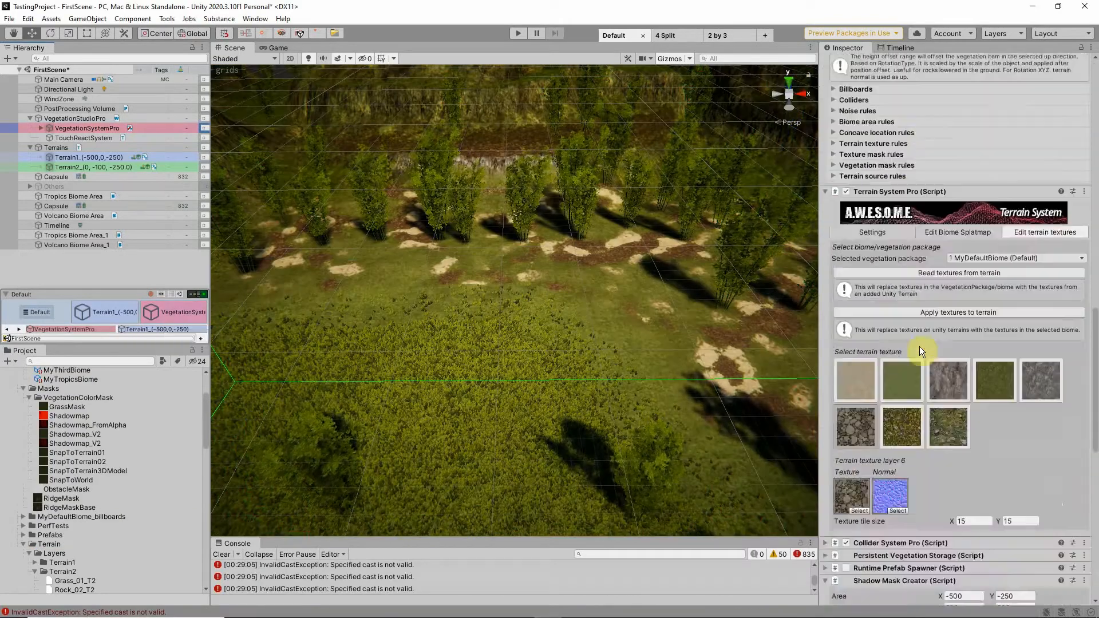
Step: Snap the Vegetation Color Mask Creator's area to Terrain1 and check the available mask resolutions
scroll(920, 346, "down", 10)
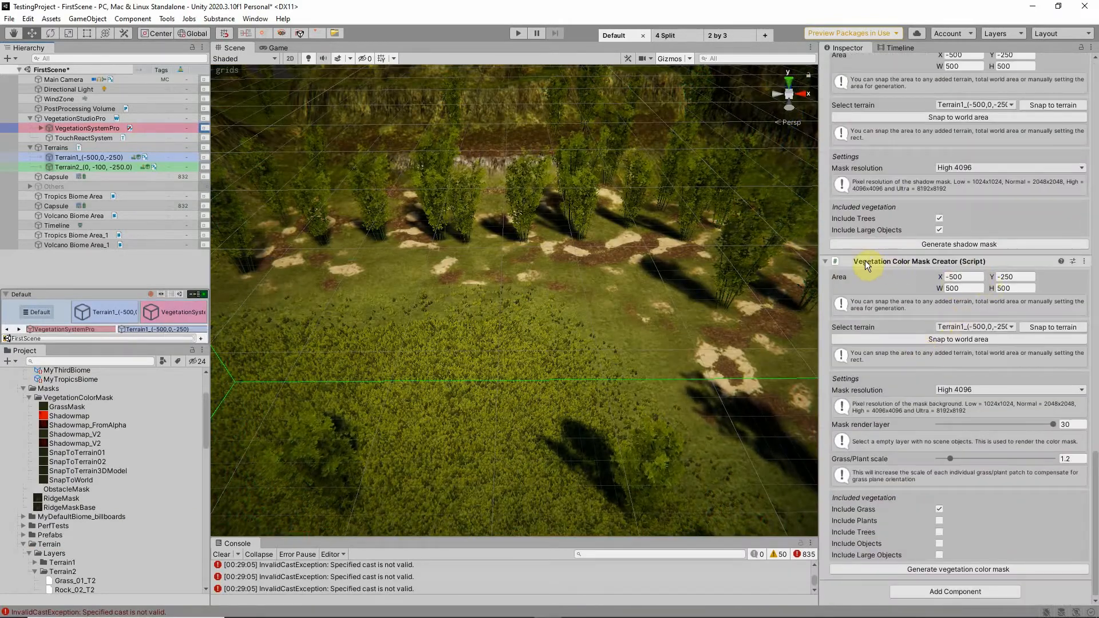
scroll(948, 275, "up", 5)
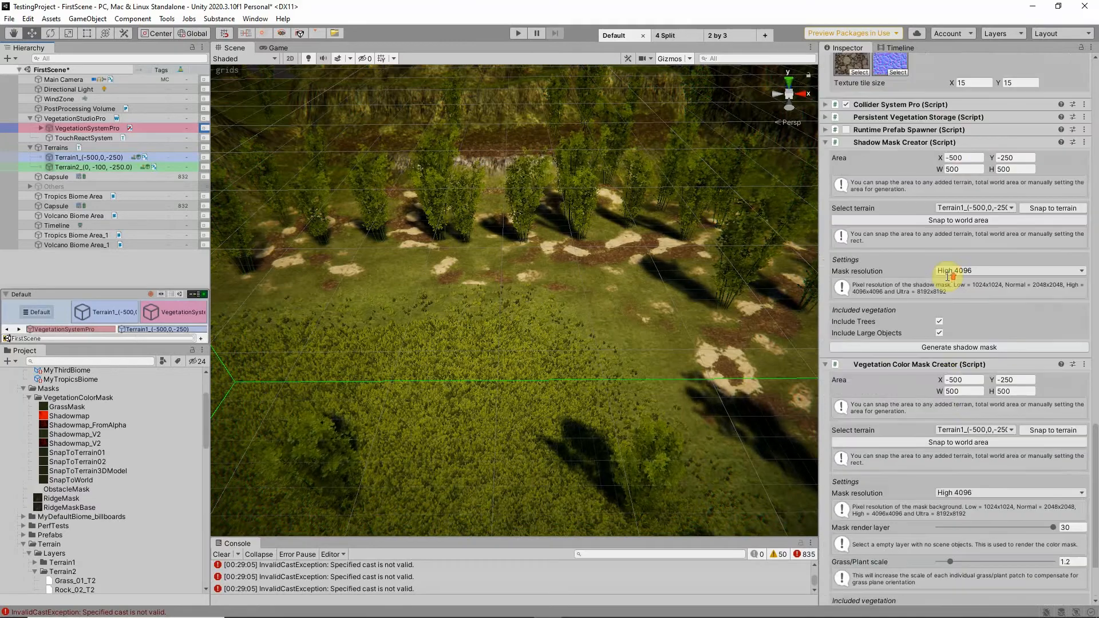
scroll(948, 275, "down", 5)
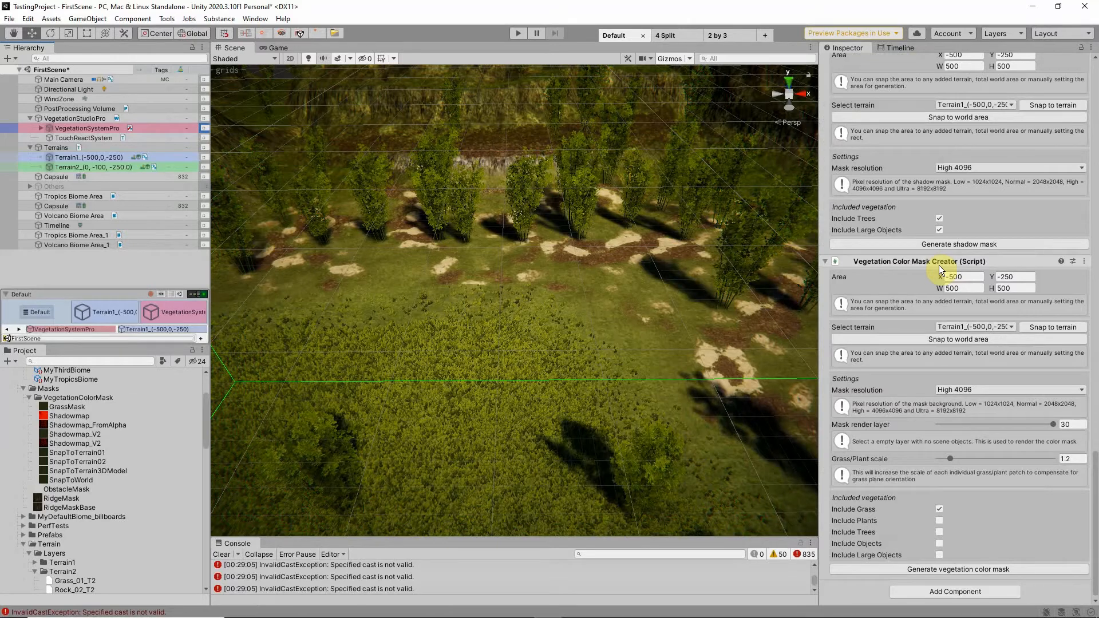
left_click(1043, 329)
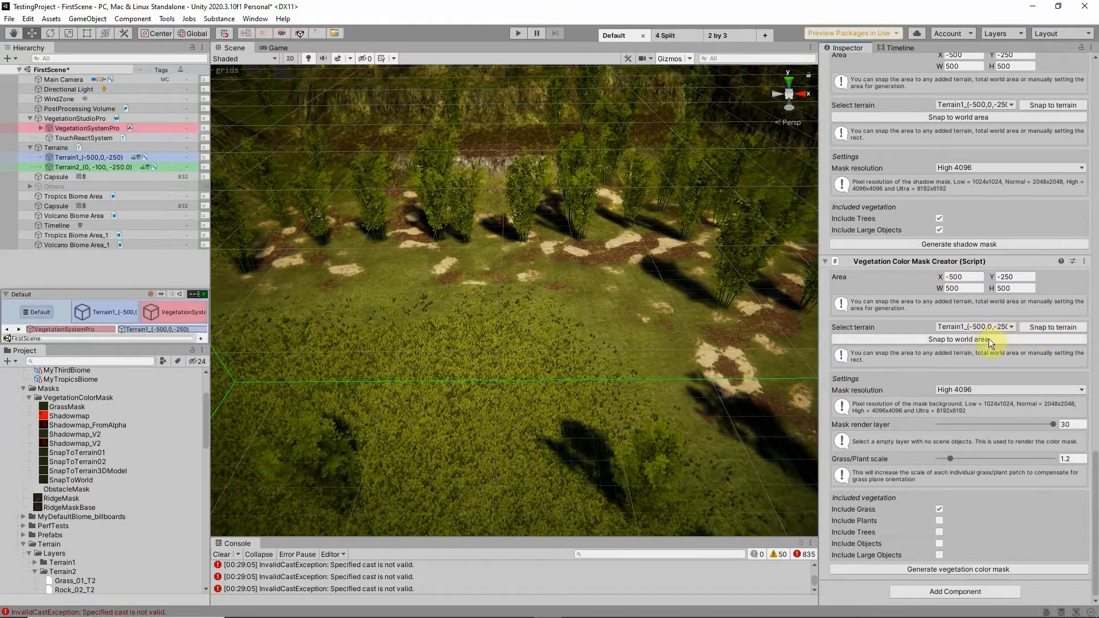
left_click(963, 390)
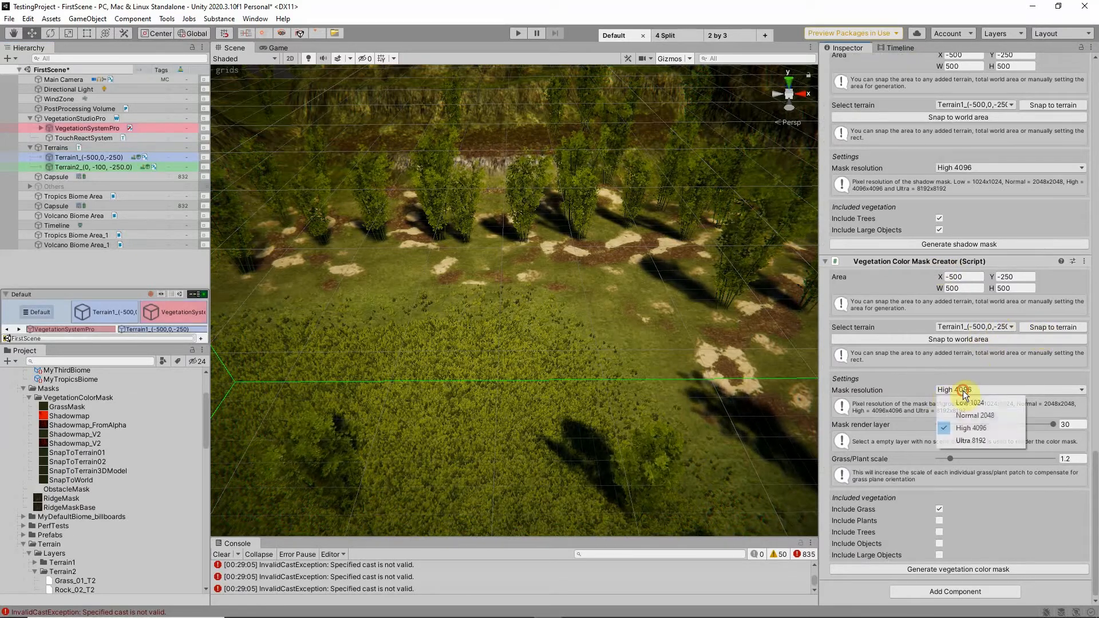
left_click(898, 392)
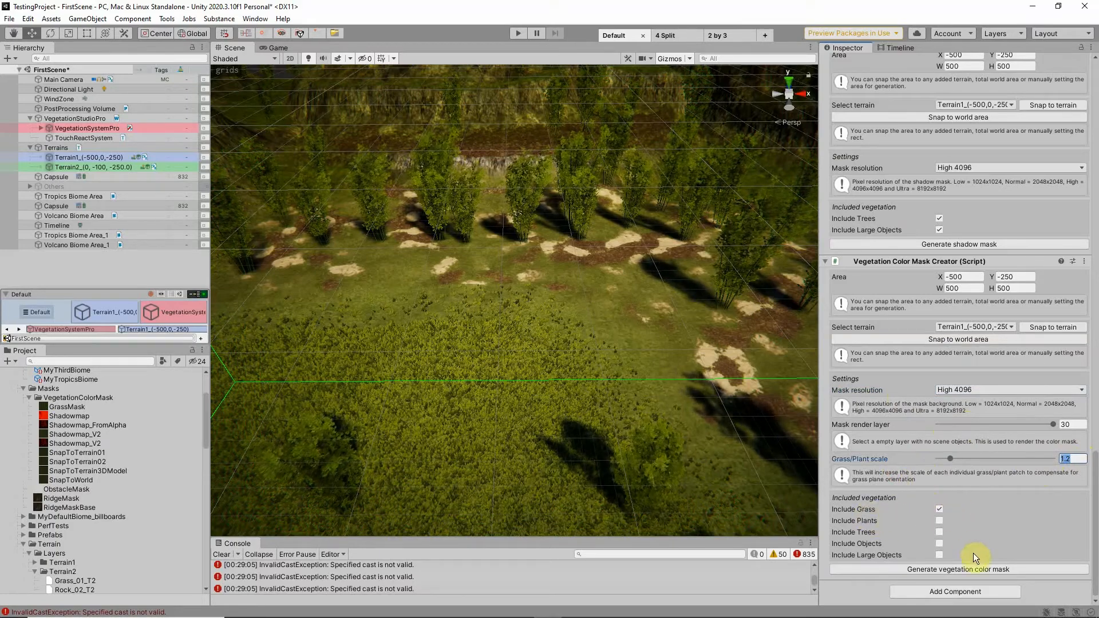
Step: Generate the grass color mask as GrassMask2 and preview its alpha channel
left_click(981, 569)
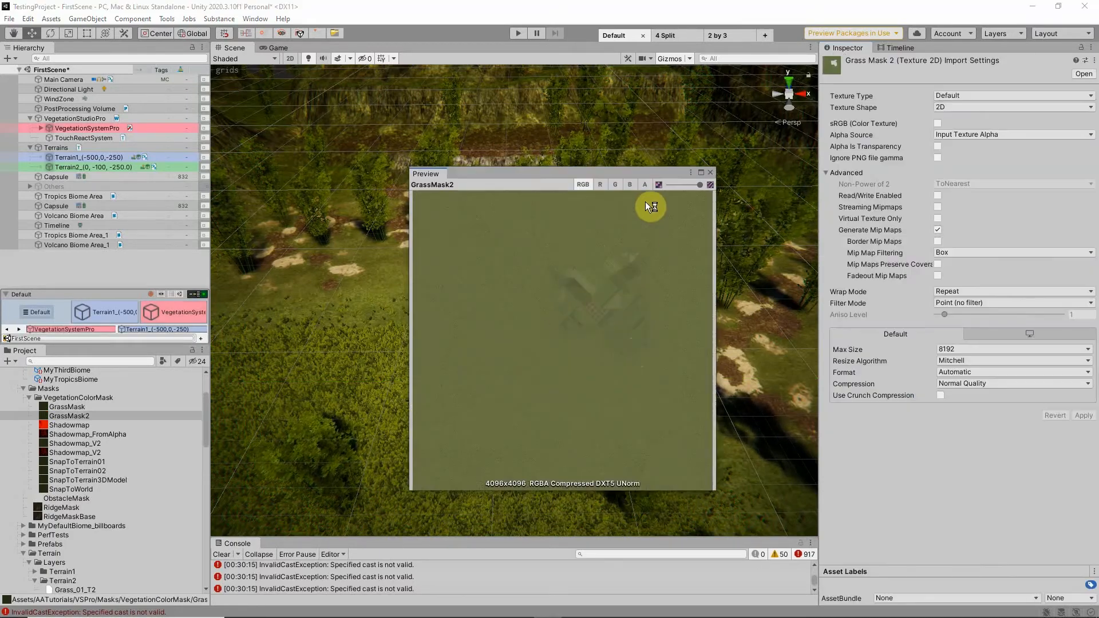
left_click(645, 186)
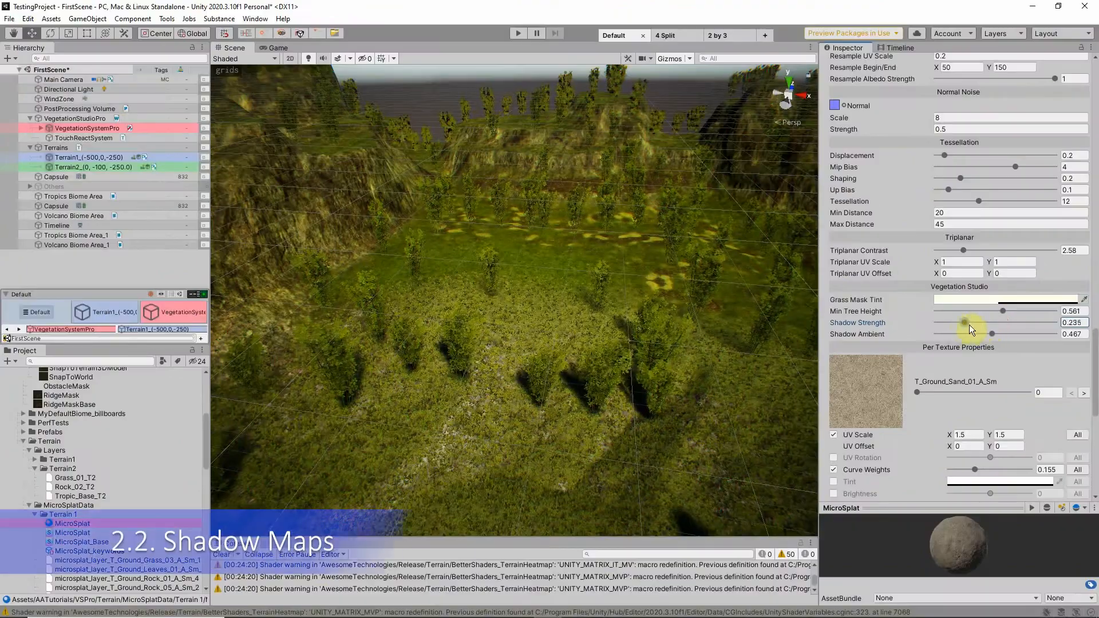
Step: Adjust the Shadow Strength in the MicroSplat material and preview the red channel of Shadowmap_FromAlpha
mouse_move(996, 322)
left_mouse_down()
mouse_move(1039, 324)
mouse_move(997, 324)
mouse_move(1056, 340)
mouse_move(1061, 325)
mouse_move(1016, 326)
mouse_move(1009, 341)
mouse_move(1006, 330)
left_mouse_up()
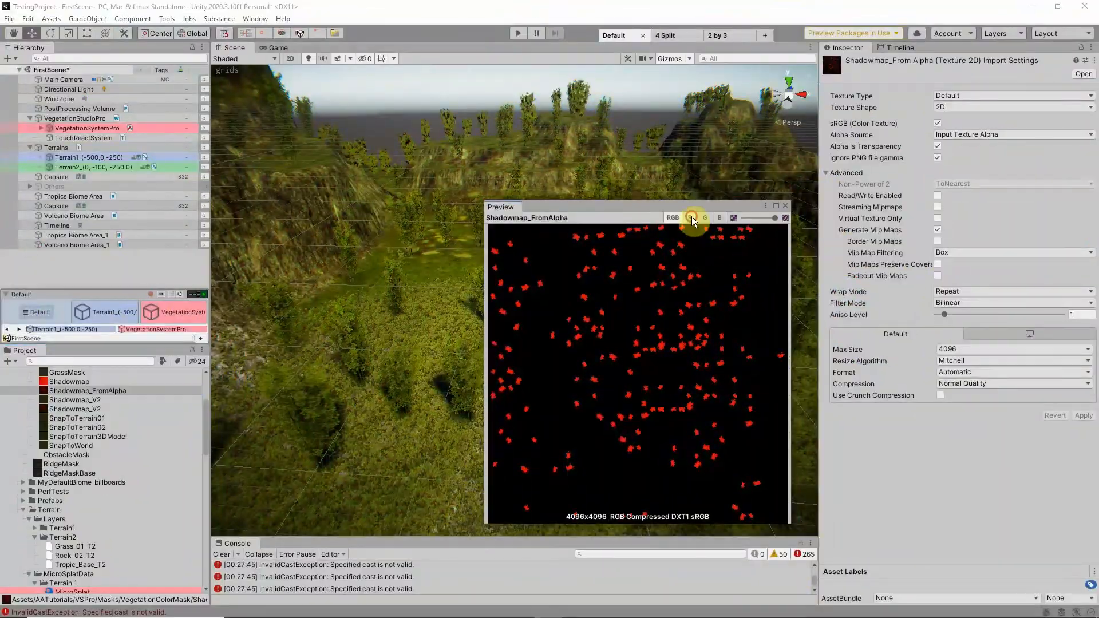
left_click(691, 217)
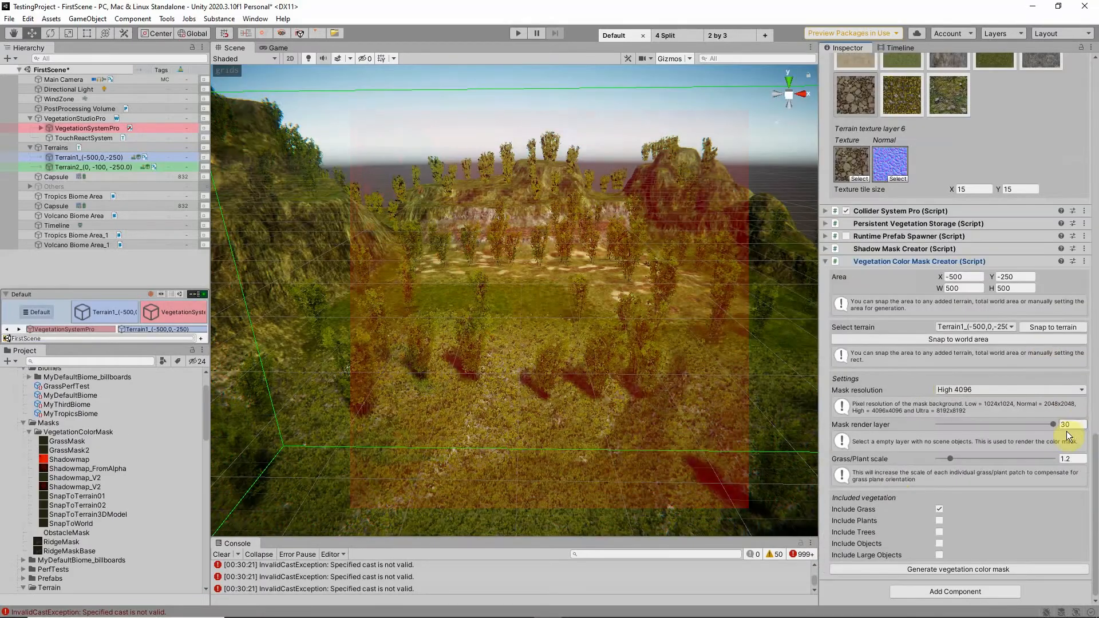
Step: Include only trees instead of grass in the vegetation color mask and start generating it
left_click(943, 512)
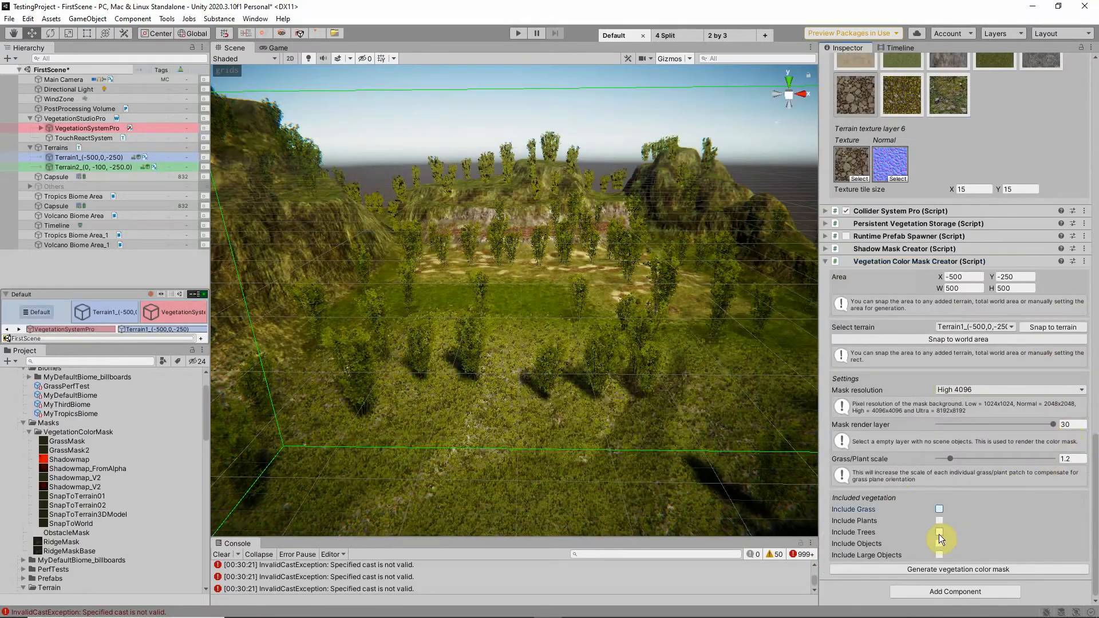
left_click(939, 533)
left_click(974, 570)
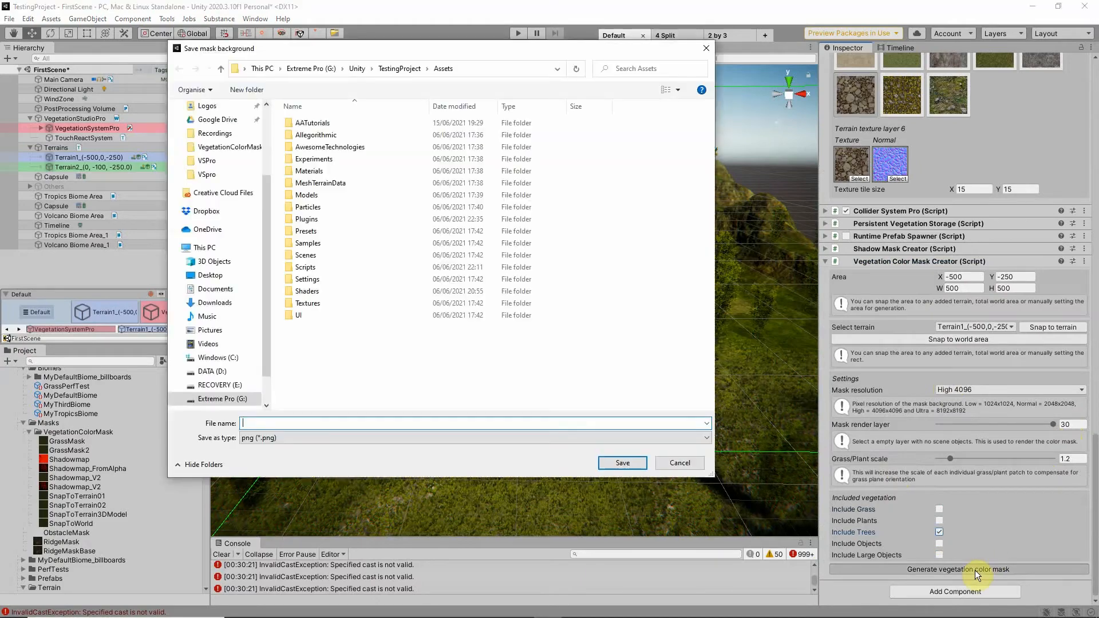
Step: Save the generated mask as Shadowmap2 in the AATutorials/VSPro/Masks/VegetationColorMask folder
double_click(308, 123)
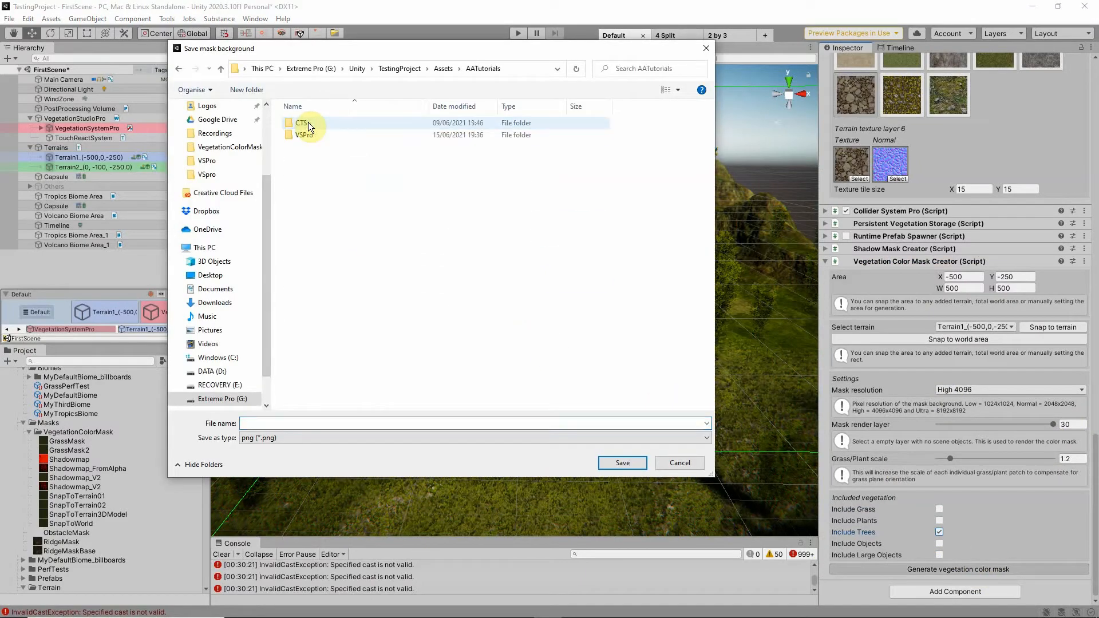
double_click(314, 133)
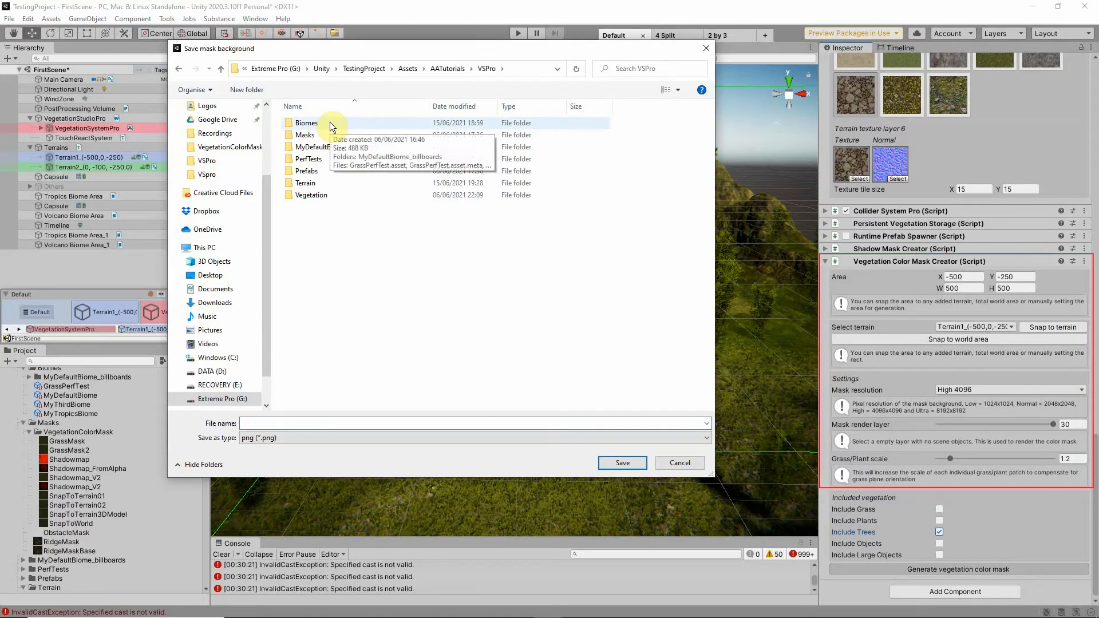
double_click(326, 132)
double_click(321, 137)
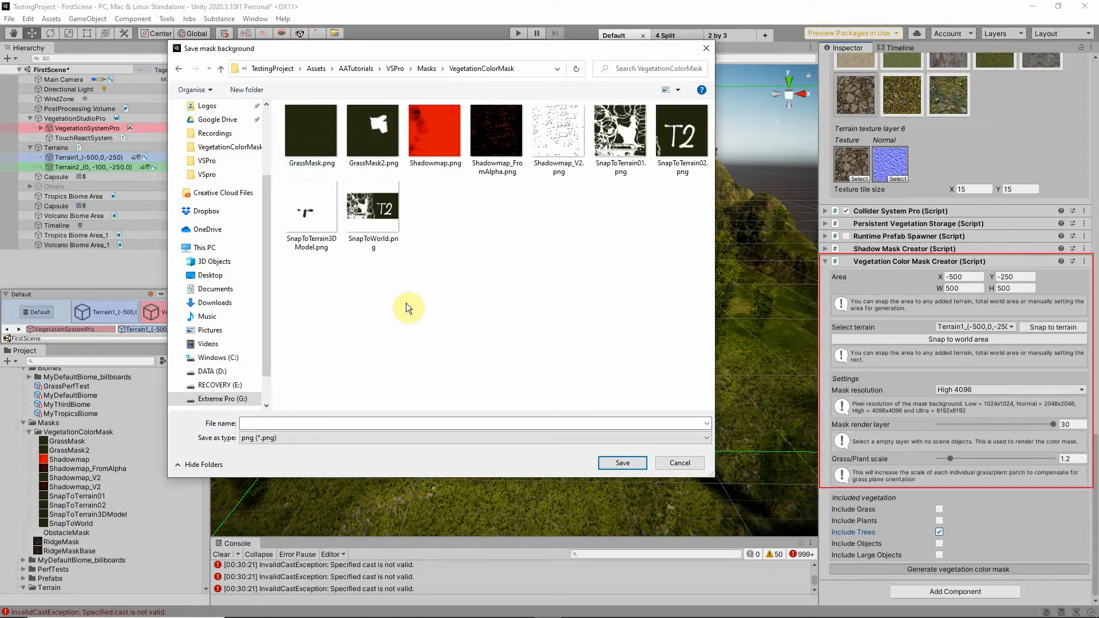
left_click(278, 424)
type("Shadowmap")
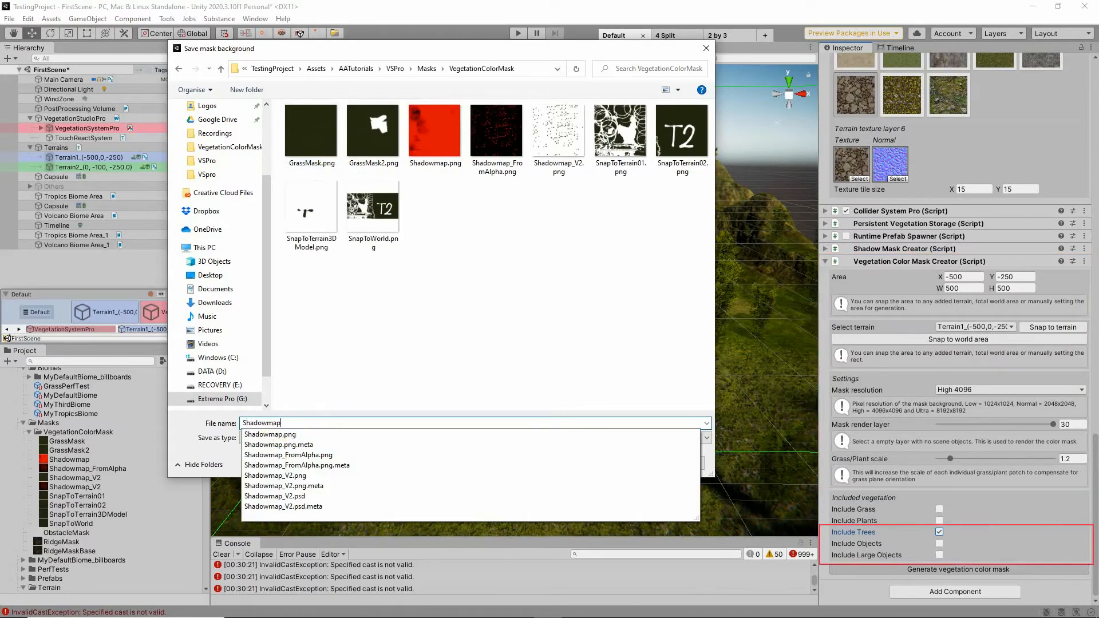
type("2")
left_click(617, 463)
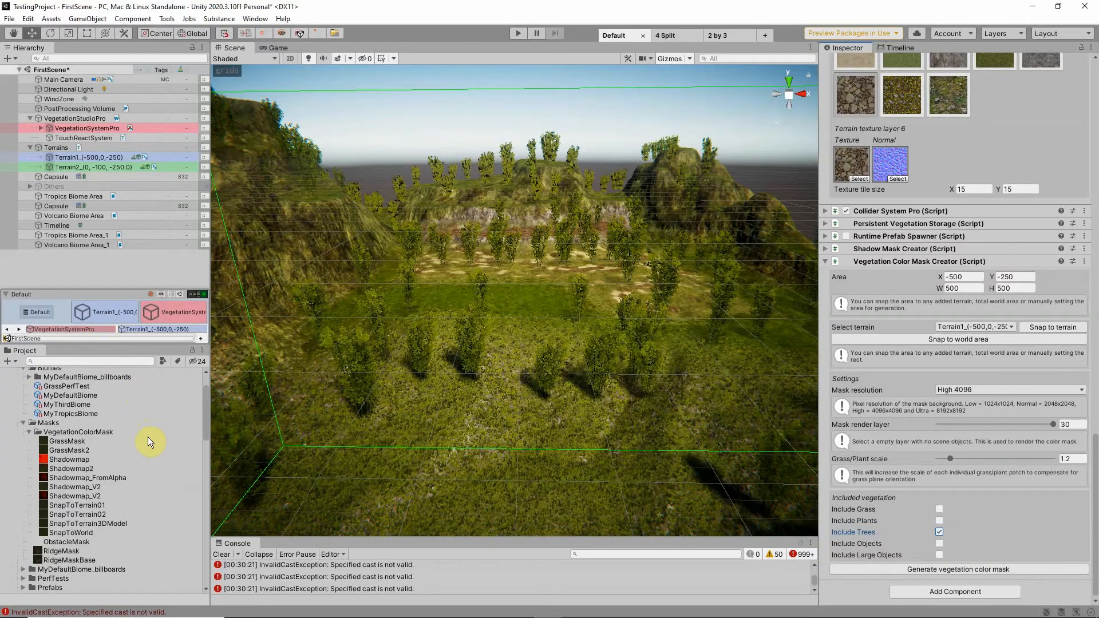
Step: Preview the alpha channel of Shadowmap2 and open the texture in Photoshop
left_click_drag(0, 180, 510, 179)
left_click(611, 190)
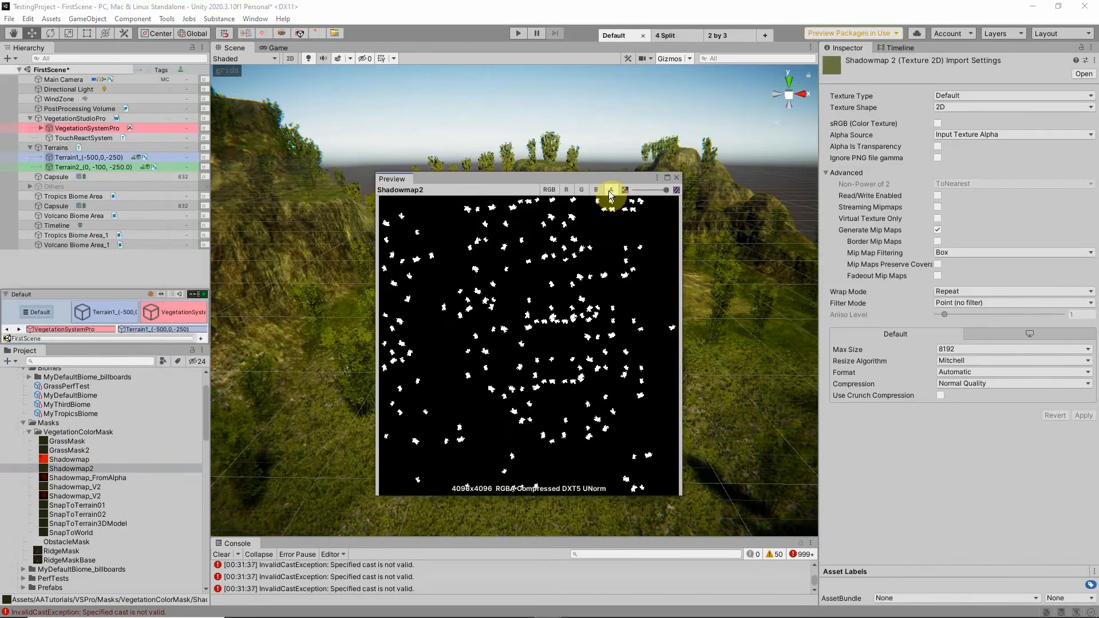
left_click(76, 479)
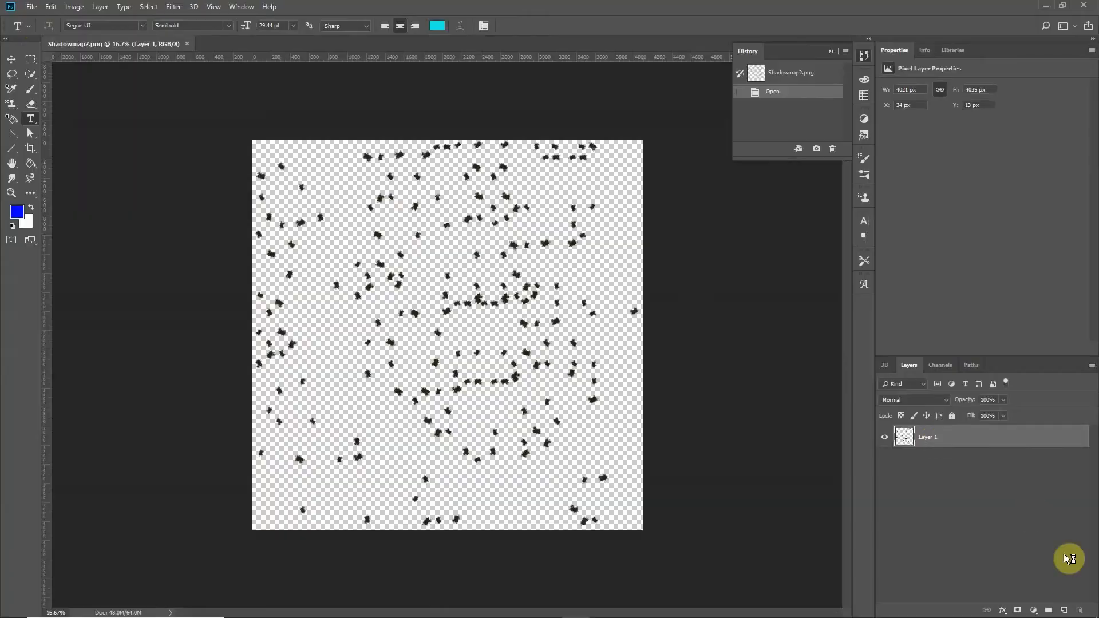
Step: Add a new layer beneath Layer 1 in Shadowmap2.png and fill it with black
left_click(1064, 610)
left_click_drag(950, 444, 938, 471)
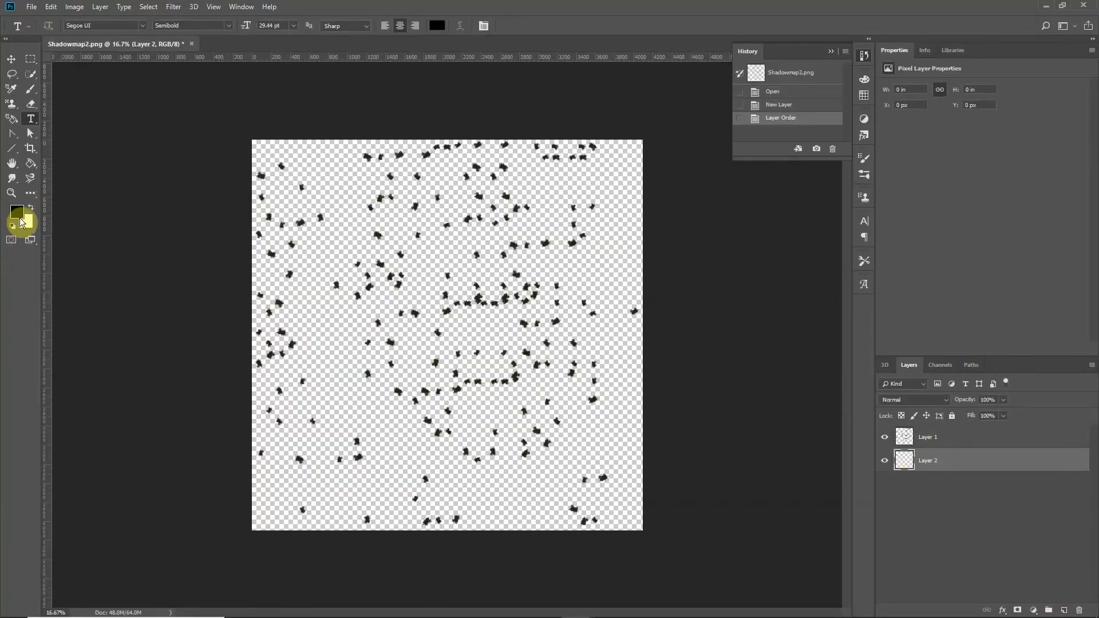
key("g")
left_click(323, 337)
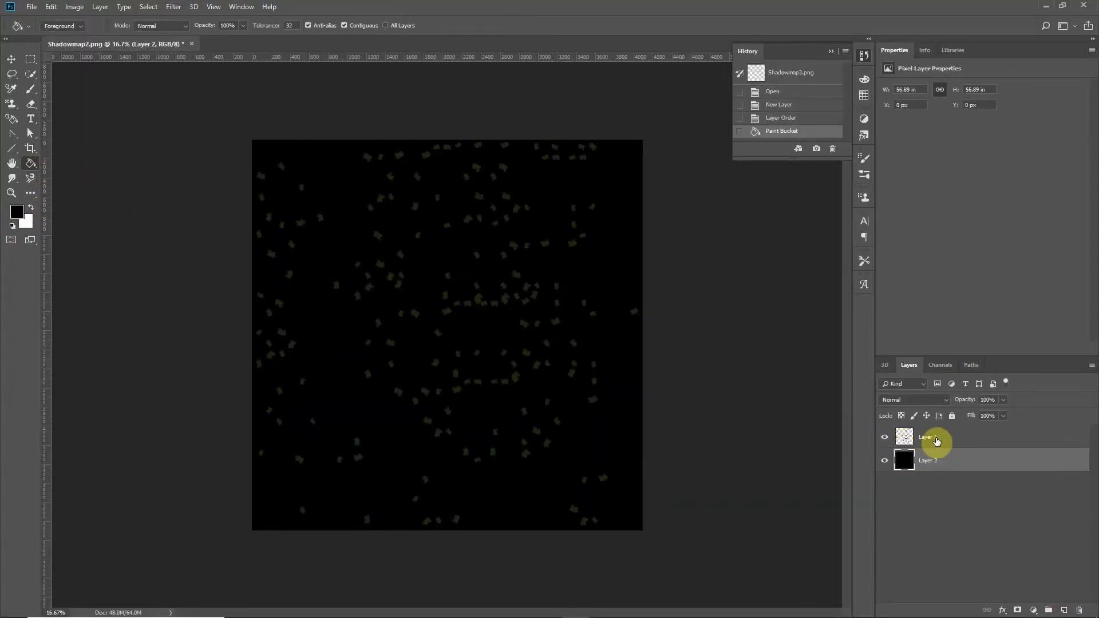
Step: Add a new layer between Layer 1 and the black Layer 2 and fill it with red
left_click(1063, 610)
left_click(32, 209)
left_click(16, 212)
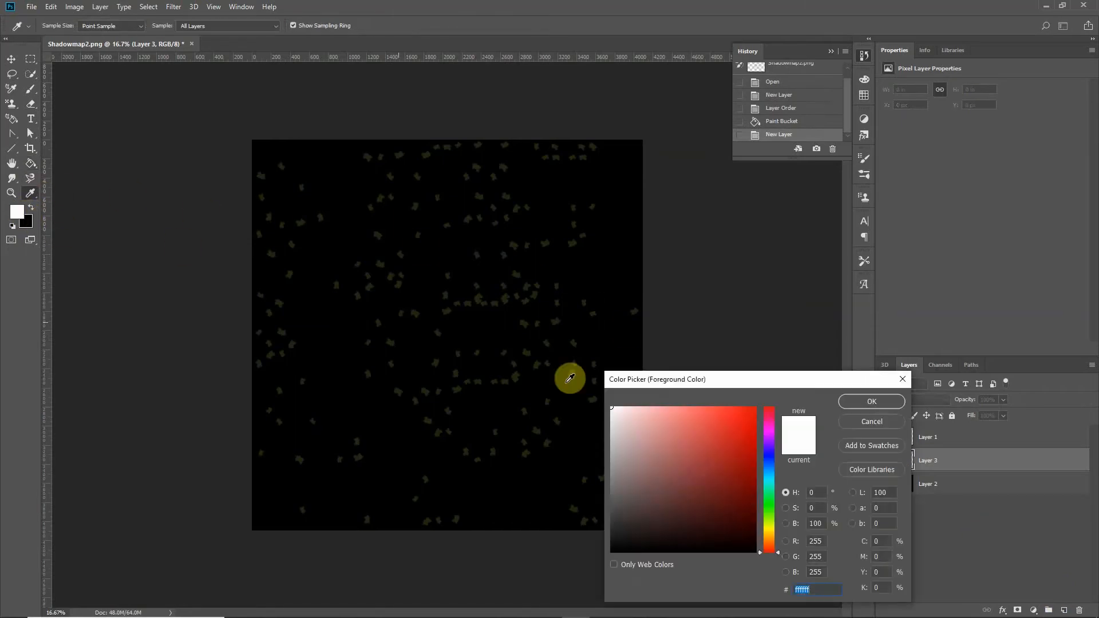
left_click(870, 395)
left_click(583, 340)
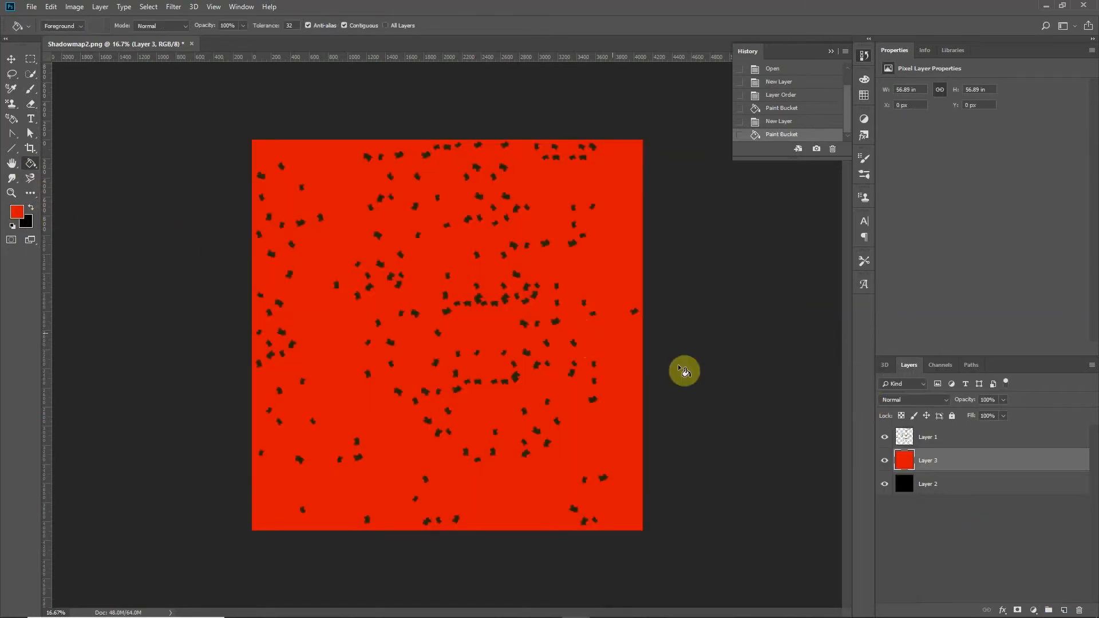
Step: Mask the red Layer 3 with the tree shapes of Layer 1 and hide Layer 1
left_click(909, 444, "ctrl")
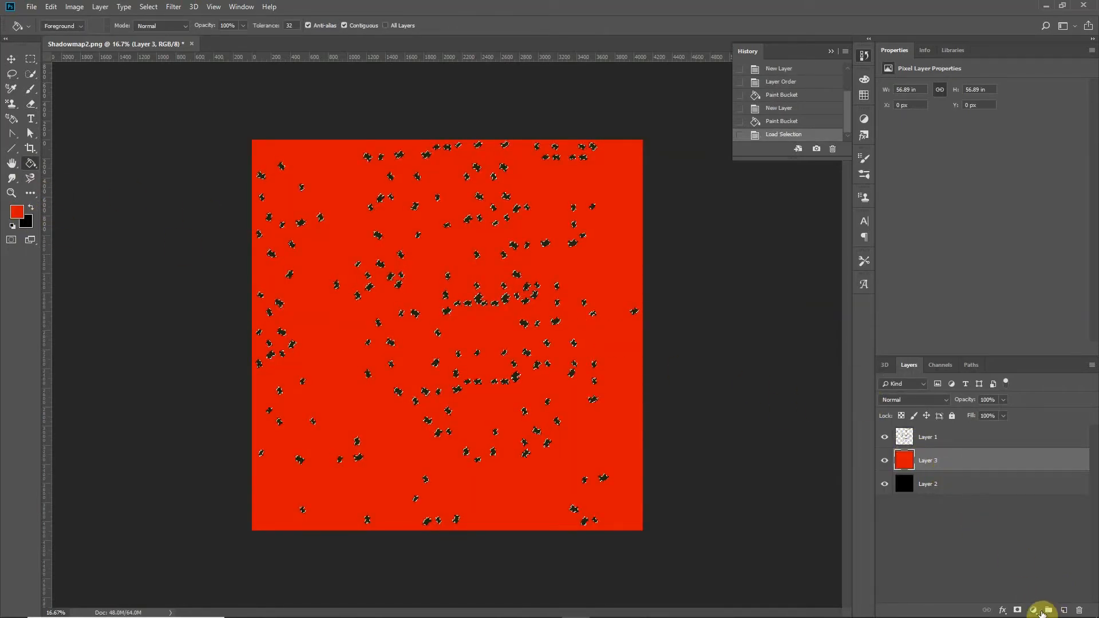
left_click(1018, 610)
left_click(885, 437)
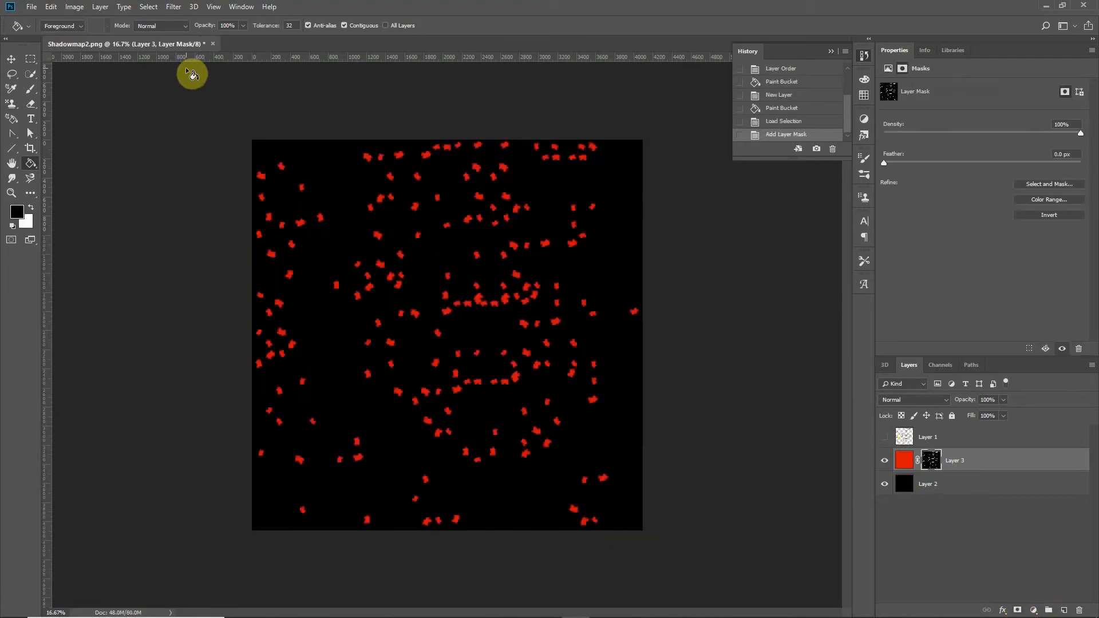
Step: Save the edited shadow map as a new image named Shadowmap2_Rdy
left_click(32, 7)
mouse_move(74, 192)
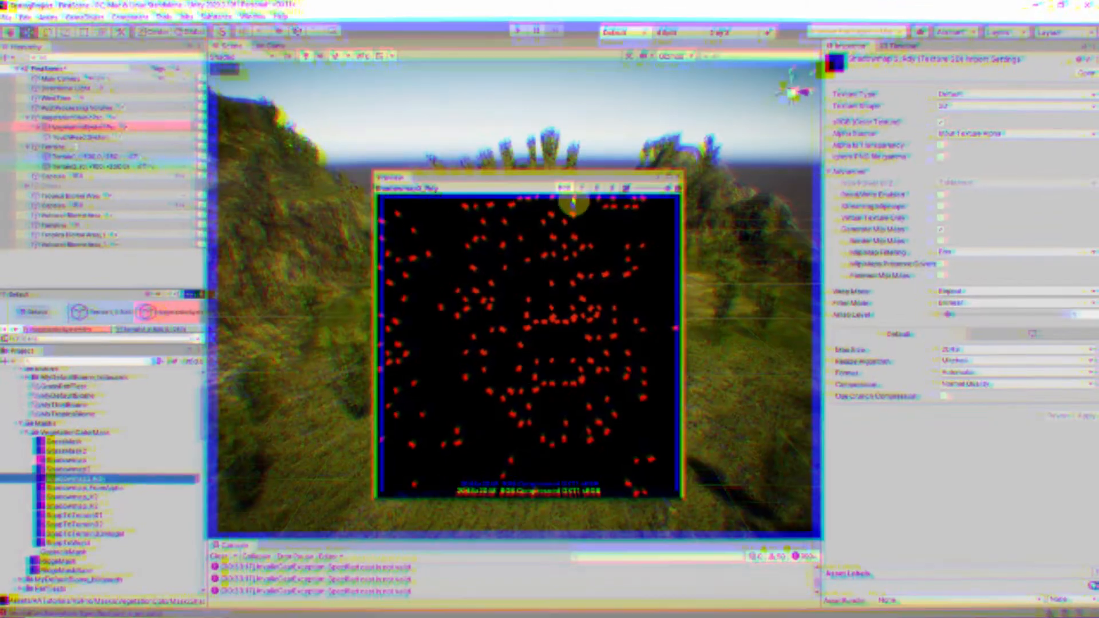
Step: In Unity, assign Shadowmap2_Rdy as the MicroSplat shadow map of Terrain1_(-500,0,-250) and close the texture preview
left_click(100, 312)
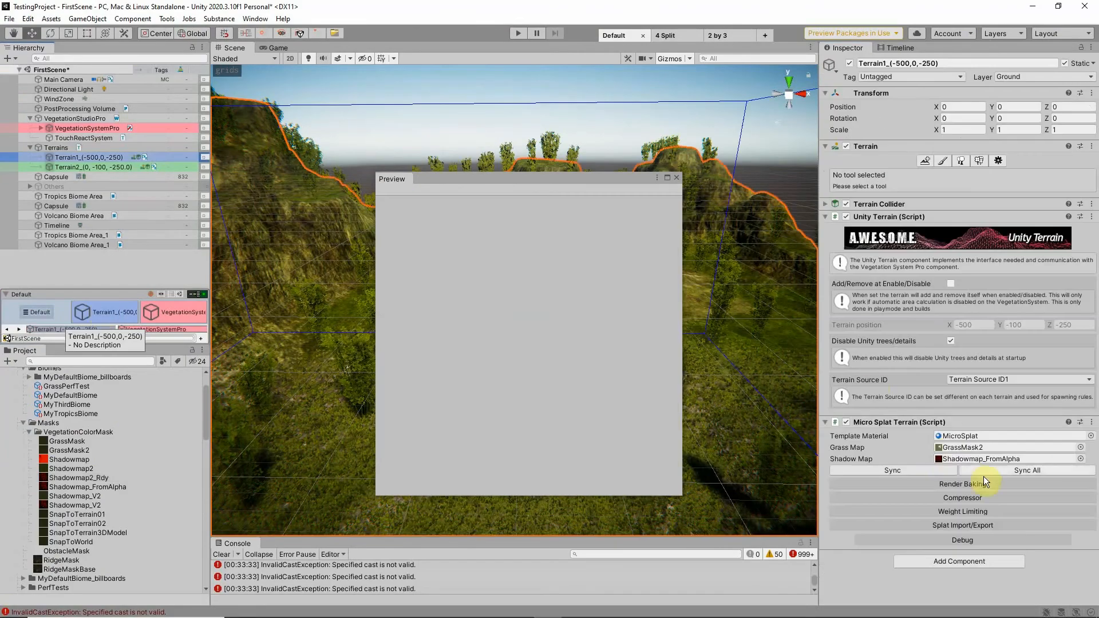
left_click_drag(72, 483, 1038, 465)
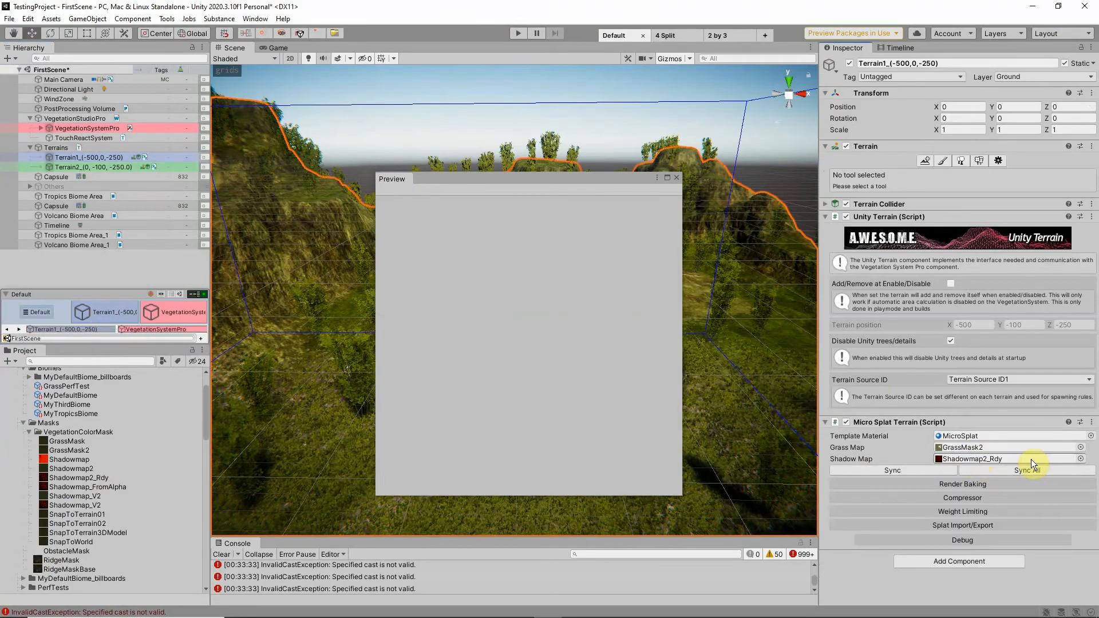
left_click_drag(640, 179, 604, 181)
left_click(639, 181)
right_click_drag(565, 222, 562, 258)
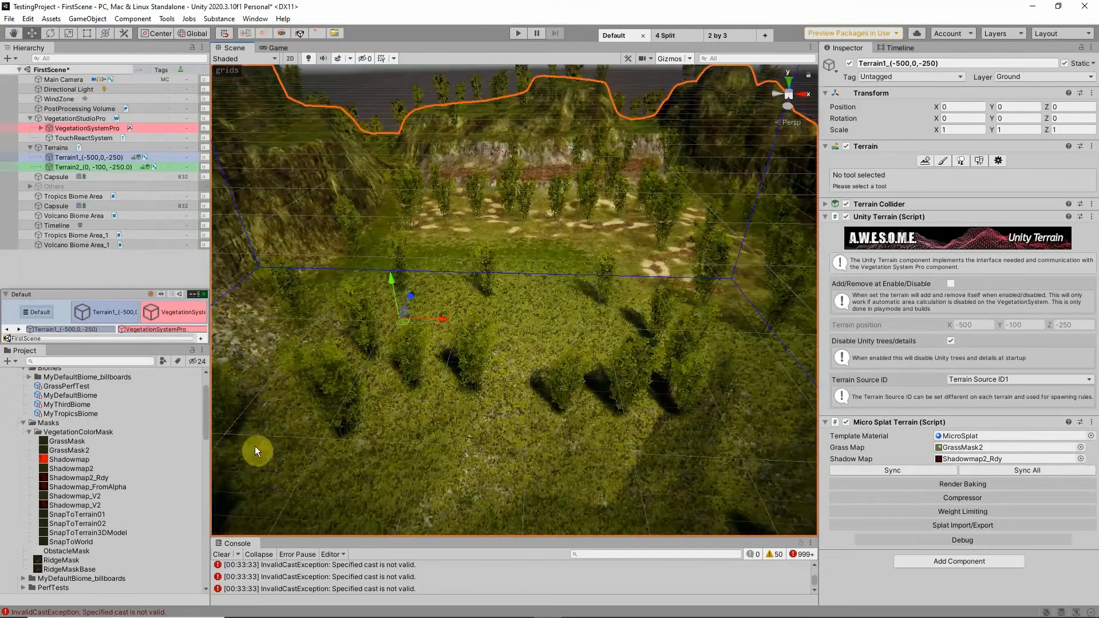
Step: Select VegetationSystemPro and look through its render settings
left_click(87, 129)
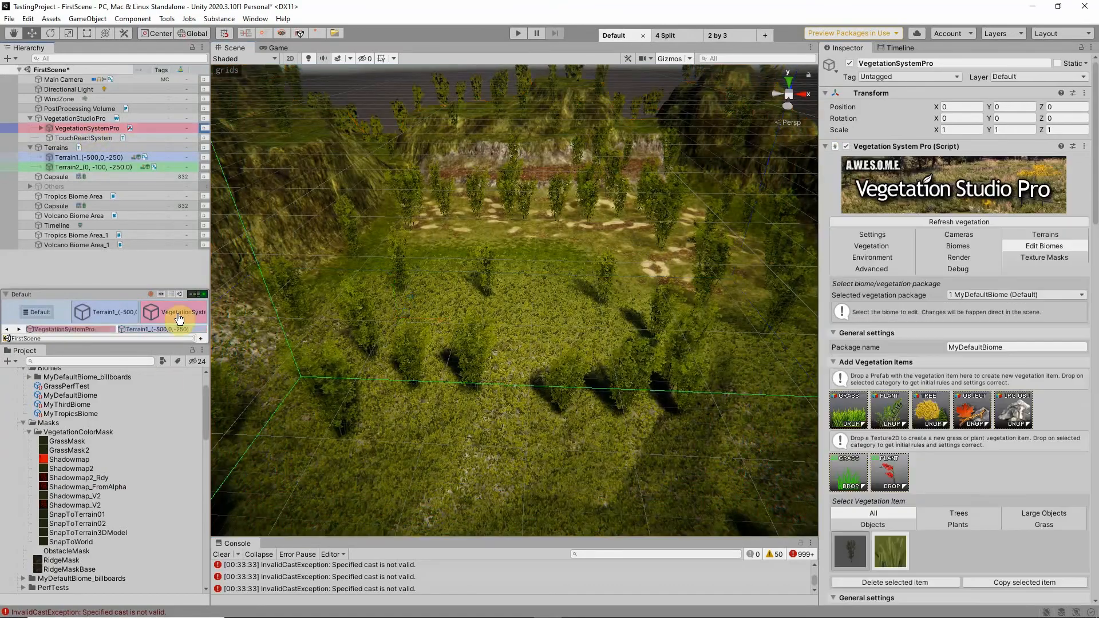
left_click(967, 257)
scroll(951, 289, "down", 5)
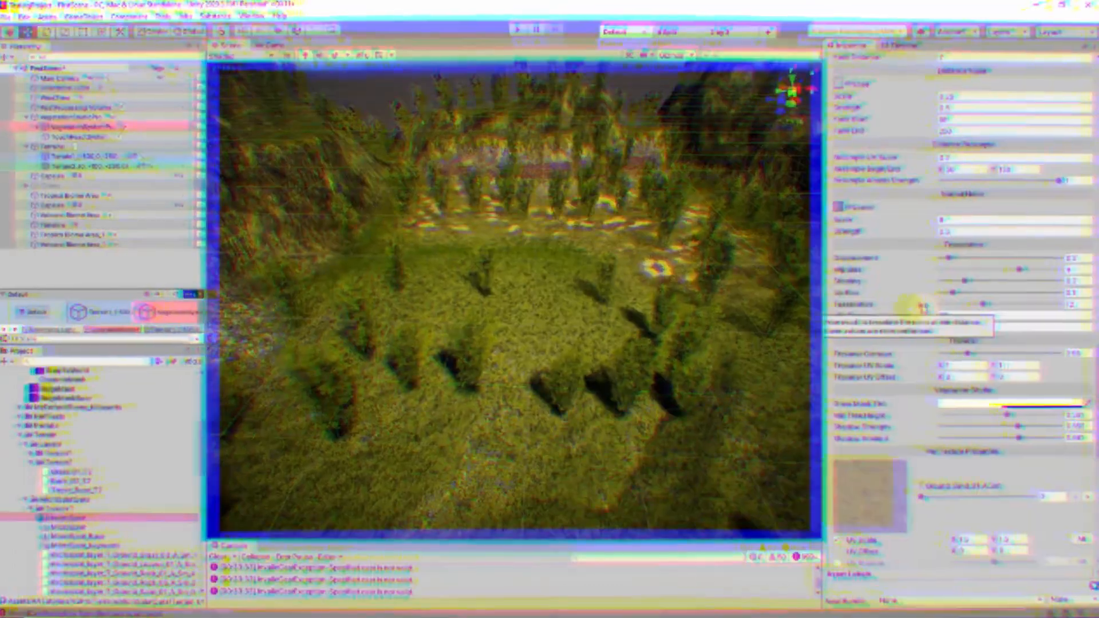
Step: Set the MicroSplat material's Vegetation Studio min tree height to 0.425, shadow strength to 0.86 and shadow ambient to 0.86
left_click_drag(1008, 416, 1033, 470)
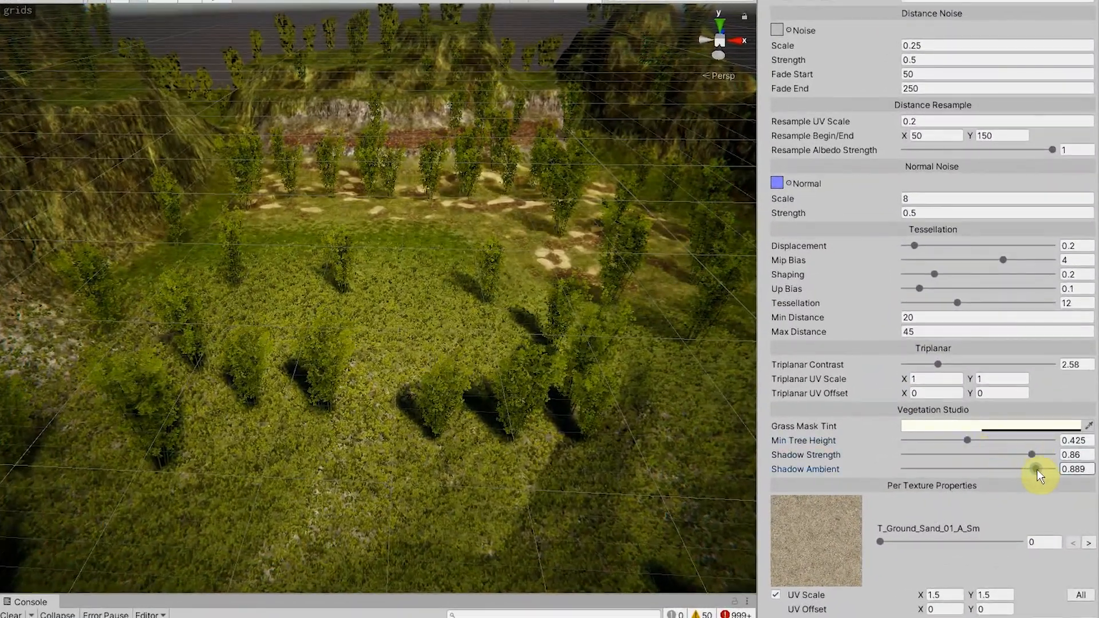
right_click_drag(450, 281, 439, 249)
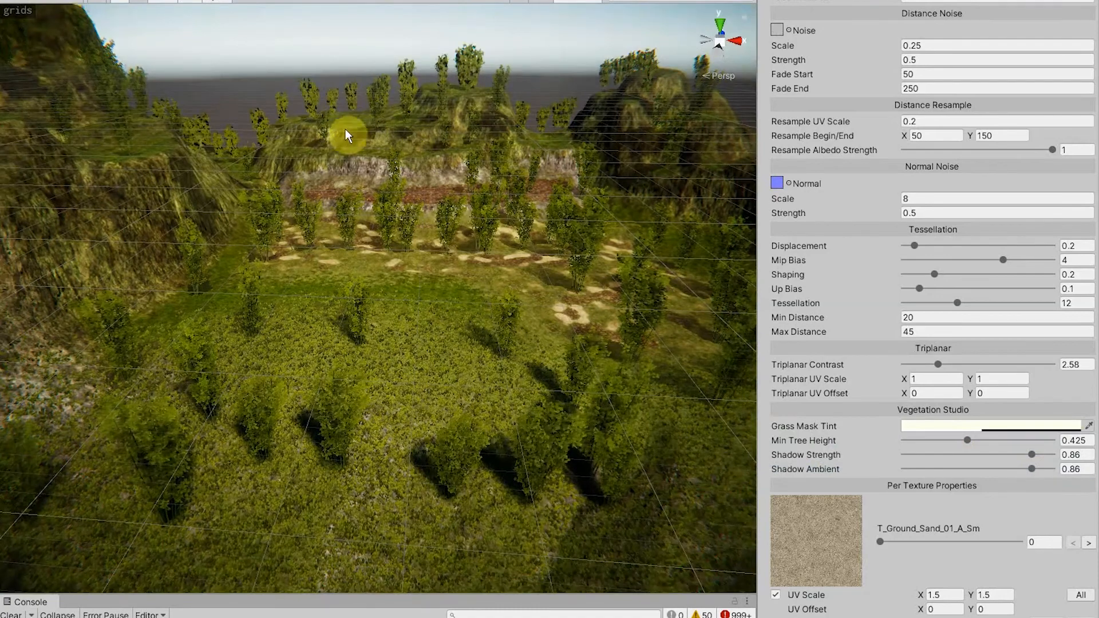
left_click(3, 114)
left_click_drag(974, 71, 321, 101)
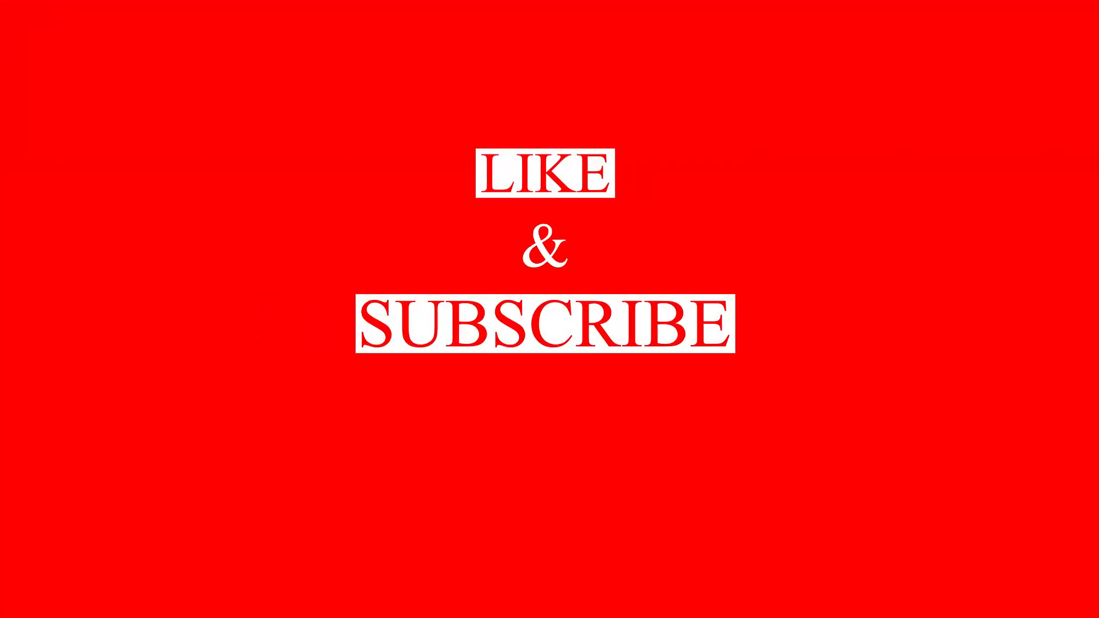